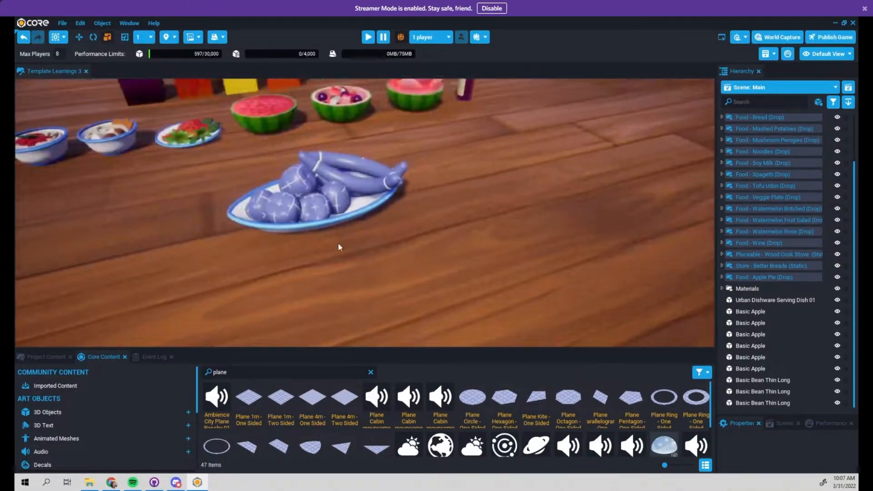
Step: Add a Plane 1m - One Sided to the scene and position it centred beneath the fruit dish at floor level
{"action": "left_click_drag", "start_coordinate": [252, 404], "coordinate": [394, 291]}
{"action": "right_click_drag", "start_coordinate": [395, 291], "coordinate": [322, 318]}
{"action": "key", "text": "w"}
{"action": "left_click_drag", "start_coordinate": [368, 208], "coordinate": [290, 192]}
{"action": "right_click_drag", "start_coordinate": [290, 192], "coordinate": [356, 282]}
{"action": "left_click_drag", "start_coordinate": [295, 197], "coordinate": [295, 194]}
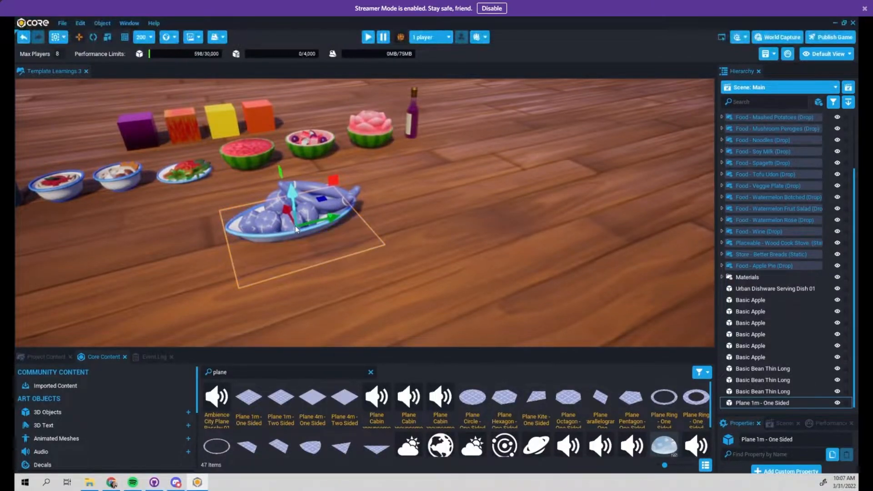
{"action": "right_click_drag", "start_coordinate": [376, 274], "coordinate": [337, 243]}
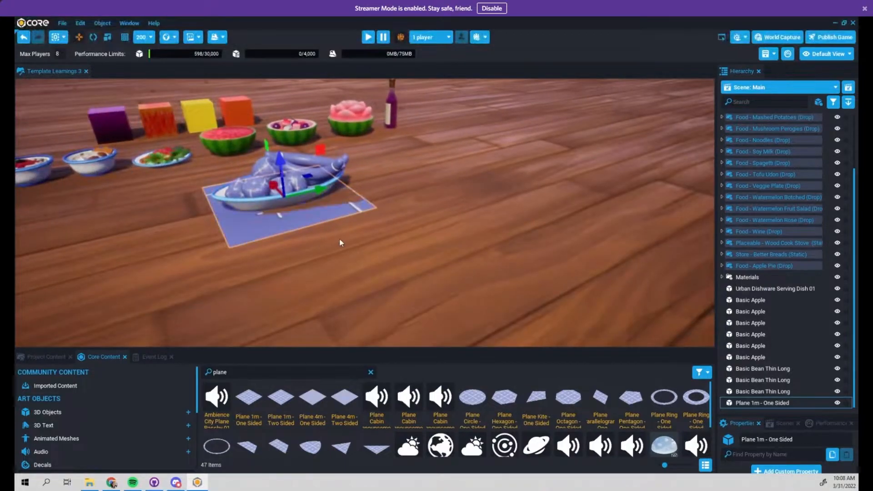
{"action": "scroll", "coordinate": [339, 239], "scroll_direction": "up", "scroll_amount": 2}
{"action": "scroll", "coordinate": [224, 203], "scroll_direction": "down", "scroll_amount": 3}
{"action": "middle_click_drag", "start_coordinate": [259, 208], "coordinate": [340, 246]}
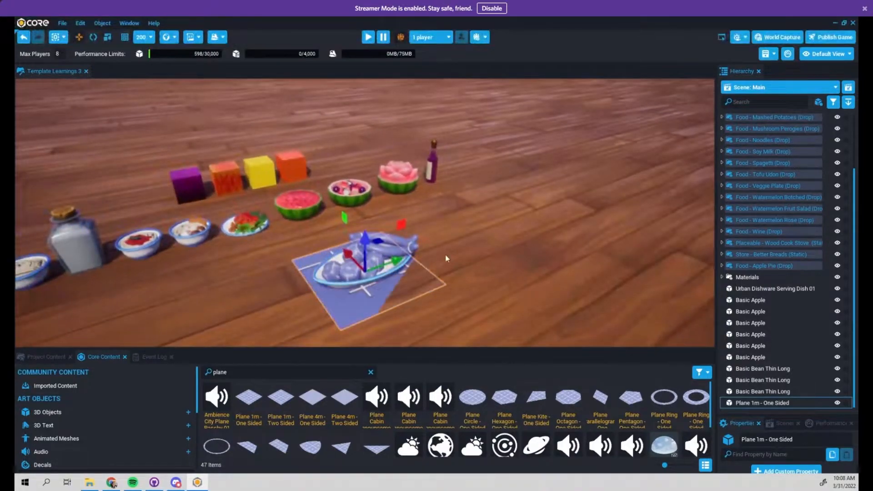
{"action": "left_click_drag", "start_coordinate": [365, 272], "coordinate": [364, 263]}
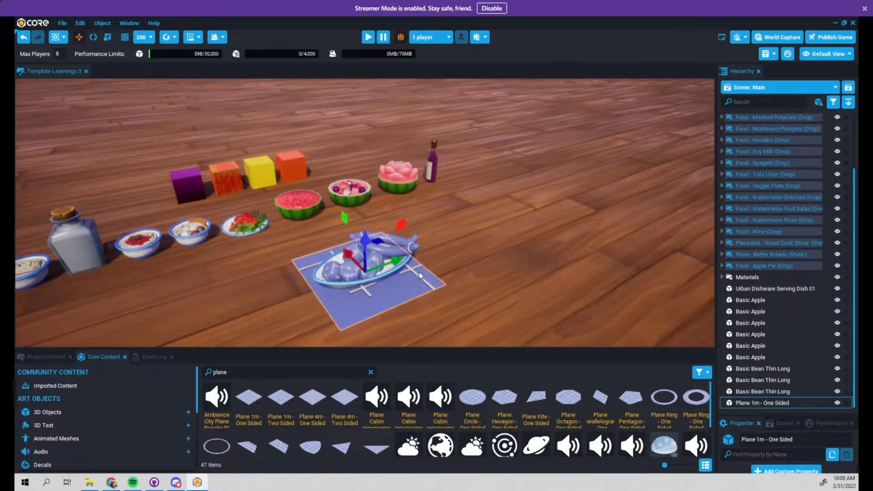
{"action": "middle_click_drag", "start_coordinate": [378, 294], "coordinate": [352, 281]}
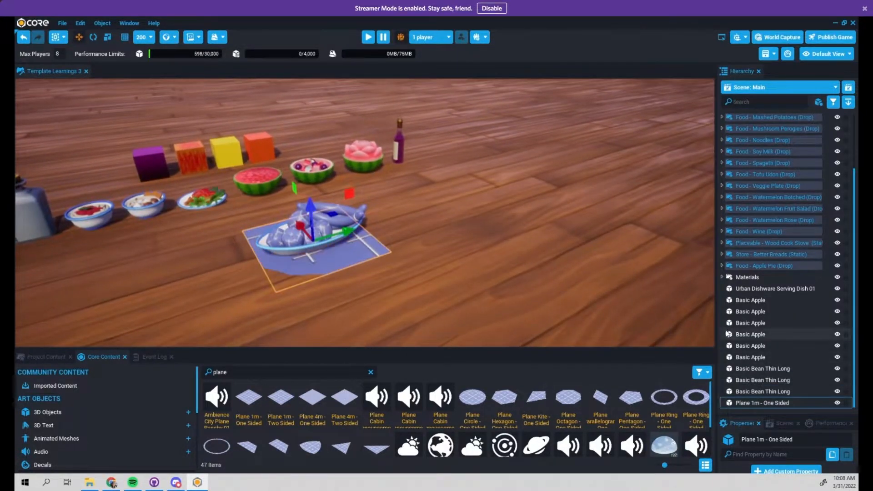
Step: Create a new group at the plane's position and place it directly above the serving dish in the hierarchy
{"action": "left_click_drag", "start_coordinate": [716, 327], "coordinate": [718, 309]}
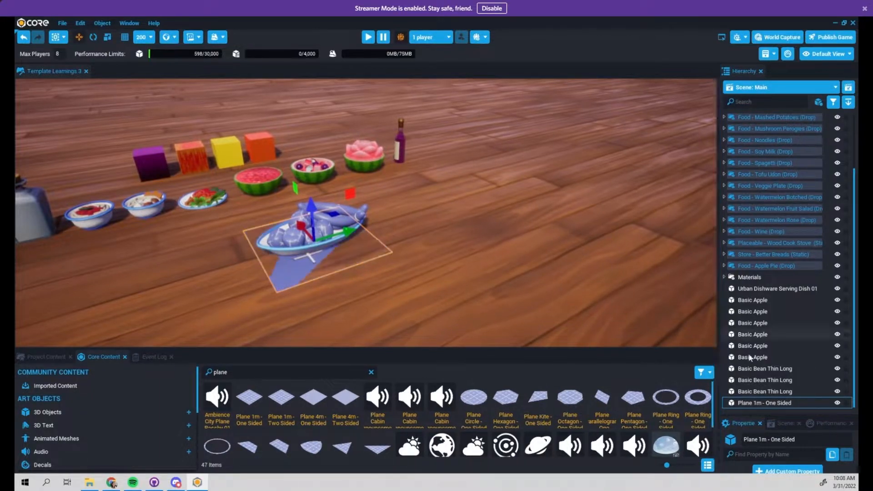
{"action": "right_click", "coordinate": [771, 404]}
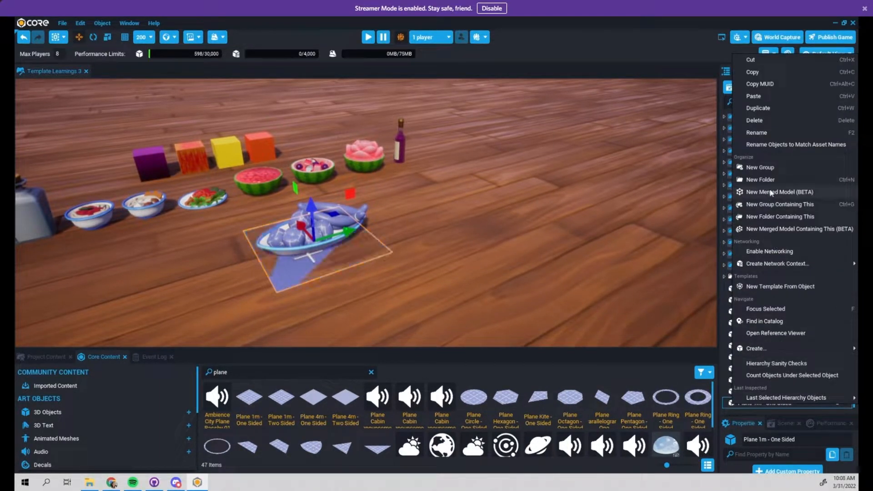
{"action": "left_click", "coordinate": [773, 167]}
{"action": "left_click_drag", "start_coordinate": [736, 404], "coordinate": [739, 272]}
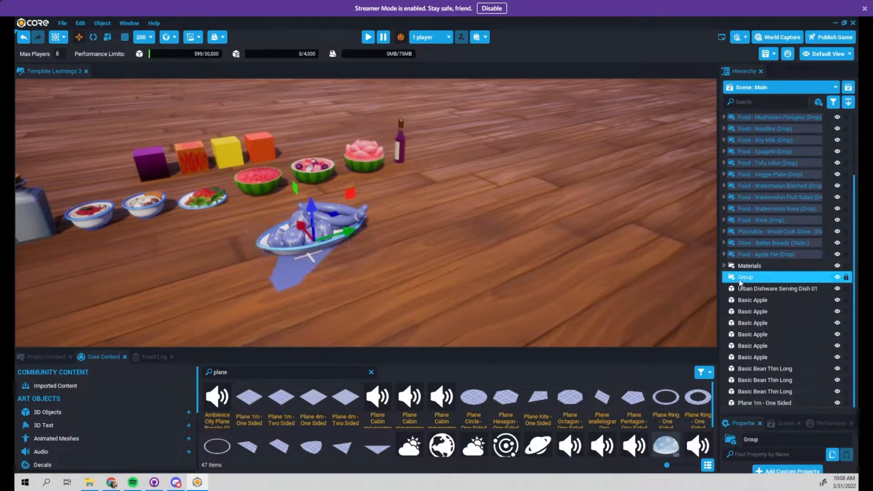
Step: Enlarge the hierarchy and properties areas so the group's position, rotation and scale values can be read
{"action": "left_click_drag", "start_coordinate": [798, 416], "coordinate": [785, 313]}
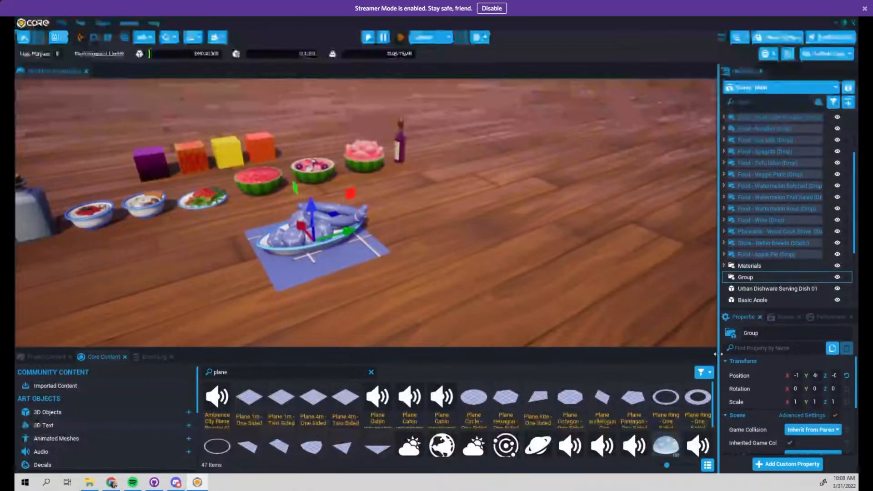
{"action": "left_click_drag", "start_coordinate": [718, 350], "coordinate": [614, 350]}
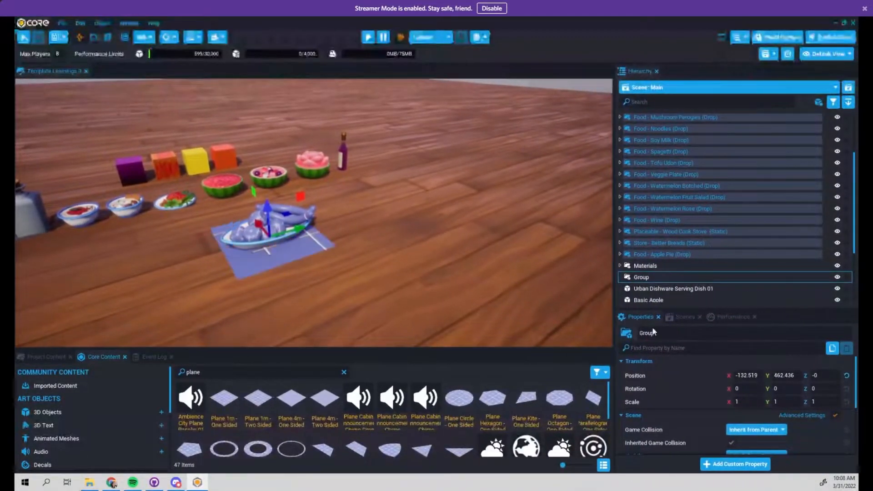
{"action": "left_click_drag", "start_coordinate": [668, 315], "coordinate": [667, 333]}
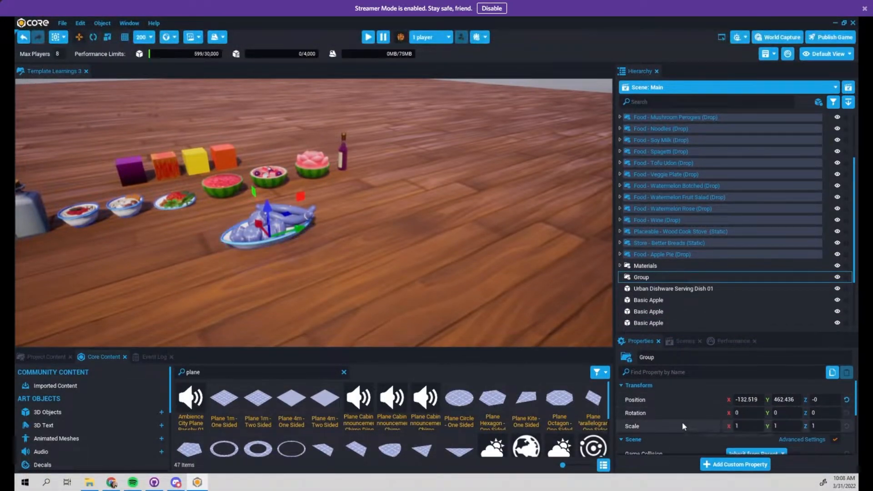
Step: Delete the Plane 1m - One Sided helper object from the scene
{"action": "scroll", "coordinate": [669, 314], "scroll_direction": "down", "scroll_amount": 4}
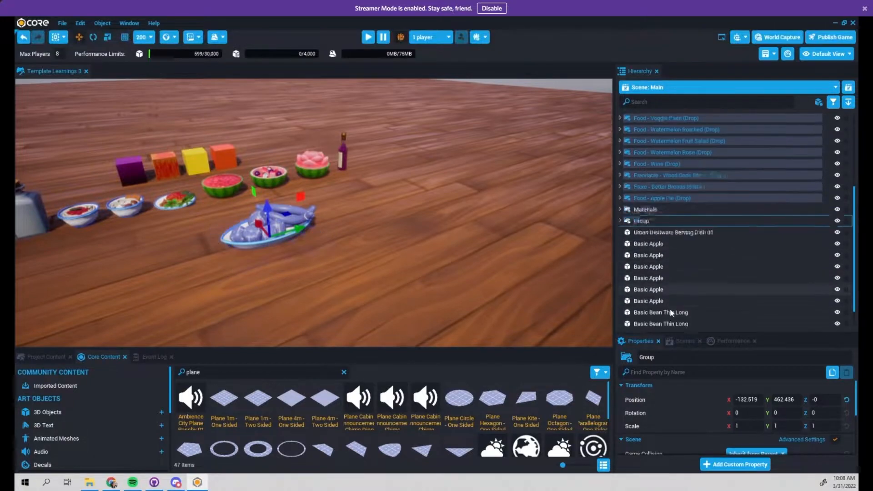
{"action": "left_click", "coordinate": [665, 321]}
{"action": "right_click", "coordinate": [665, 321]}
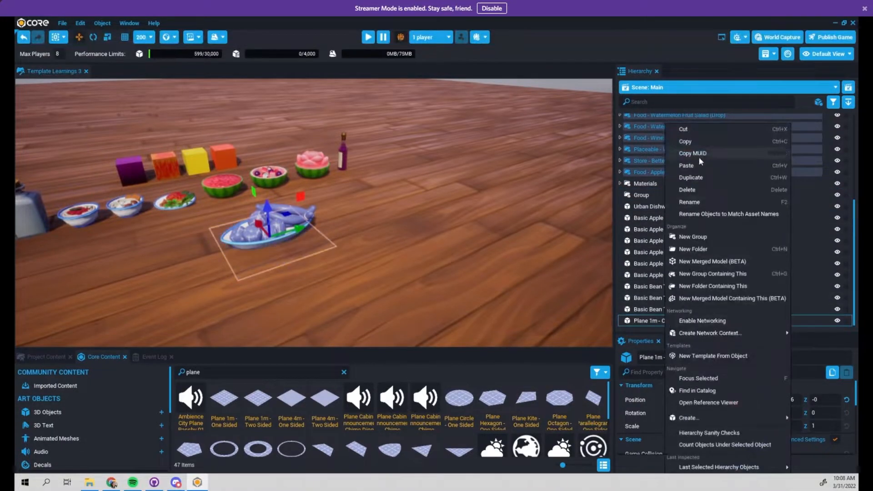
{"action": "left_click", "coordinate": [691, 191]}
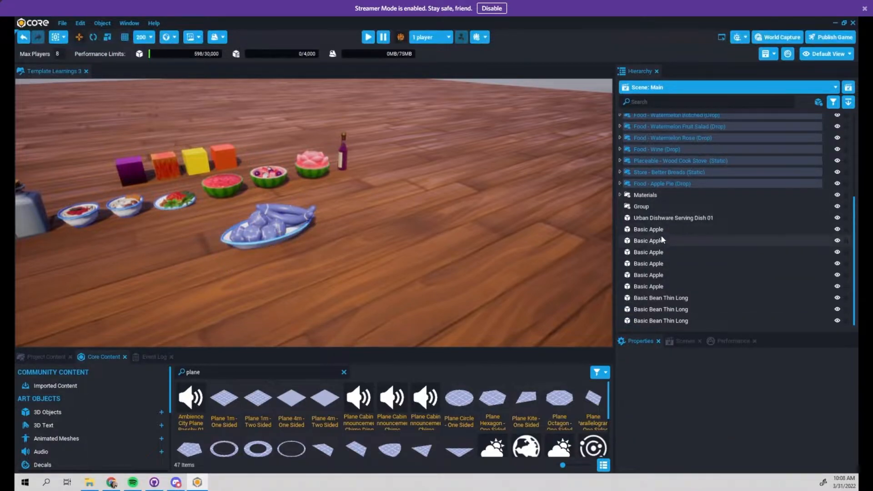
Step: Move the Urban Dishware Serving Dish 01, all Basic Apple and all Basic Bean Thin Long objects into the new group
{"action": "left_click", "coordinate": [660, 219]}
{"action": "left_click", "coordinate": [662, 320], "text": "shift"}
{"action": "left_click_drag", "start_coordinate": [681, 233], "coordinate": [655, 208]}
Step: Rename the group as "Food - Fruit Bowl"
{"action": "right_click", "coordinate": [645, 208]}
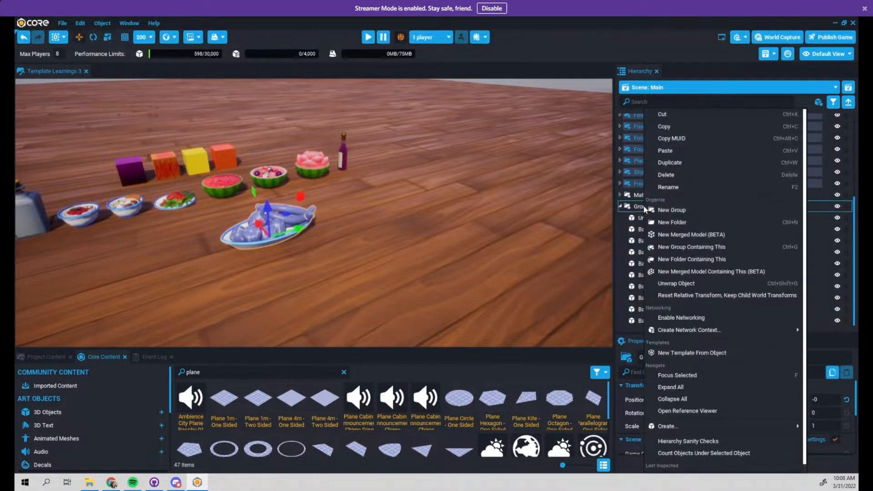
{"action": "left_click", "coordinate": [669, 187]}
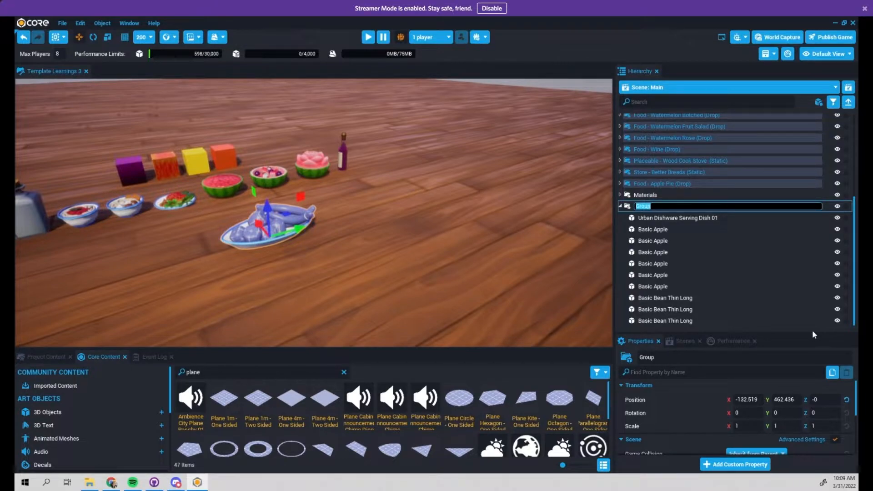
{"action": "type", "text": "Food - Fruit Bowl"}
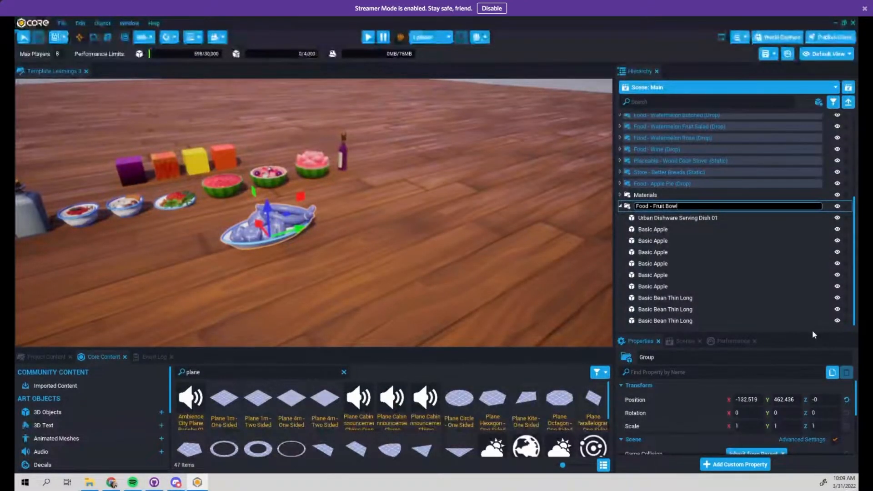
{"action": "key", "text": "Return"}
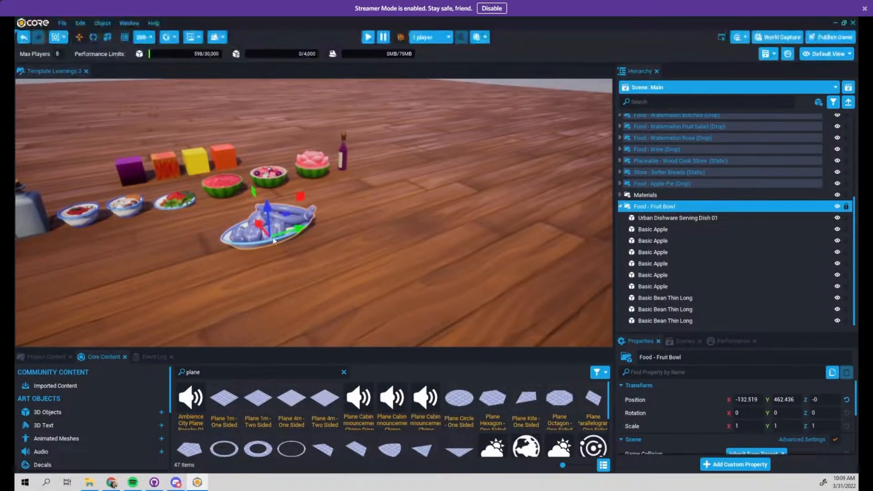
Step: Create a new template from the Food - Fruit Bowl group, keeping its name, and collapse the group in the hierarchy
{"action": "middle_click_drag", "start_coordinate": [345, 223], "coordinate": [405, 220]}
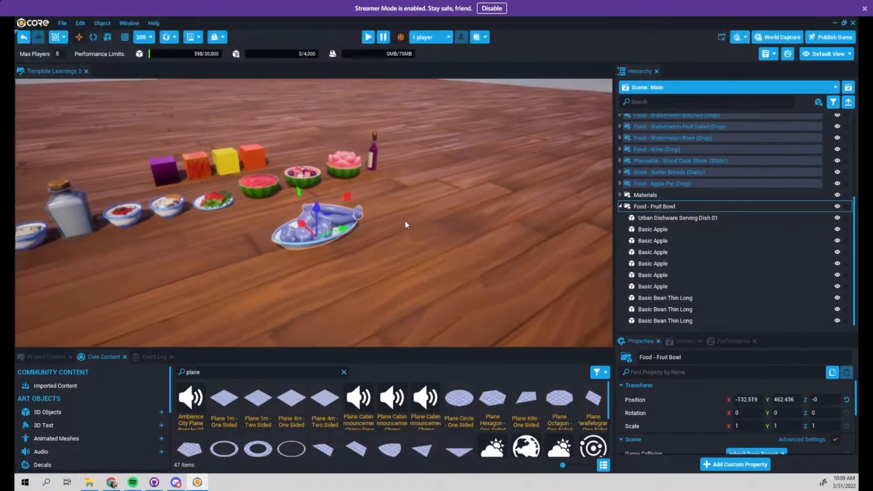
{"action": "scroll", "coordinate": [405, 220], "scroll_direction": "up", "scroll_amount": 2}
{"action": "right_click", "coordinate": [657, 207]}
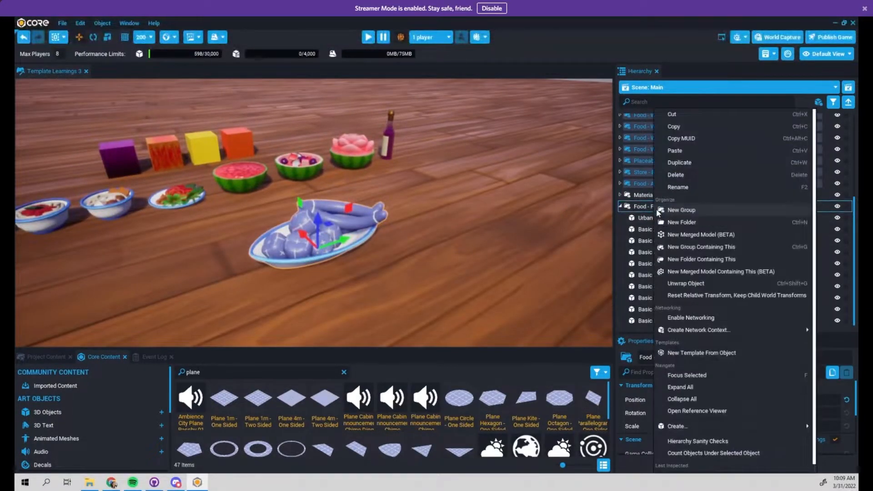
{"action": "left_click", "coordinate": [695, 353]}
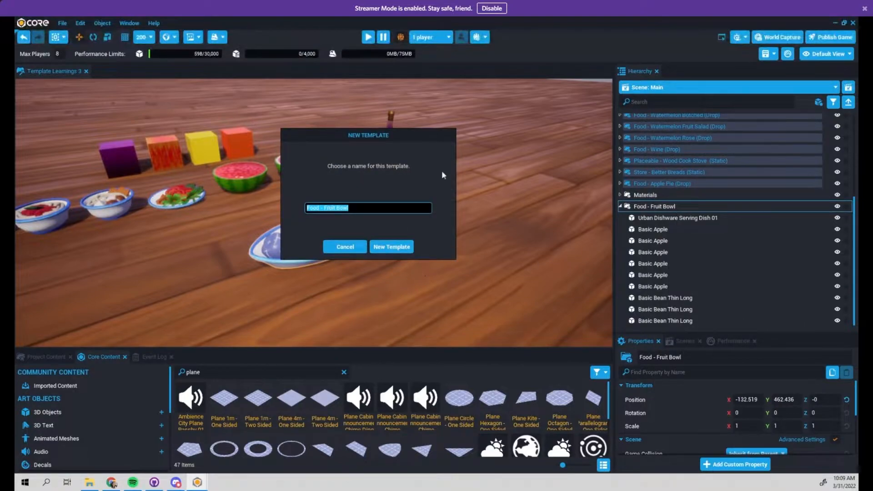
{"action": "left_click", "coordinate": [388, 250]}
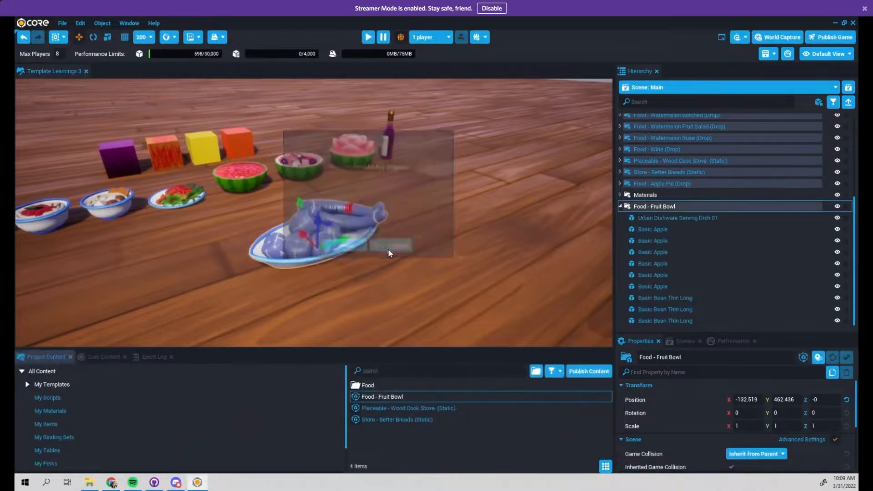
{"action": "left_click", "coordinate": [621, 208]}
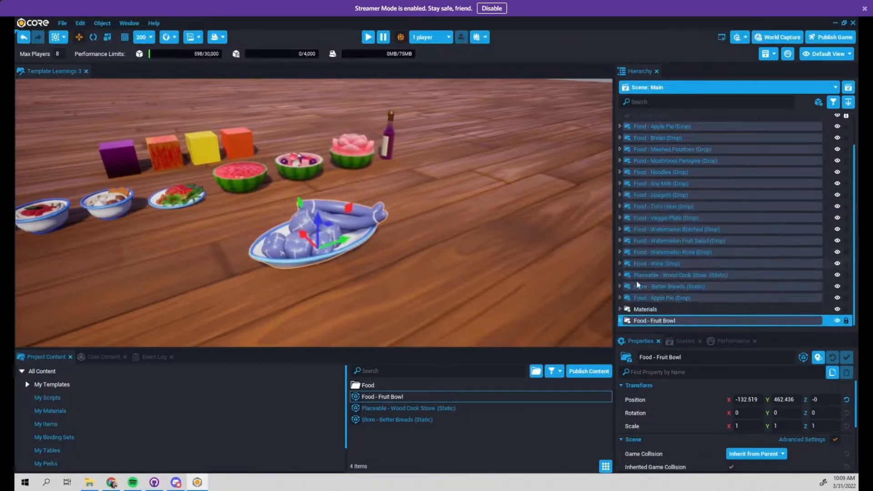
{"action": "scroll", "coordinate": [386, 268], "scroll_direction": "down", "scroll_amount": 3}
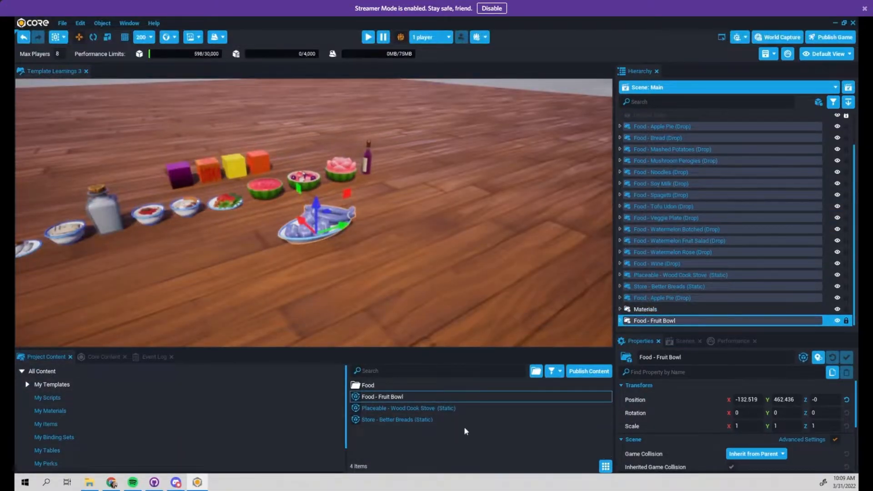
Step: Move the Food - Fruit Bowl template into the Food folder under My Templates
{"action": "left_click_drag", "start_coordinate": [444, 350], "coordinate": [442, 314]}
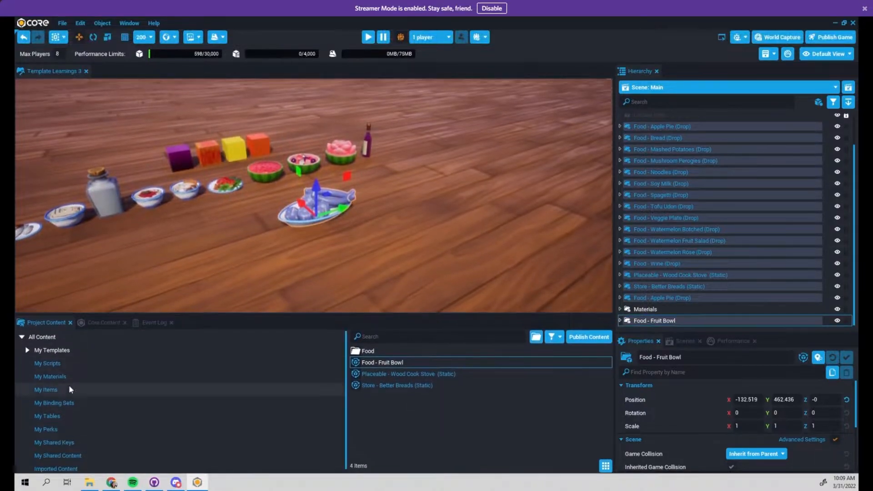
{"action": "left_click", "coordinate": [27, 350]}
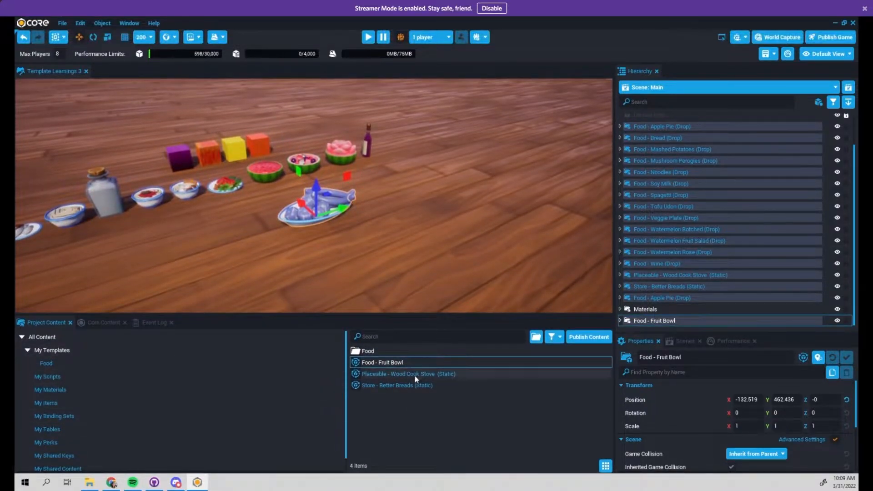
{"action": "left_click_drag", "start_coordinate": [400, 363], "coordinate": [74, 362]}
{"action": "left_click", "coordinate": [197, 363]}
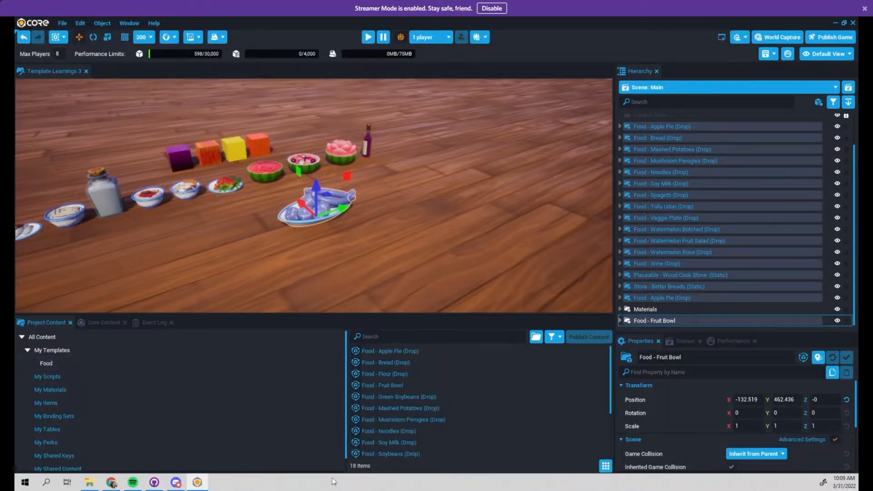
Step: Search the project's templates for "fruit bowl"
{"action": "left_click", "coordinate": [90, 350]}
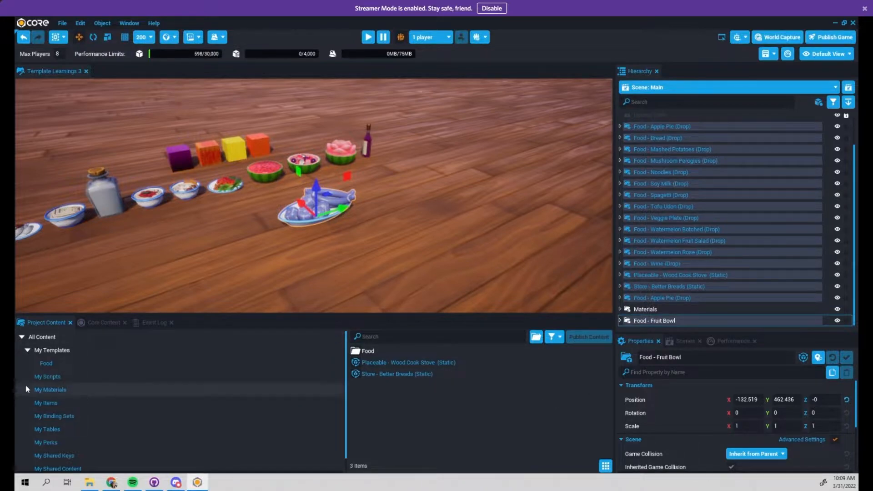
{"action": "left_click", "coordinate": [362, 337]}
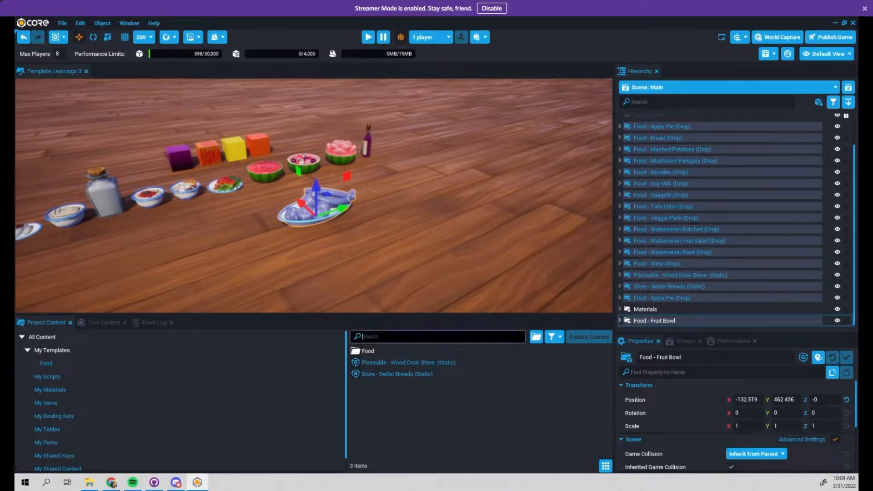
{"action": "type", "text": "fu"}
{"action": "type", "text": "uit"}
{"action": "type", "text": " bowl"}
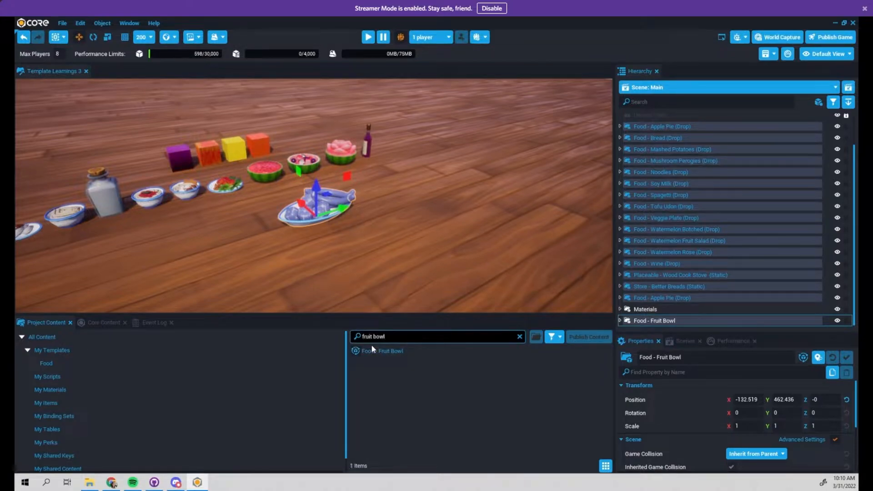
Step: Select the serving dish inside the fruit bowl in the scene
{"action": "right_click_drag", "start_coordinate": [480, 226], "coordinate": [420, 249]}
{"action": "scroll", "coordinate": [434, 178], "scroll_direction": "up", "scroll_amount": 5}
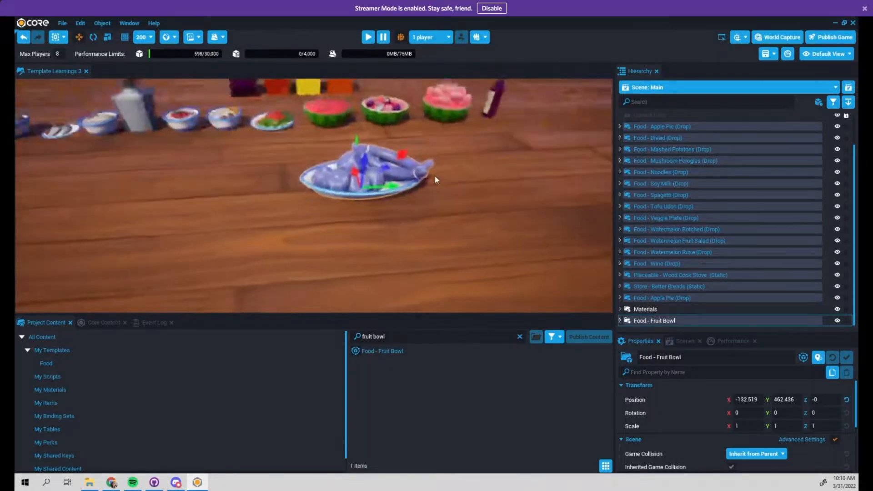
{"action": "key", "text": "f"}
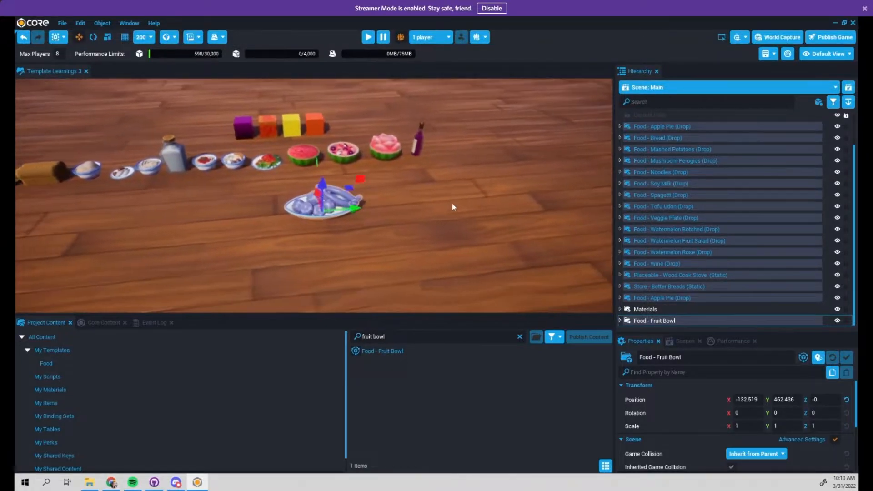
{"action": "middle_click_drag", "start_coordinate": [377, 244], "coordinate": [404, 261]}
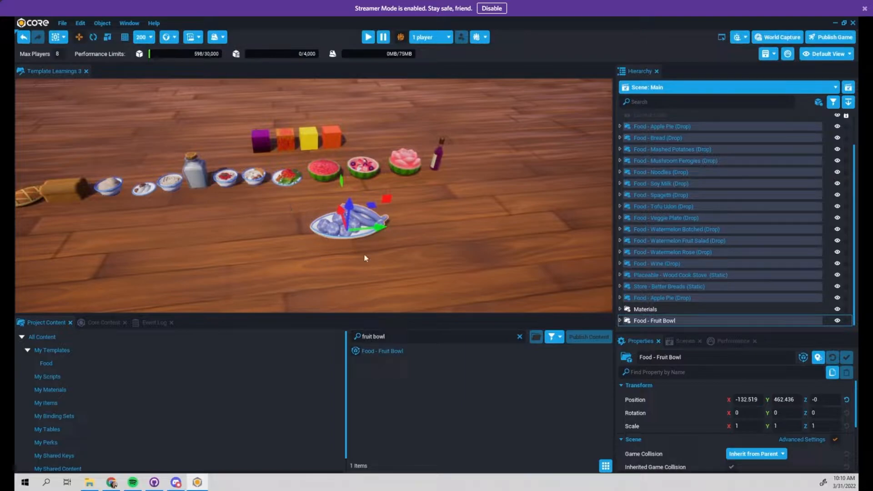
{"action": "left_click", "coordinate": [323, 239]}
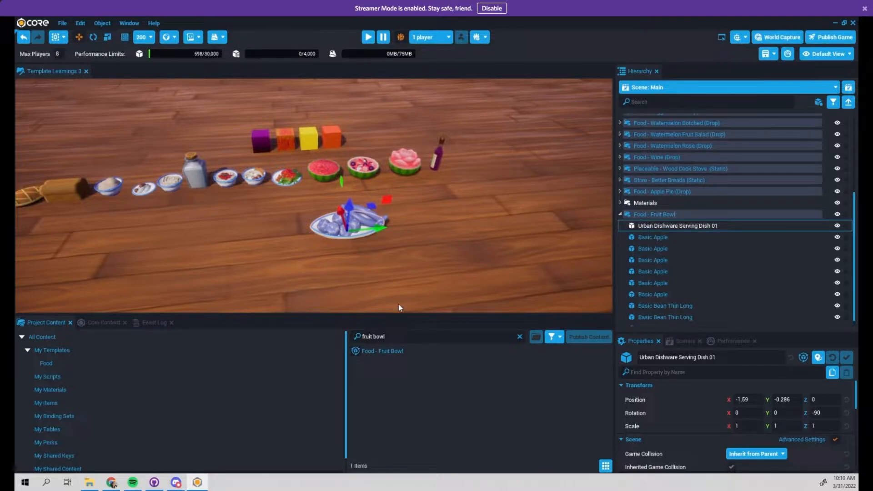
{"action": "right_click_drag", "start_coordinate": [380, 244], "coordinate": [300, 242]}
{"action": "scroll", "coordinate": [381, 245], "scroll_direction": "down", "scroll_amount": 1}
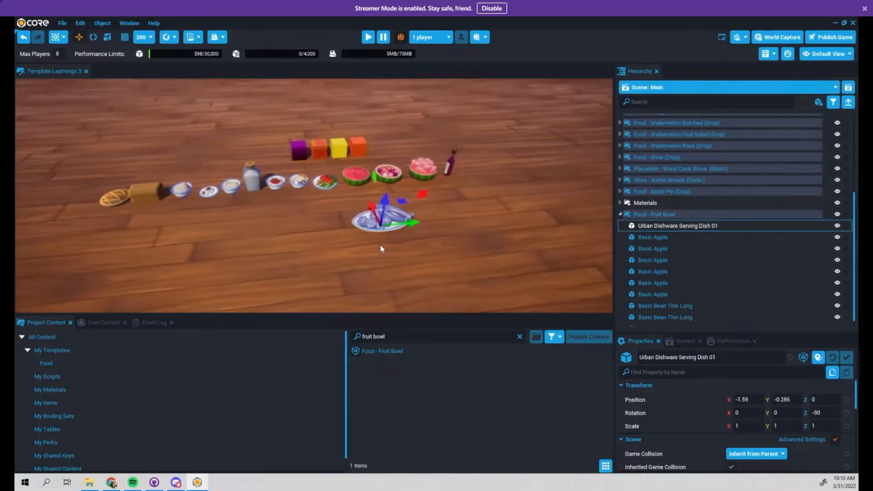
Step: Collapse the Food - Fruit Bowl group in the hierarchy
{"action": "scroll", "coordinate": [380, 245], "scroll_direction": "up", "scroll_amount": 3}
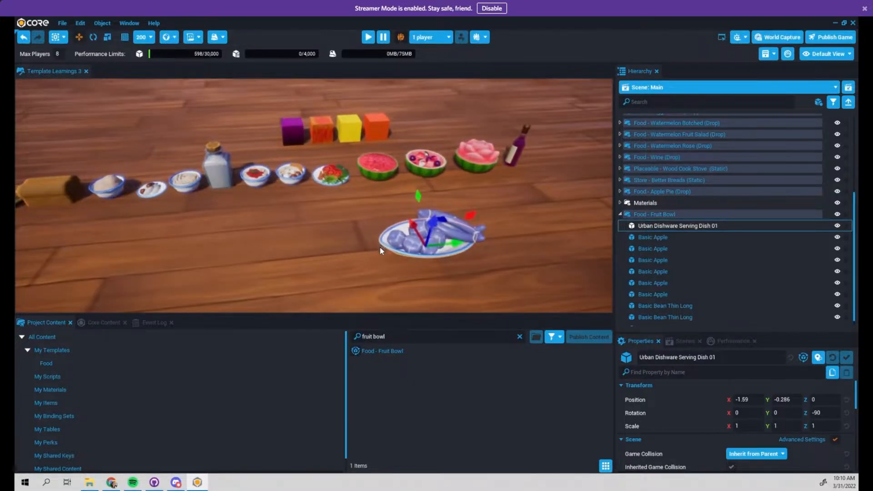
{"action": "right_click_drag", "start_coordinate": [380, 246], "coordinate": [307, 242]}
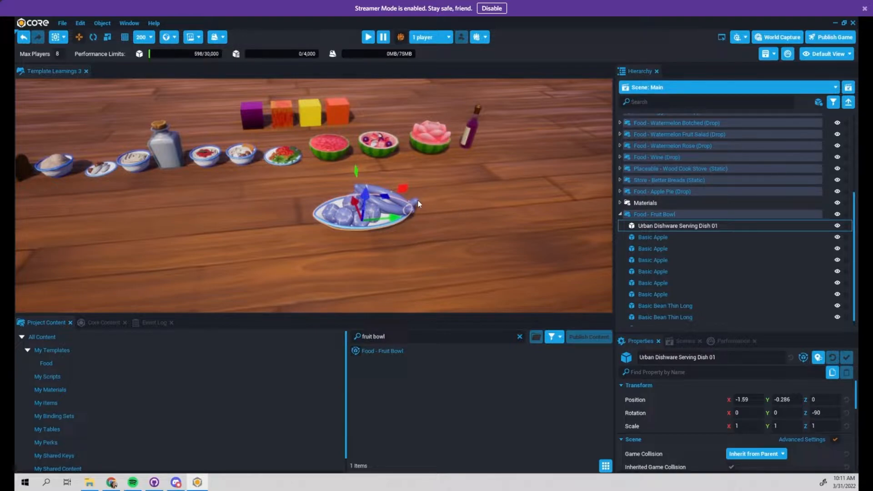
{"action": "scroll", "coordinate": [672, 251], "scroll_direction": "down", "scroll_amount": 1}
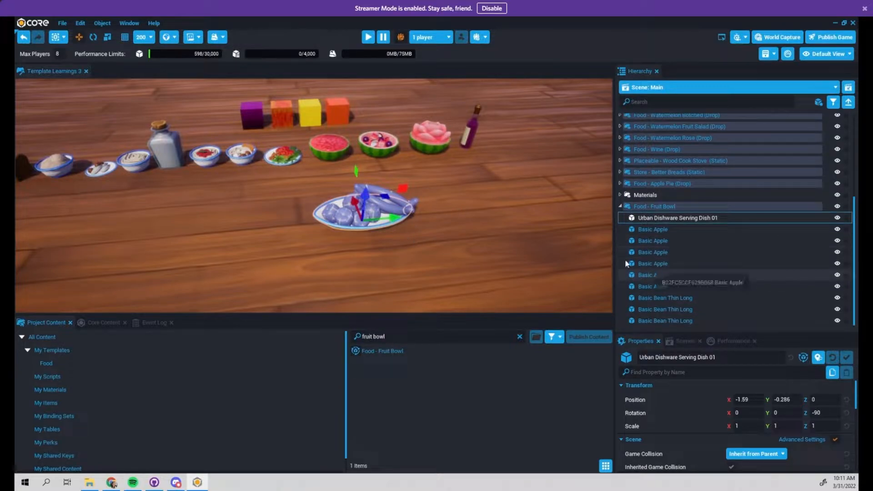
{"action": "scroll", "coordinate": [486, 235], "scroll_direction": "up", "scroll_amount": 2}
{"action": "scroll", "coordinate": [485, 233], "scroll_direction": "down", "scroll_amount": 3}
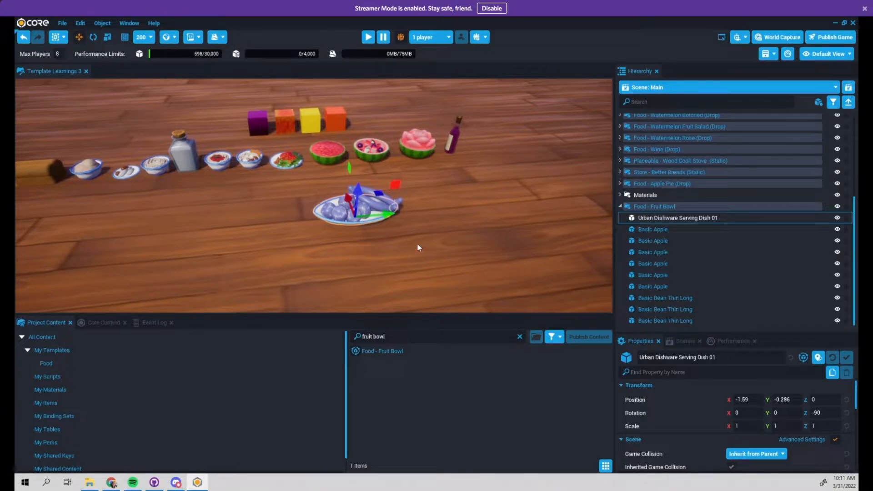
{"action": "left_click", "coordinate": [619, 207]}
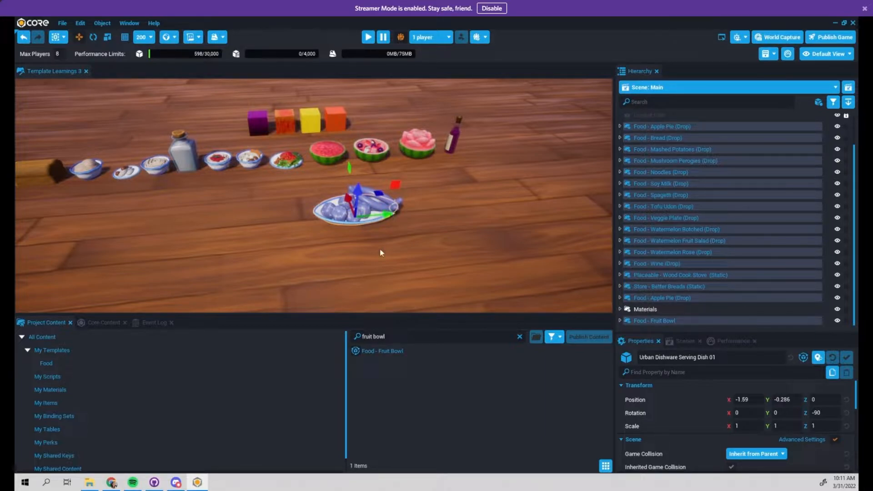
Step: Duplicate the Food - Fruit Bowl group and move the copy along the Y axis to about 339, beside the original
{"action": "right_click_drag", "start_coordinate": [314, 219], "coordinate": [389, 248]}
{"action": "scroll", "coordinate": [331, 232], "scroll_direction": "up", "scroll_amount": 4}
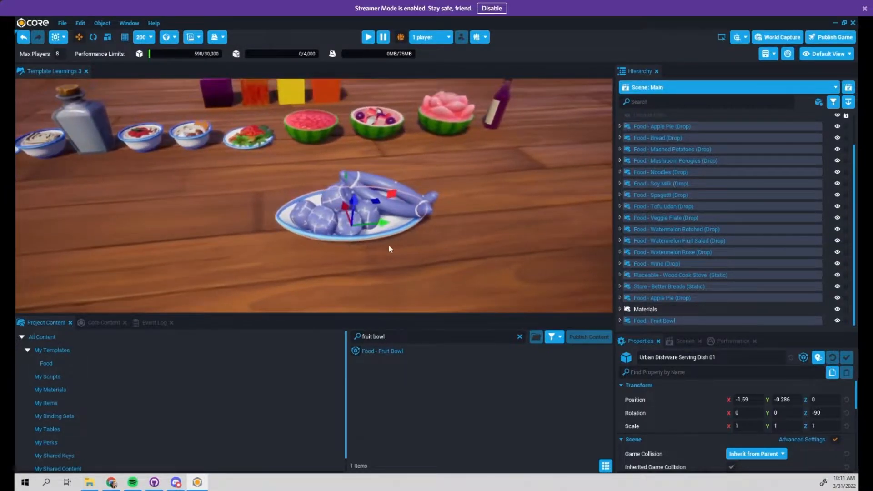
{"action": "left_click", "coordinate": [650, 321]}
{"action": "right_click", "coordinate": [650, 321]}
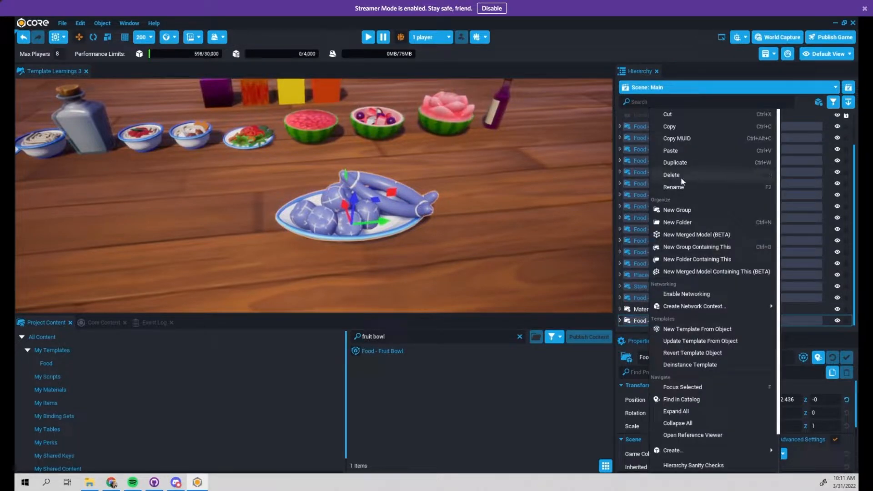
{"action": "left_click", "coordinate": [654, 162]}
{"action": "scroll", "coordinate": [432, 244], "scroll_direction": "down", "scroll_amount": 5}
{"action": "left_click_drag", "start_coordinate": [365, 200], "coordinate": [293, 204]}
{"action": "middle_click_drag", "start_coordinate": [282, 238], "coordinate": [347, 250]}
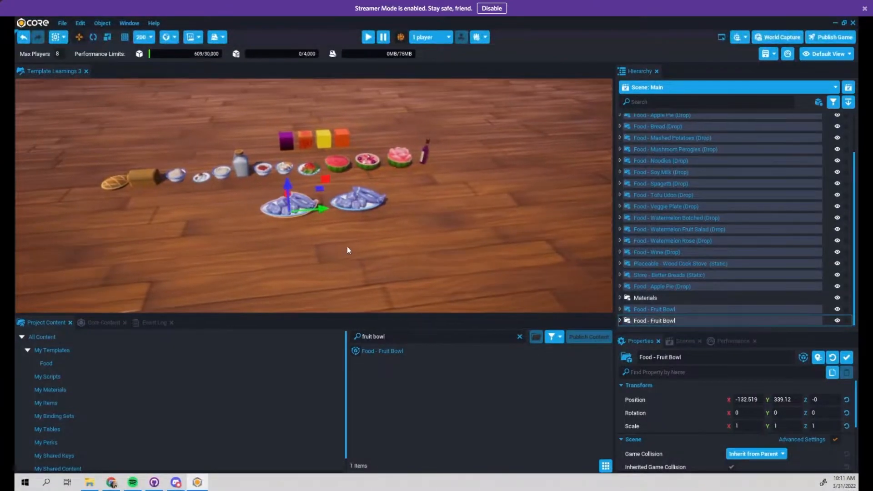
Step: Place two more Food - Fruit Bowl template instances on the floor in front of the existing two bowls
{"action": "scroll", "coordinate": [345, 250], "scroll_direction": "up", "scroll_amount": 2}
{"action": "left_click_drag", "start_coordinate": [400, 350], "coordinate": [344, 255]}
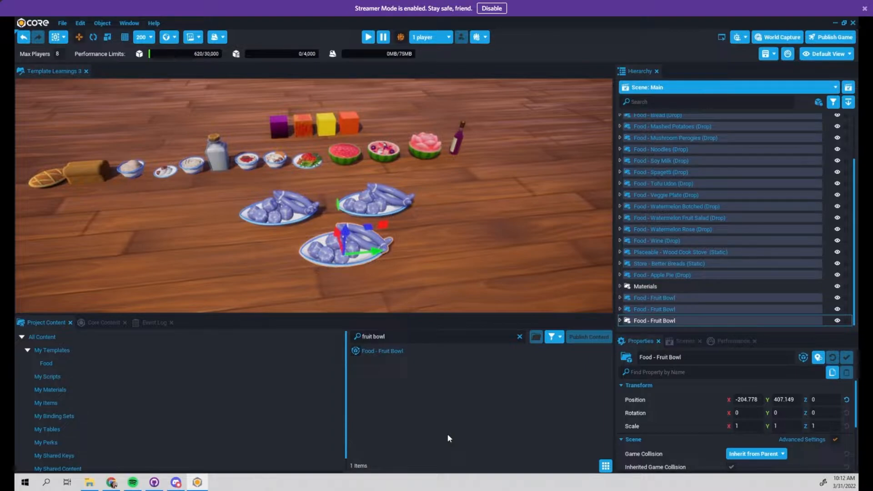
{"action": "middle_click_drag", "start_coordinate": [410, 251], "coordinate": [421, 248]}
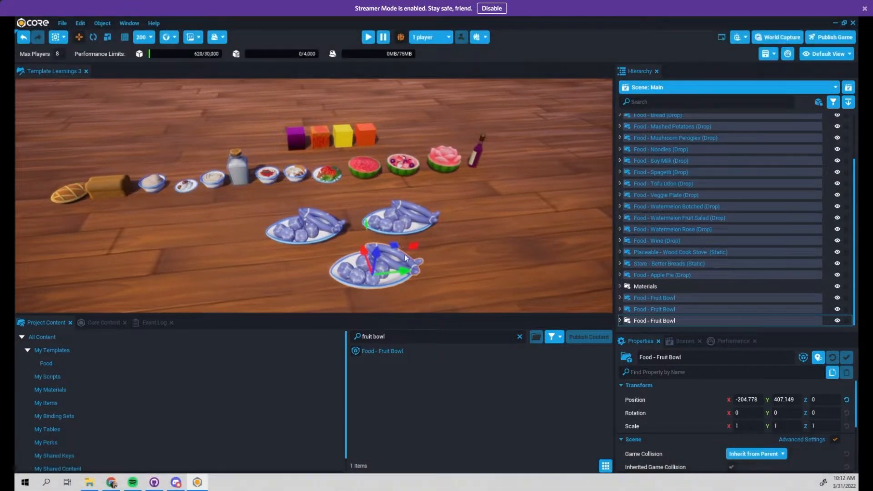
{"action": "left_click_drag", "start_coordinate": [377, 350], "coordinate": [241, 278]}
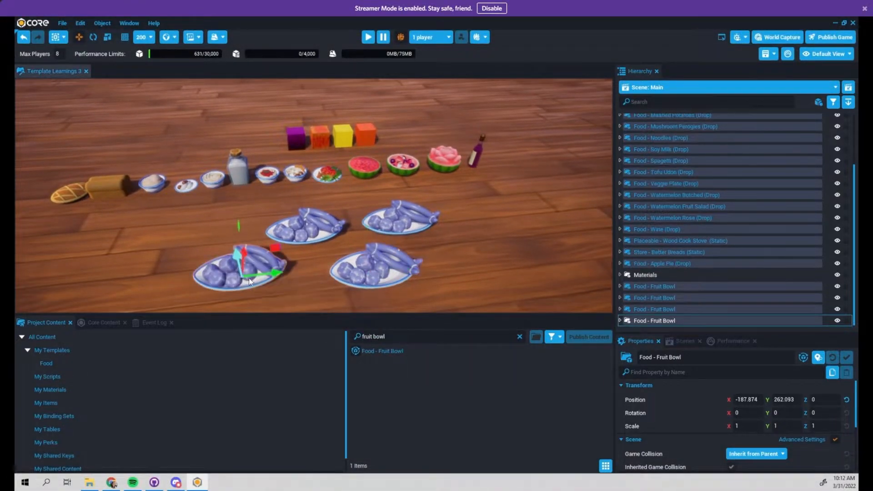
Step: Rename the original Food - Fruit Bowl instance, first of the four in the hierarchy, as Bob
{"action": "scroll", "coordinate": [498, 261], "scroll_direction": "up", "scroll_amount": 2}
{"action": "scroll", "coordinate": [466, 250], "scroll_direction": "up", "scroll_amount": 2}
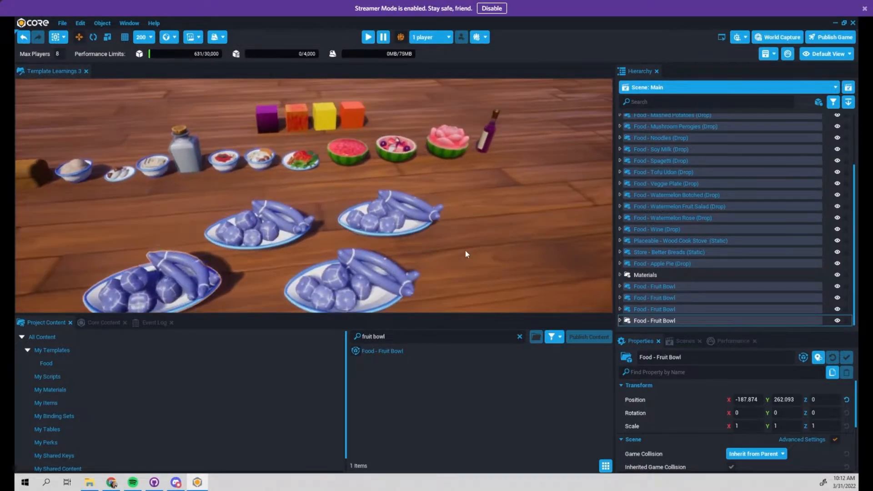
{"action": "scroll", "coordinate": [445, 265], "scroll_direction": "up", "scroll_amount": 5}
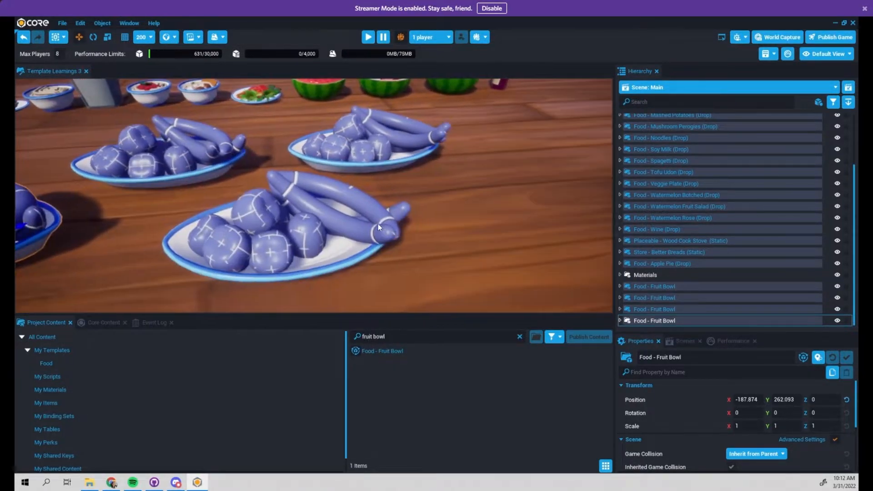
{"action": "left_click", "coordinate": [653, 286]}
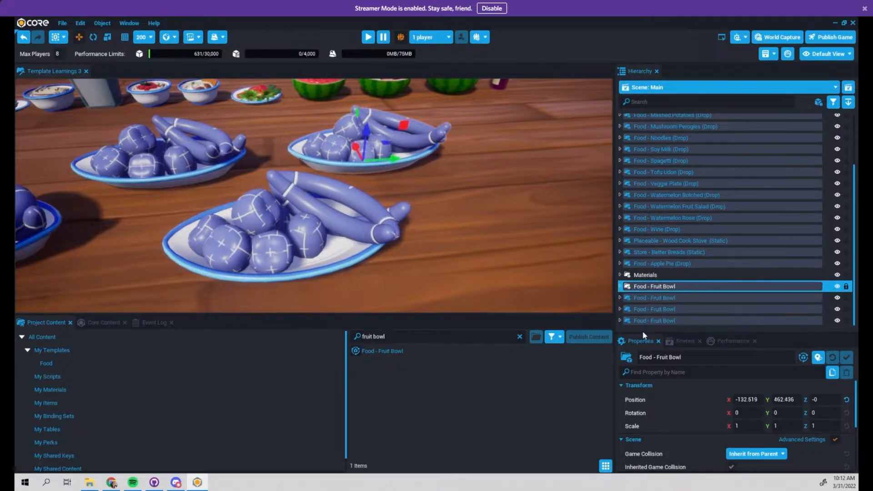
{"action": "scroll", "coordinate": [495, 262], "scroll_direction": "down", "scroll_amount": 3}
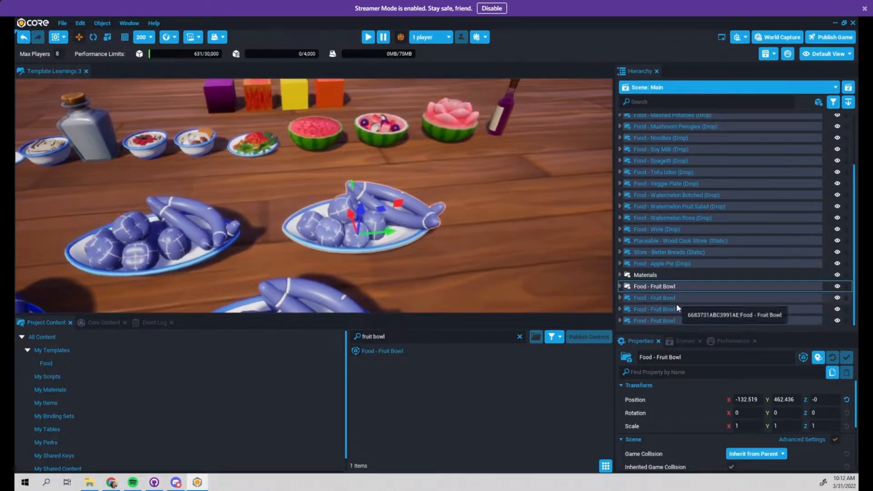
{"action": "right_click", "coordinate": [676, 288]}
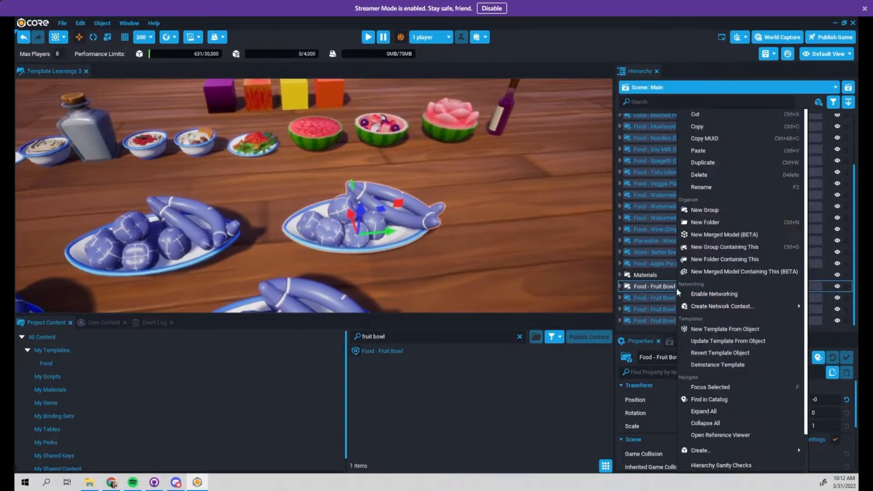
{"action": "left_click", "coordinate": [716, 189]}
{"action": "type", "text": "B"}
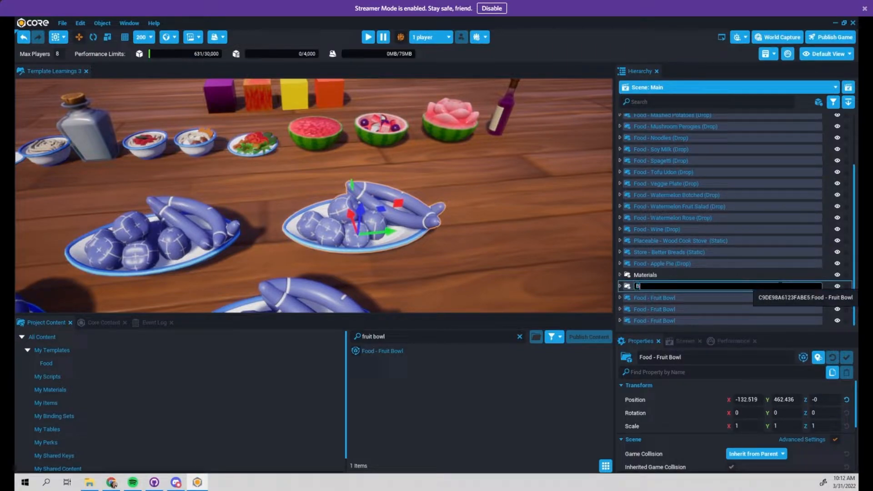
{"action": "type", "text": "ob"}
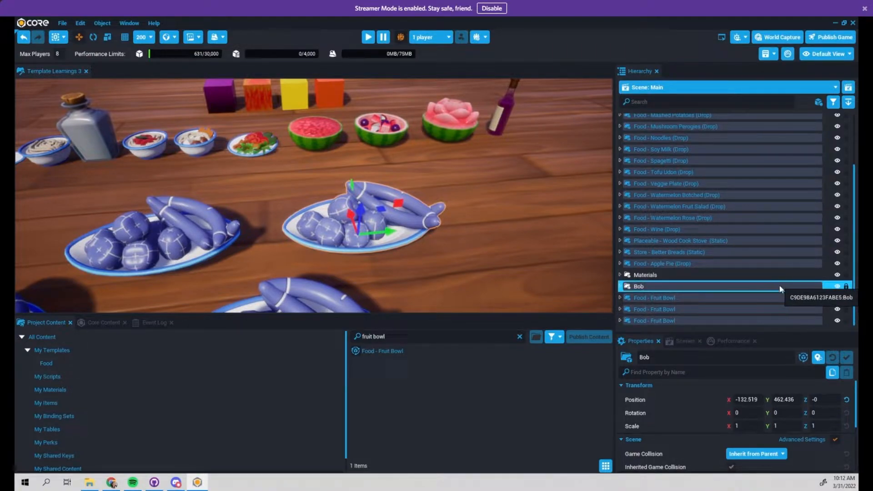
{"action": "key", "text": "Return"}
Step: Inspect another Food - Fruit Bowl instance and the source template in the project content to compare their names
{"action": "left_click", "coordinate": [698, 309]}
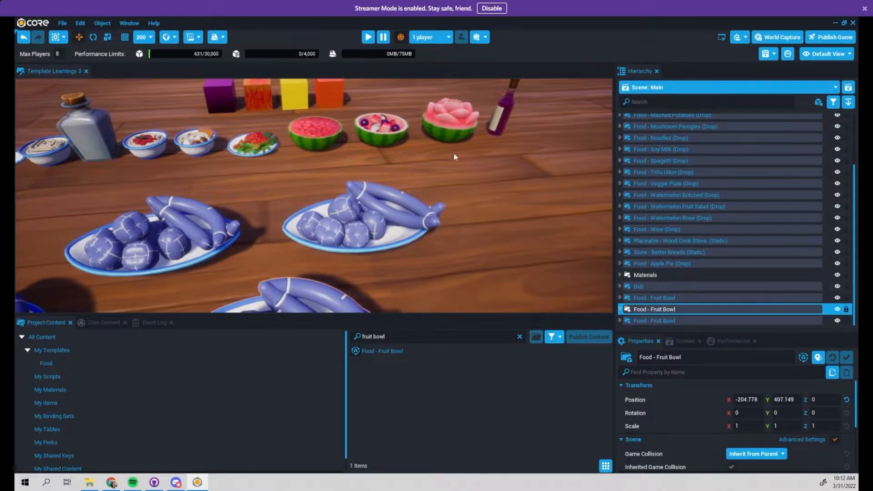
{"action": "key", "text": "f"}
{"action": "left_click", "coordinate": [379, 351]}
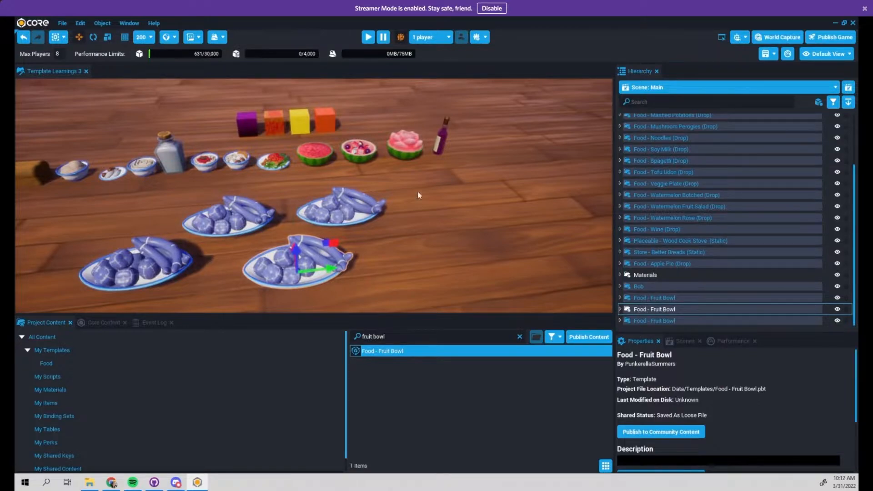
Step: Enlarge the properties area for the Bob instance and review its scene, network relevance and gameplay properties
{"action": "left_click", "coordinate": [665, 286]}
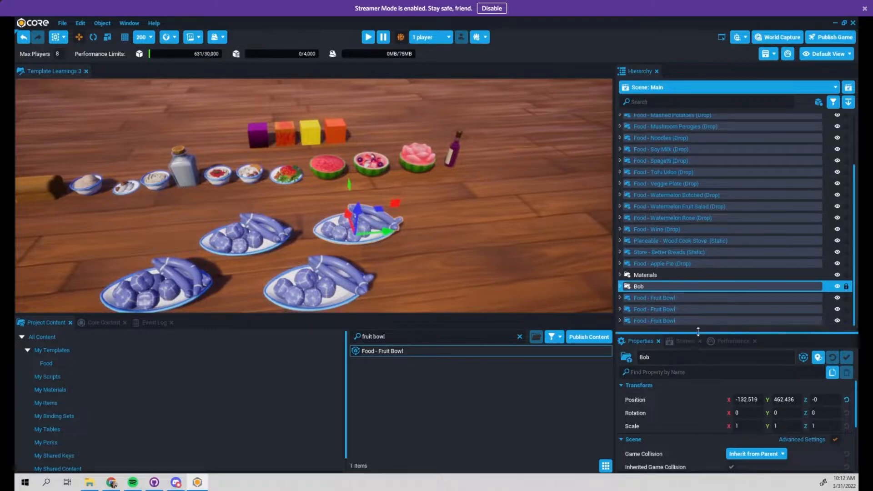
{"action": "left_click_drag", "start_coordinate": [699, 334], "coordinate": [701, 287]}
{"action": "scroll", "coordinate": [689, 220], "scroll_direction": "down", "scroll_amount": 2}
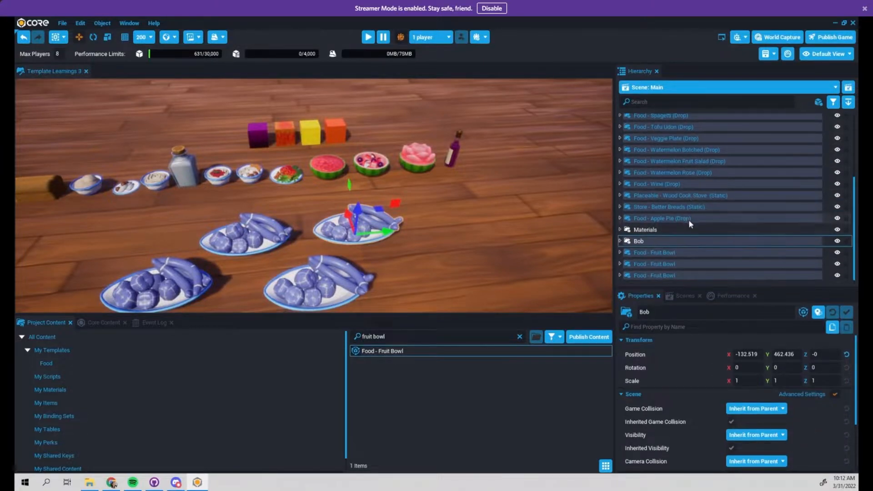
{"action": "scroll", "coordinate": [735, 423], "scroll_direction": "down", "scroll_amount": 4}
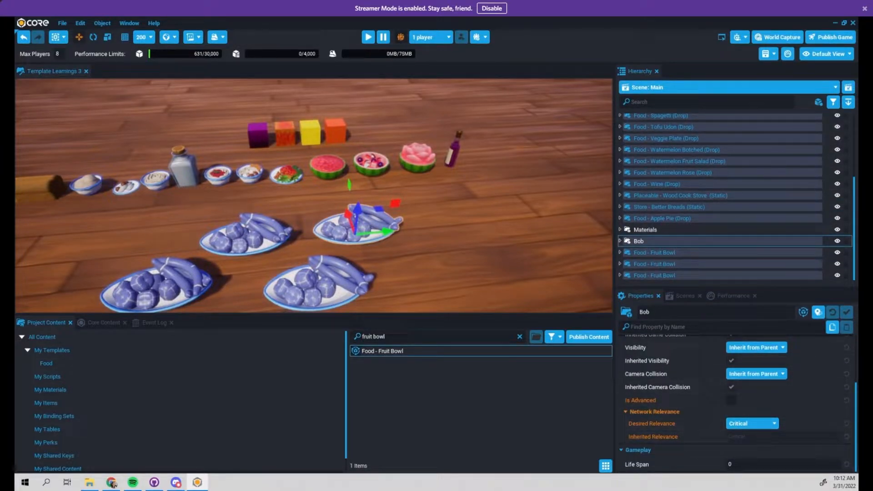
{"action": "scroll", "coordinate": [763, 445], "scroll_direction": "up", "scroll_amount": 3}
{"action": "scroll", "coordinate": [761, 445], "scroll_direction": "up", "scroll_amount": 1}
{"action": "scroll", "coordinate": [762, 432], "scroll_direction": "down", "scroll_amount": 3}
Step: Expand Bob and move its second Basic Apple out of the dish onto the floor beside it
{"action": "left_click", "coordinate": [620, 241]}
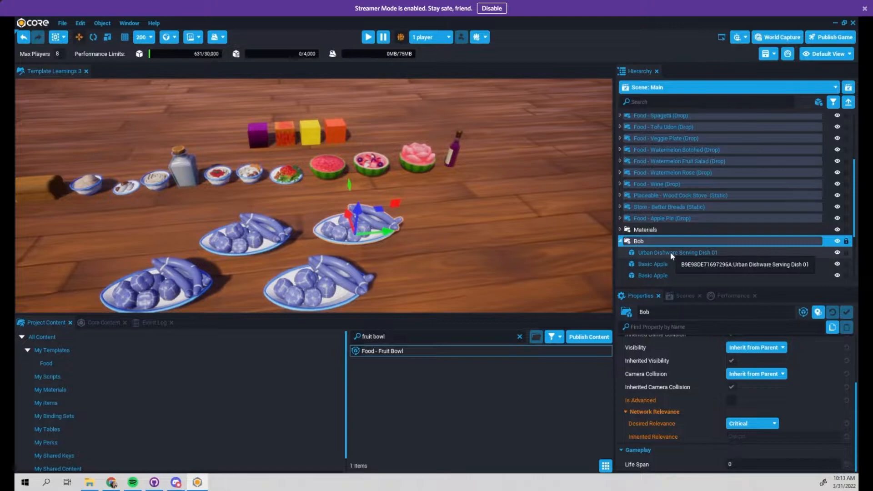
{"action": "scroll", "coordinate": [669, 264], "scroll_direction": "down", "scroll_amount": 1}
{"action": "left_click", "coordinate": [653, 233]}
{"action": "left_click_drag", "start_coordinate": [377, 230], "coordinate": [445, 270]}
{"action": "scroll", "coordinate": [291, 269], "scroll_direction": "down", "scroll_amount": 5}
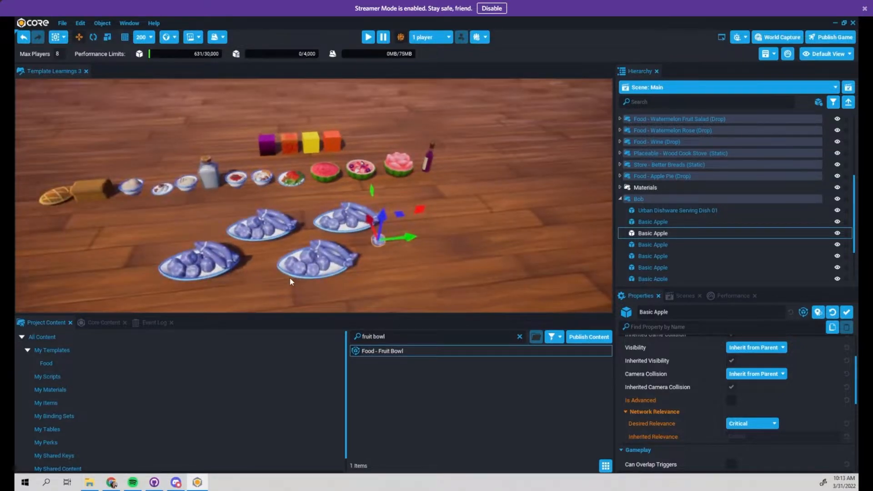
Step: Try updating the fruit bowl template from the modified Bob instance, and undo the update
{"action": "right_click", "coordinate": [645, 201]}
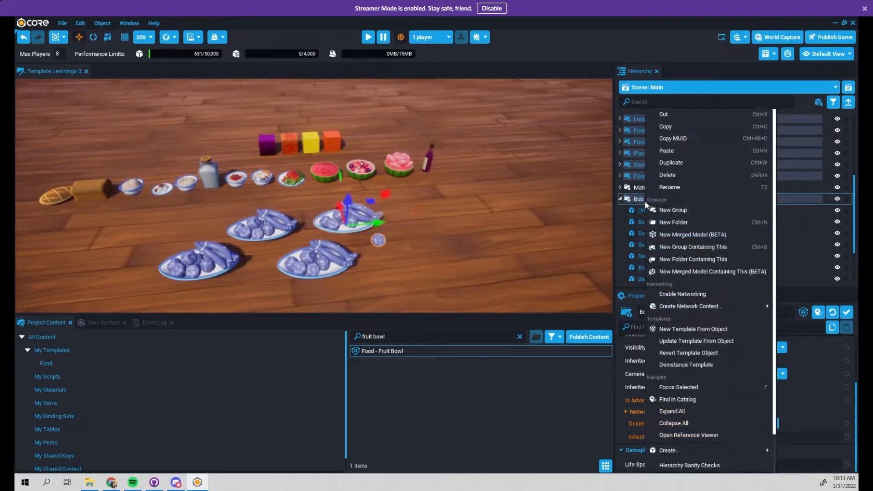
{"action": "left_click", "coordinate": [679, 341]}
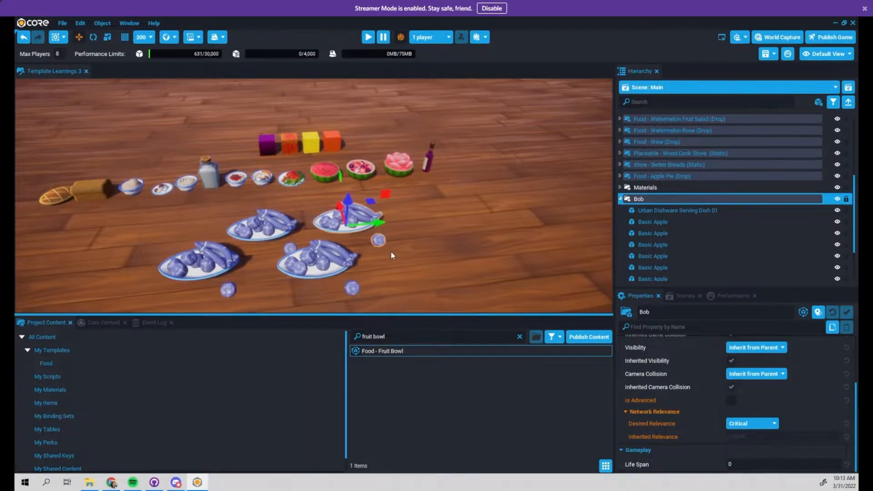
{"action": "key", "text": "ctrl+z"}
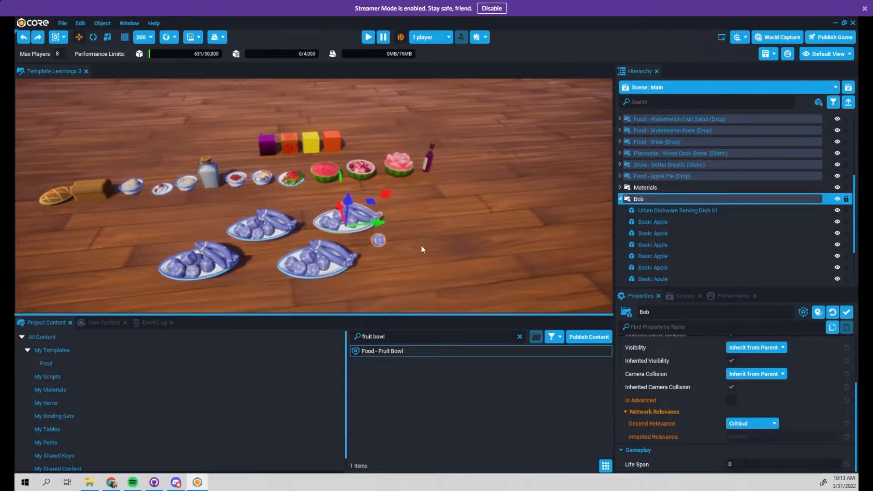
{"action": "middle_click_drag", "start_coordinate": [399, 231], "coordinate": [355, 231]}
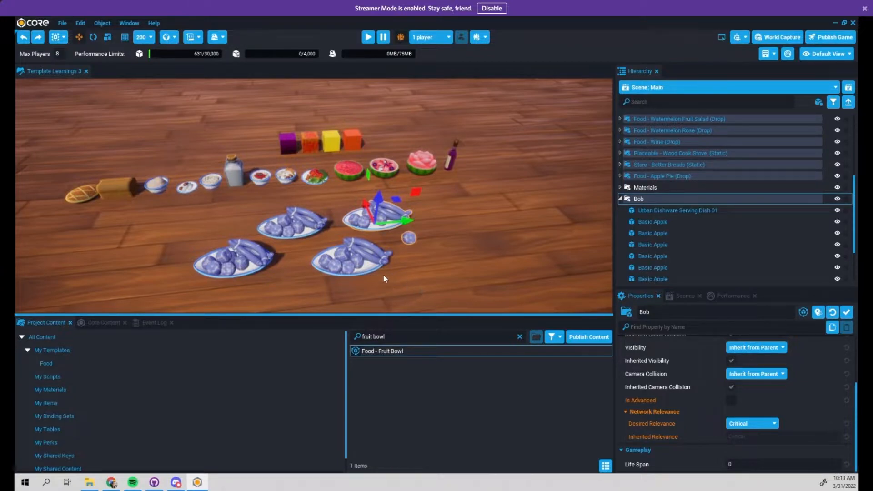
{"action": "right_click_drag", "start_coordinate": [460, 236], "coordinate": [440, 231]}
{"action": "middle_click_drag", "start_coordinate": [394, 247], "coordinate": [255, 246]}
{"action": "scroll", "coordinate": [280, 253], "scroll_direction": "up", "scroll_amount": 4}
{"action": "middle_click_drag", "start_coordinate": [280, 276], "coordinate": [322, 231]}
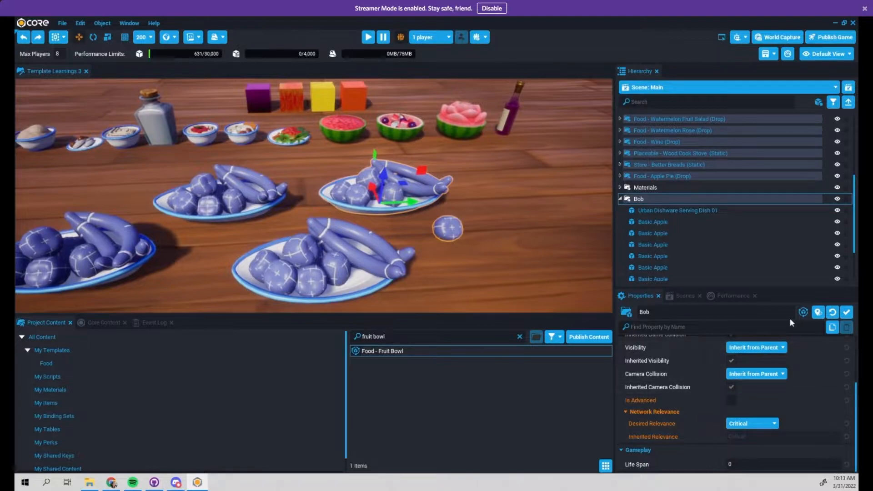
{"action": "right_click", "coordinate": [647, 204]}
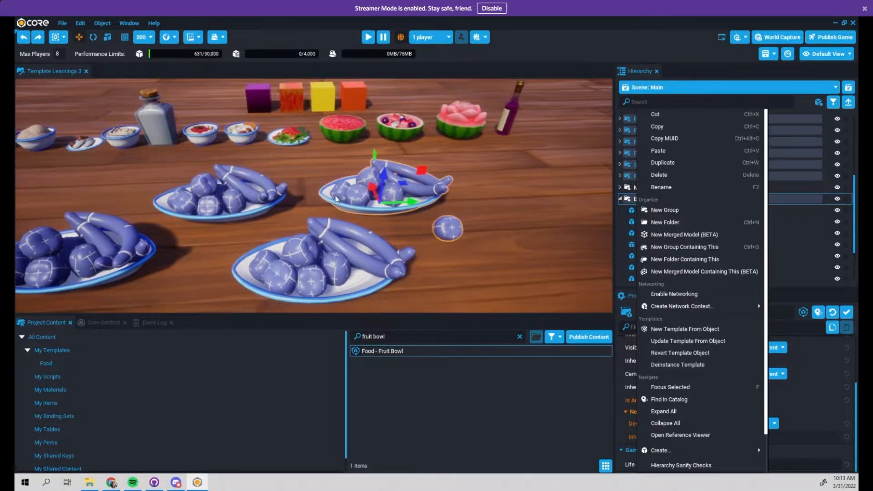
{"action": "middle_click_drag", "start_coordinate": [324, 196], "coordinate": [358, 200]}
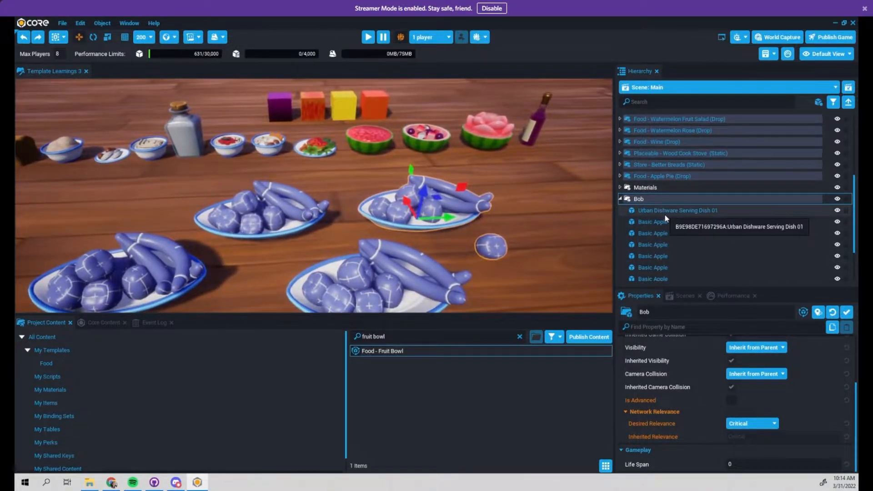
Step: Deinstance Bob from the fruit bowl template and look over its child objects in the hierarchy
{"action": "left_click", "coordinate": [657, 232]}
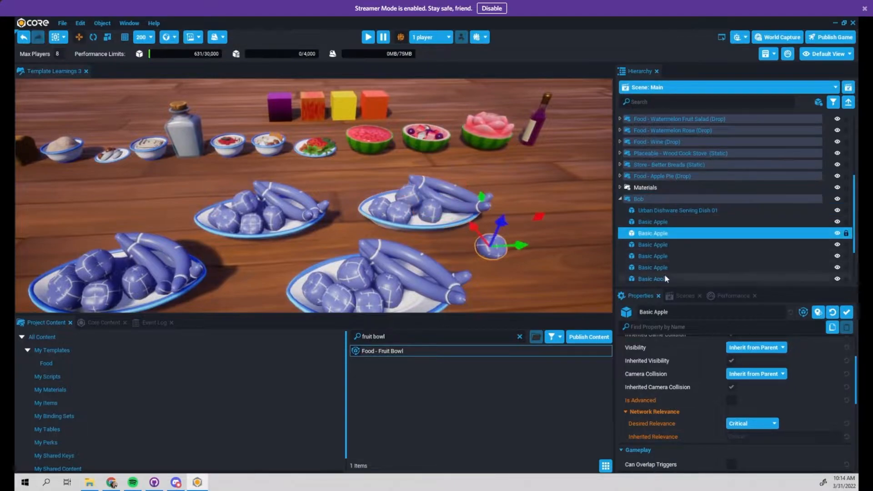
{"action": "right_click", "coordinate": [650, 200]}
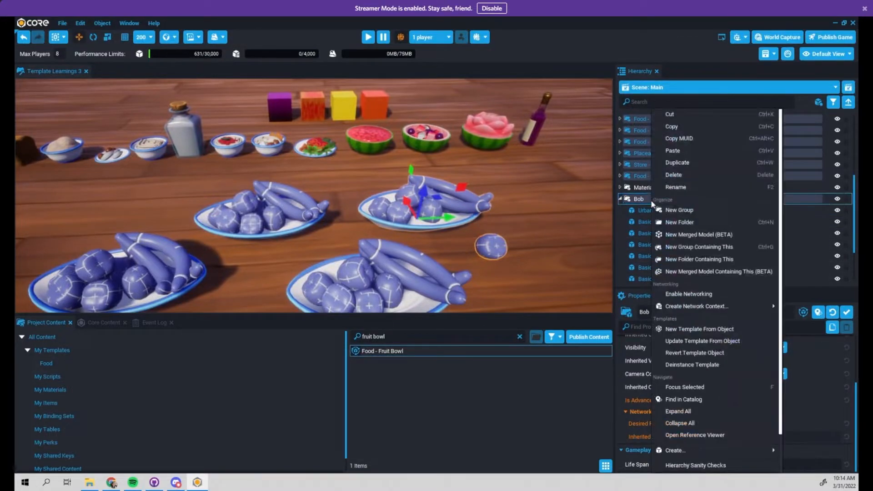
{"action": "left_click", "coordinate": [703, 365]}
{"action": "scroll", "coordinate": [692, 255], "scroll_direction": "down", "scroll_amount": 2}
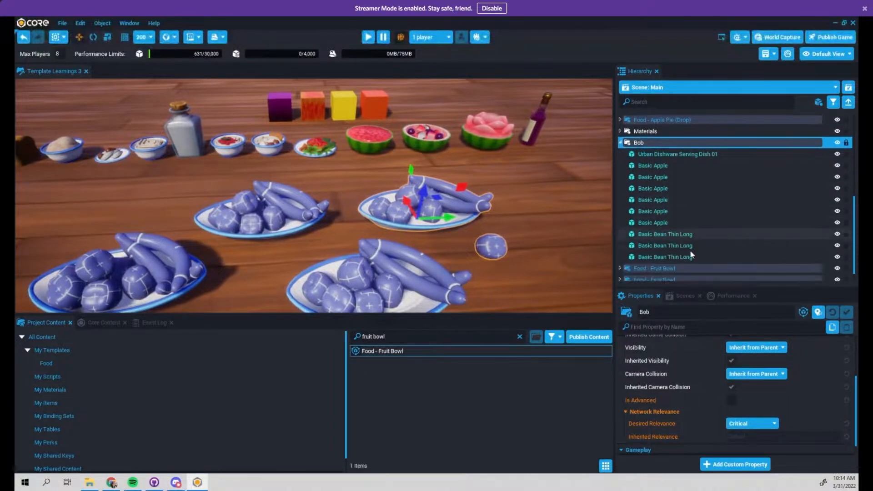
Step: Copy the material ID of Food Fruit 01 from the red-orange sample cube in the Materials folder
{"action": "left_click", "coordinate": [670, 201]}
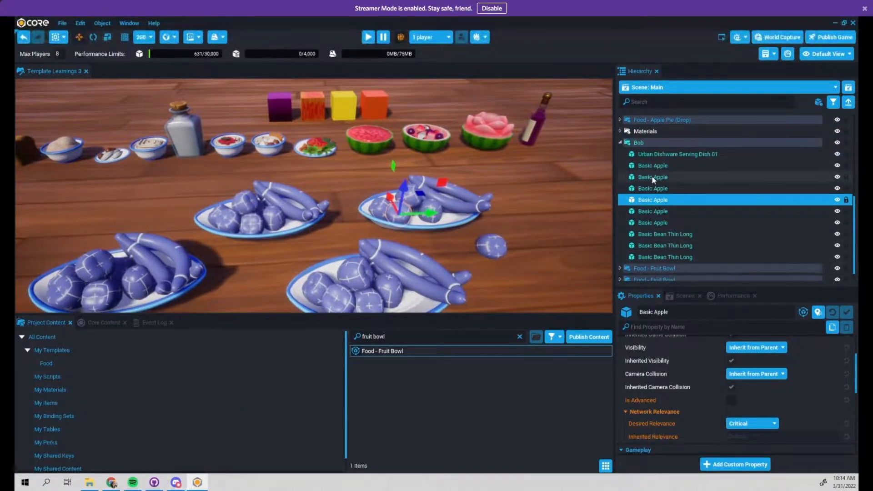
{"action": "left_click", "coordinate": [662, 166]}
{"action": "left_click", "coordinate": [317, 117]}
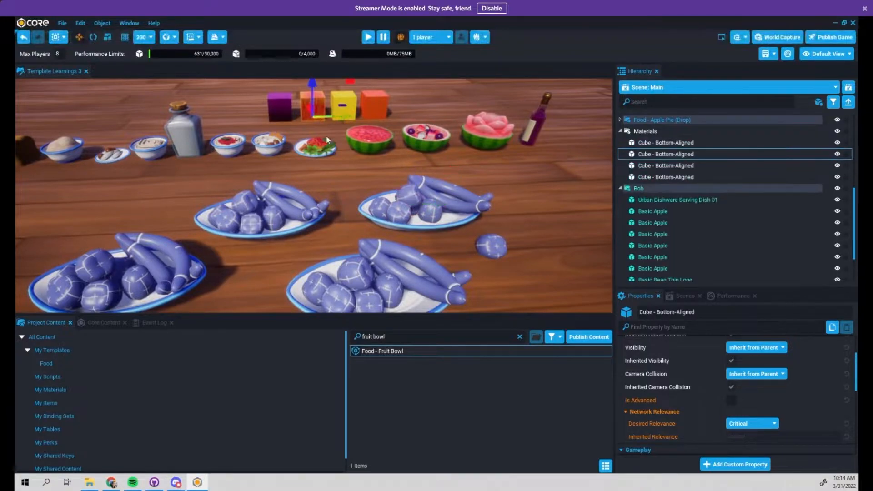
{"action": "scroll", "coordinate": [741, 448], "scroll_direction": "down", "scroll_amount": 2}
{"action": "scroll", "coordinate": [740, 436], "scroll_direction": "down", "scroll_amount": 8}
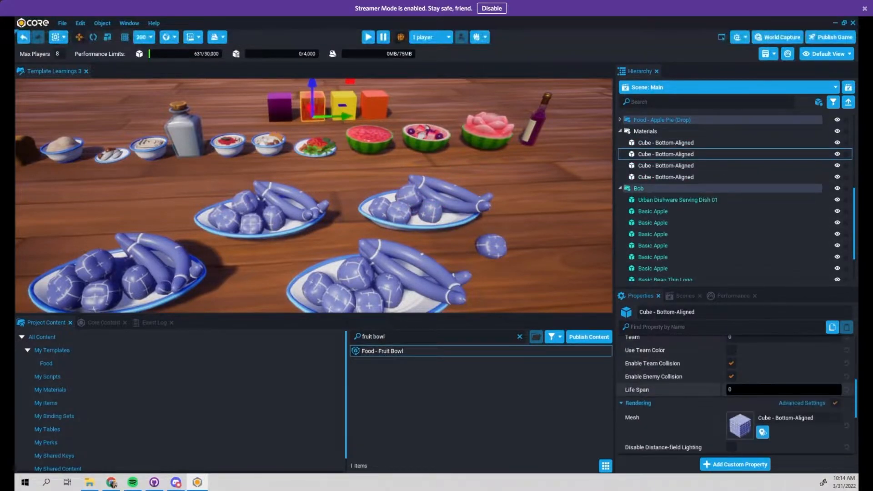
{"action": "right_click", "coordinate": [735, 397]}
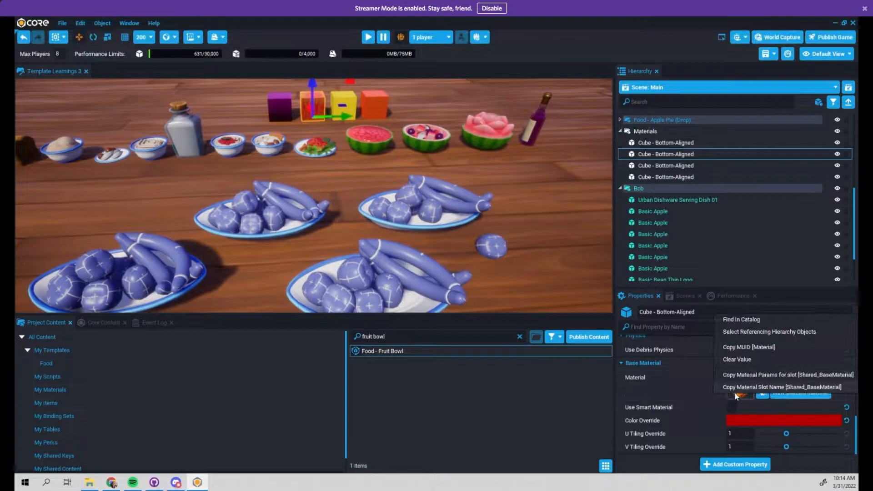
{"action": "left_click", "coordinate": [748, 348]}
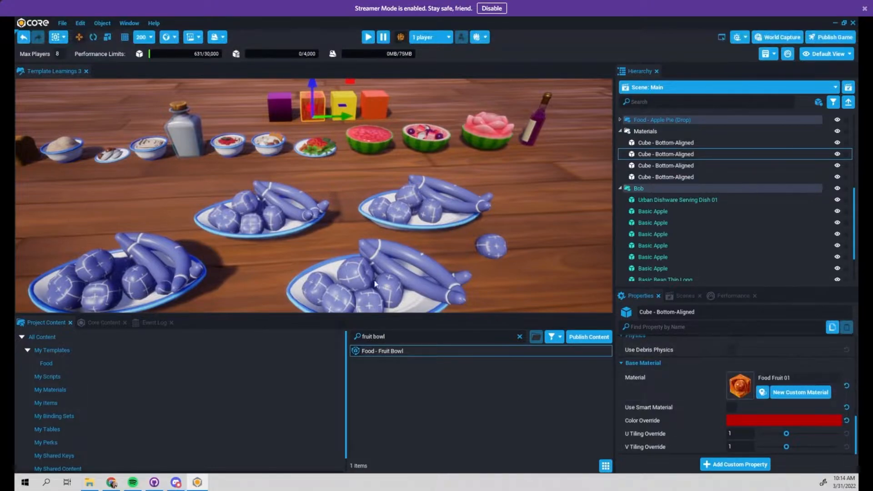
Step: Paste the Food Fruit 01 material onto all six Basic Apples in Bob
{"action": "scroll", "coordinate": [359, 263], "scroll_direction": "up", "scroll_amount": 2}
{"action": "left_click", "coordinate": [667, 210]}
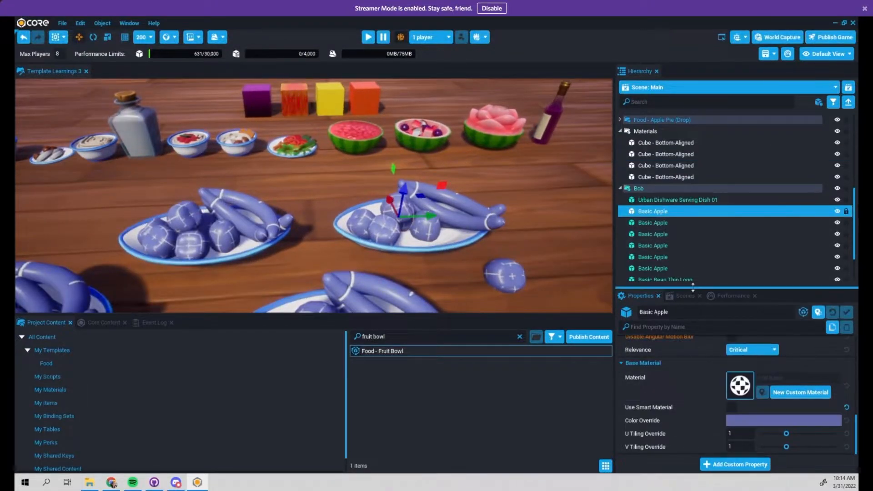
{"action": "left_click", "coordinate": [669, 268], "text": "shift"}
{"action": "right_click", "coordinate": [748, 390]}
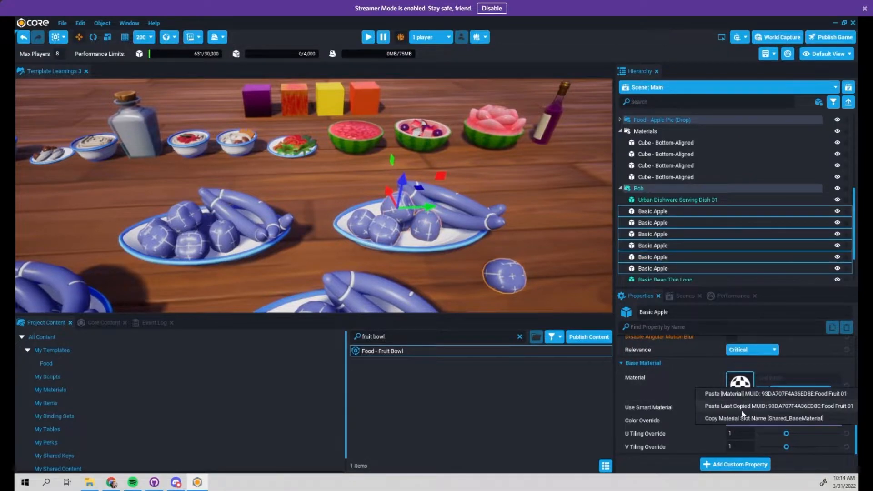
{"action": "left_click", "coordinate": [750, 400]}
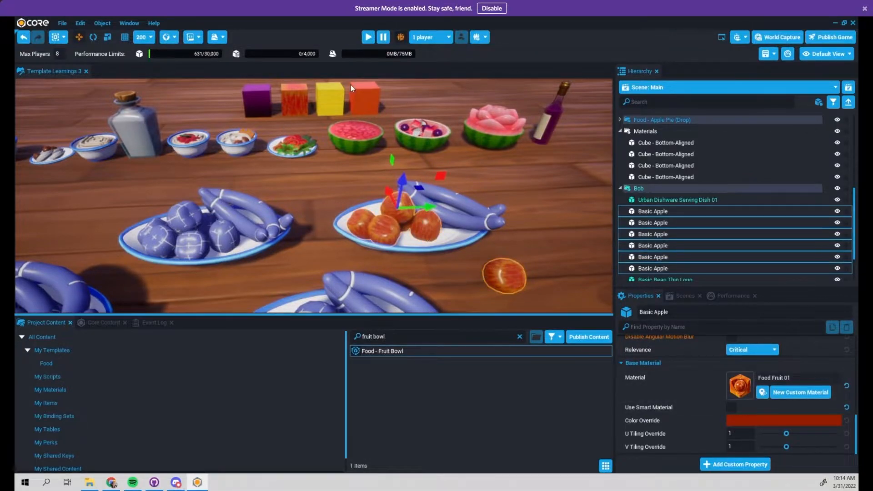
Step: Examine the yellow sample cube's material, Bob's displaced apple and the surrounding fruit bowls in the scene
{"action": "left_click", "coordinate": [331, 103]}
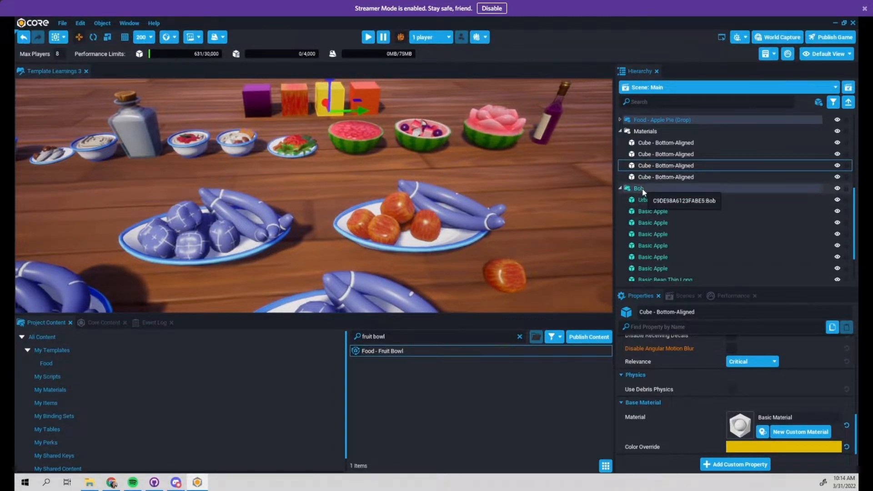
{"action": "left_click", "coordinate": [653, 222]}
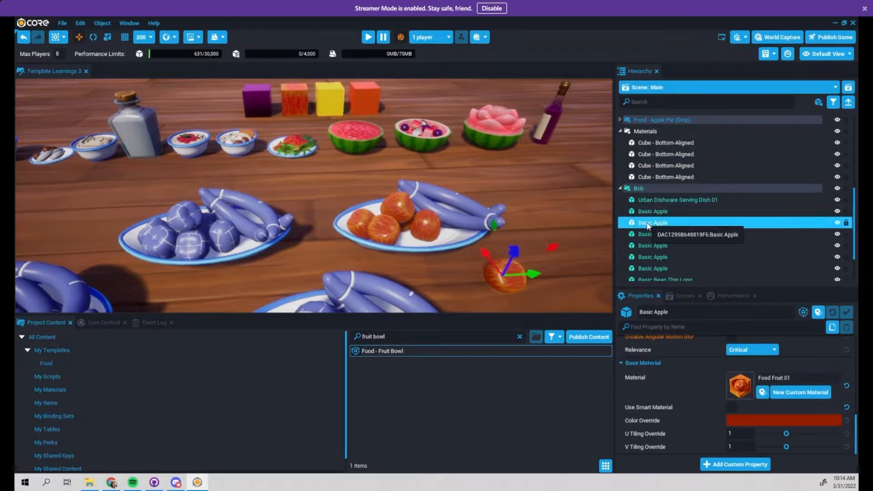
{"action": "key", "text": "f"}
{"action": "middle_click_drag", "start_coordinate": [344, 239], "coordinate": [424, 239]}
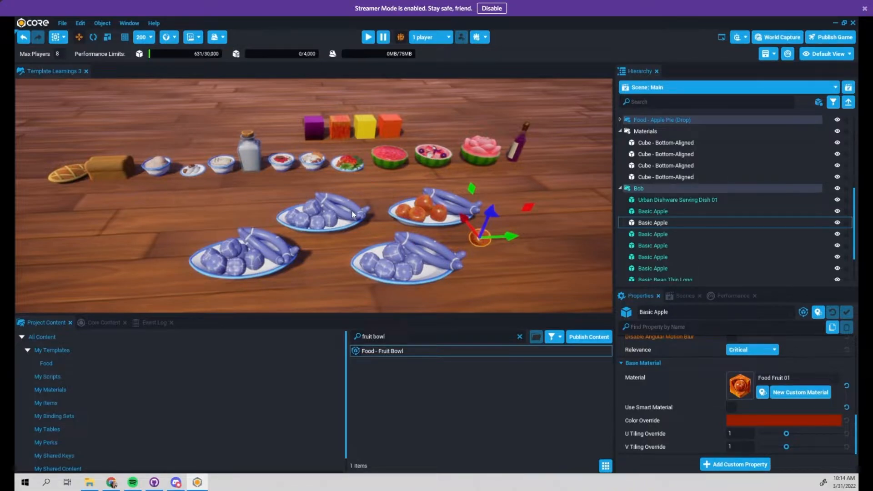
{"action": "key", "text": "w"}
{"action": "mouse_move", "coordinate": [344, 216]}
{"action": "right_mouse_down"}
{"action": "mouse_move", "coordinate": [328, 209]}
{"action": "mouse_move", "coordinate": [344, 216]}
{"action": "right_mouse_up"}
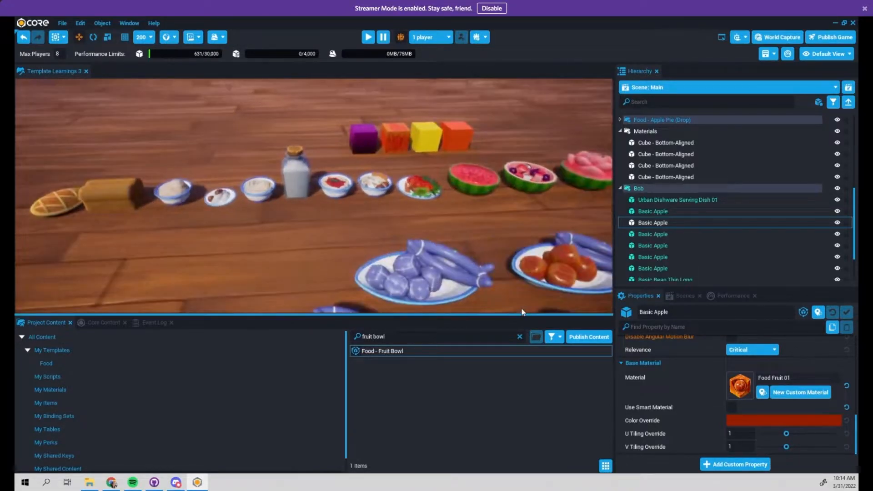
{"action": "right_click_drag", "start_coordinate": [523, 312], "coordinate": [451, 271]}
{"action": "right_click_drag", "start_coordinate": [390, 209], "coordinate": [426, 199]}
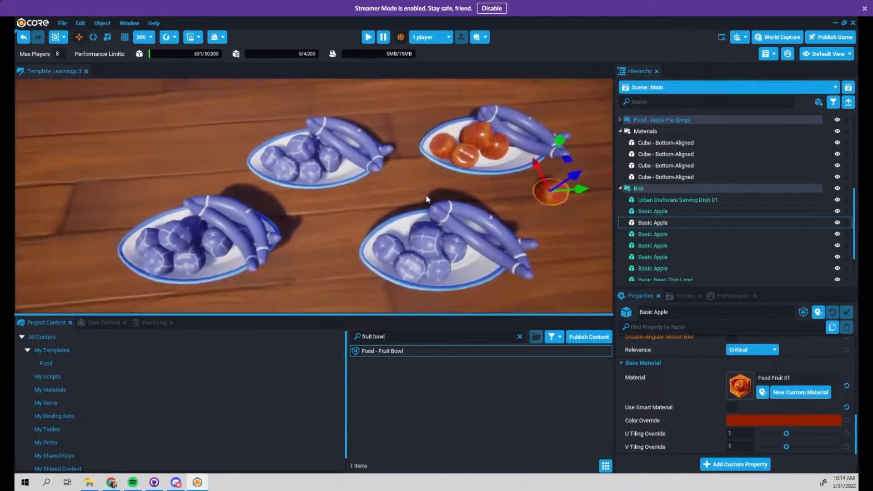
Step: Deinstance the Food - Fruit Bowl object that sits beside Bob in the back row
{"action": "left_click", "coordinate": [320, 150]}
{"action": "scroll", "coordinate": [323, 204], "scroll_direction": "up", "scroll_amount": 2}
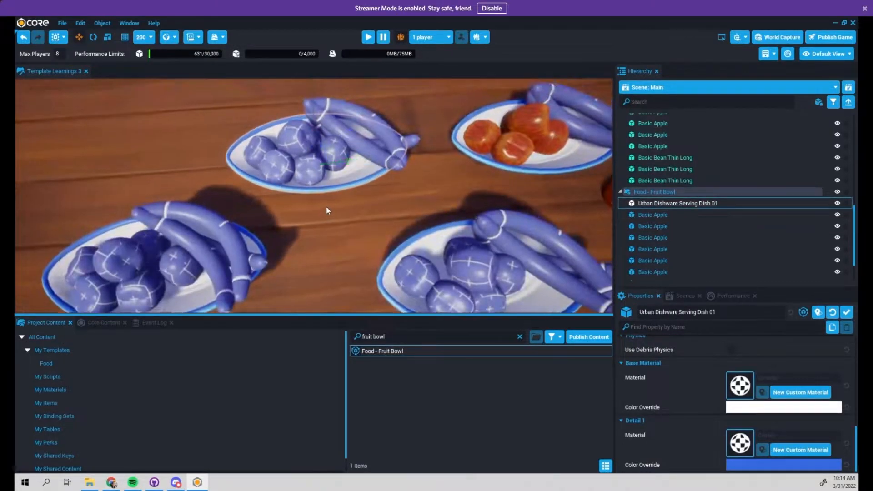
{"action": "scroll", "coordinate": [326, 206], "scroll_direction": "down", "scroll_amount": 4}
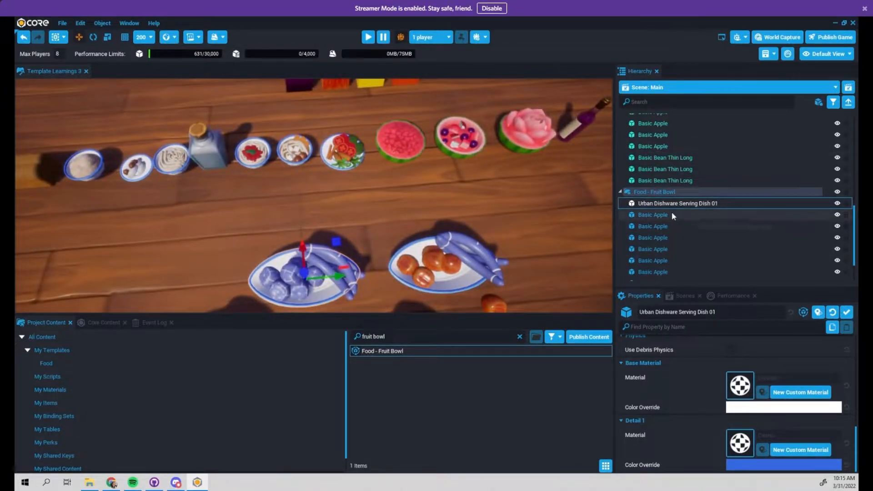
{"action": "right_click", "coordinate": [648, 192]}
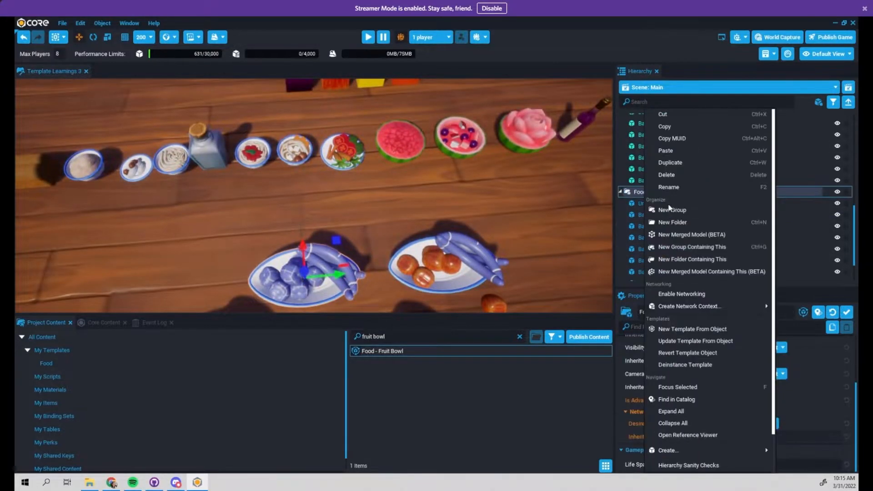
{"action": "left_click", "coordinate": [677, 364]}
Step: Copy the Basic Material ID from the yellow sample cube in the Materials folder
{"action": "scroll", "coordinate": [708, 188], "scroll_direction": "up", "scroll_amount": 4}
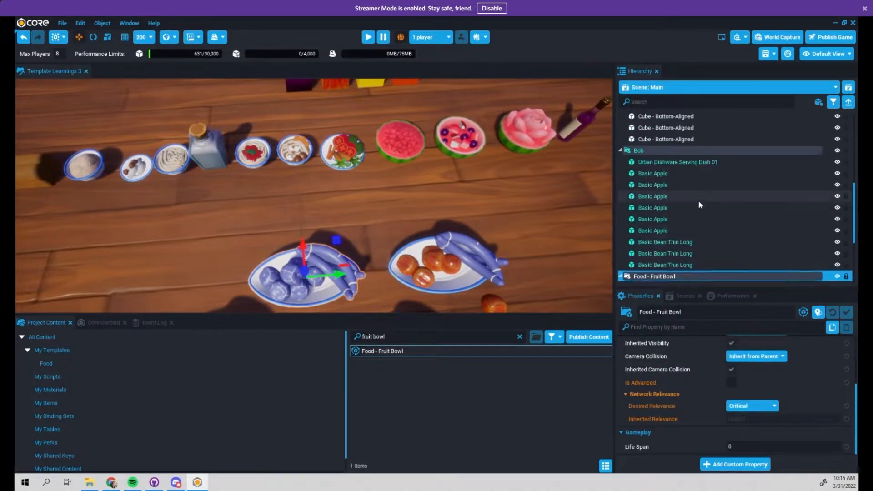
{"action": "middle_click_drag", "start_coordinate": [398, 178], "coordinate": [394, 214]}
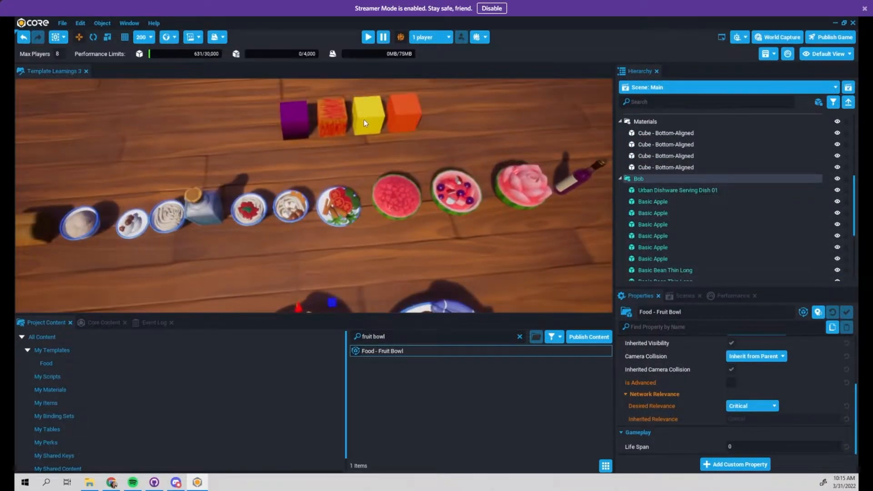
{"action": "left_click", "coordinate": [364, 119]}
{"action": "right_click", "coordinate": [743, 429]}
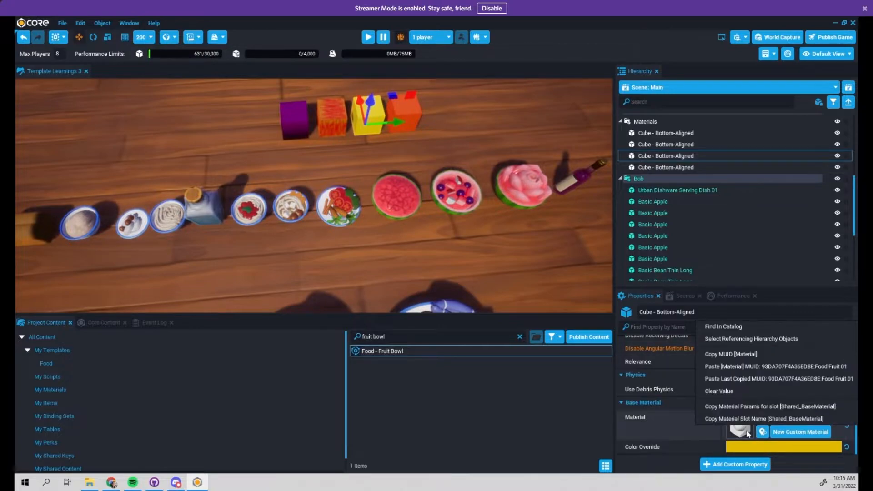
{"action": "left_click", "coordinate": [741, 351]}
Step: Paste Basic Material onto the three Basic Bean Thin Long objects in the deinstanced Food - Fruit Bowl
{"action": "middle_click_drag", "start_coordinate": [444, 276], "coordinate": [432, 201]}
{"action": "scroll", "coordinate": [432, 203], "scroll_direction": "up", "scroll_amount": 3}
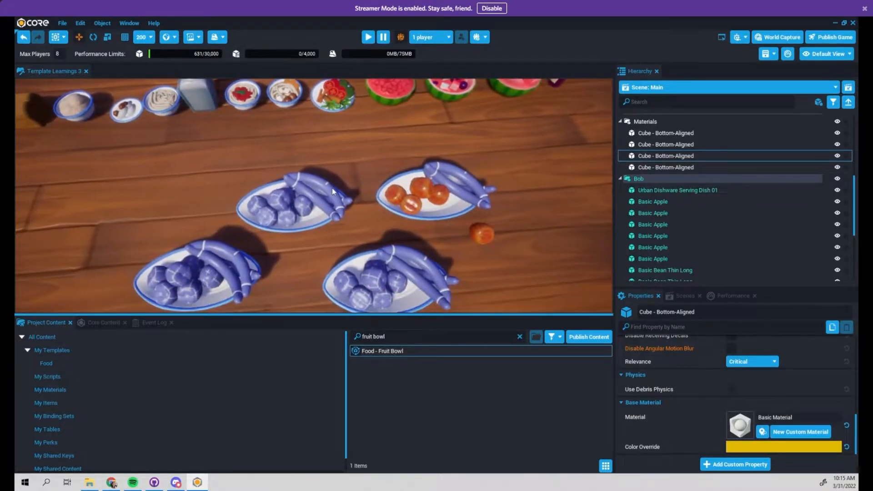
{"action": "scroll", "coordinate": [332, 187], "scroll_direction": "up", "scroll_amount": 3}
{"action": "left_click", "coordinate": [339, 182]}
{"action": "left_click", "coordinate": [340, 182], "text": "ctrl"}
{"action": "left_click", "coordinate": [343, 230], "text": "ctrl"}
{"action": "right_click", "coordinate": [737, 386]}
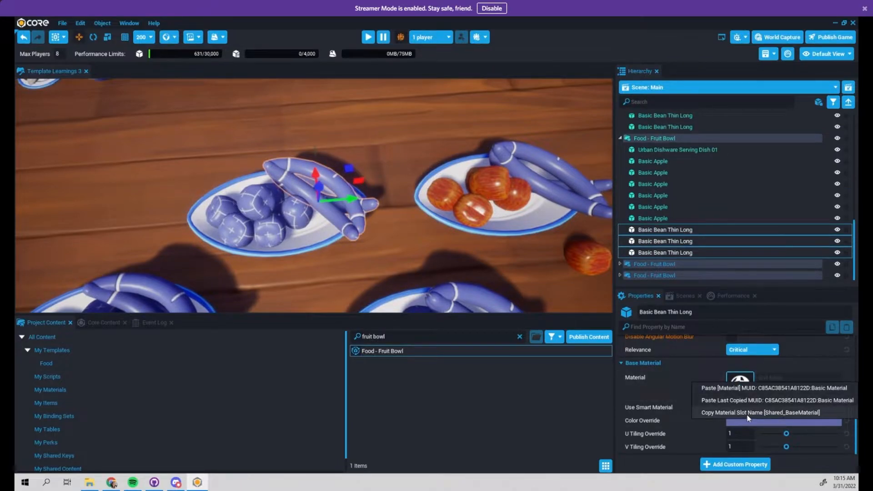
{"action": "left_click", "coordinate": [747, 402]}
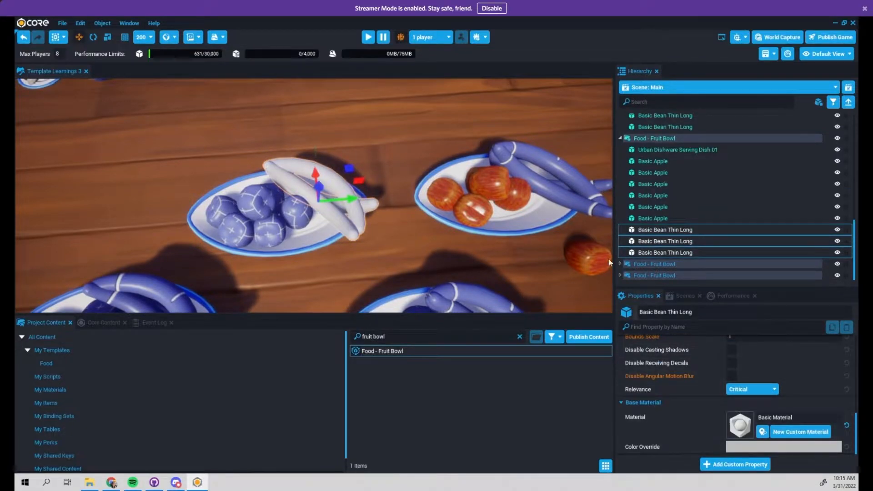
Step: Copy the Color Override parameter from the yellow sample cube
{"action": "key", "text": "f"}
{"action": "scroll", "coordinate": [375, 198], "scroll_direction": "down", "scroll_amount": 6}
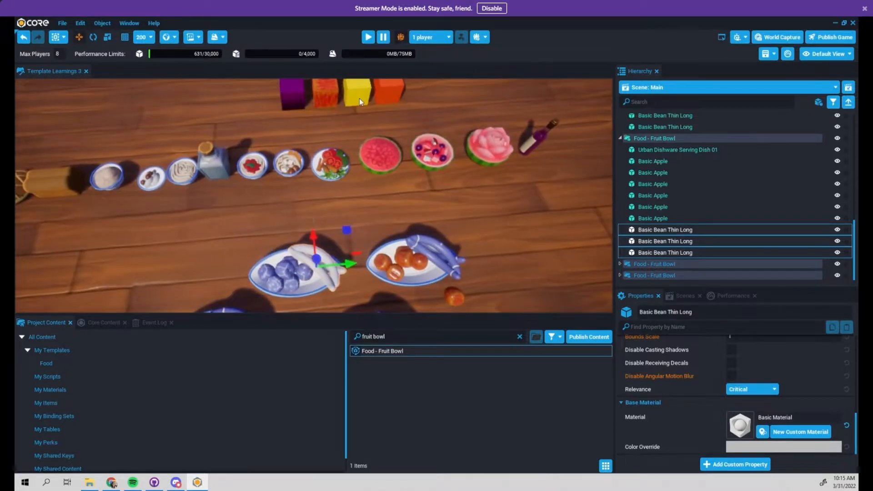
{"action": "left_click", "coordinate": [360, 99]}
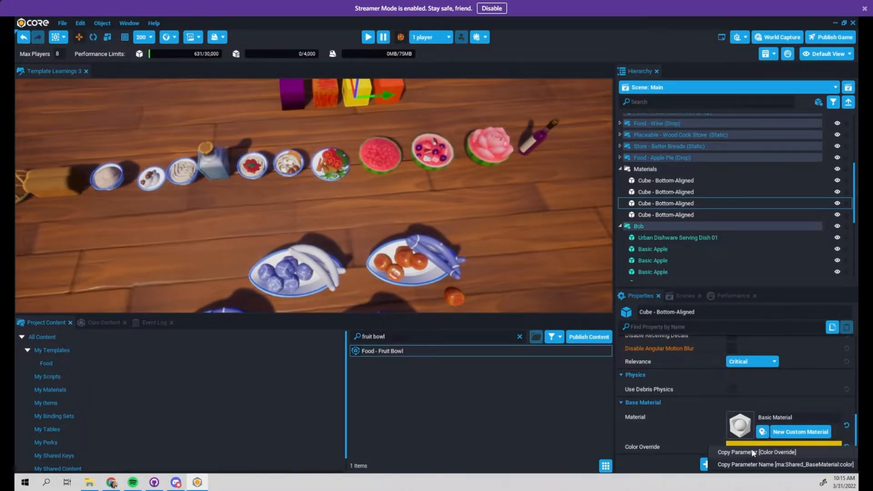
{"action": "scroll", "coordinate": [402, 190], "scroll_direction": "up", "scroll_amount": 5}
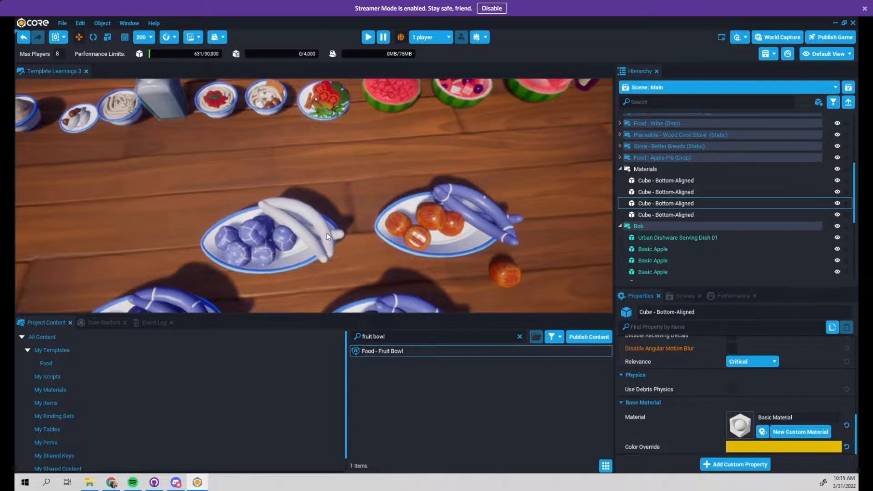
Step: Paste the yellow color override (0.75, 0.492, 0, 1) onto the deinstanced bowl's three Basic Bean Thin Long objects
{"action": "left_click", "coordinate": [326, 233]}
{"action": "left_click", "coordinate": [317, 242], "text": "ctrl"}
{"action": "left_click", "coordinate": [330, 261], "text": "ctrl"}
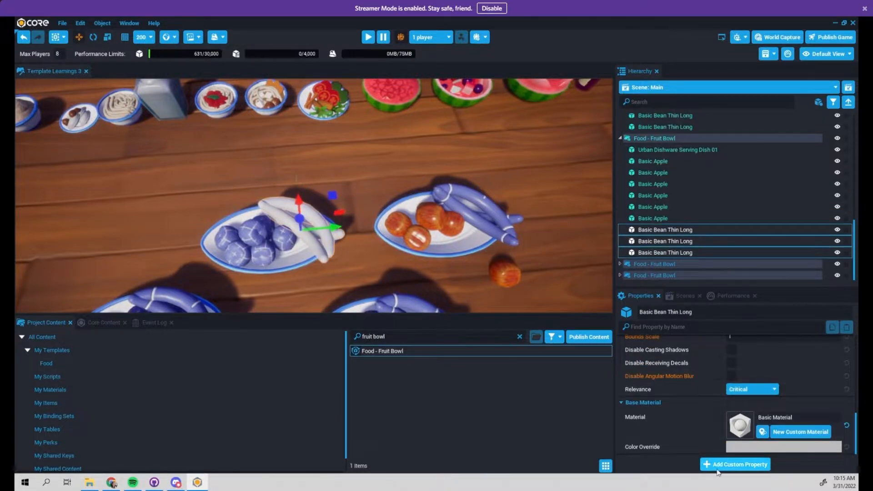
{"action": "right_click", "coordinate": [746, 450]}
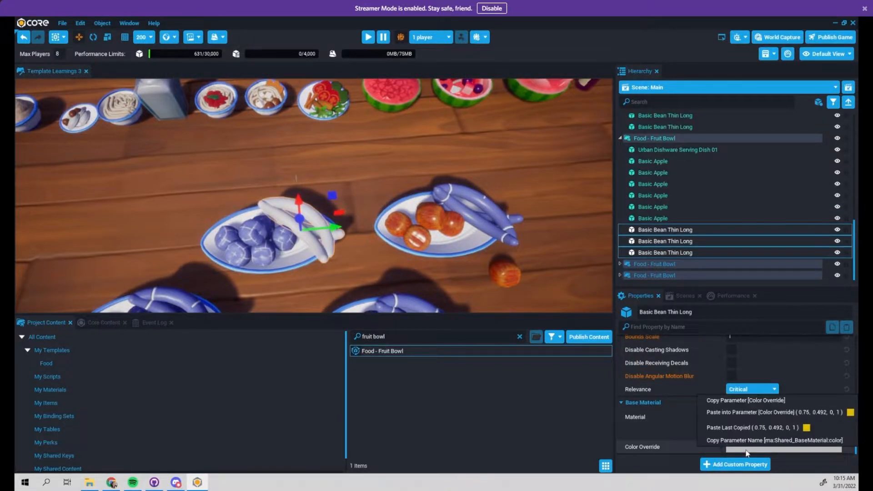
{"action": "left_click", "coordinate": [751, 427]}
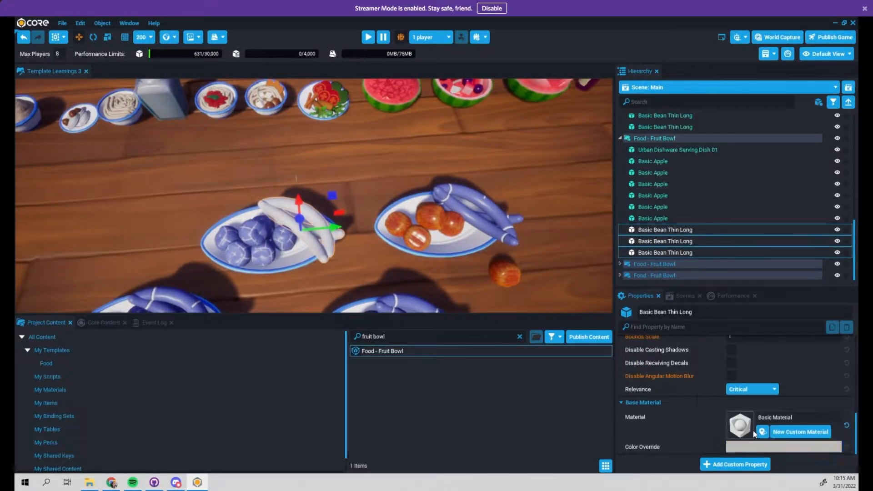
Step: Update the fruit bowl template from the bowl with yellow bananas, and look over the other bowls in the scene
{"action": "left_click", "coordinate": [681, 152]}
{"action": "right_click", "coordinate": [680, 153]}
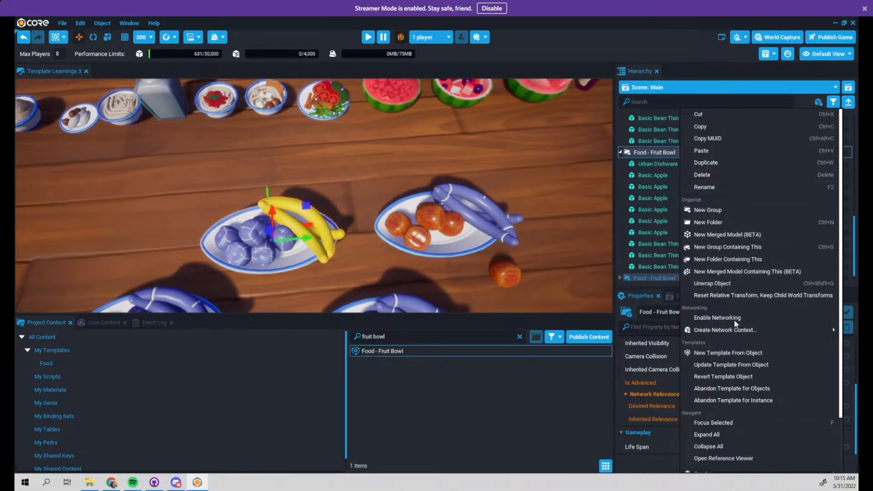
{"action": "left_click", "coordinate": [736, 365]}
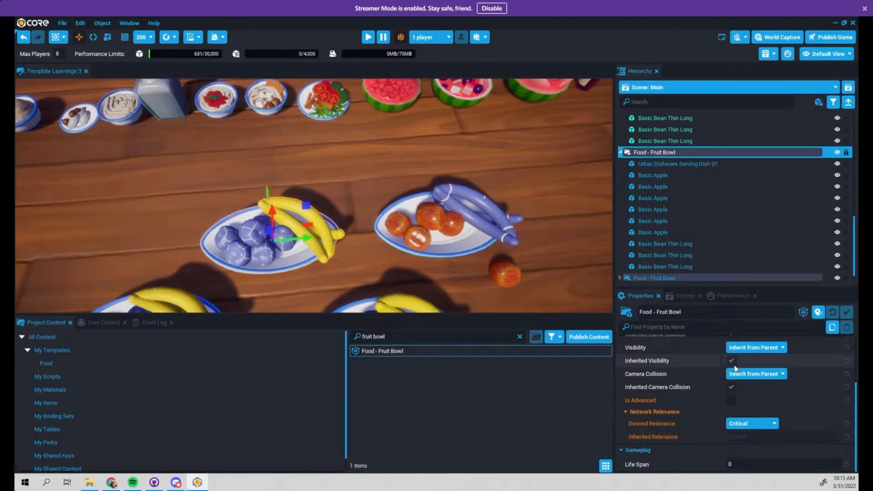
{"action": "scroll", "coordinate": [267, 184], "scroll_direction": "down", "scroll_amount": 5}
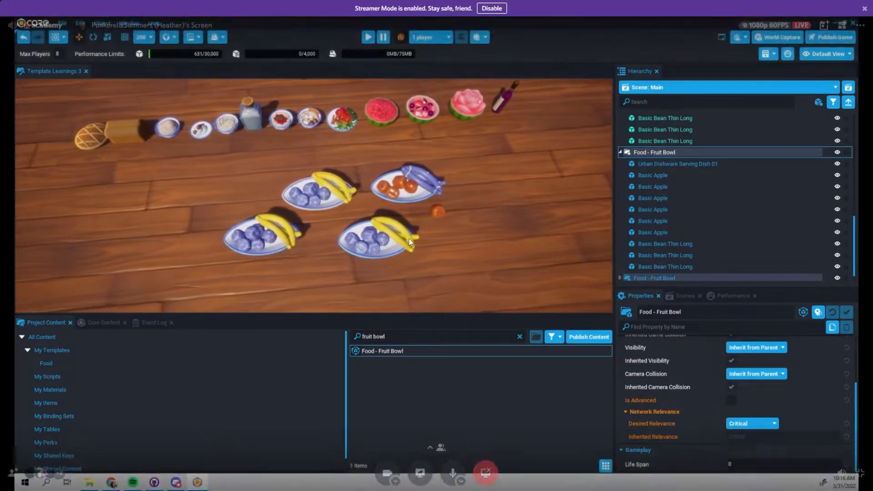
{"action": "scroll", "coordinate": [420, 233], "scroll_direction": "up", "scroll_amount": 5}
{"action": "scroll", "coordinate": [422, 234], "scroll_direction": "down", "scroll_amount": 5}
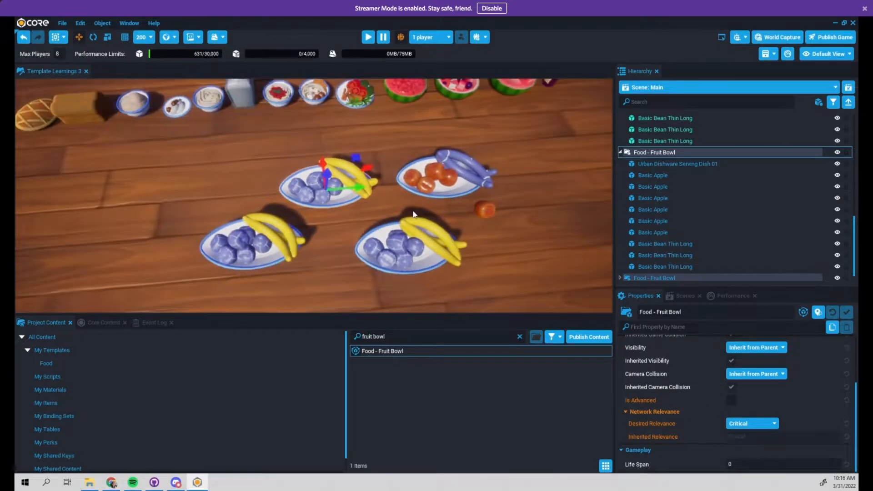
{"action": "right_click_drag", "start_coordinate": [412, 212], "coordinate": [437, 193]}
{"action": "scroll", "coordinate": [640, 215], "scroll_direction": "up", "scroll_amount": 2}
Step: Update the fruit bowl template from the modified Bob instance, and undo that template update
{"action": "scroll", "coordinate": [639, 217], "scroll_direction": "up", "scroll_amount": 4}
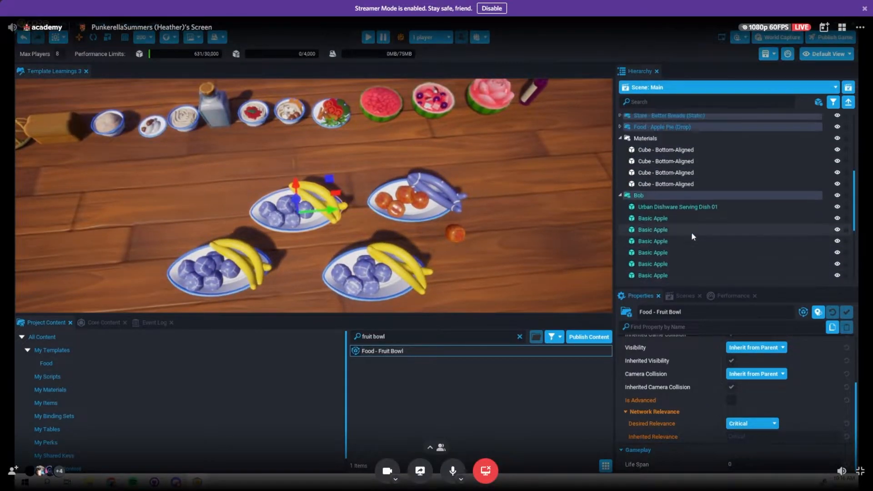
{"action": "left_click", "coordinate": [660, 196]}
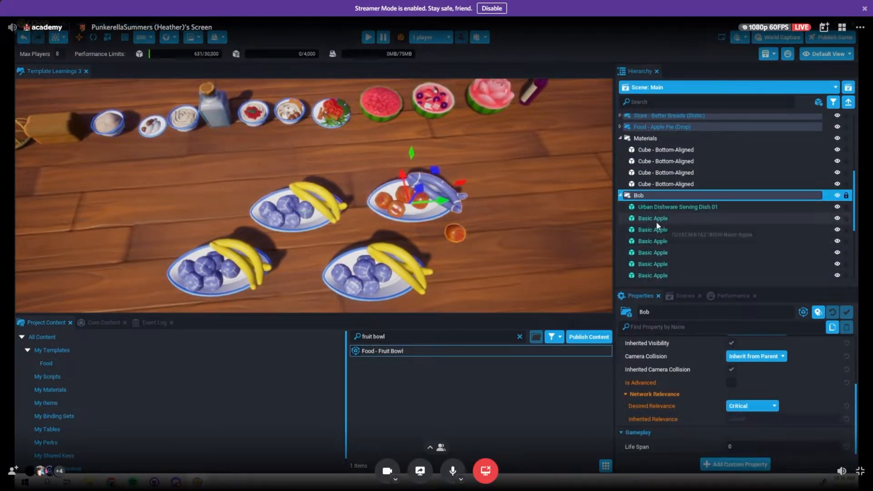
{"action": "right_click", "coordinate": [656, 196]}
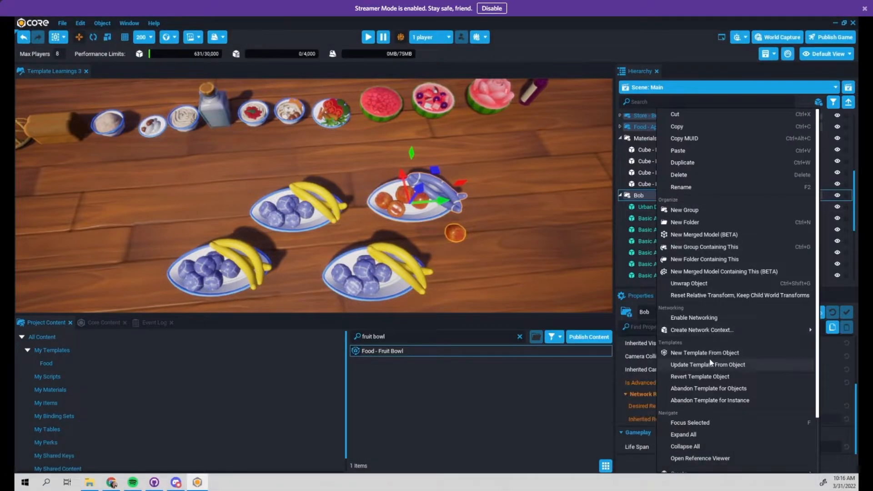
{"action": "left_click", "coordinate": [709, 364]}
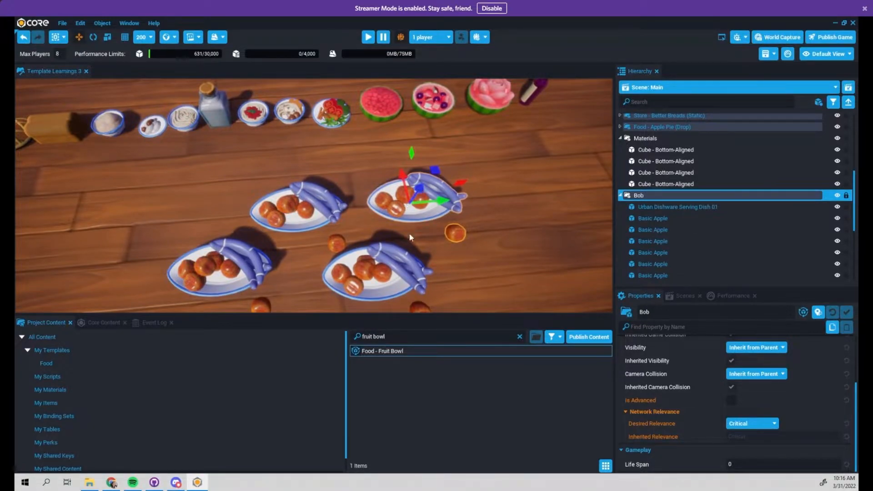
{"action": "key", "text": "ctrl+z"}
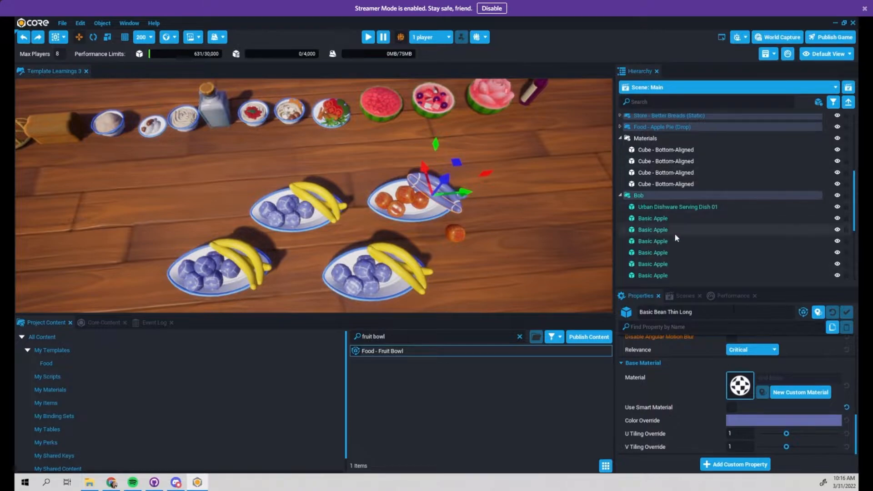
{"action": "scroll", "coordinate": [676, 229], "scroll_direction": "down", "scroll_amount": 5}
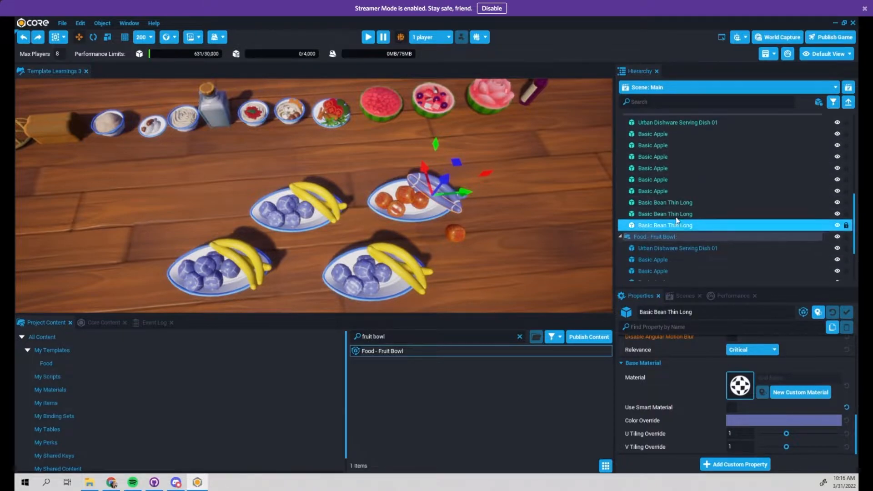
{"action": "scroll", "coordinate": [701, 165], "scroll_direction": "up", "scroll_amount": 2}
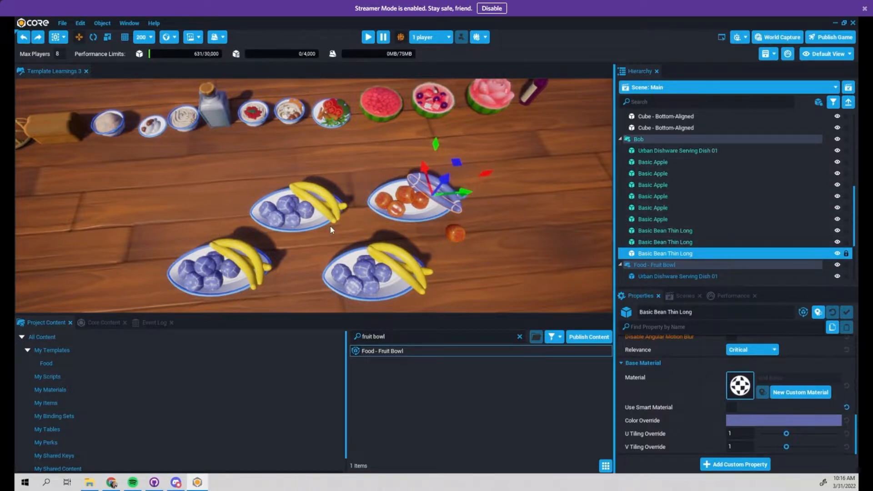
Step: Copy the MUID of the Food Fruit 01 material from the red sample cube
{"action": "middle_click_drag", "start_coordinate": [354, 114], "coordinate": [395, 175]}
{"action": "left_click", "coordinate": [399, 154]}
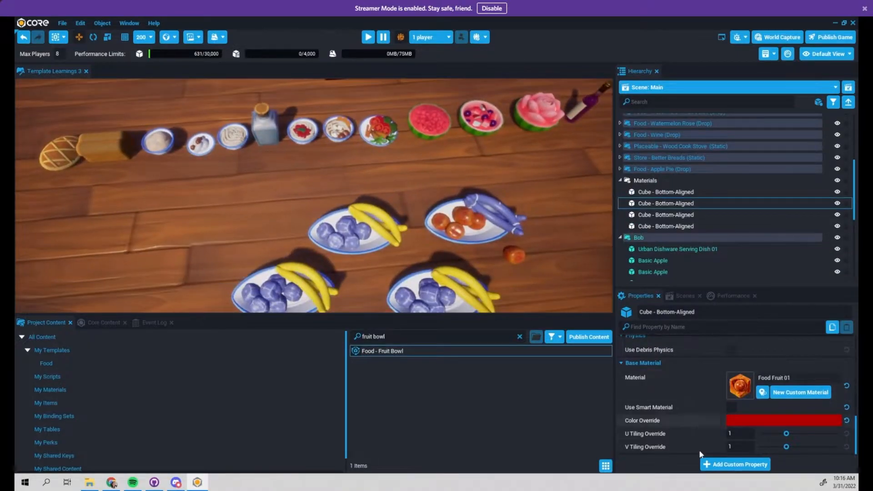
{"action": "right_click", "coordinate": [739, 384]}
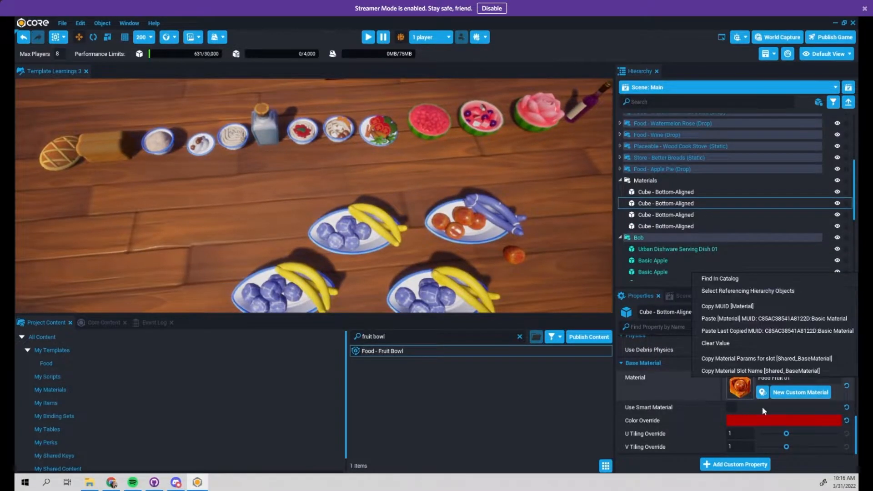
{"action": "left_click", "coordinate": [735, 308]}
Step: Paste the Food Fruit 01 material onto the six Basic Apple objects in the deinstanced Food - Fruit Bowl
{"action": "scroll", "coordinate": [347, 206], "scroll_direction": "up", "scroll_amount": 5}
{"action": "left_click", "coordinate": [352, 178]}
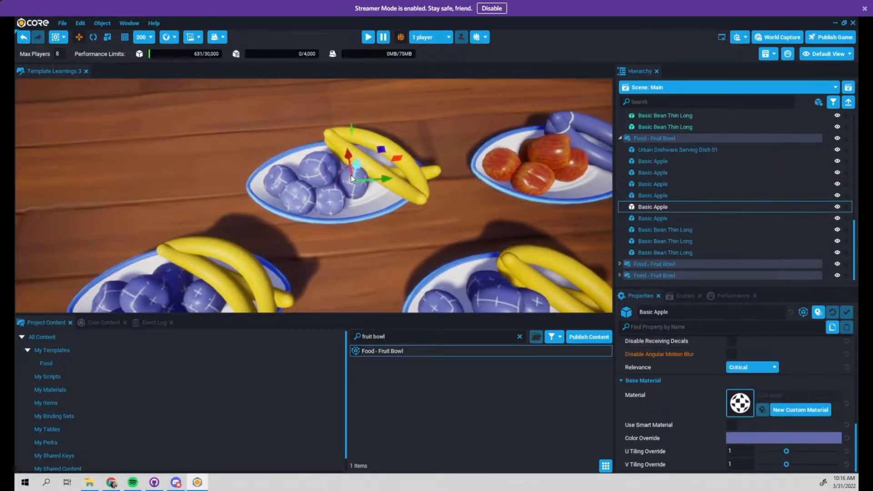
{"action": "left_click", "coordinate": [653, 161]}
{"action": "left_click", "coordinate": [653, 219], "text": "shift"}
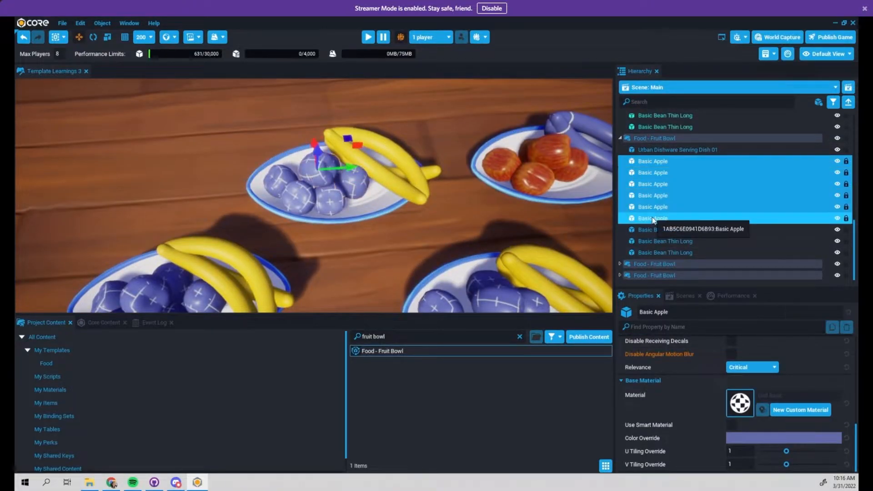
{"action": "right_click", "coordinate": [749, 412]}
{"action": "left_click", "coordinate": [751, 425]}
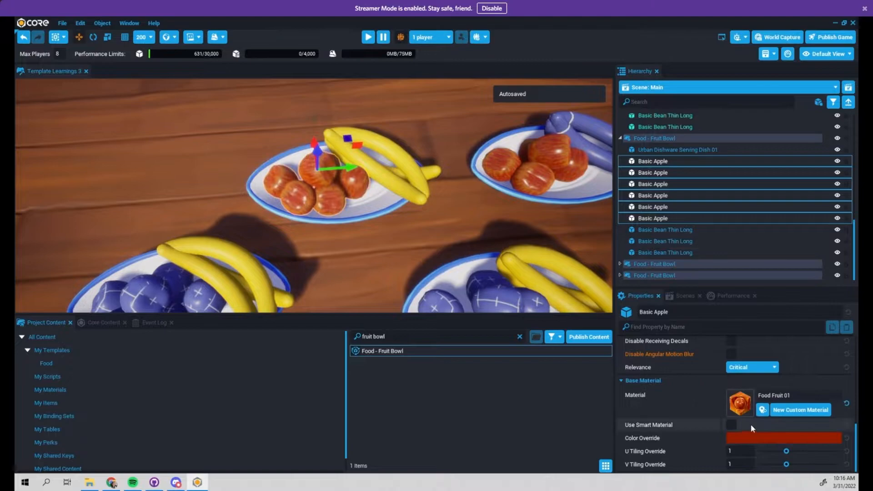
Step: Update the fruit bowl template from the bowl with red apples and yellow bananas, and look over the other bowls
{"action": "scroll", "coordinate": [685, 208], "scroll_direction": "up", "scroll_amount": 2}
{"action": "right_click", "coordinate": [667, 182]}
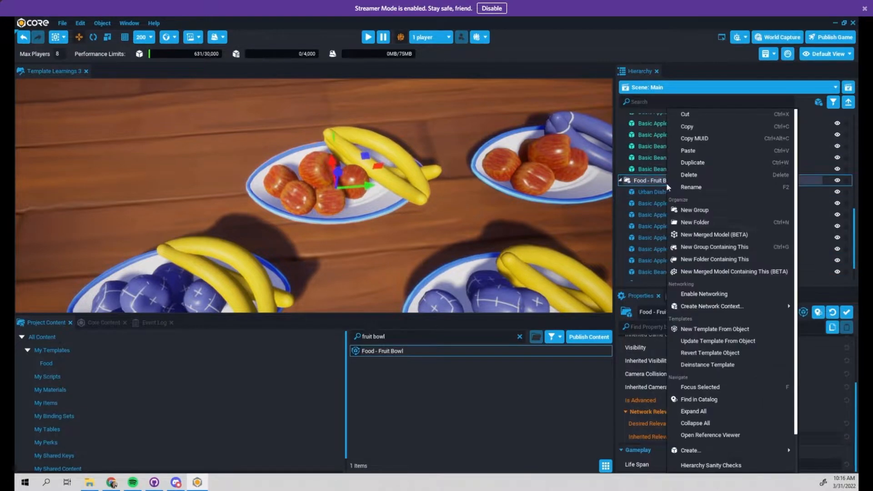
{"action": "left_click", "coordinate": [710, 341]}
{"action": "scroll", "coordinate": [415, 217], "scroll_direction": "down", "scroll_amount": 5}
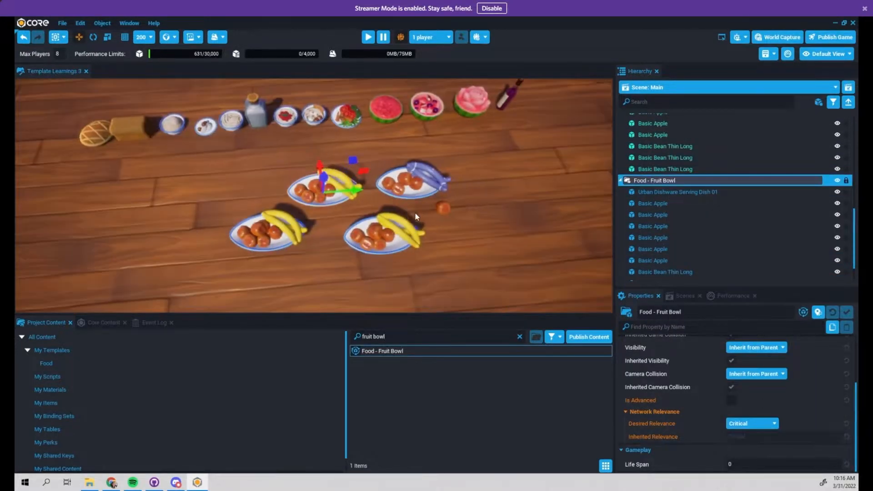
{"action": "right_click_drag", "start_coordinate": [455, 240], "coordinate": [509, 229]}
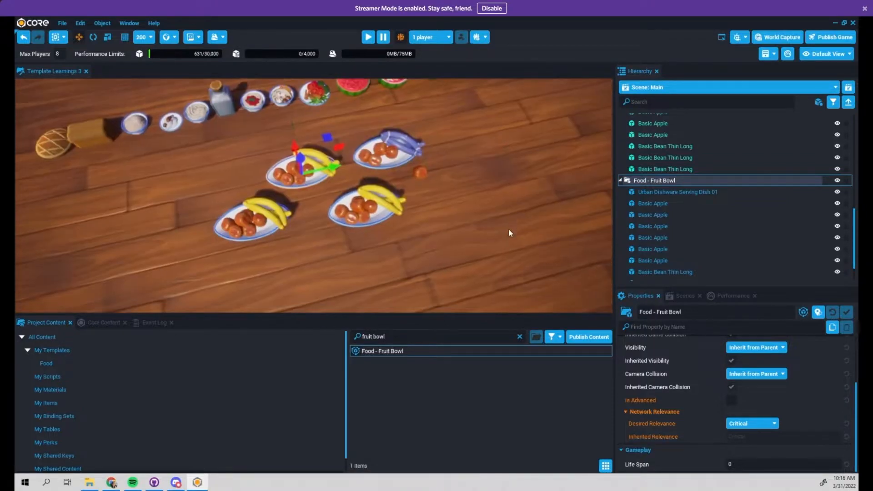
{"action": "right_click_drag", "start_coordinate": [432, 167], "coordinate": [471, 209]}
{"action": "key", "text": "s"}
{"action": "key", "text": "w"}
{"action": "key", "text": "s"}
{"action": "key", "text": "w"}
Step: Delete the Bob bowl from the scene
{"action": "scroll", "coordinate": [669, 212], "scroll_direction": "up", "scroll_amount": 5}
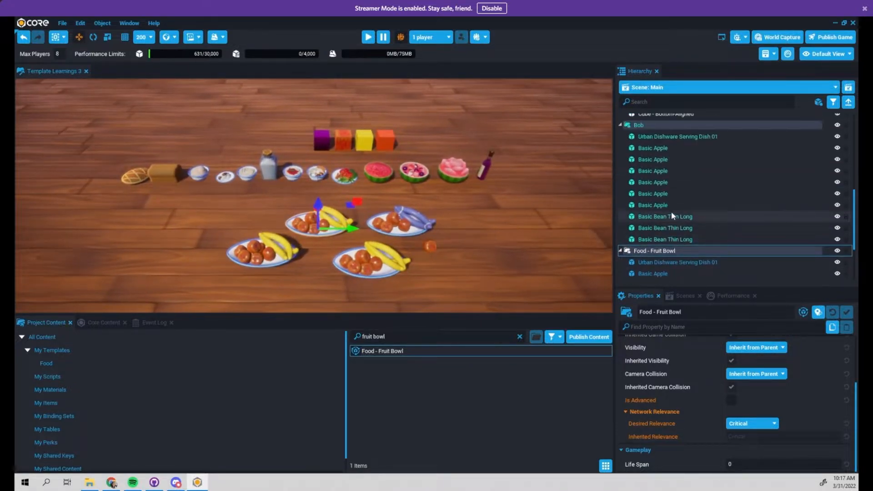
{"action": "right_click", "coordinate": [642, 182]}
{"action": "left_click", "coordinate": [665, 176]}
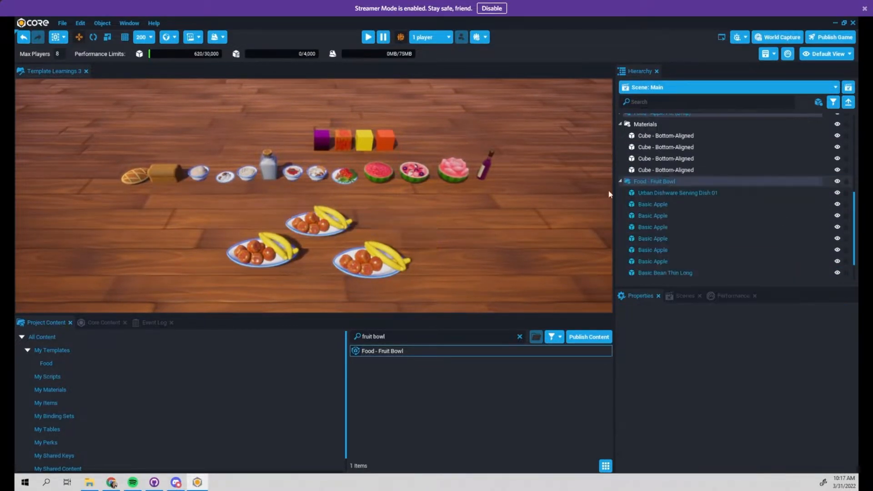
Step: Scale the nearest Food - Fruit Bowl instance up uniformly to about 1.87
{"action": "mouse_move", "coordinate": [249, 211]}
{"action": "right_mouse_down"}
{"action": "mouse_move", "coordinate": [282, 255]}
{"action": "mouse_move", "coordinate": [259, 220]}
{"action": "right_mouse_up"}
{"action": "key", "text": "w"}
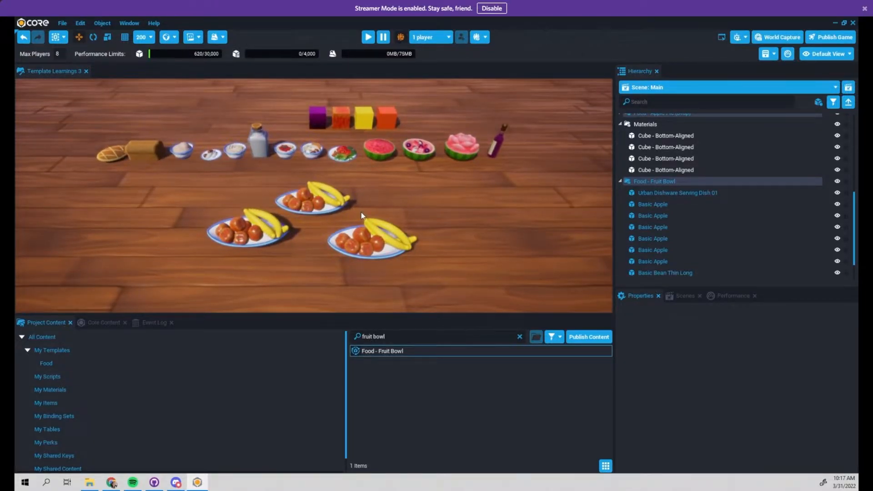
{"action": "right_click_drag", "start_coordinate": [164, 255], "coordinate": [372, 246]}
{"action": "left_click", "coordinate": [371, 246]}
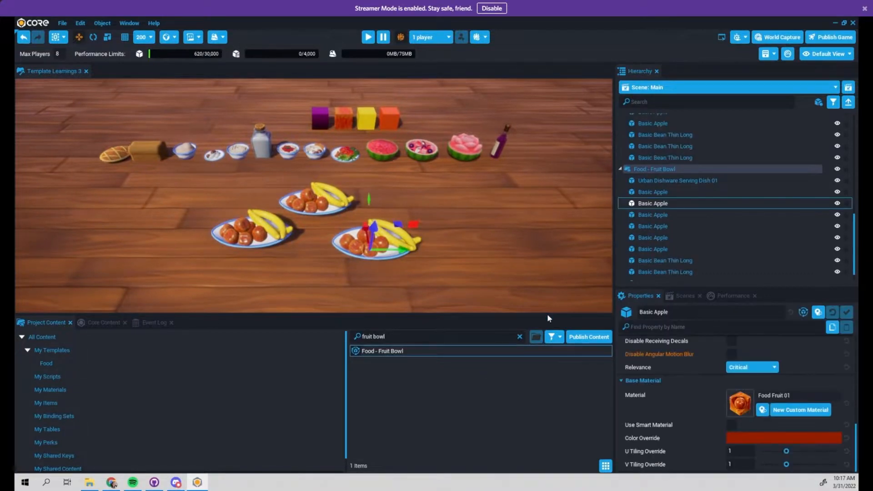
{"action": "left_click", "coordinate": [648, 169]}
{"action": "left_click", "coordinate": [108, 37]}
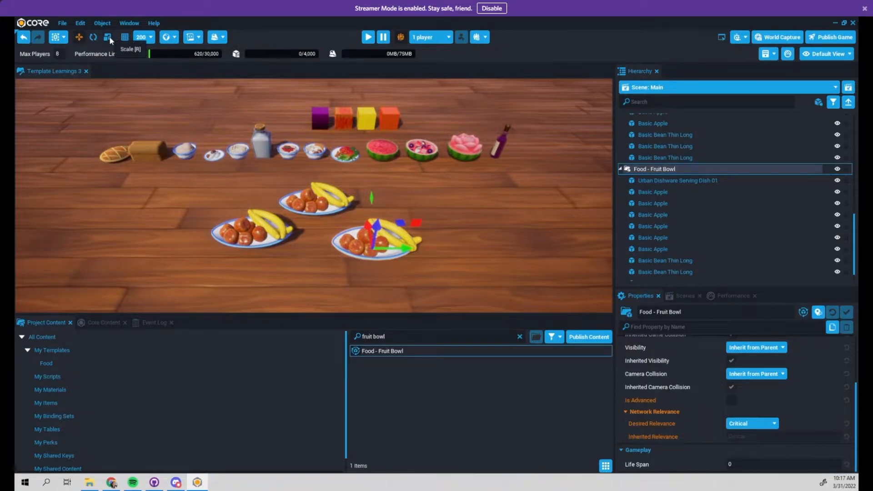
{"action": "left_click_drag", "start_coordinate": [377, 251], "coordinate": [479, 229]}
Step: Update the fruit bowl template from the enlarged bowl
{"action": "scroll", "coordinate": [445, 250], "scroll_direction": "up", "scroll_amount": 2}
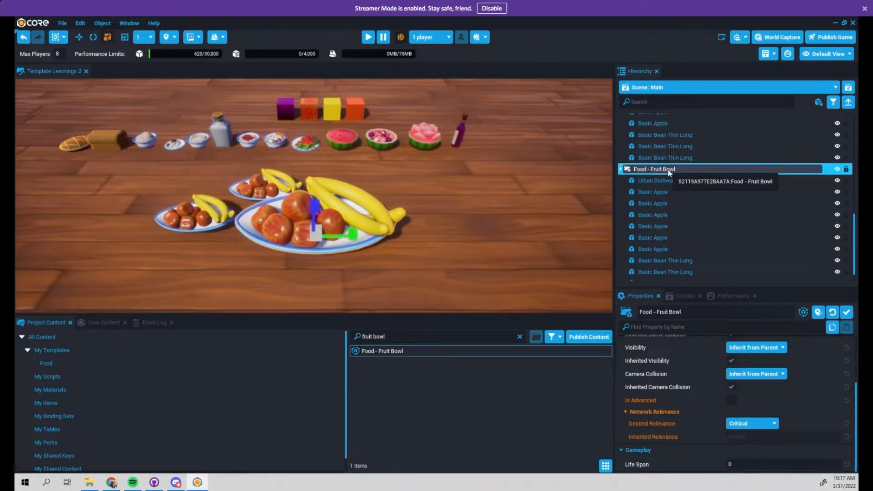
{"action": "right_click", "coordinate": [667, 169]}
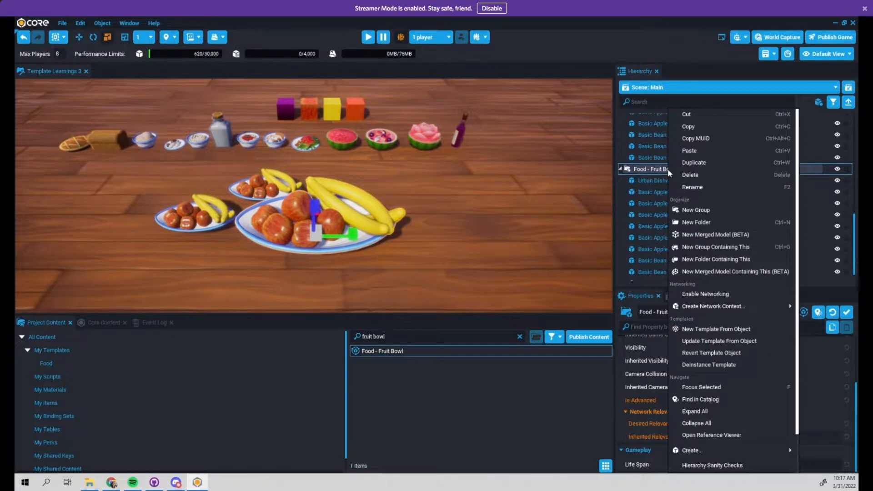
{"action": "left_click", "coordinate": [713, 340]}
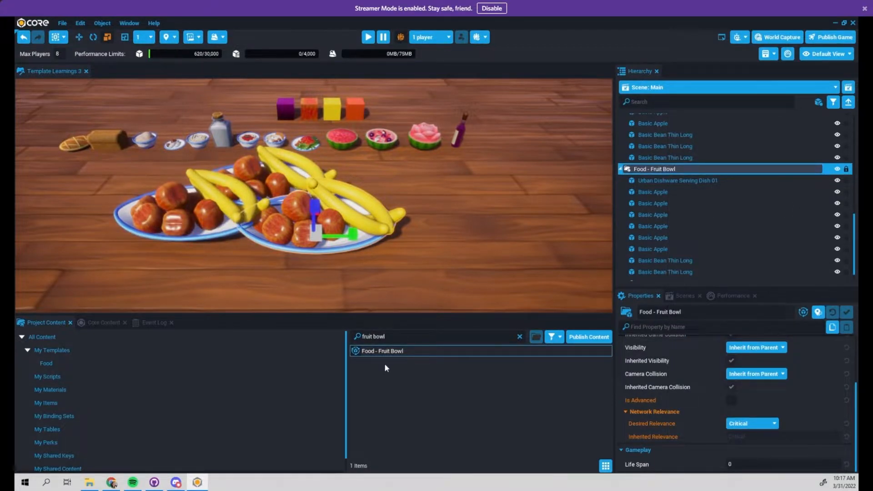
Step: Place a new Food - Fruit Bowl instance at about X -240, Y 554, and compare its size with the other bowls
{"action": "left_click_drag", "start_coordinate": [370, 358], "coordinate": [449, 256]}
{"action": "scroll", "coordinate": [743, 411], "scroll_direction": "up", "scroll_amount": 2}
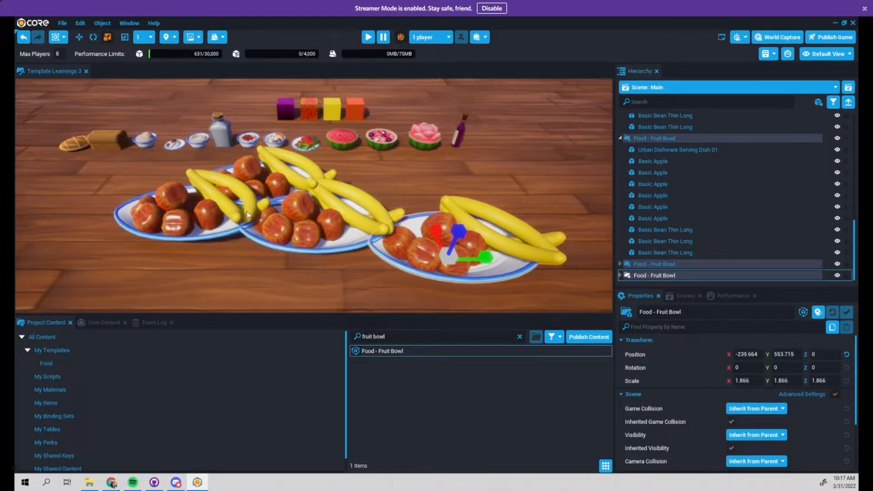
{"action": "middle_click_drag", "start_coordinate": [227, 250], "coordinate": [304, 245]}
{"action": "scroll", "coordinate": [304, 244], "scroll_direction": "down", "scroll_amount": 3}
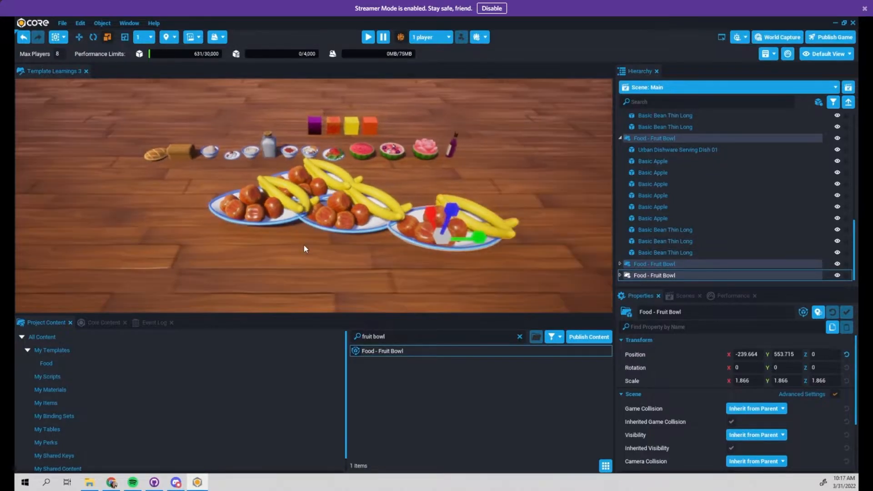
{"action": "scroll", "coordinate": [300, 244], "scroll_direction": "up", "scroll_amount": 3}
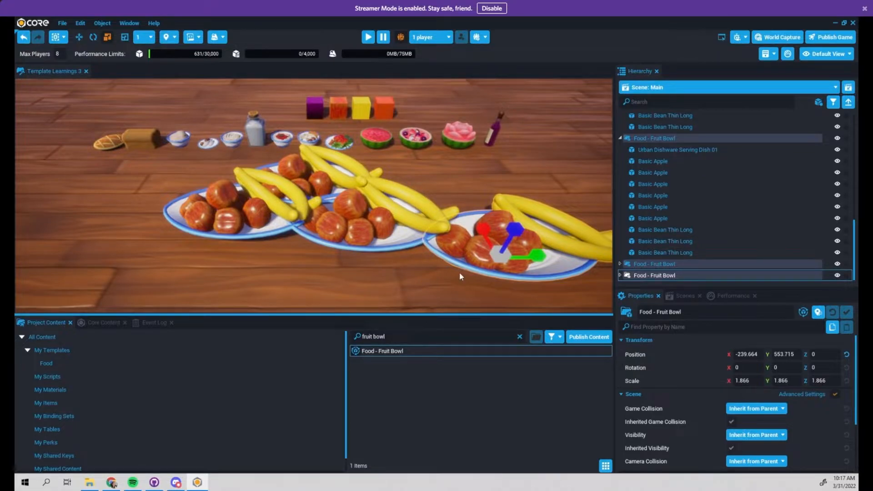
{"action": "middle_click_drag", "start_coordinate": [460, 273], "coordinate": [371, 242]}
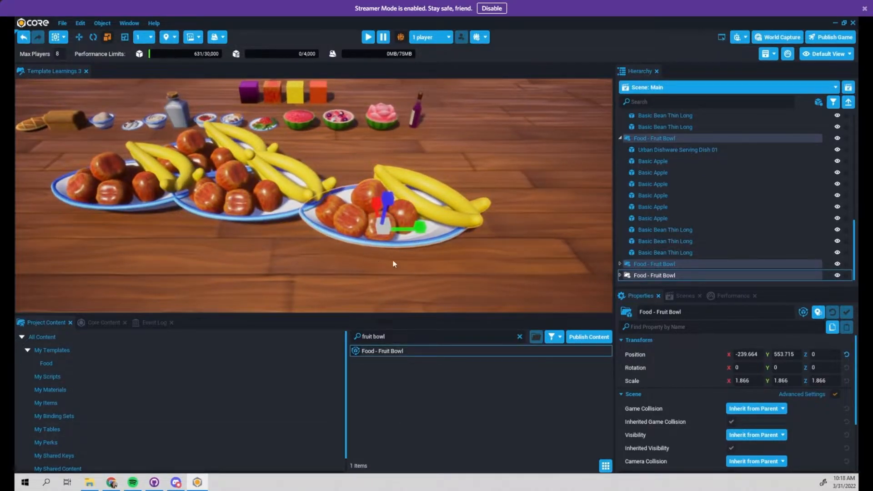
{"action": "middle_click_drag", "start_coordinate": [51, 220], "coordinate": [258, 271]}
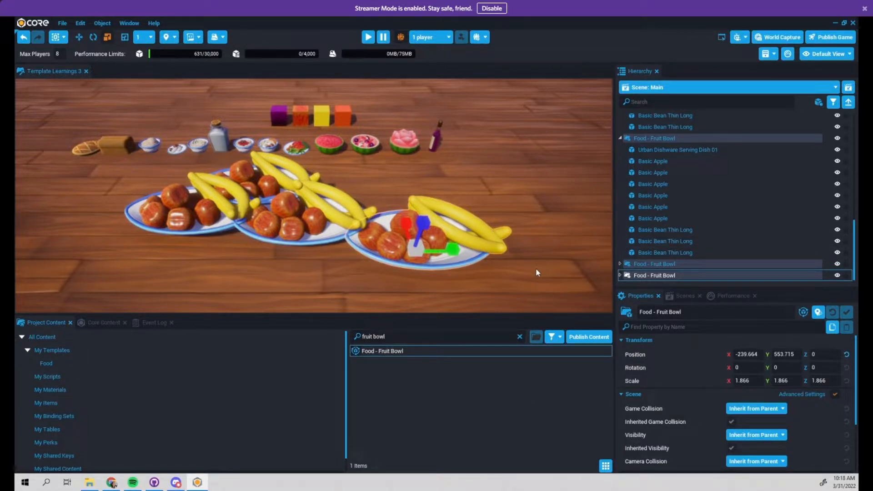
Step: Undo the new bowl placement, the template update and the bowl scaling
{"action": "key", "text": "ctrl+z"}
{"action": "key", "text": "ctrl+z"}
{"action": "key", "text": "ctrl+z"}
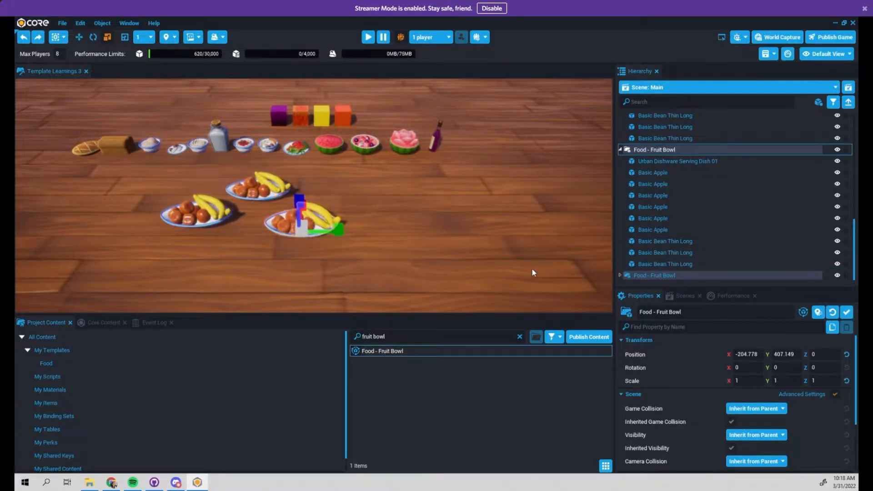
Step: Deinstance the selected Food - Fruit Bowl from its template
{"action": "middle_click_drag", "start_coordinate": [252, 241], "coordinate": [295, 246]}
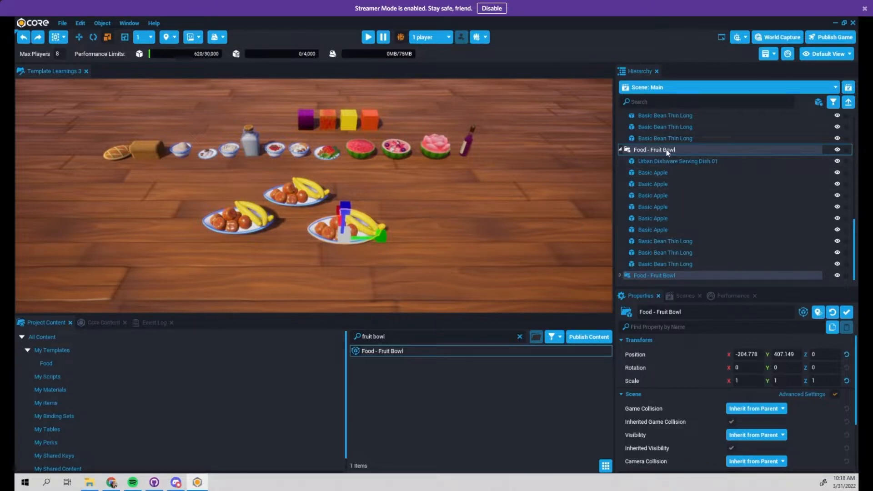
{"action": "right_click", "coordinate": [651, 154]}
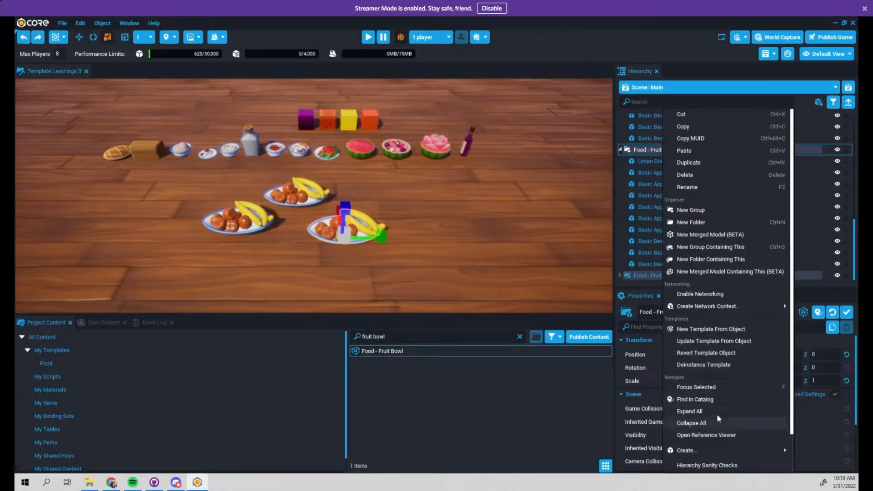
{"action": "left_click", "coordinate": [727, 366]}
Step: Create a new group inside the deinstanced bowl and move its serving dish, six apples and three Basic Bean Thin Long objects into it
{"action": "right_click", "coordinate": [656, 154]}
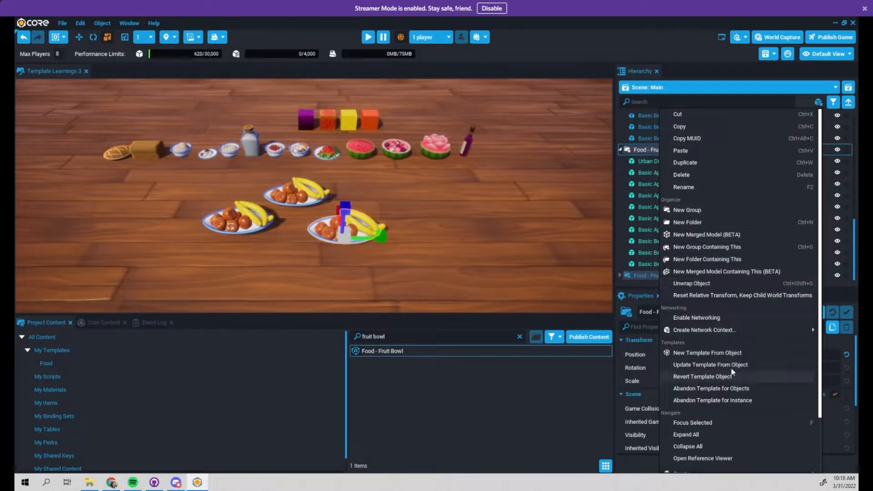
{"action": "mouse_move", "coordinate": [717, 334]}
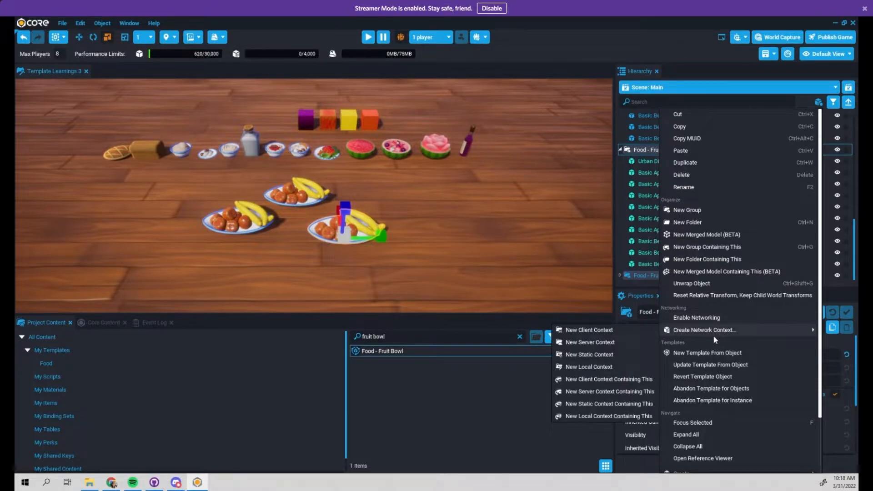
{"action": "left_click", "coordinate": [698, 210]}
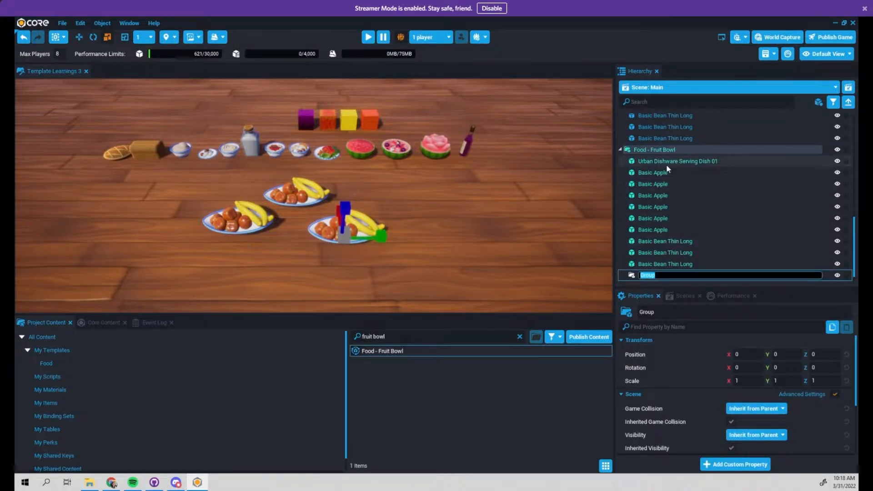
{"action": "left_click", "coordinate": [677, 161]}
{"action": "left_click", "coordinate": [675, 263], "text": "shift"}
{"action": "left_click_drag", "start_coordinate": [675, 263], "coordinate": [659, 274]}
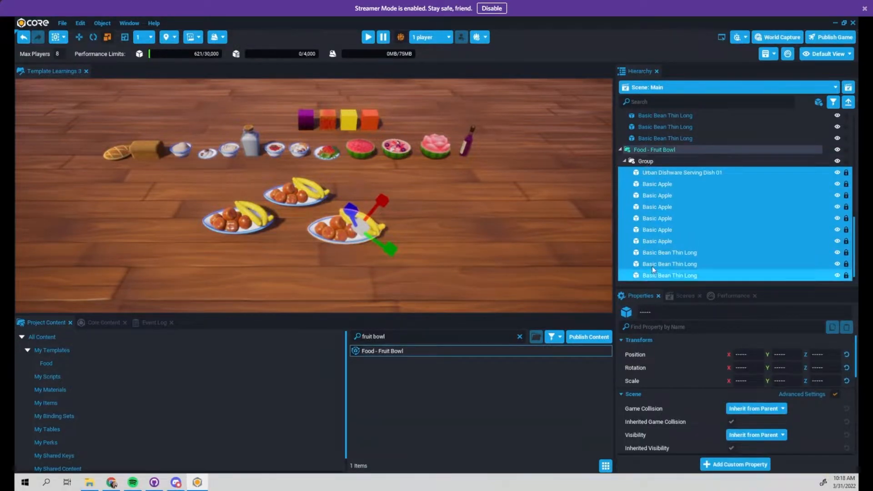
Step: Rename the new group inside the deinstanced Food - Fruit Bowl to Geo and collapse it
{"action": "right_click", "coordinate": [649, 161]}
{"action": "left_click", "coordinate": [670, 187]}
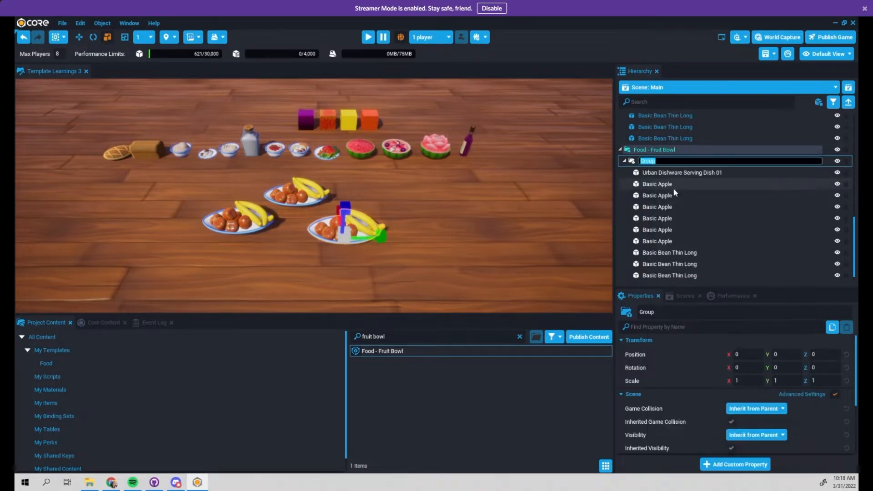
{"action": "type", "text": "Geo"}
{"action": "key", "text": "Return"}
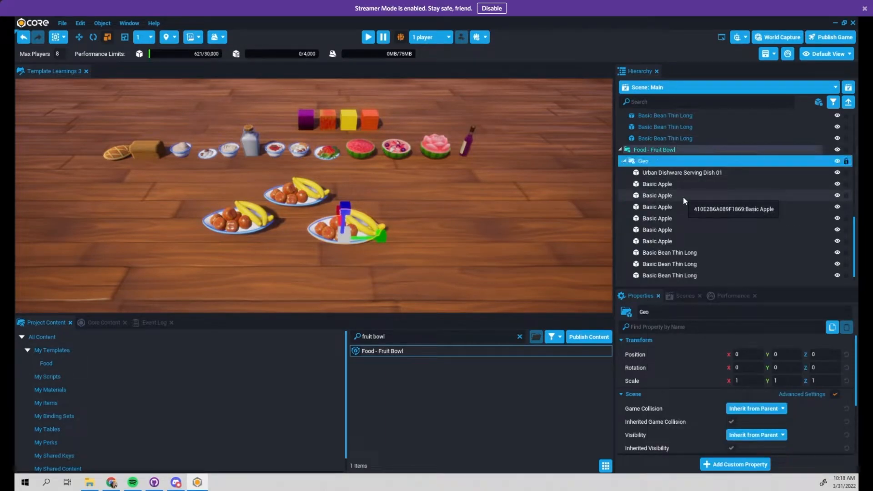
{"action": "left_click", "coordinate": [626, 161]}
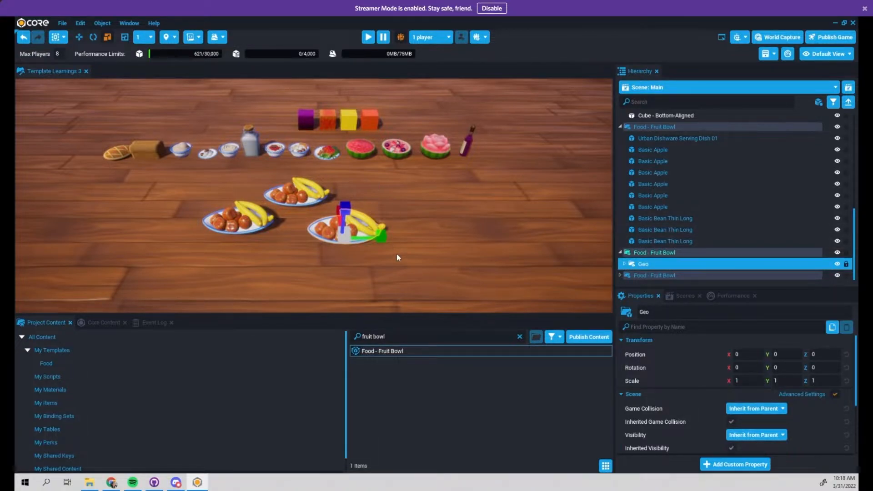
Step: Scale up the Geo group inside the deinstanced Food - Fruit Bowl
{"action": "scroll", "coordinate": [397, 258], "scroll_direction": "up", "scroll_amount": 5}
{"action": "right_click_drag", "start_coordinate": [426, 268], "coordinate": [436, 246]}
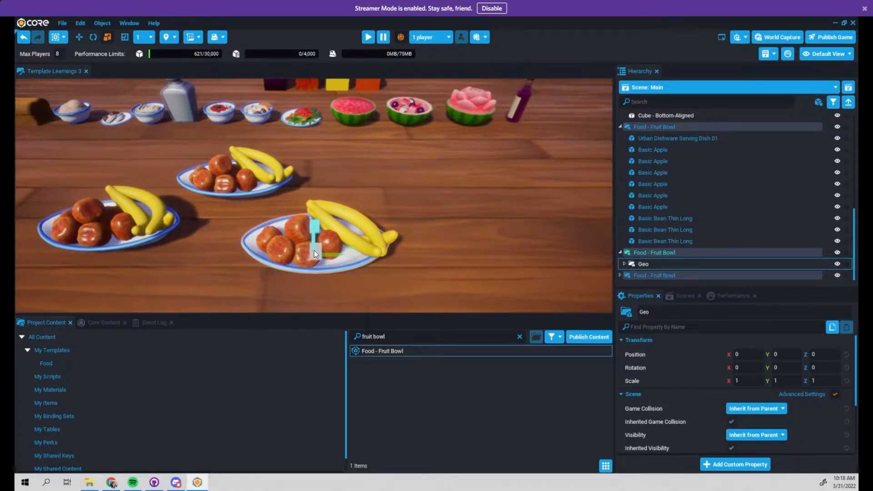
{"action": "left_click_drag", "start_coordinate": [315, 250], "coordinate": [382, 238]}
Step: Update the Food - Fruit Bowl template from the bowl with the enlarged Geo group and inspect another bowl instance
{"action": "left_click", "coordinate": [655, 253]}
{"action": "right_click", "coordinate": [657, 255]}
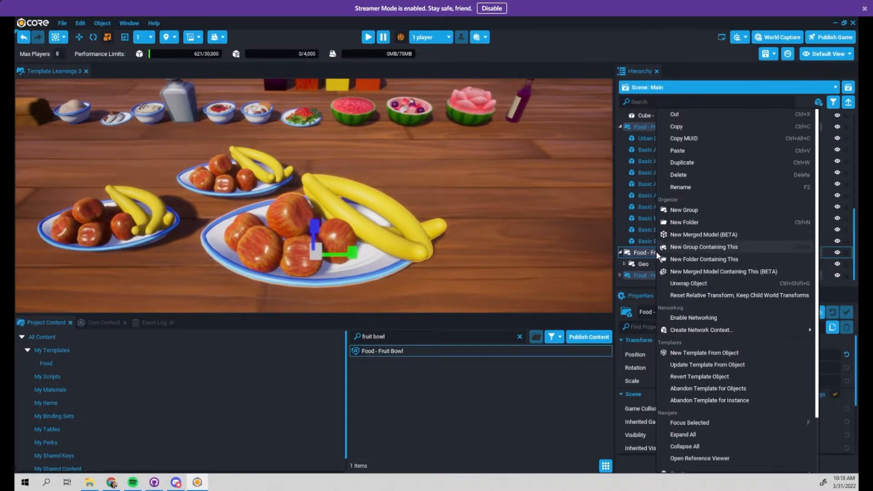
{"action": "left_click", "coordinate": [738, 366]}
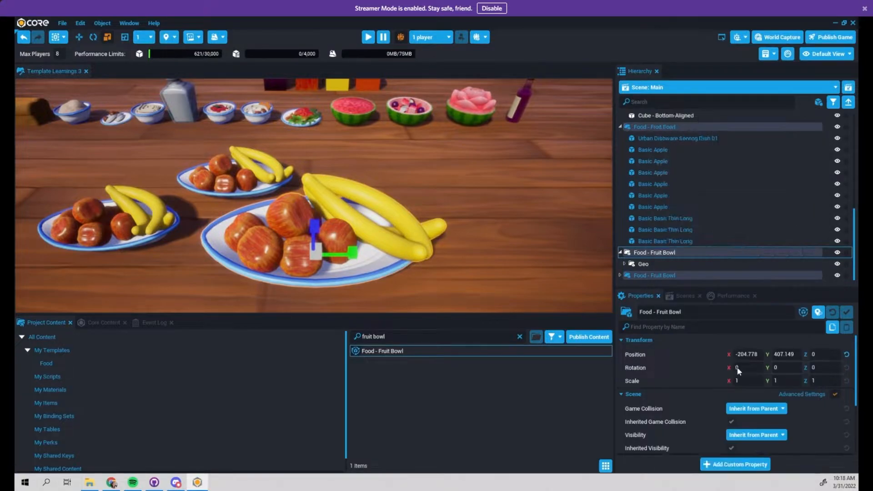
{"action": "key", "text": "w"}
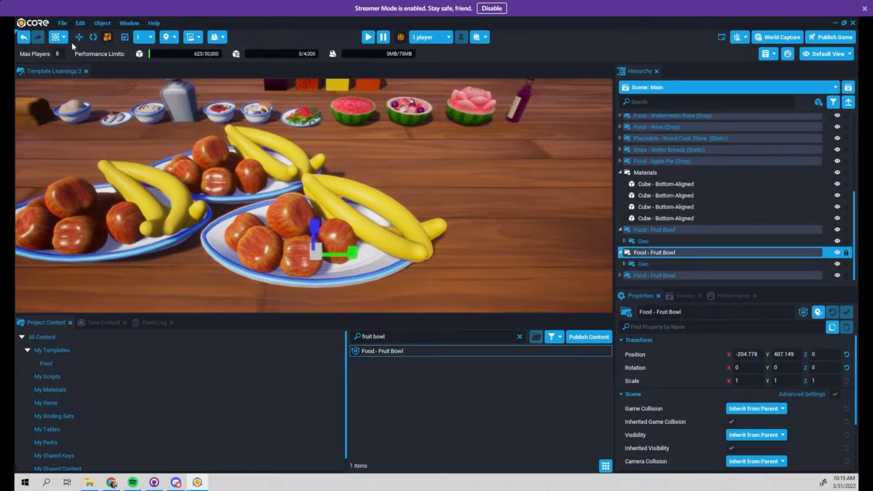
{"action": "left_click", "coordinate": [122, 238]}
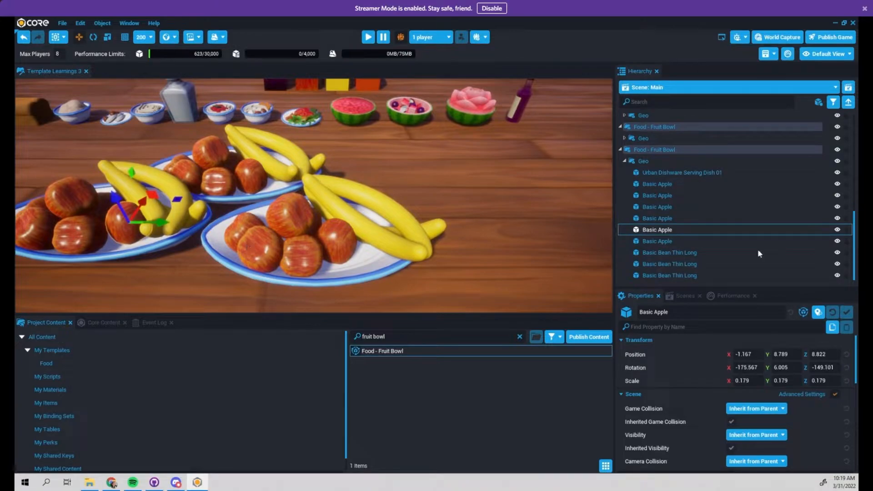
{"action": "left_click", "coordinate": [647, 151]}
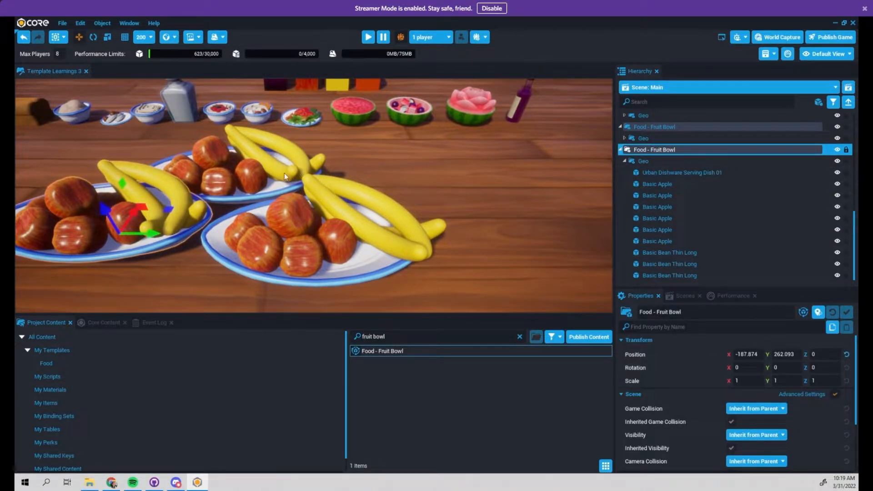
Step: Undo the Food - Fruit Bowl template update and the Geo group scaling
{"action": "key", "text": "ctrl+z"}
{"action": "key", "text": "ctrl+z"}
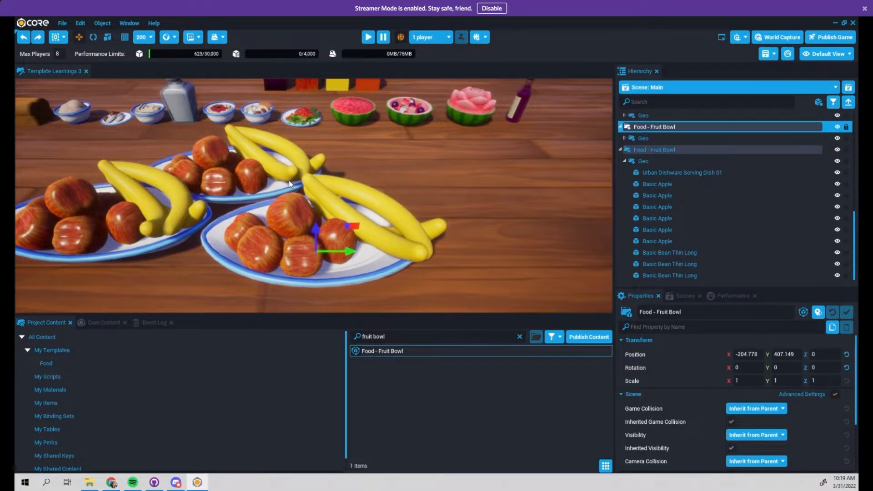
{"action": "key", "text": "ctrl+z"}
{"action": "key", "text": "ctrl+z"}
{"action": "key", "text": "ctrl+z"}
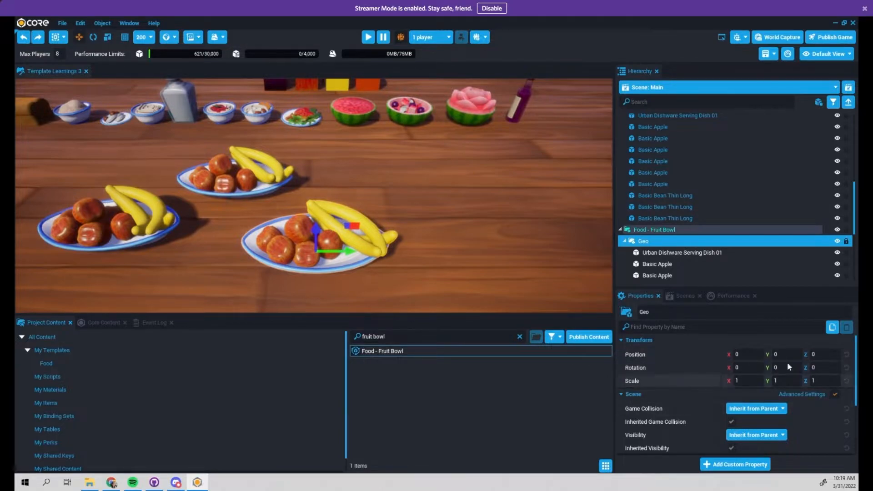
Step: Look over the food items on the floor, the Better Breads store and the wood cook stove
{"action": "scroll", "coordinate": [390, 241], "scroll_direction": "down", "scroll_amount": 5}
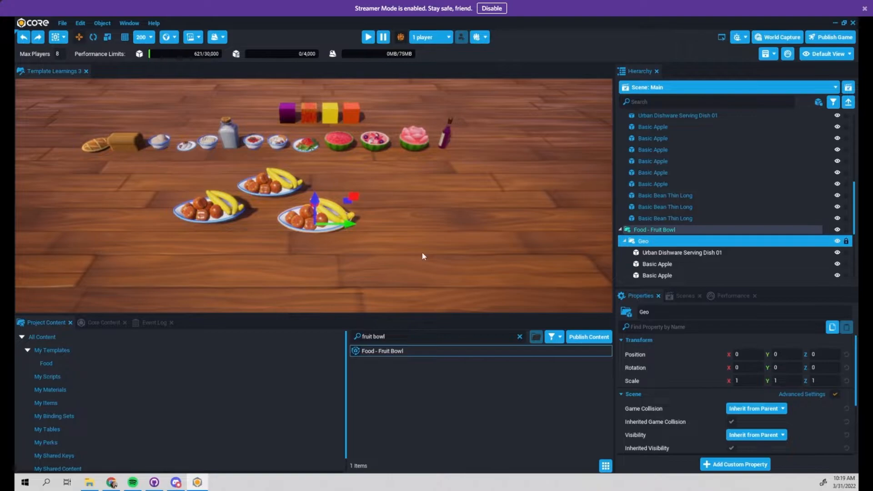
{"action": "middle_click_drag", "start_coordinate": [193, 194], "coordinate": [345, 208]}
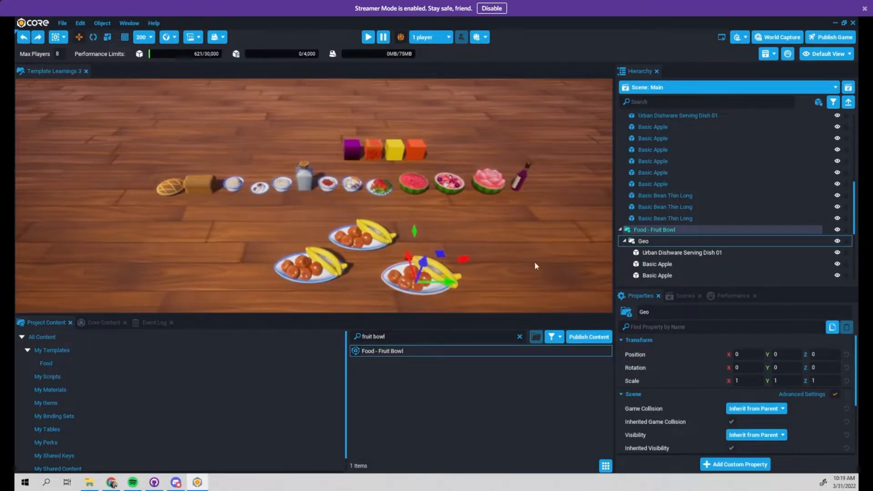
{"action": "middle_click_drag", "start_coordinate": [290, 206], "coordinate": [380, 173]}
{"action": "scroll", "coordinate": [334, 172], "scroll_direction": "down", "scroll_amount": 2}
{"action": "right_click_drag", "start_coordinate": [456, 222], "coordinate": [411, 196]}
{"action": "right_click_drag", "start_coordinate": [344, 222], "coordinate": [374, 217]}
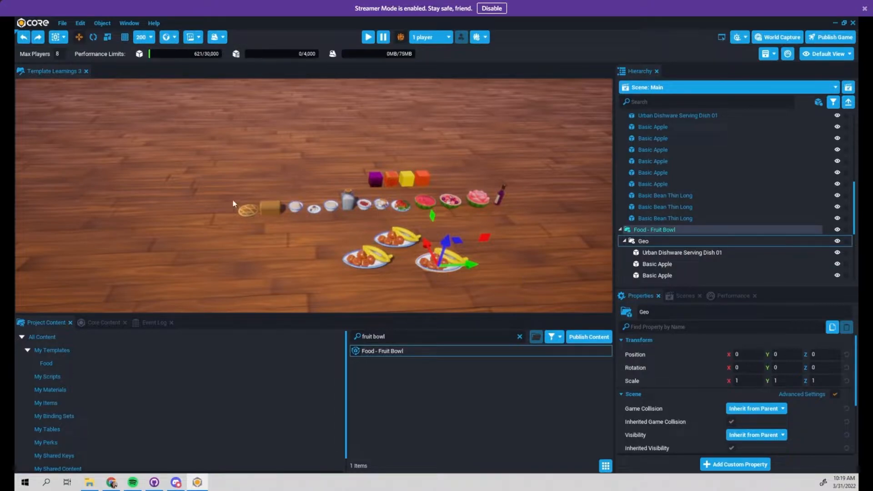
{"action": "right_click_drag", "start_coordinate": [514, 218], "coordinate": [291, 179]}
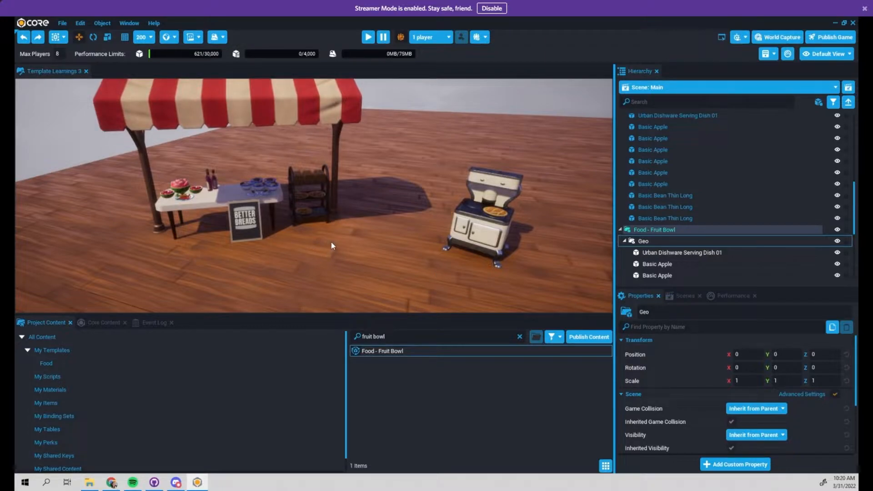
Step: Lock the Collision (Invisible) group of Store - Better Breads (Static)
{"action": "right_click_drag", "start_coordinate": [275, 203], "coordinate": [347, 202]}
{"action": "key", "text": "w"}
{"action": "key", "text": "w"}
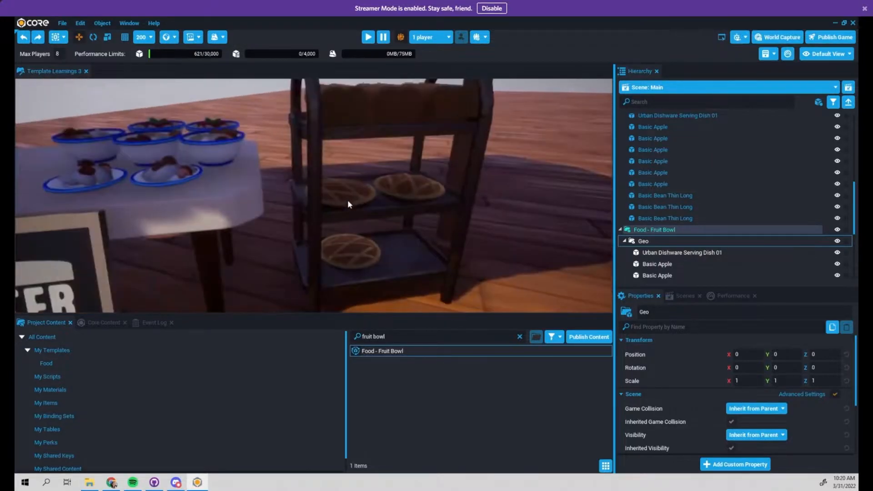
{"action": "left_click", "coordinate": [348, 202]}
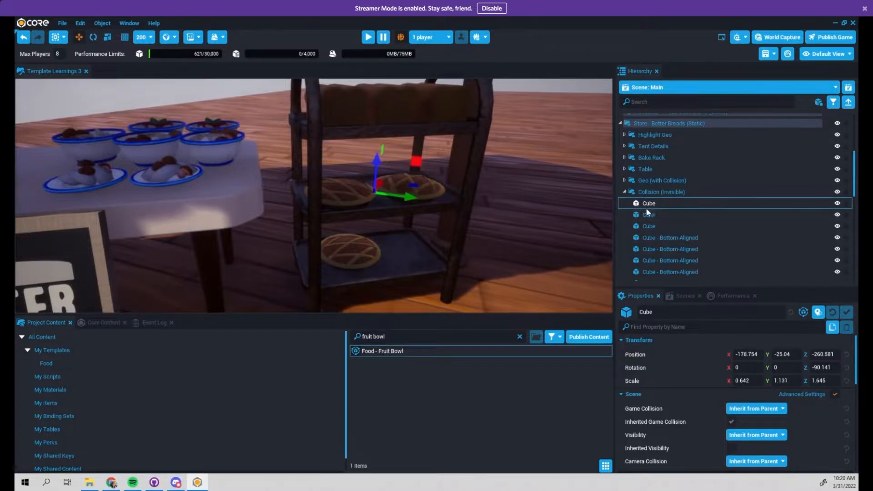
{"action": "left_click", "coordinate": [628, 192]}
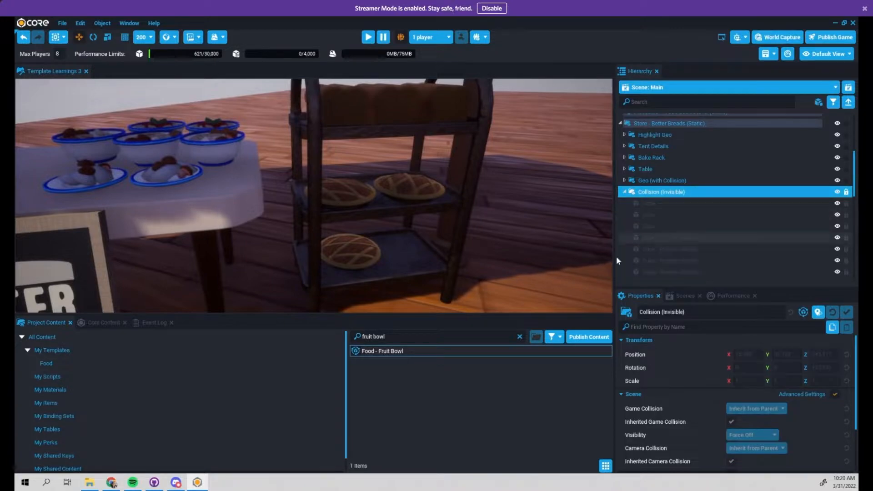
Step: Inspect the Food - Apple Pie (Drop) instances nested under Rack Food in the Better Breads store
{"action": "left_click", "coordinate": [363, 192]}
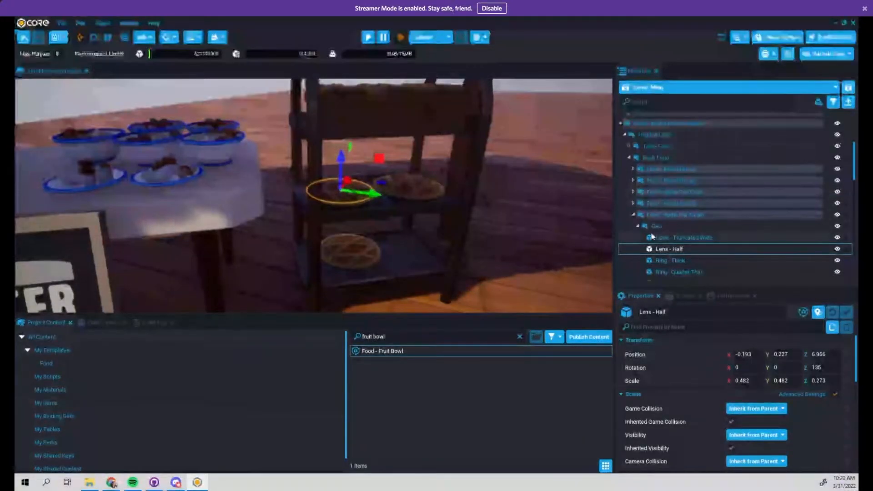
{"action": "left_click", "coordinate": [633, 214]}
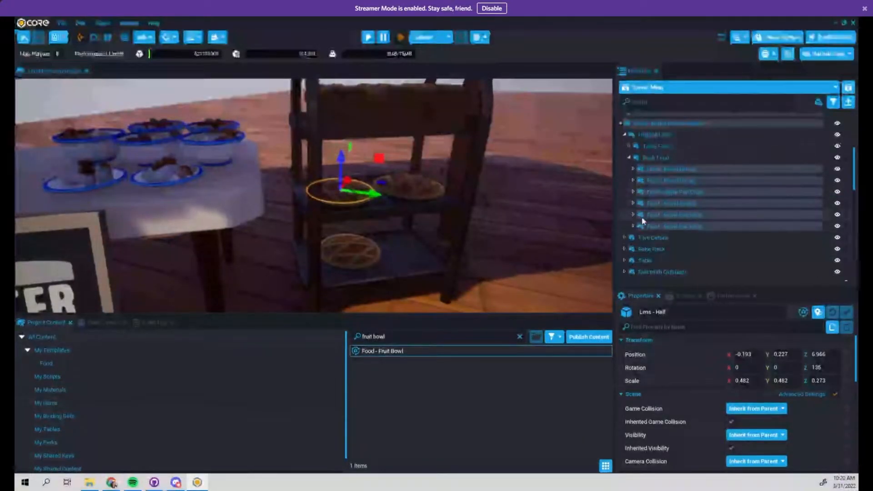
{"action": "left_click", "coordinate": [675, 226]}
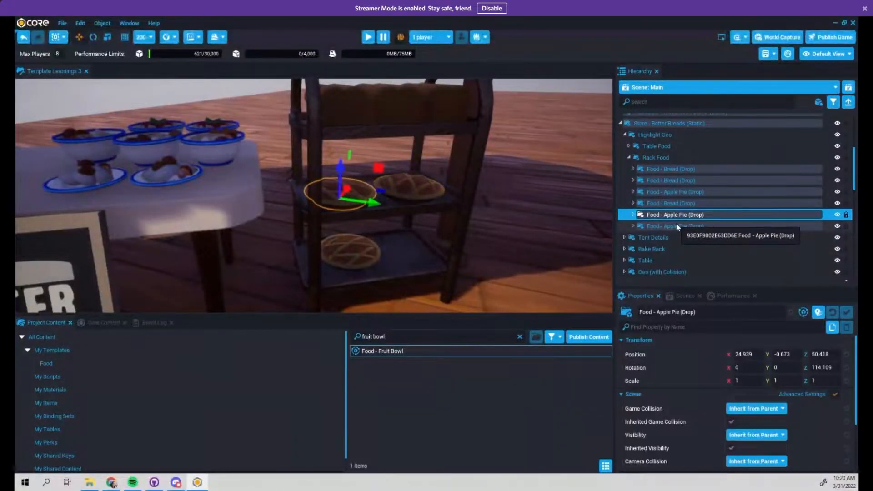
{"action": "key", "text": "f"}
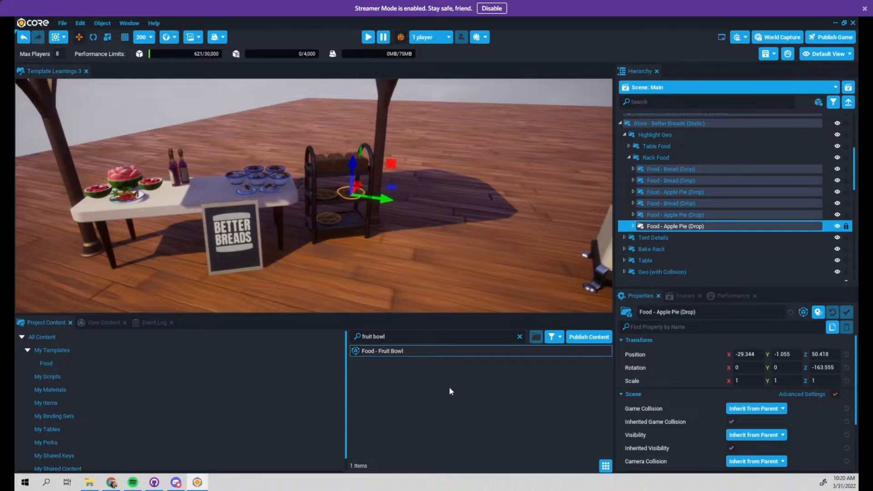
Step: Copy the MUID of the Grape Pie material from the purple cube in the Materials folder
{"action": "middle_click_drag", "start_coordinate": [321, 239], "coordinate": [246, 232]}
{"action": "right_click_drag", "start_coordinate": [245, 231], "coordinate": [467, 138]}
{"action": "left_click", "coordinate": [466, 134]}
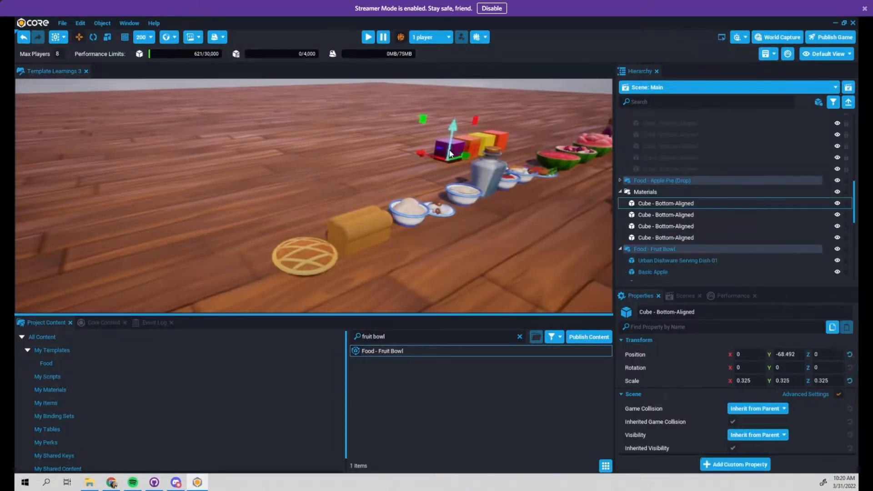
{"action": "scroll", "coordinate": [694, 418], "scroll_direction": "down", "scroll_amount": 10}
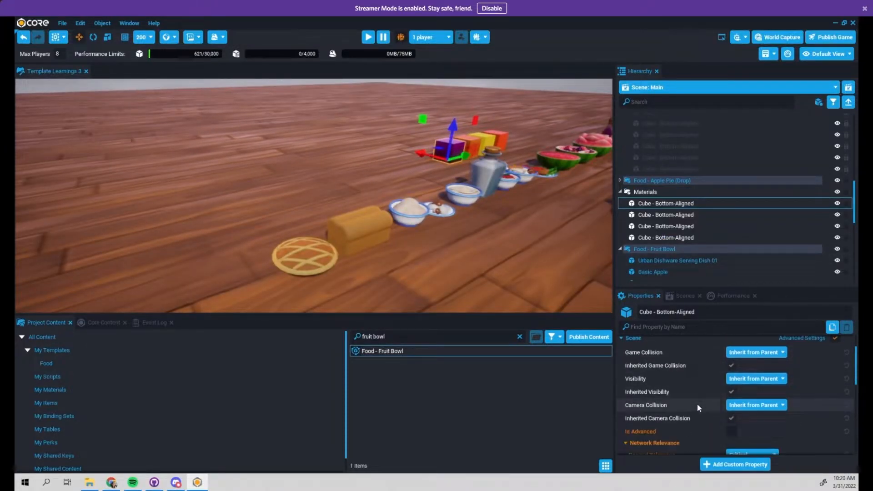
{"action": "scroll", "coordinate": [695, 409], "scroll_direction": "down", "scroll_amount": 1}
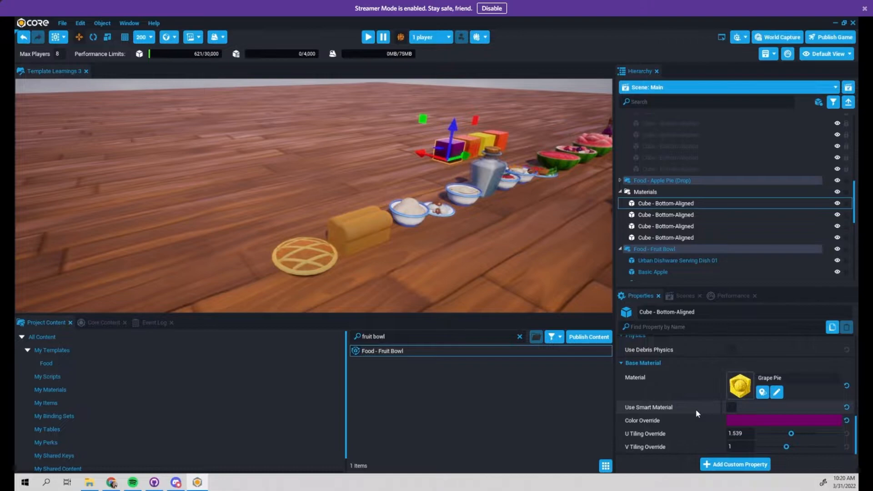
{"action": "right_click", "coordinate": [749, 383]}
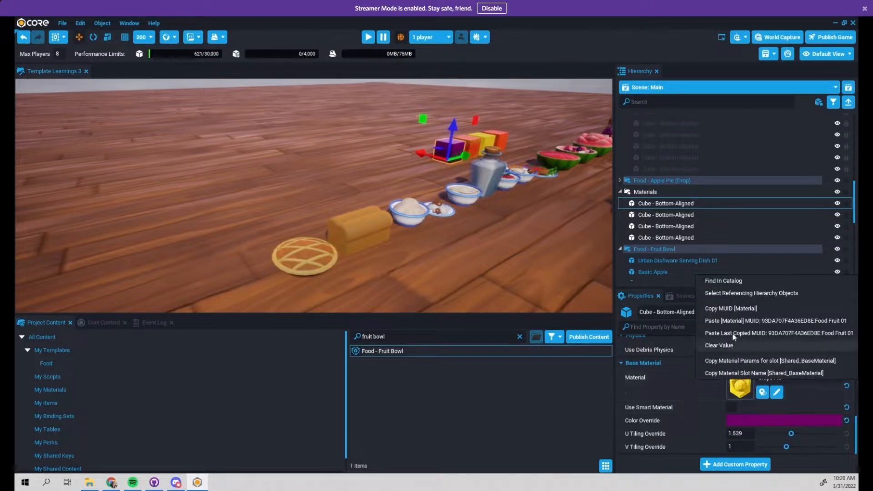
{"action": "left_click", "coordinate": [730, 308]}
Step: Paste the copied Grape Pie material onto the Lens - Half filling of the Food - Apple Pie (Drop) beside the bread
{"action": "scroll", "coordinate": [318, 305], "scroll_direction": "up", "scroll_amount": 3}
{"action": "left_click", "coordinate": [308, 301]}
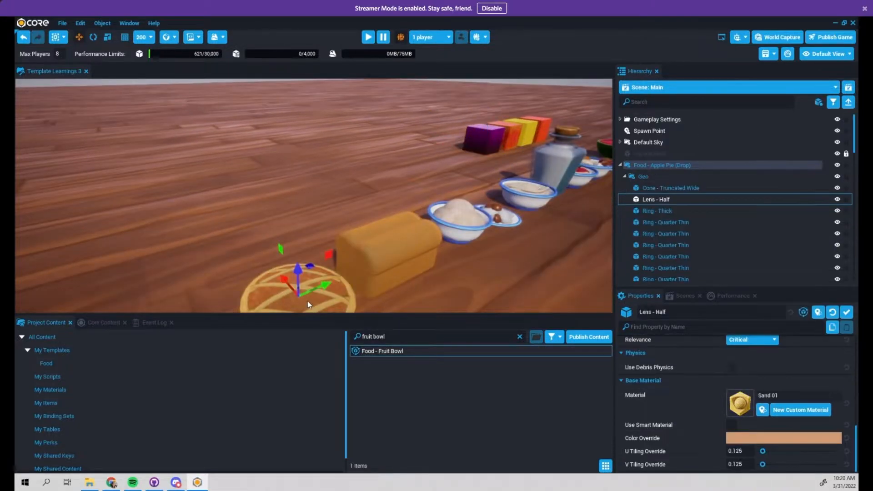
{"action": "key", "text": "f"}
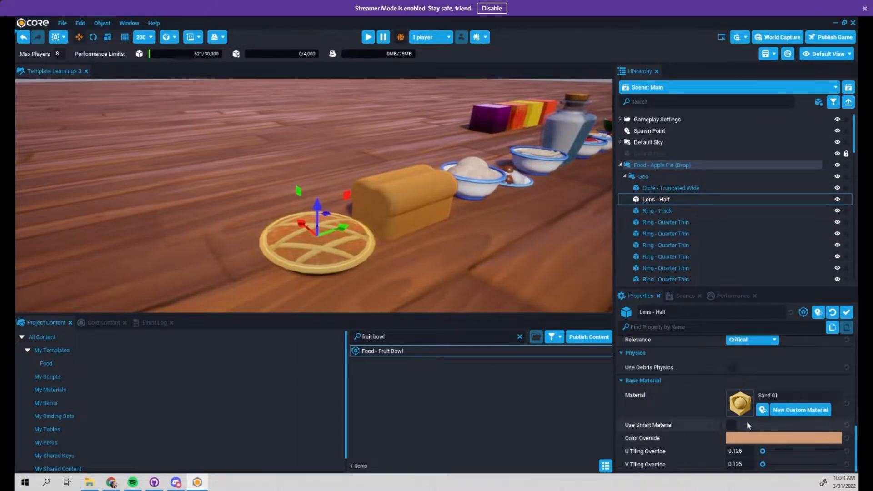
{"action": "right_click", "coordinate": [740, 404]}
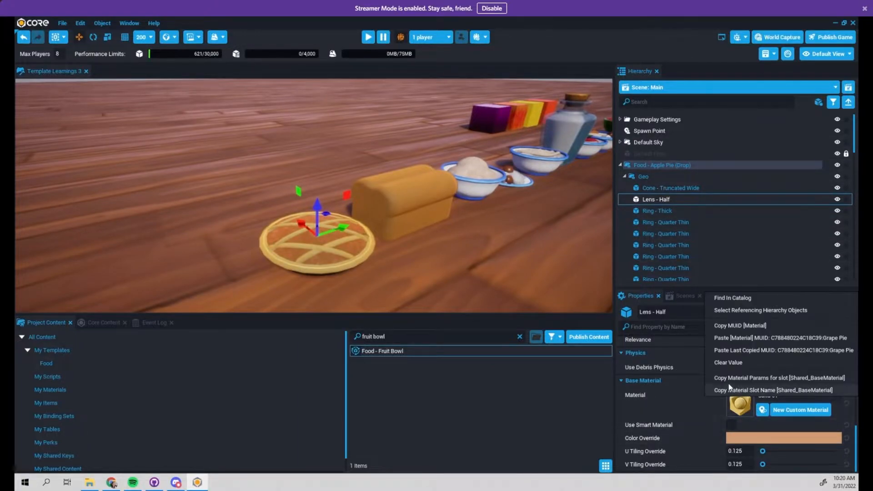
{"action": "left_click", "coordinate": [746, 351]}
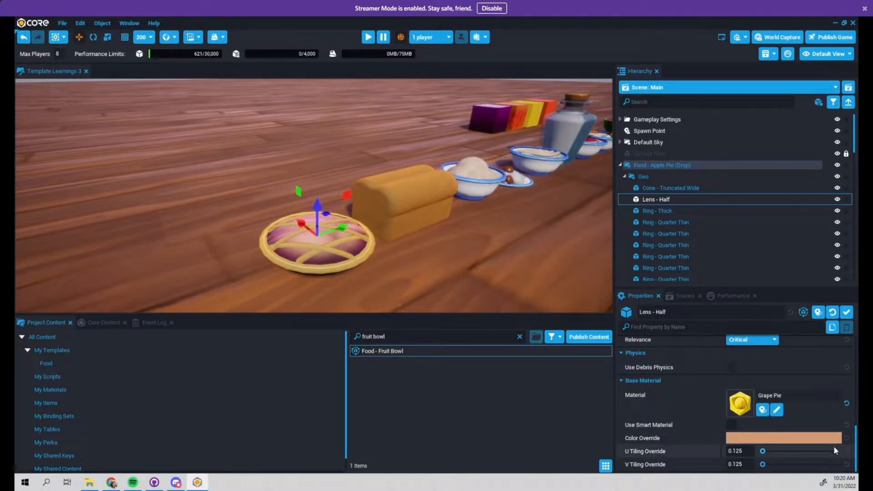
Step: Deinstance Food - Apple Pie (Drop) and revert its Lens - Half color, U tiling and V tiling overrides to default
{"action": "right_click", "coordinate": [660, 166]}
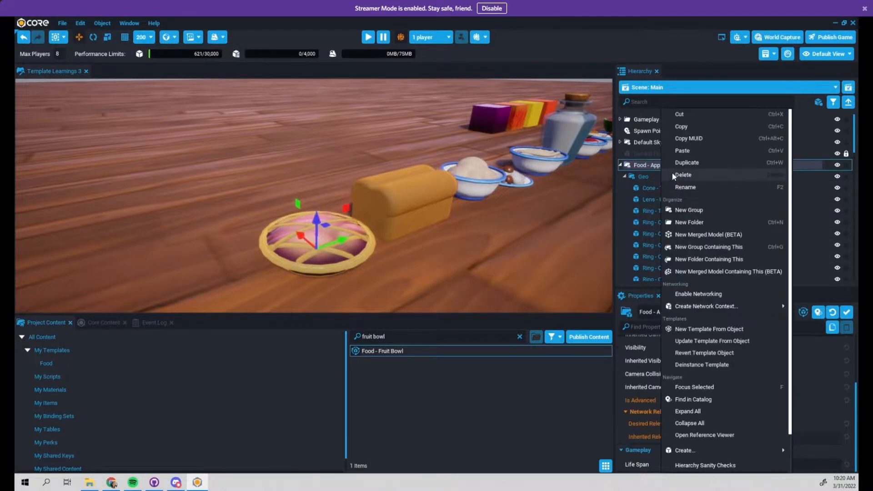
{"action": "left_click", "coordinate": [706, 365]}
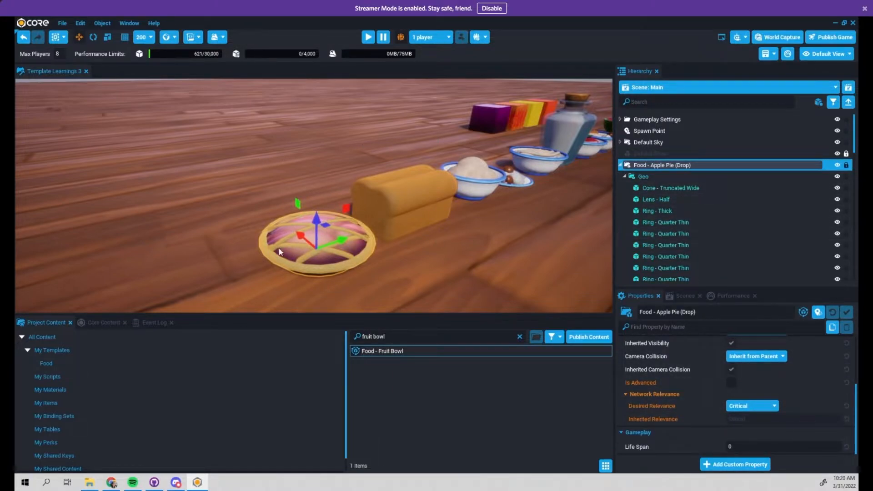
{"action": "left_click", "coordinate": [289, 256]}
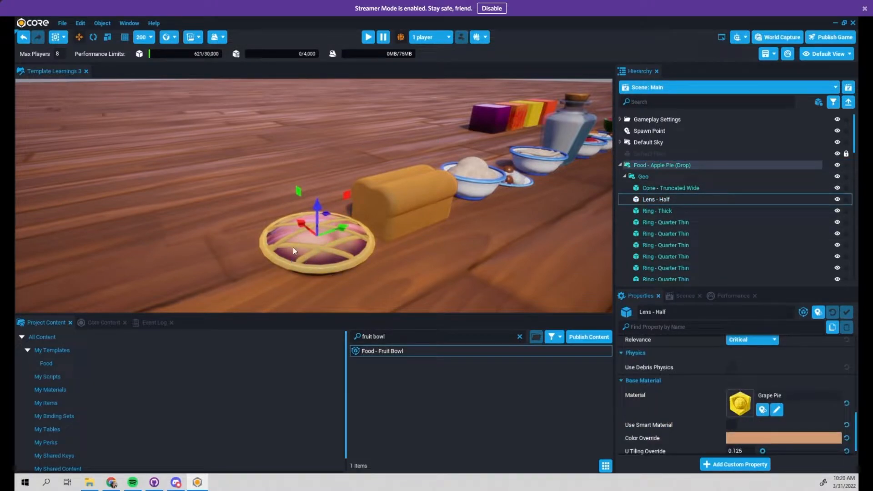
{"action": "scroll", "coordinate": [819, 423], "scroll_direction": "down", "scroll_amount": 1}
{"action": "left_click", "coordinate": [845, 420]}
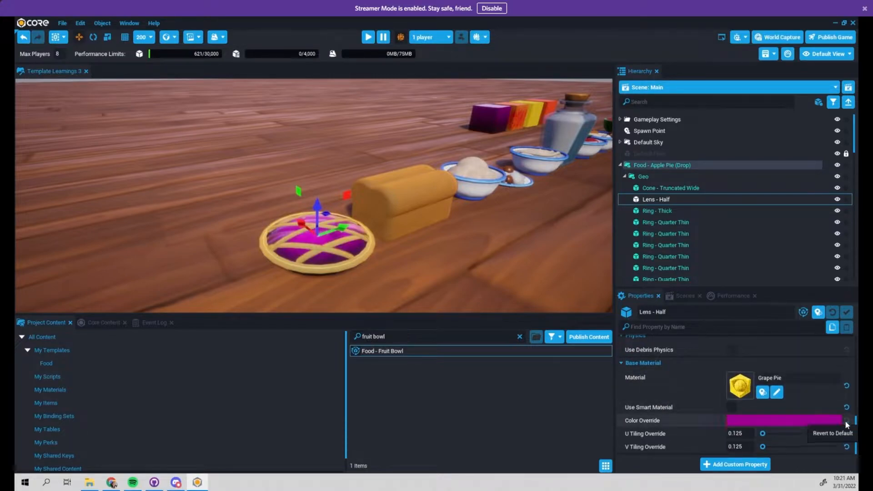
{"action": "left_click", "coordinate": [846, 433]}
{"action": "left_click", "coordinate": [847, 447]}
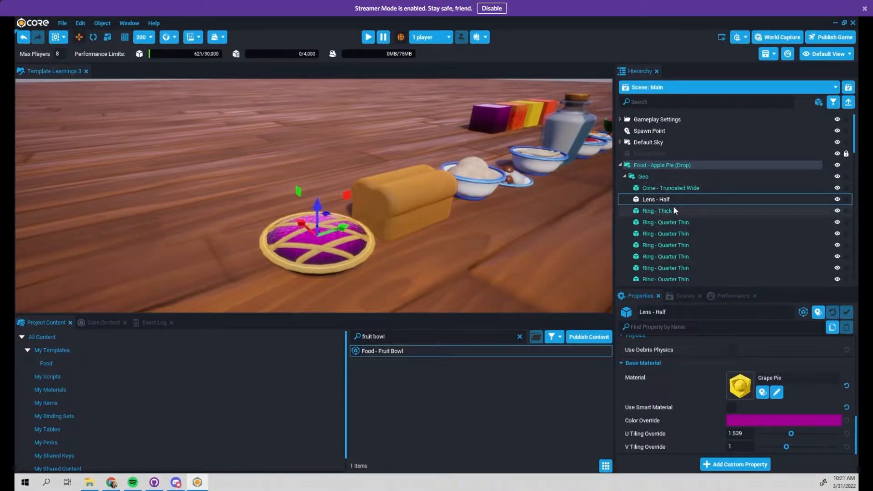
Step: Update the Food - Apple Pie (Drop) template from the edited grape-filled pie beside the bread
{"action": "right_click", "coordinate": [666, 167]}
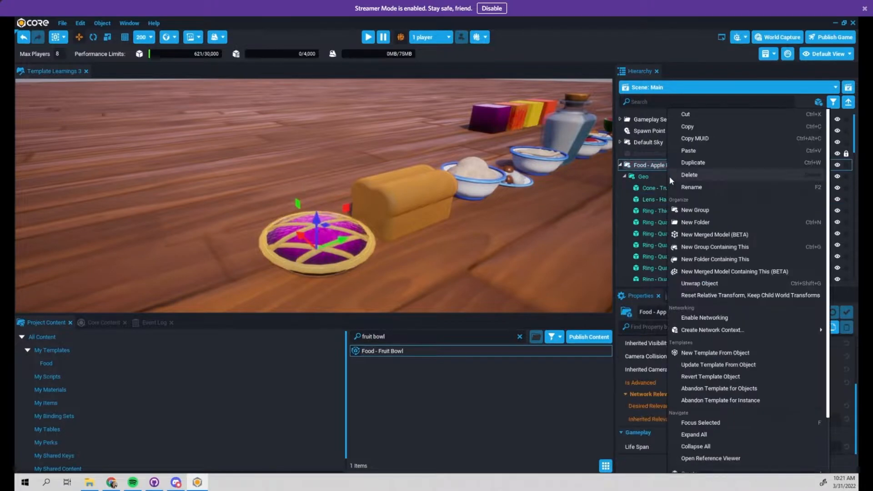
{"action": "left_click", "coordinate": [731, 366]}
Step: Inspect the pies on the Better Breads store rack and wood cook stove, plus the row of food drops
{"action": "right_click_drag", "start_coordinate": [591, 192], "coordinate": [282, 244]}
{"action": "key", "text": "s"}
{"action": "key", "text": "w"}
{"action": "key", "text": "w"}
{"action": "key", "text": "s"}
{"action": "key", "text": "d"}
{"action": "key", "text": "w"}
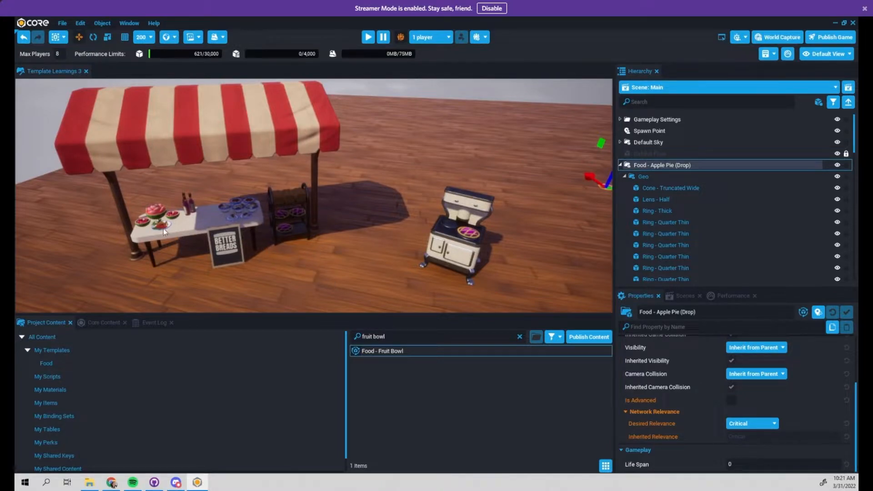
{"action": "right_click_drag", "start_coordinate": [160, 186], "coordinate": [223, 170]}
{"action": "right_click_drag", "start_coordinate": [310, 241], "coordinate": [303, 272]}
{"action": "key", "text": "w"}
{"action": "key", "text": "s"}
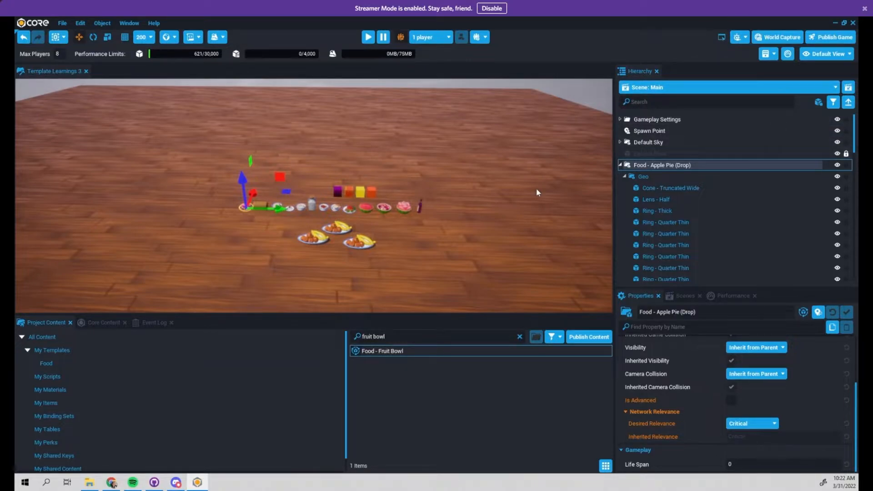
{"action": "right_click_drag", "start_coordinate": [384, 211], "coordinate": [162, 239]}
{"action": "right_click_drag", "start_coordinate": [286, 234], "coordinate": [404, 235]}
{"action": "key", "text": "w"}
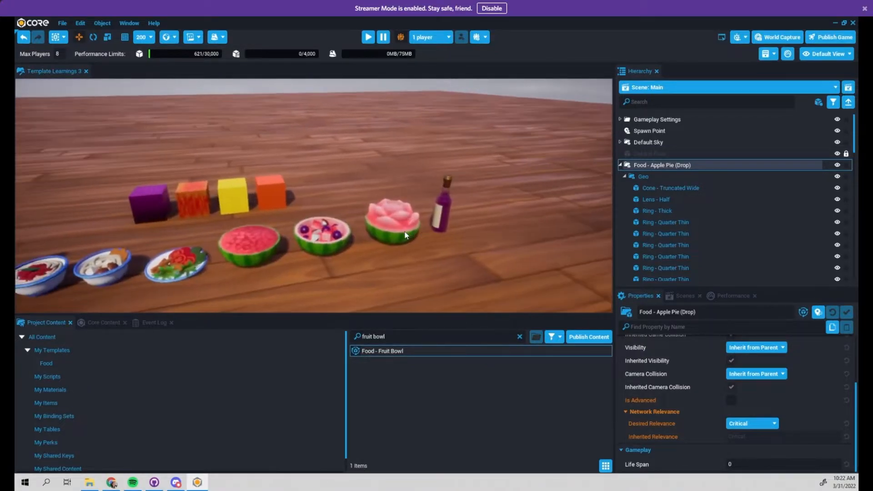
Step: Collapse the Food - Apple Pie (Drop) object in the hierarchy and save the project
{"action": "scroll", "coordinate": [406, 235], "scroll_direction": "down", "scroll_amount": 5}
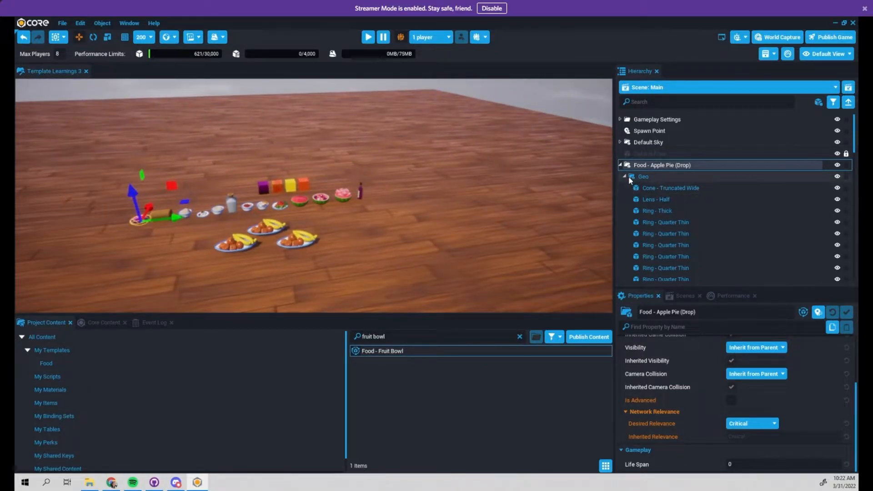
{"action": "left_click", "coordinate": [620, 166]}
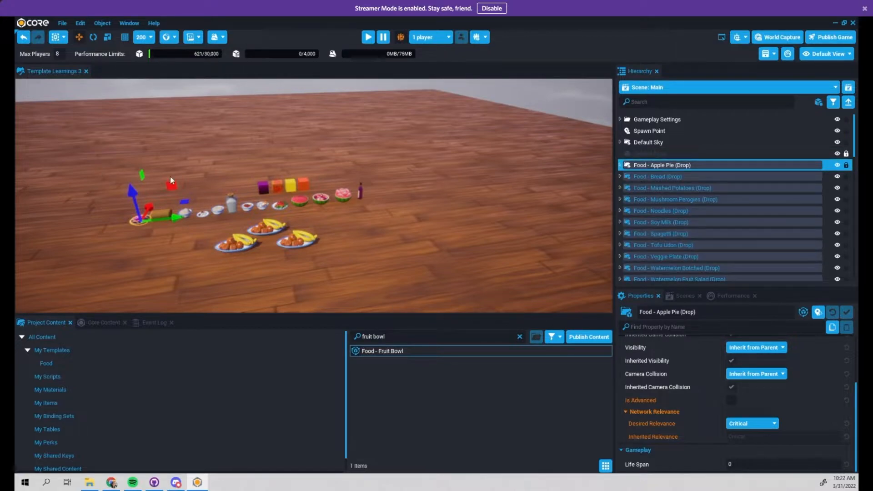
{"action": "left_click", "coordinate": [63, 23]}
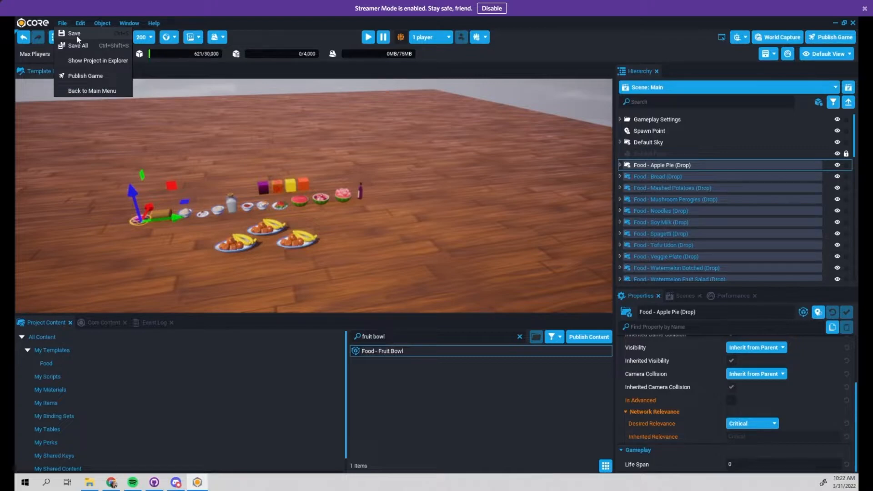
Step: Delete the Food - Fruit Bowl template from the project content, confirming with the delete-and-save option
{"action": "right_click_drag", "start_coordinate": [388, 178], "coordinate": [359, 190]}
{"action": "scroll", "coordinate": [366, 204], "scroll_direction": "up", "scroll_amount": 3}
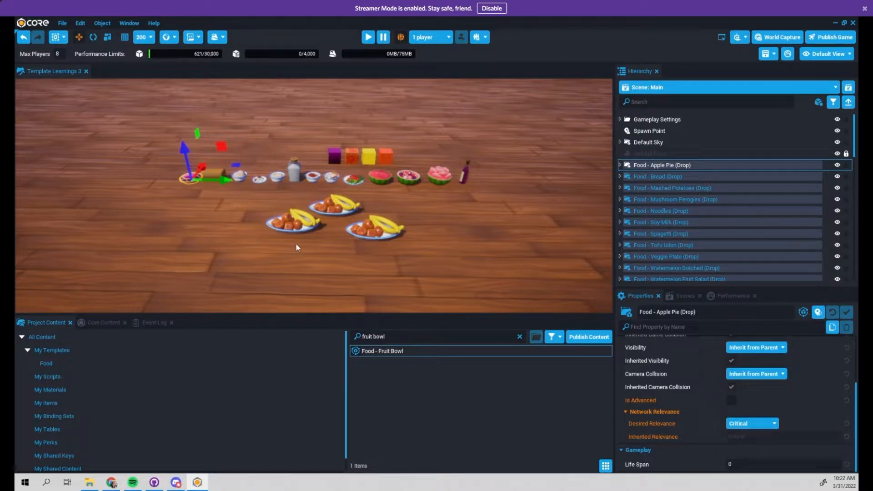
{"action": "right_click_drag", "start_coordinate": [459, 208], "coordinate": [445, 182]}
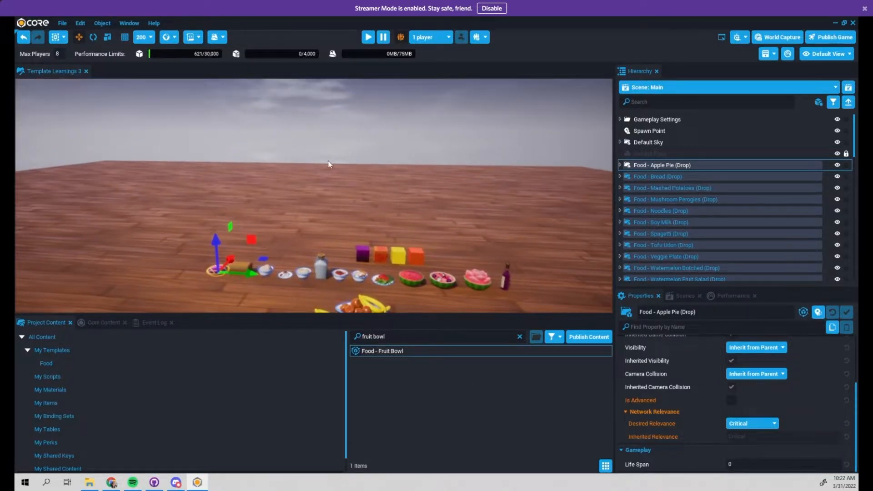
{"action": "right_click_drag", "start_coordinate": [434, 228], "coordinate": [456, 242]}
{"action": "right_click", "coordinate": [405, 354]}
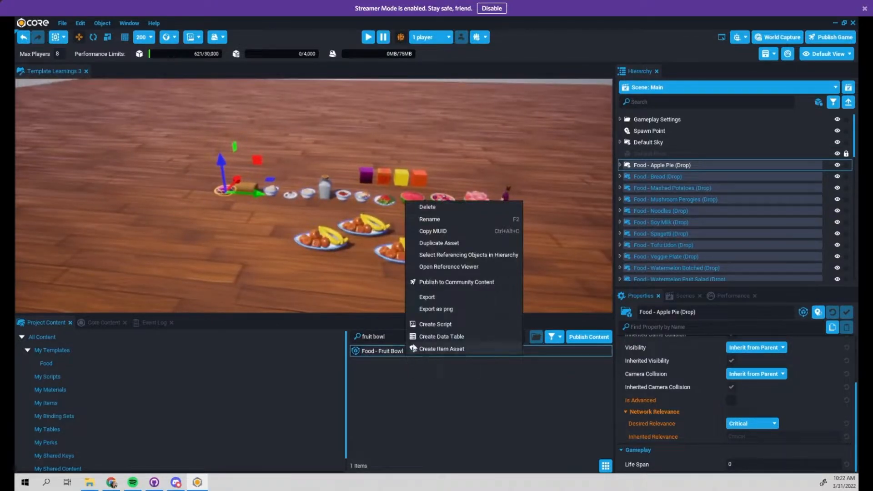
{"action": "left_click", "coordinate": [428, 207]}
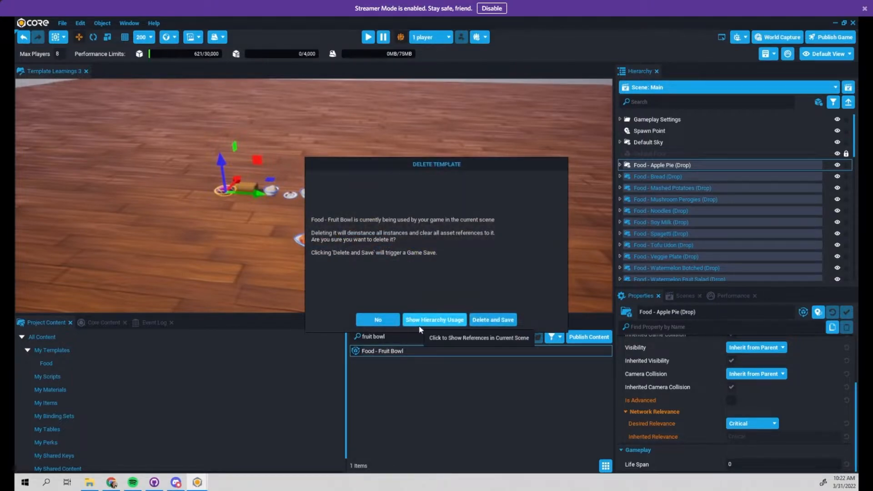
{"action": "left_click", "coordinate": [494, 319]}
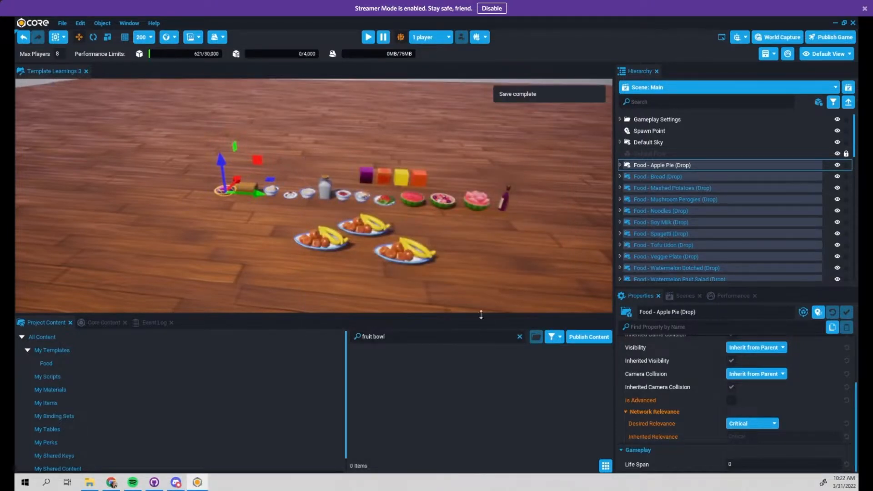
Step: Collapse the whole hierarchy and check each of the three Food - Fruit Bowl objects for its template status
{"action": "scroll", "coordinate": [768, 218], "scroll_direction": "down", "scroll_amount": 3}
{"action": "scroll", "coordinate": [768, 218], "scroll_direction": "down", "scroll_amount": 10}
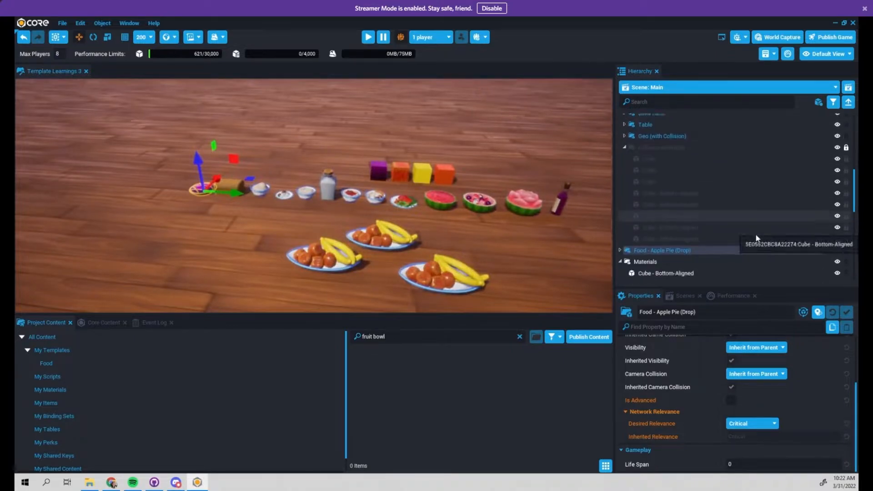
{"action": "left_click", "coordinate": [848, 101]}
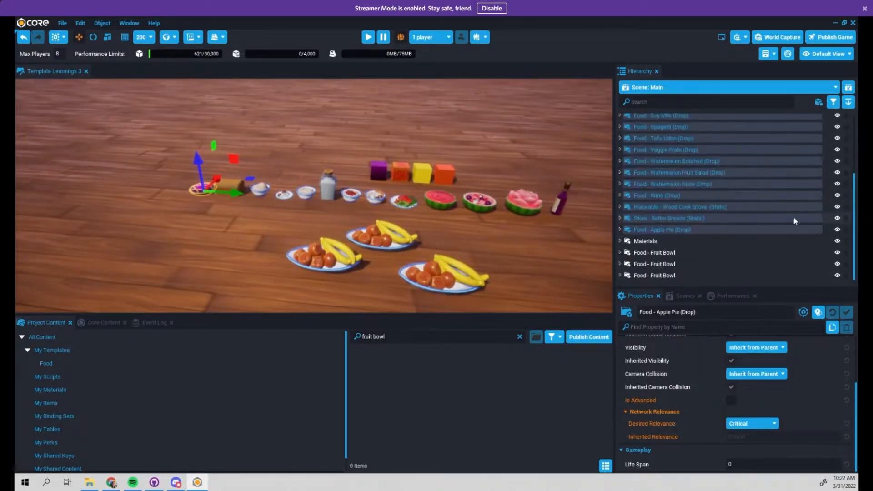
{"action": "left_click", "coordinate": [653, 253]}
{"action": "left_click", "coordinate": [653, 264]}
{"action": "left_click", "coordinate": [653, 276]}
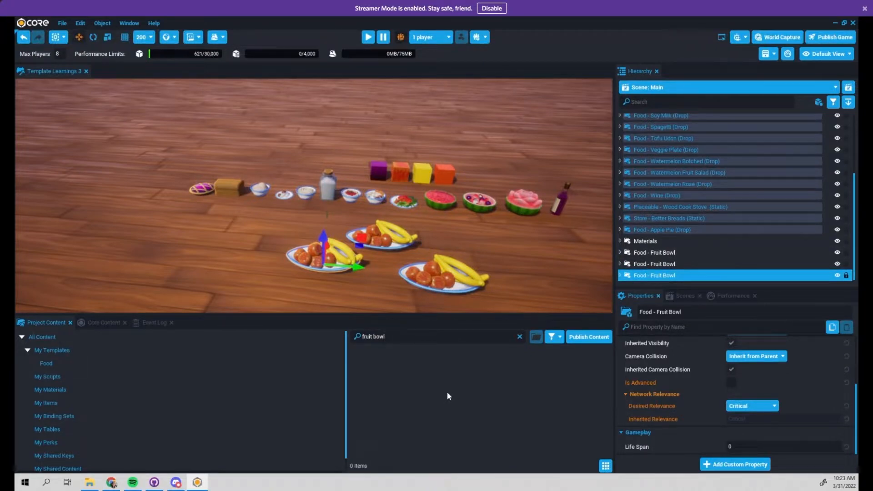
Step: Undo the deletion of the Food - Fruit Bowl template
{"action": "key", "text": "ctrl+z"}
{"action": "key", "text": "ctrl+z"}
{"action": "key", "text": "ctrl+z"}
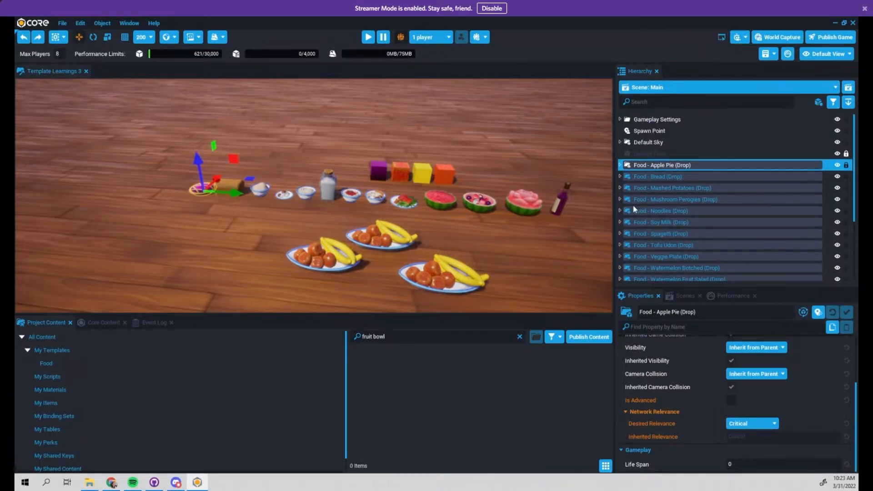
{"action": "scroll", "coordinate": [635, 209], "scroll_direction": "down", "scroll_amount": 5}
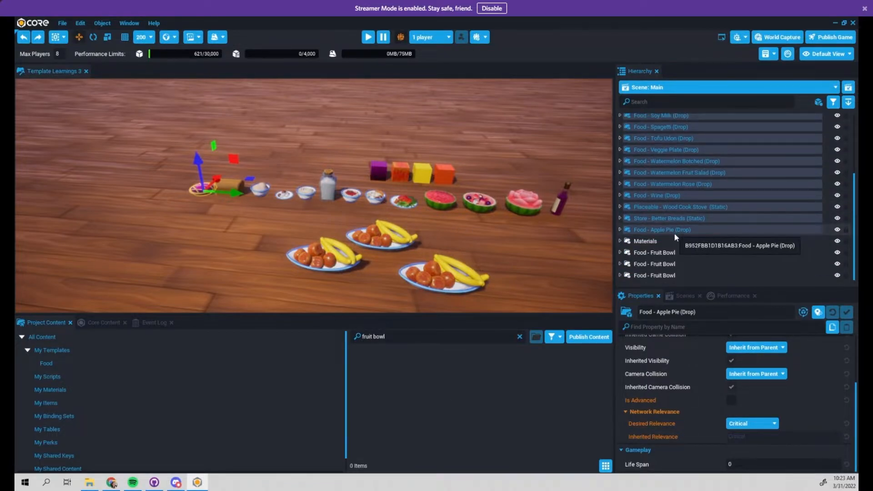
{"action": "key", "text": "ctrl+z"}
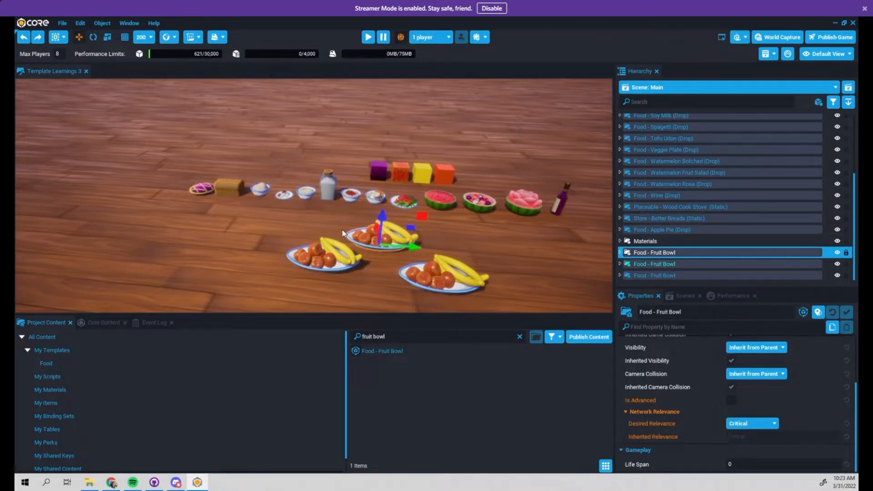
Step: Save the project and return to the main menu
{"action": "scroll", "coordinate": [342, 230], "scroll_direction": "down", "scroll_amount": 2}
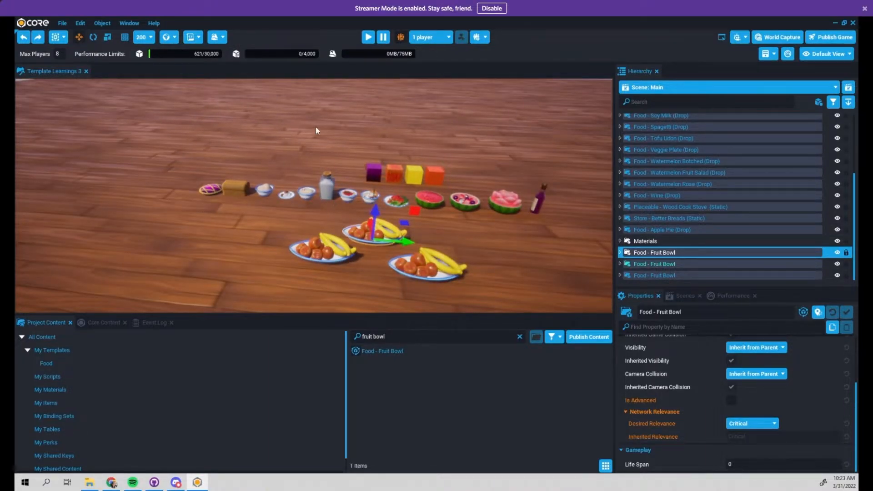
{"action": "left_click", "coordinate": [67, 23]}
{"action": "left_click", "coordinate": [75, 28]}
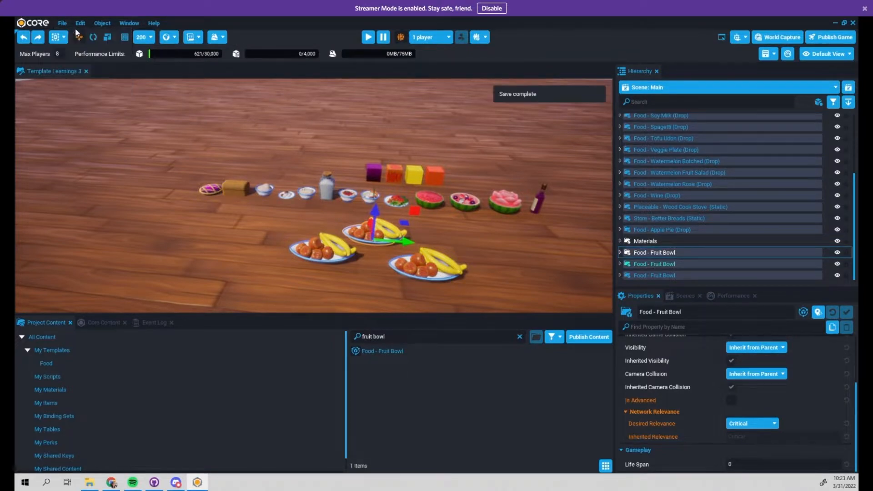
{"action": "left_click", "coordinate": [62, 24]}
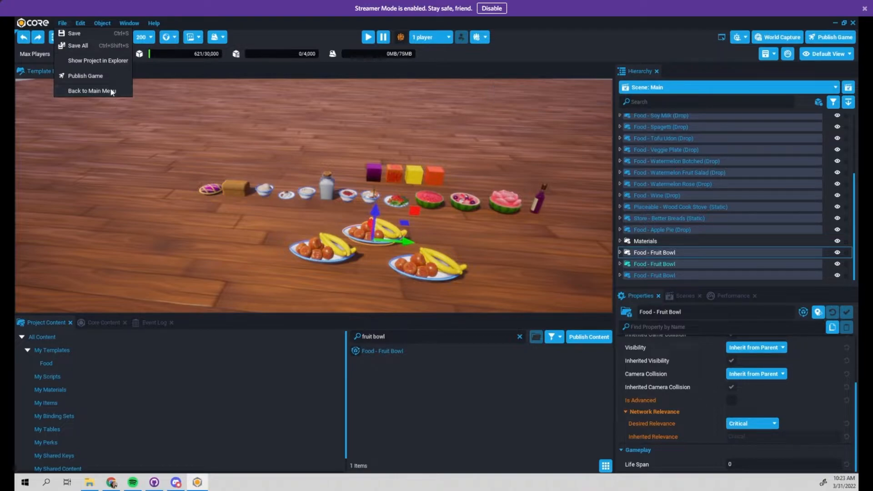
{"action": "left_click", "coordinate": [109, 91]}
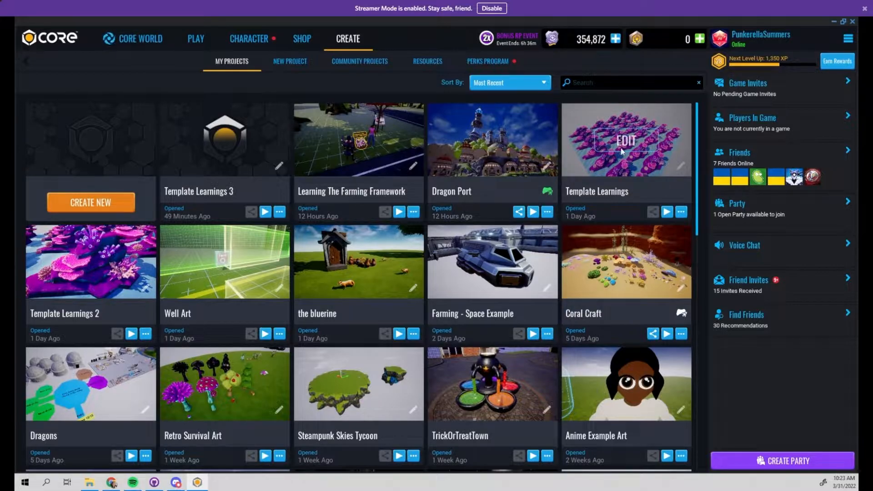
Step: Play the Template Learnings project and run and jump through the coral field to examine its repeated coral formations
{"action": "left_click", "coordinate": [666, 212]}
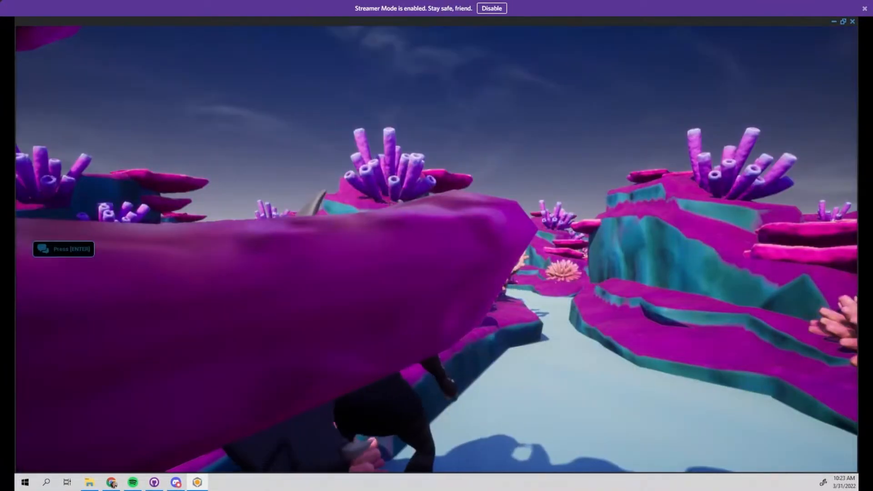
{"action": "key", "text": "w"}
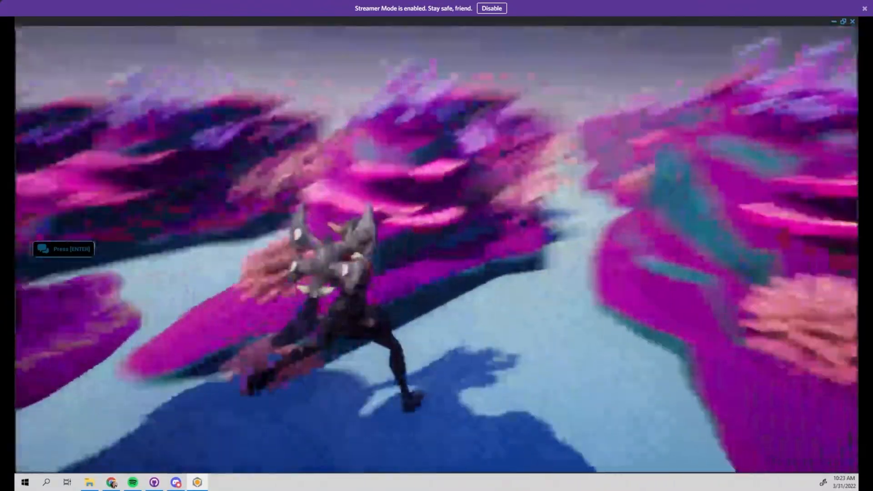
{"action": "key", "text": "space"}
{"action": "key", "text": "w"}
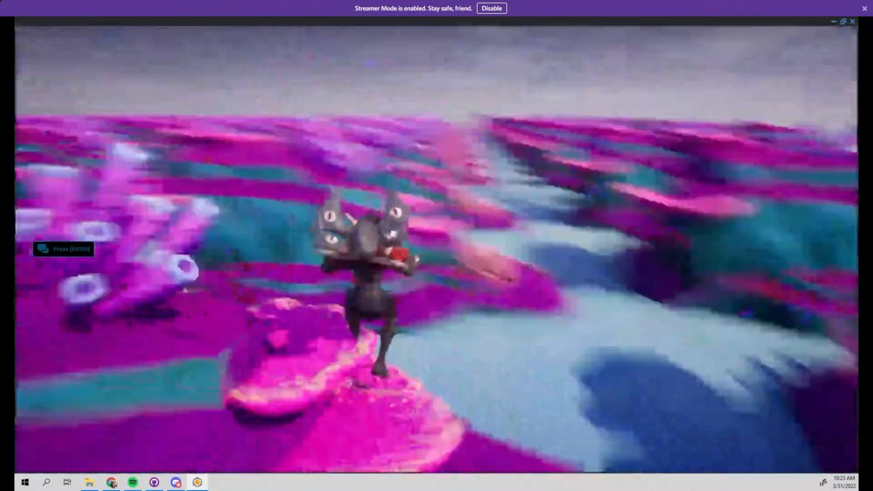
{"action": "key", "text": "space"}
{"action": "key", "text": "w"}
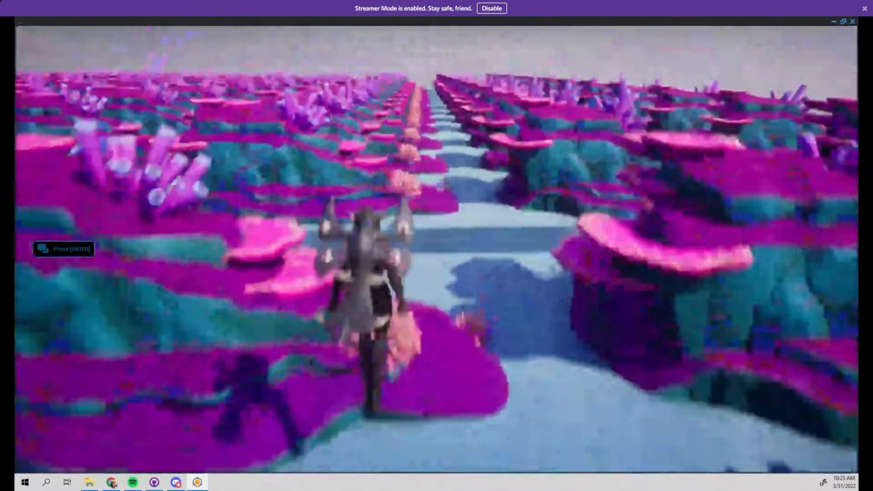
{"action": "key", "text": "space"}
{"action": "key", "text": "w"}
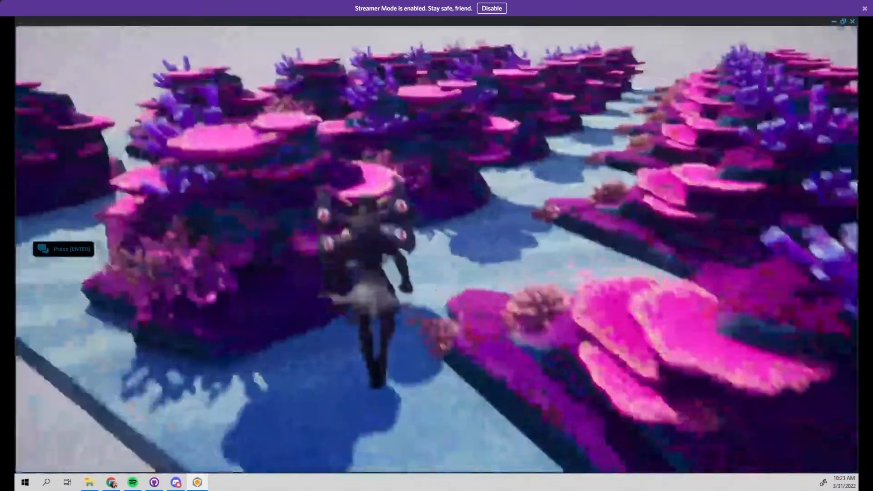
{"action": "key", "text": "space"}
{"action": "key", "text": "w"}
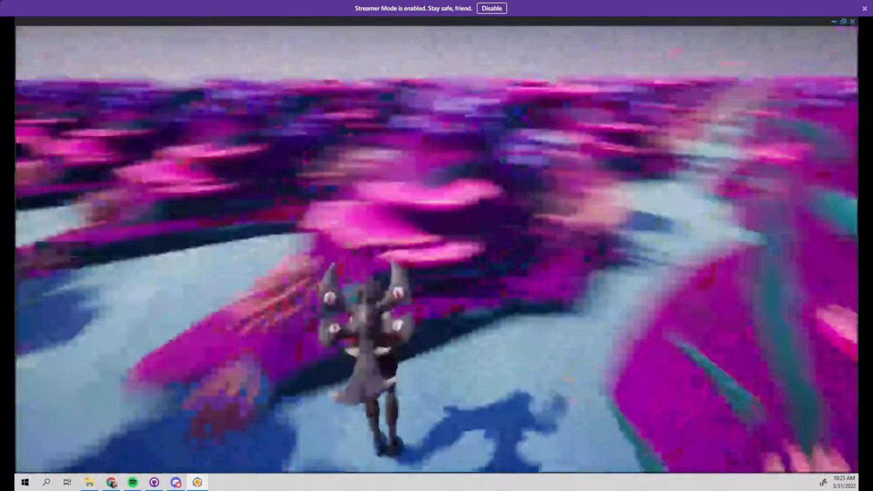
{"action": "key", "text": "w"}
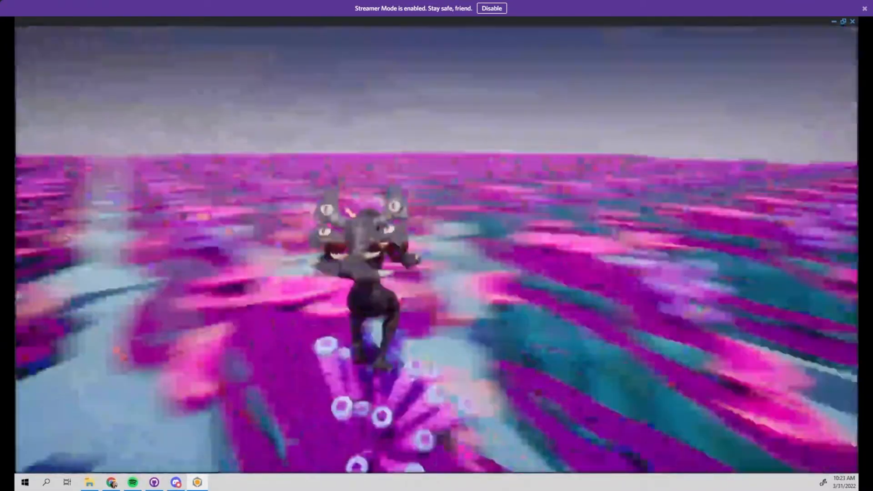
{"action": "key", "text": "w"}
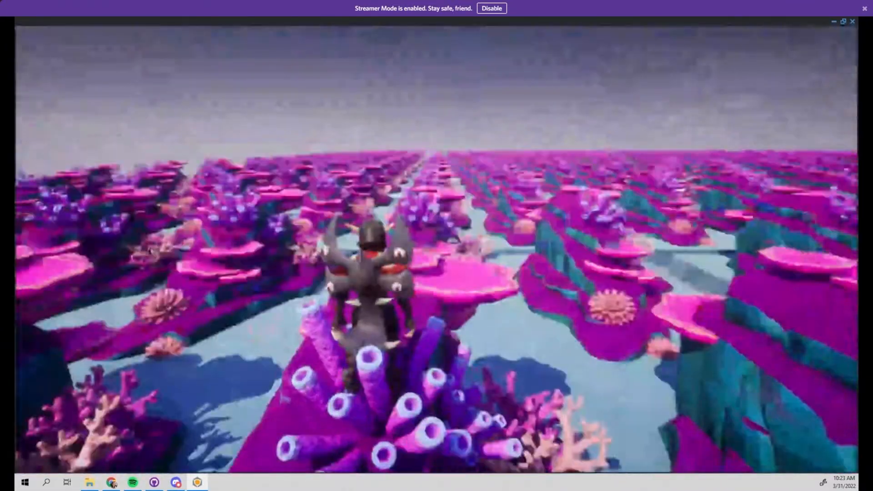
{"action": "key", "text": "w"}
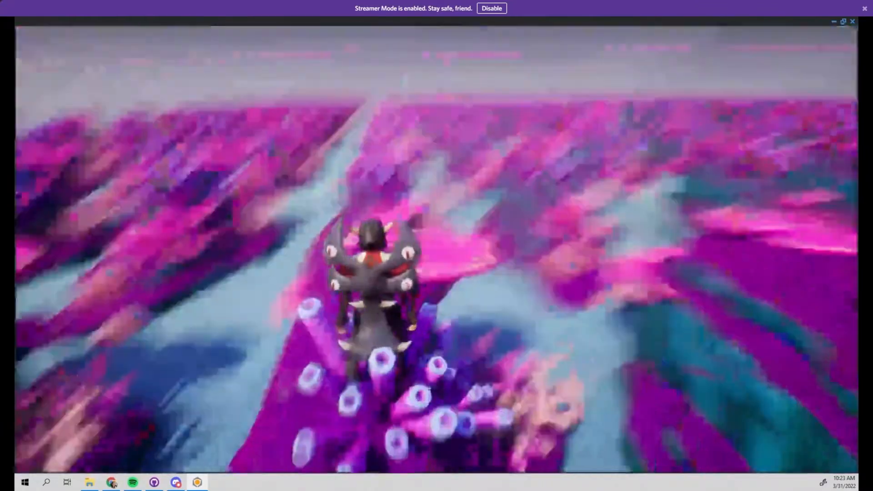
{"action": "key", "text": "w"}
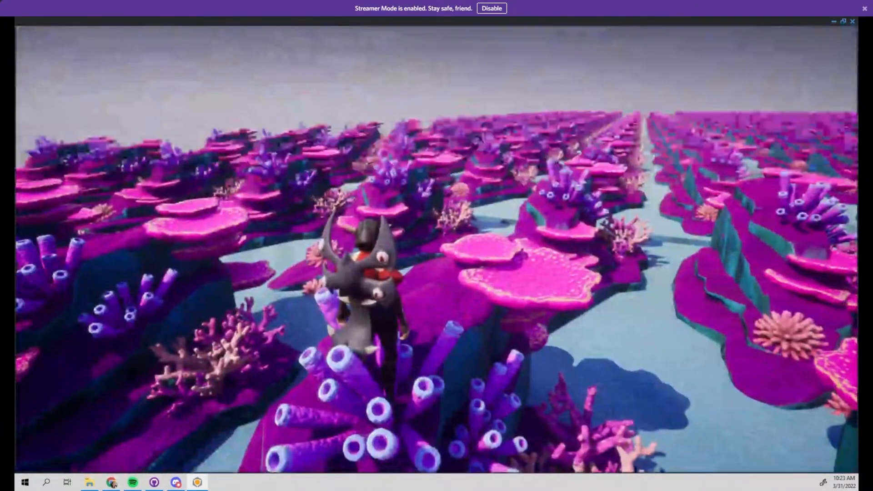
{"action": "key", "text": "w"}
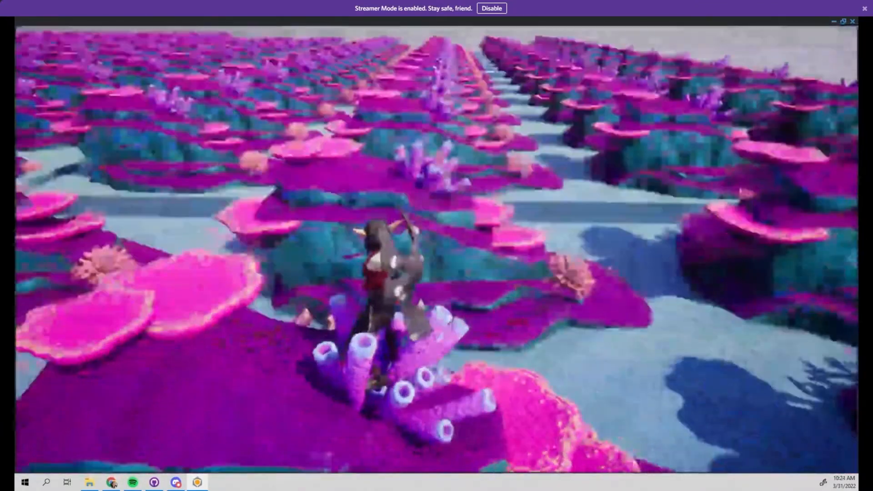
{"action": "key", "text": "w"}
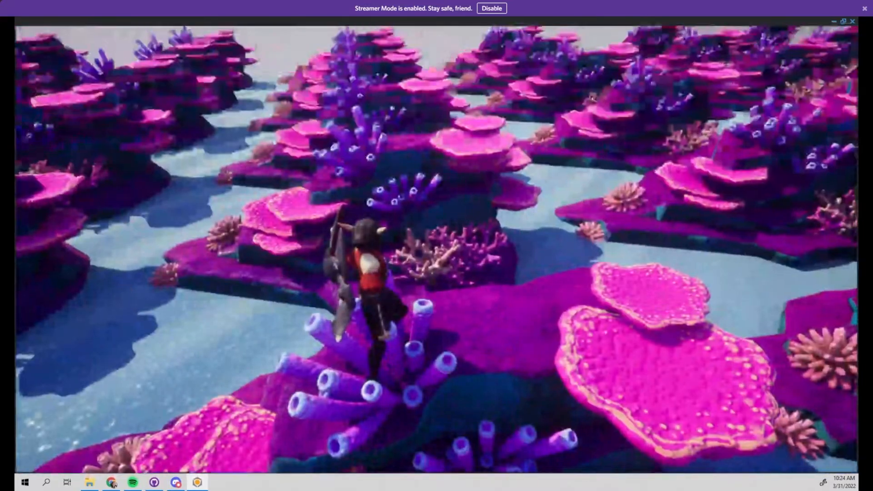
{"action": "key", "text": "w"}
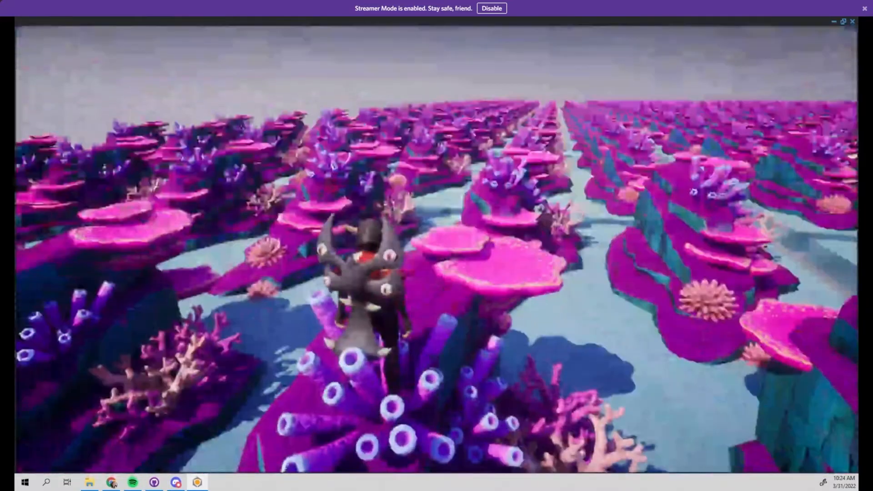
Step: Leave the running game and open the Template Learnings 2 project for editing from the created projects
{"action": "key", "text": "w"}
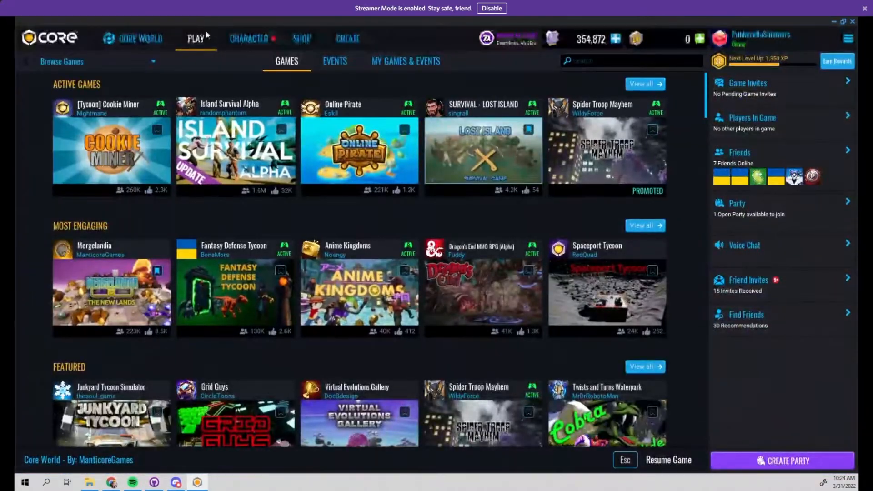
{"action": "left_click", "coordinate": [347, 43]}
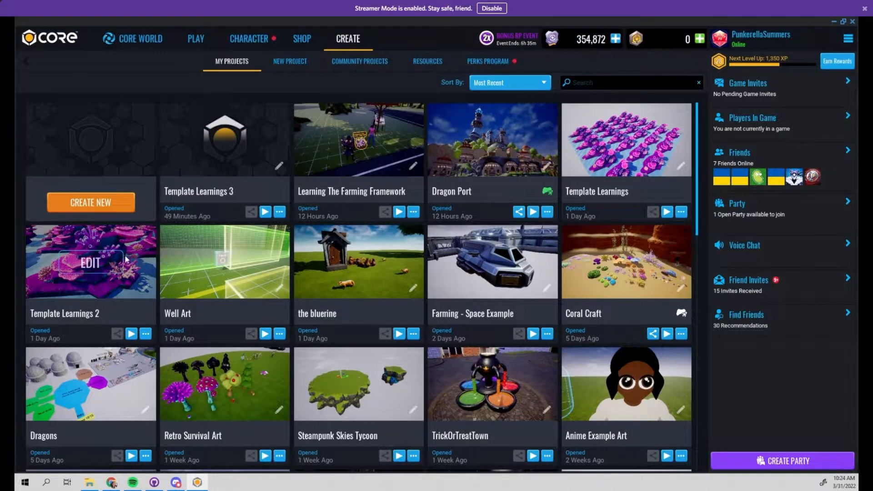
{"action": "left_click", "coordinate": [94, 269]}
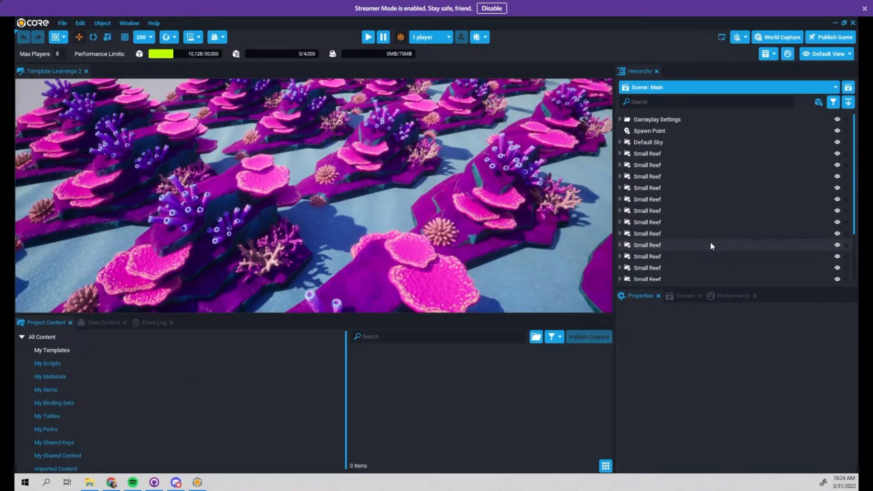
Step: Examine the full coral field and the contents of the first Small Reef group in the hierarchy
{"action": "right_click_drag", "start_coordinate": [261, 203], "coordinate": [286, 192]}
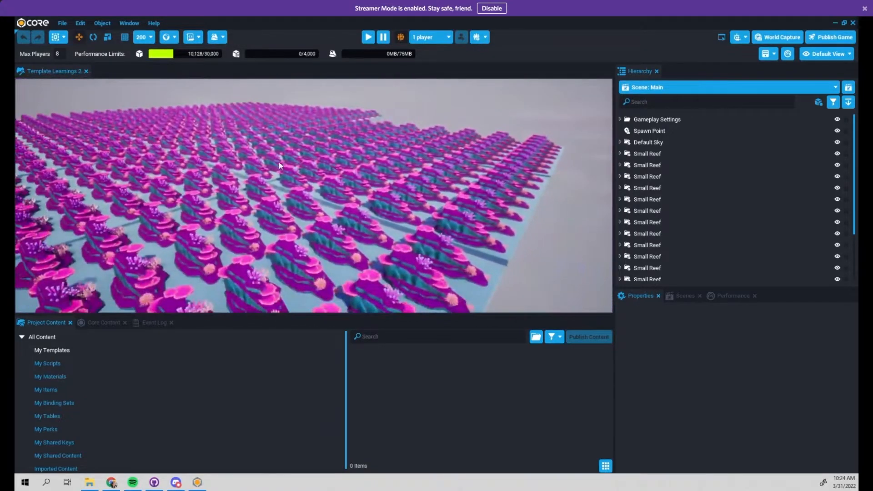
{"action": "right_click_drag", "start_coordinate": [386, 180], "coordinate": [416, 222]}
{"action": "scroll", "coordinate": [683, 209], "scroll_direction": "down", "scroll_amount": 5}
{"action": "scroll", "coordinate": [658, 233], "scroll_direction": "up", "scroll_amount": 5}
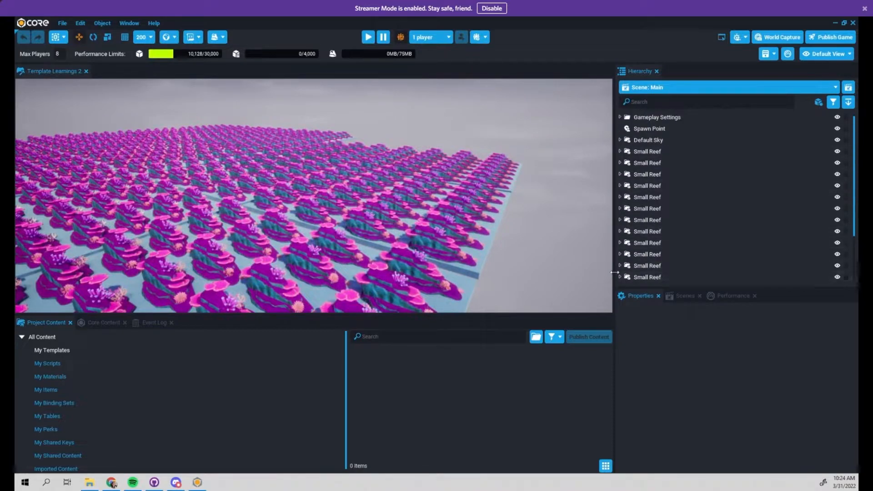
{"action": "scroll", "coordinate": [660, 204], "scroll_direction": "up", "scroll_amount": 1}
{"action": "left_click", "coordinate": [620, 153]}
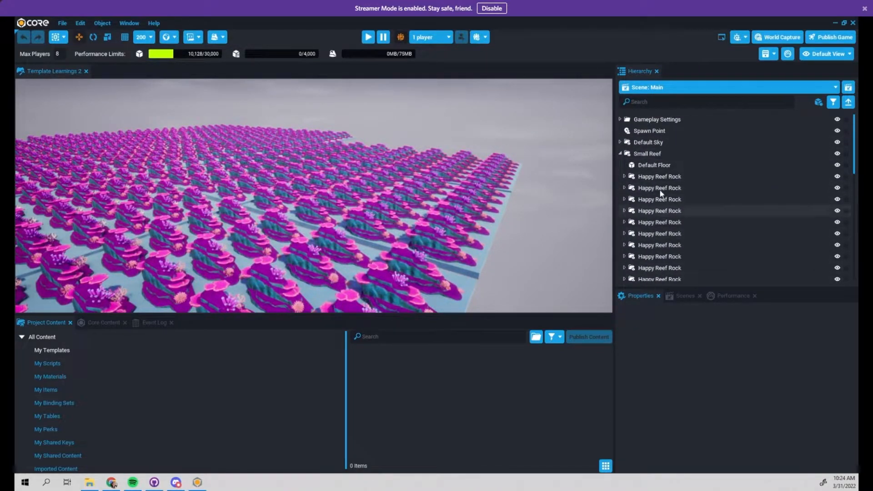
{"action": "left_click", "coordinate": [620, 154]}
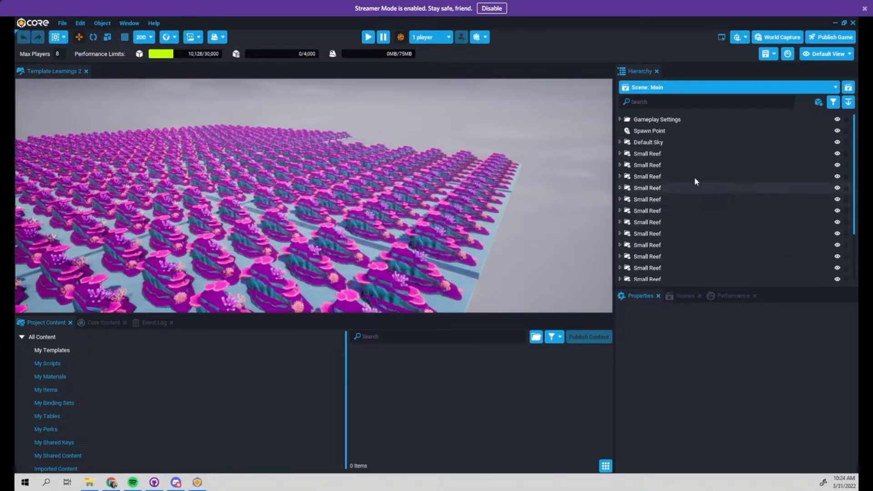
Step: Show the project's folder in File Explorer and go up to the Maps folder holding all projects
{"action": "left_click", "coordinate": [62, 23]}
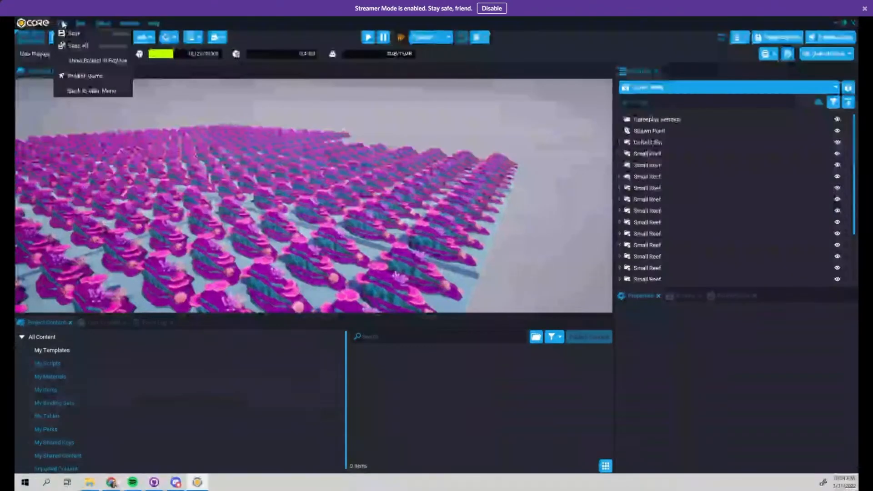
{"action": "left_click", "coordinate": [119, 61]}
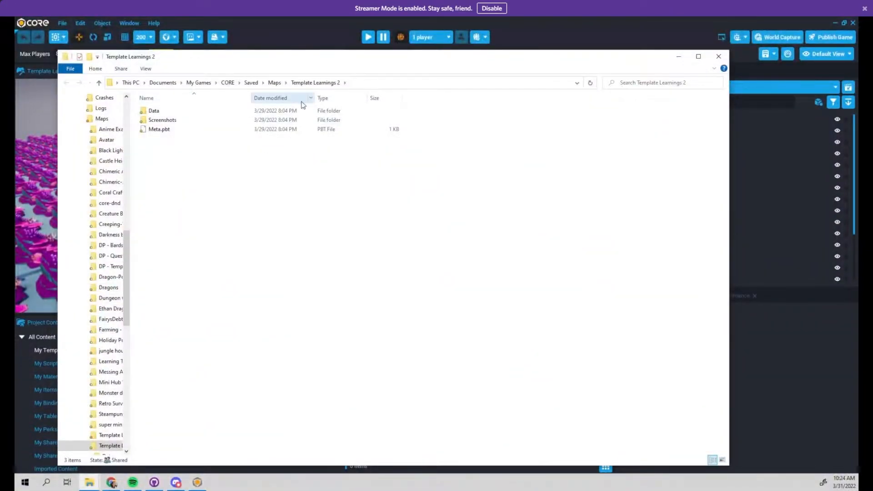
{"action": "left_click", "coordinate": [275, 84]}
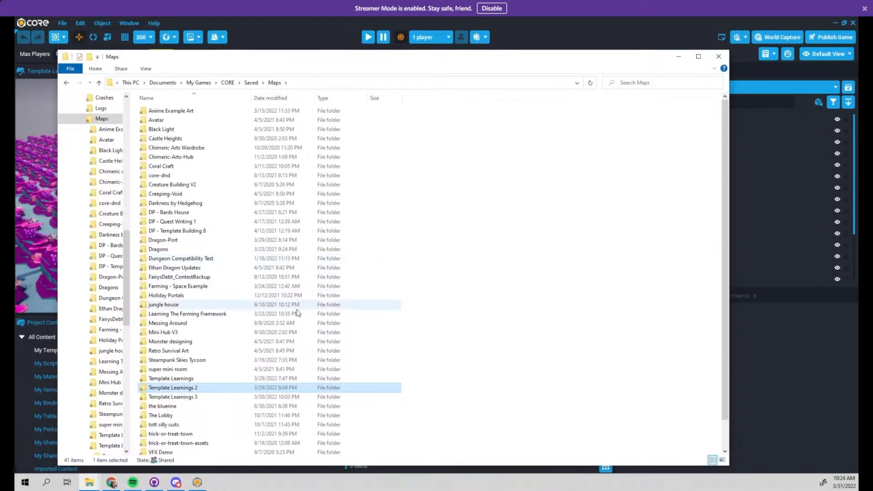
{"action": "scroll", "coordinate": [255, 364], "scroll_direction": "down", "scroll_amount": 1}
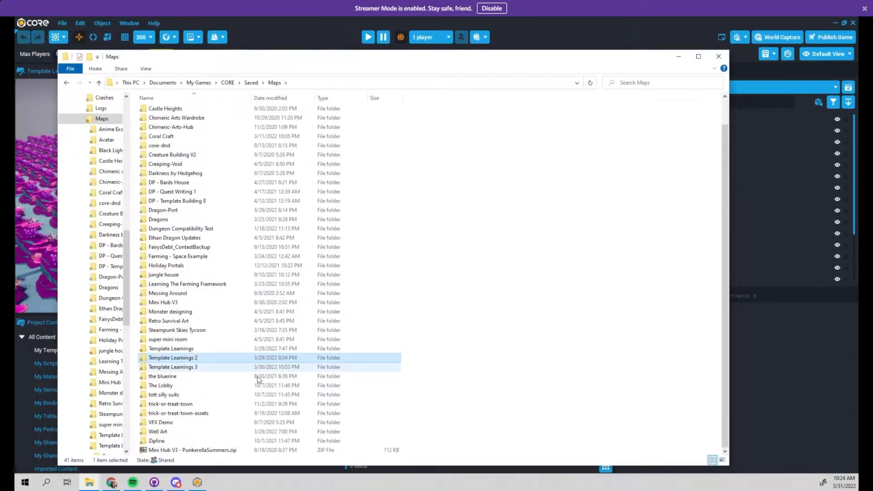
Step: Check the size of the Template Learnings folder in its properties and cancel the dialog
{"action": "left_click", "coordinate": [189, 350]}
{"action": "right_click", "coordinate": [190, 351]}
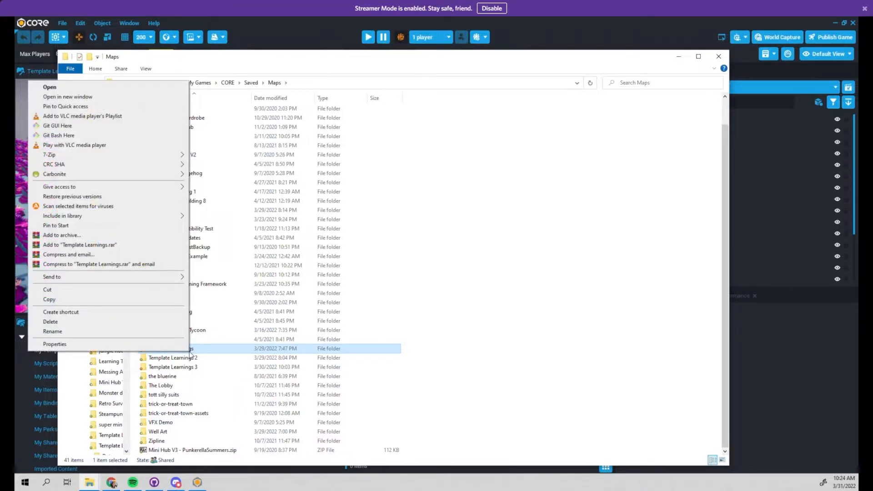
{"action": "left_click", "coordinate": [149, 344]}
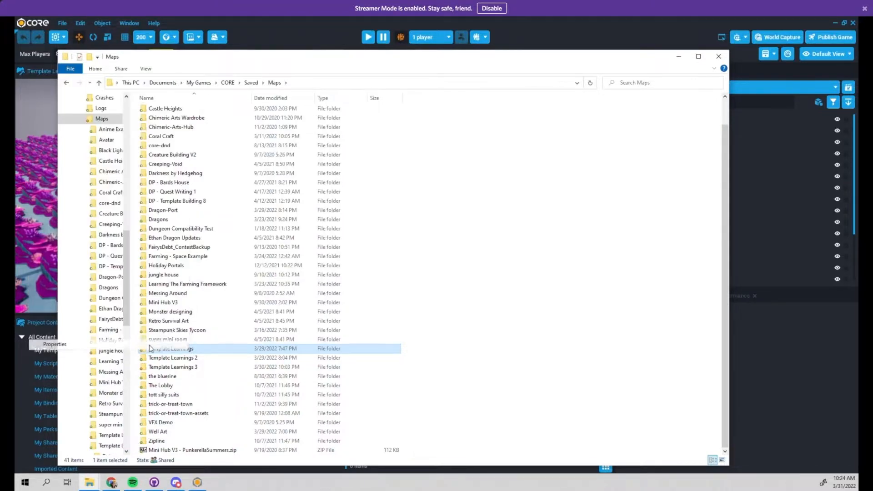
{"action": "left_click_drag", "start_coordinate": [342, 269], "coordinate": [428, 212]}
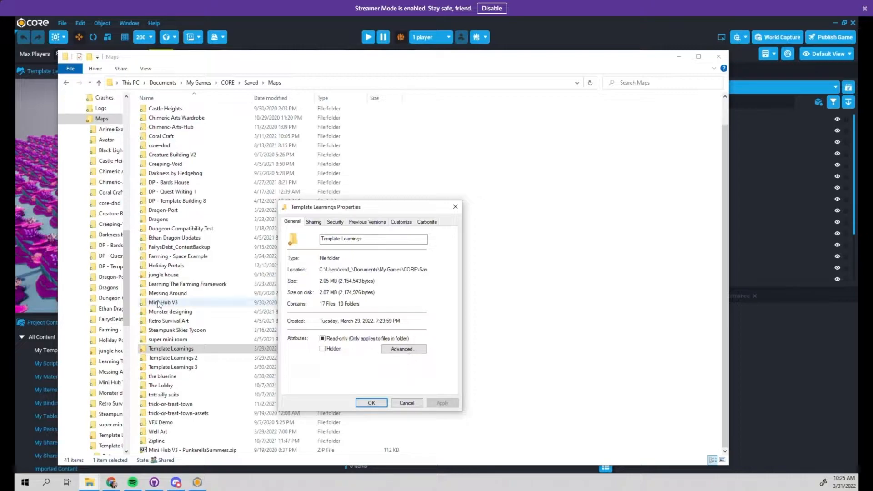
{"action": "left_click", "coordinate": [402, 403]}
Step: Check the size of the Template Learnings 2 folder in its properties, then minimize File Explorer
{"action": "left_click", "coordinate": [194, 359]}
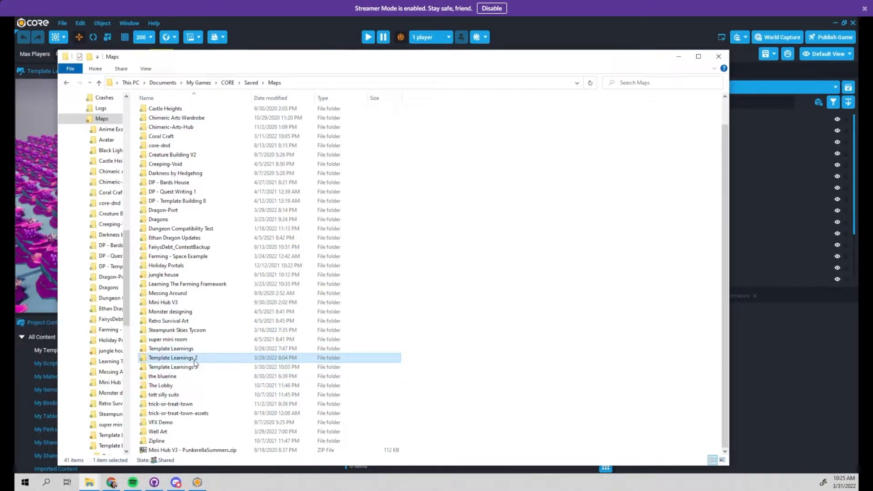
{"action": "right_click", "coordinate": [195, 362]}
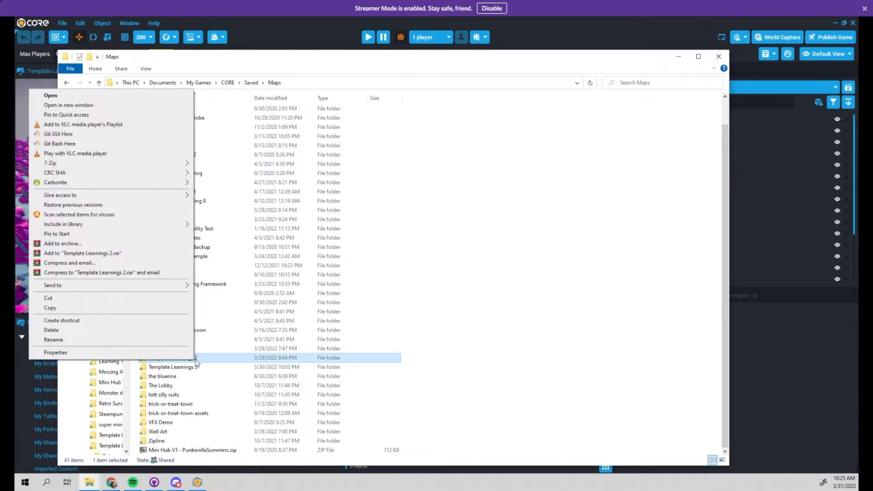
{"action": "left_click", "coordinate": [170, 353]}
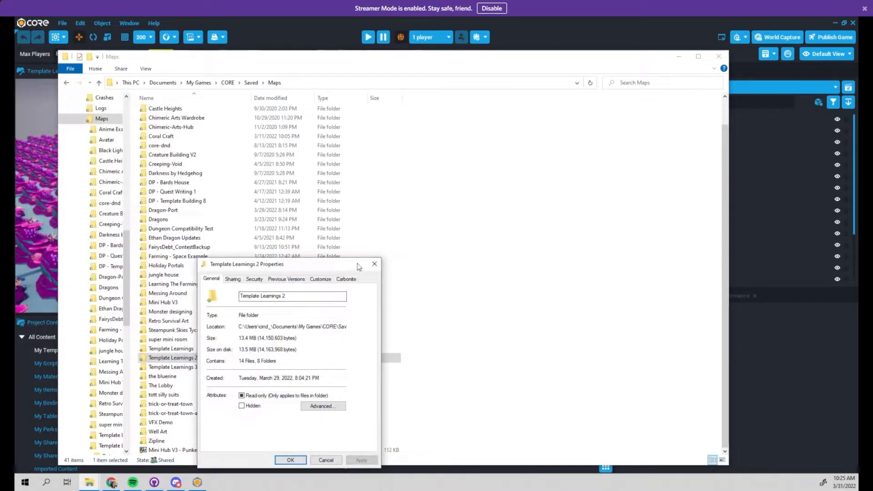
{"action": "left_click_drag", "start_coordinate": [394, 239], "coordinate": [407, 225]}
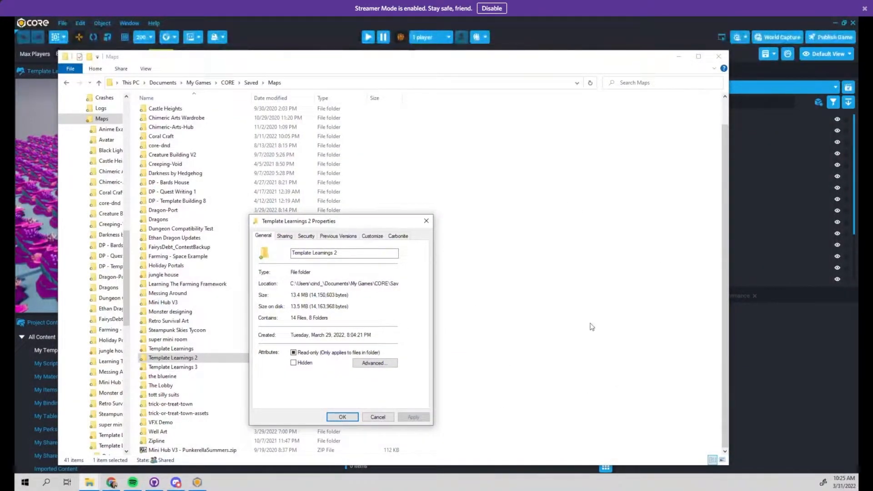
{"action": "left_click", "coordinate": [385, 417]}
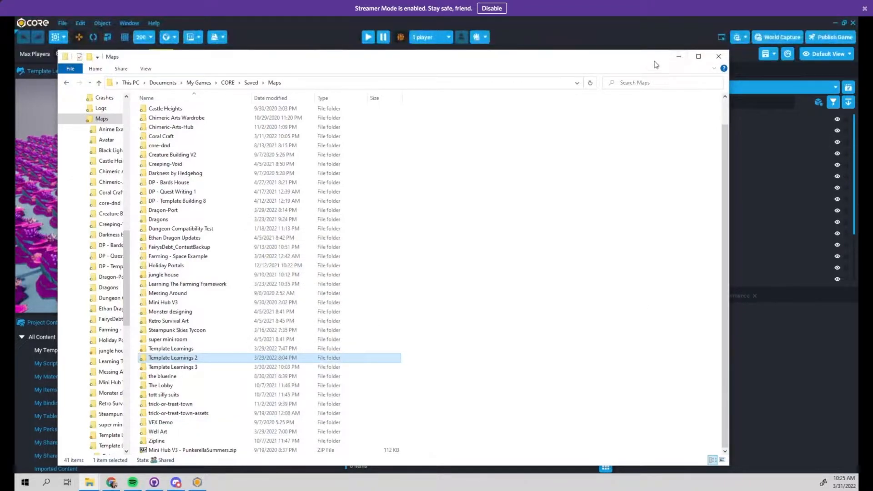
{"action": "left_click", "coordinate": [678, 58]}
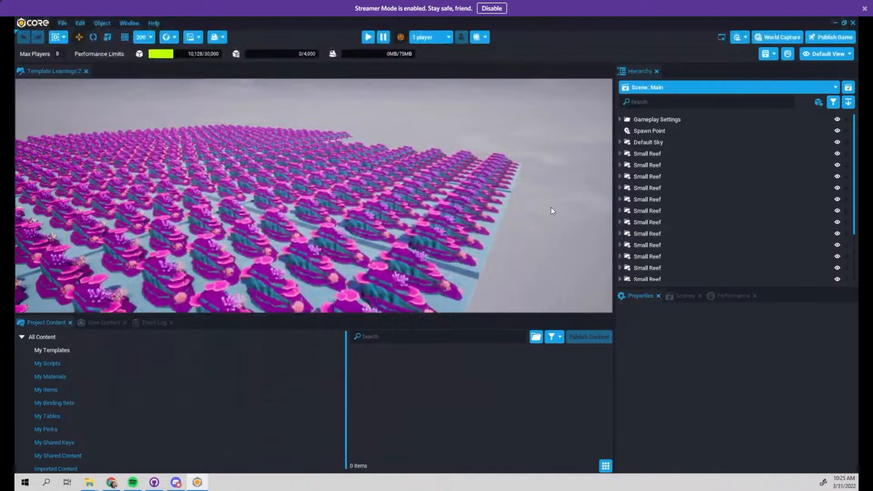
Step: Compare the Dragon Port images BaseObjectCount.png and RezzedMapObjectCount.png in maximized Photos, then minimize the viewer
{"action": "right_click_drag", "start_coordinate": [473, 236], "coordinate": [435, 222]}
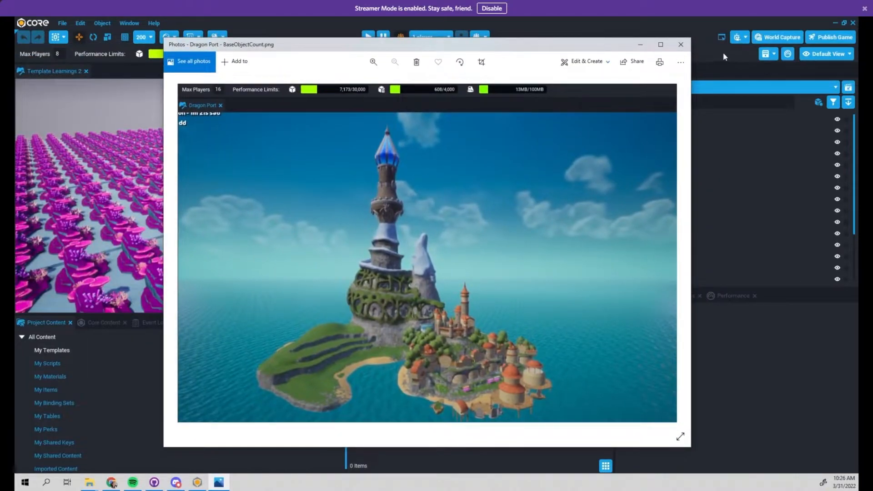
{"action": "left_click", "coordinate": [666, 47]}
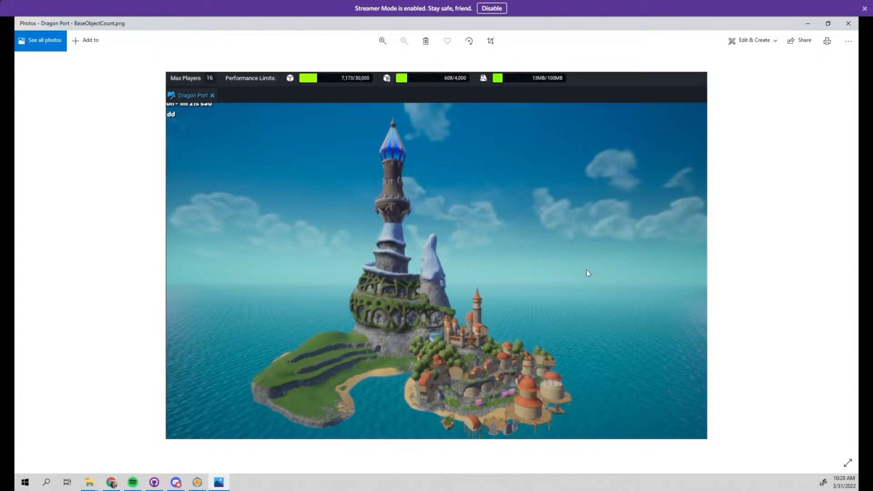
{"action": "mouse_move", "coordinate": [844, 252]}
{"action": "left_click", "coordinate": [845, 251]}
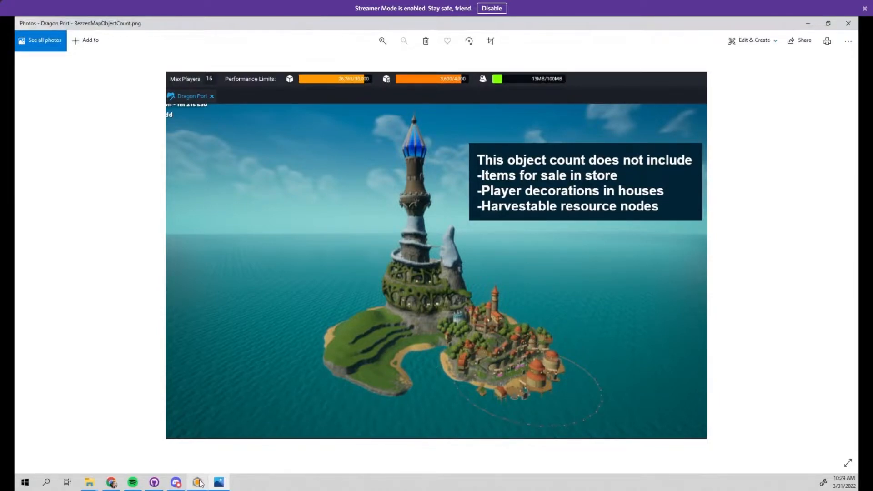
{"action": "left_click", "coordinate": [808, 25]}
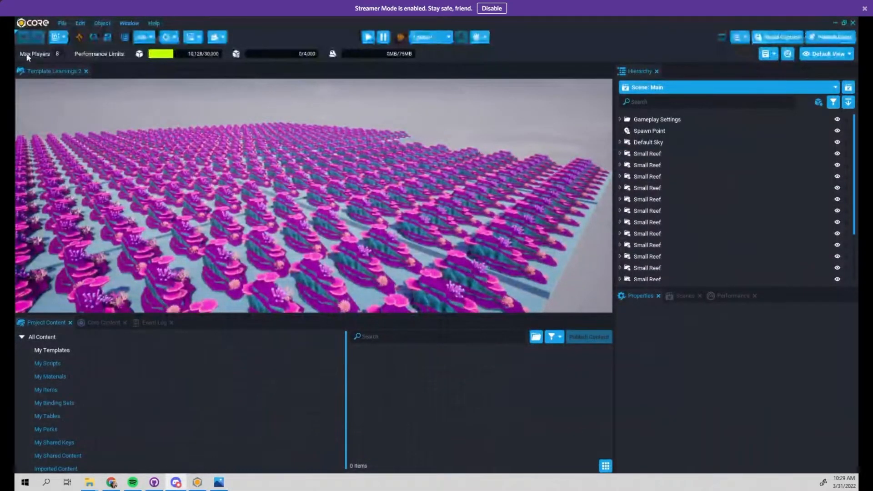
Step: Return to the main menu, open the Template Learnings 3 project and enlarge its viewport over the project content area
{"action": "left_click", "coordinate": [63, 23]}
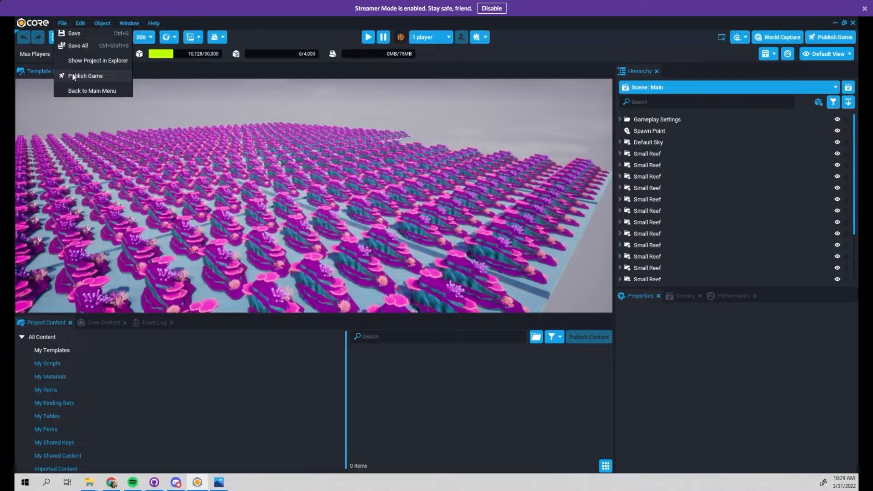
{"action": "left_click", "coordinate": [103, 92]}
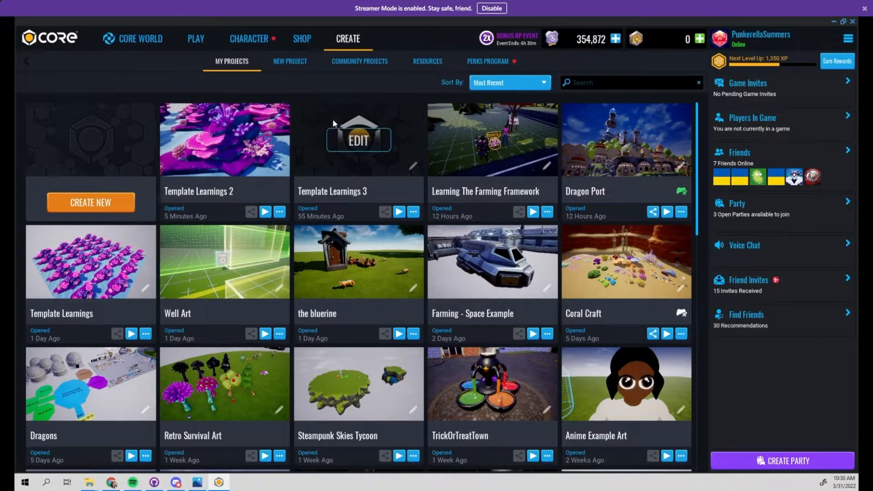
{"action": "left_click", "coordinate": [330, 147]}
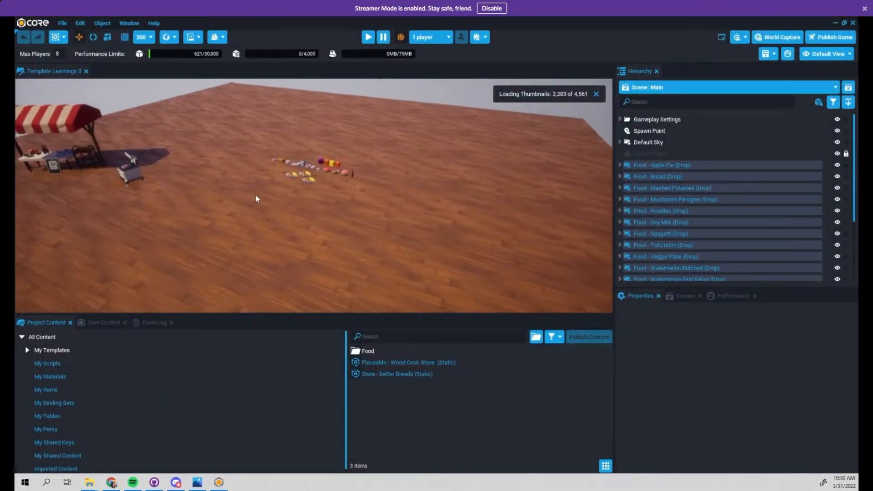
{"action": "right_click_drag", "start_coordinate": [256, 195], "coordinate": [309, 196]}
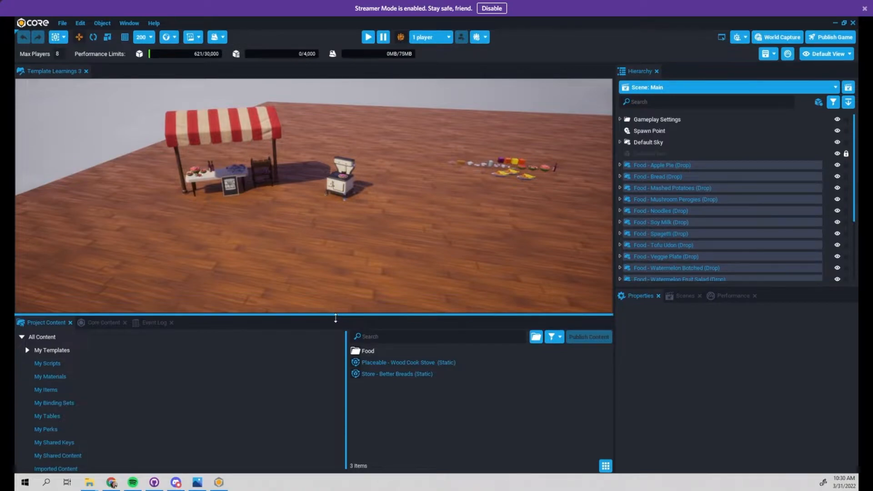
{"action": "left_click_drag", "start_coordinate": [335, 317], "coordinate": [332, 378]}
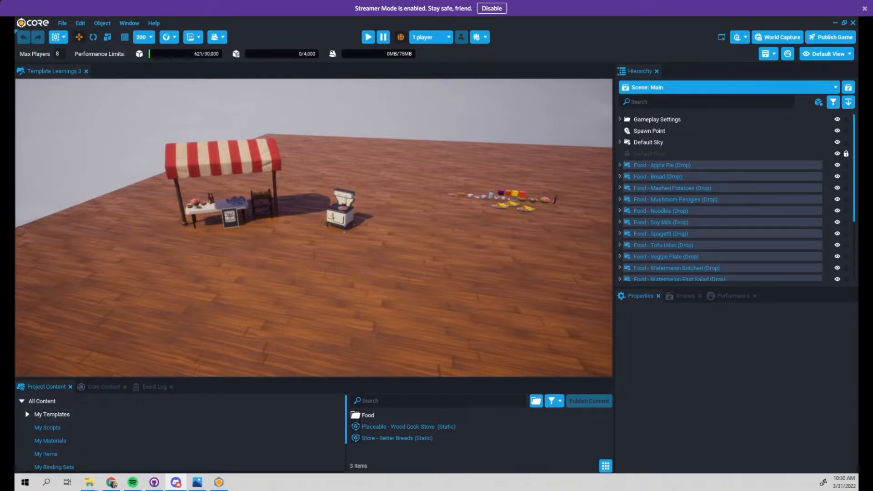
{"action": "right_click_drag", "start_coordinate": [189, 216], "coordinate": [281, 297]}
{"action": "right_click_drag", "start_coordinate": [205, 304], "coordinate": [339, 321]}
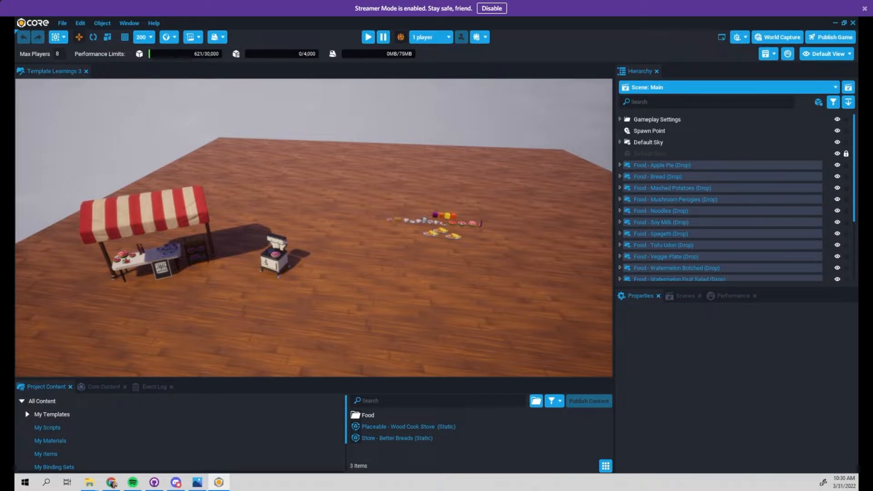
{"action": "right_click_drag", "start_coordinate": [298, 248], "coordinate": [291, 235]}
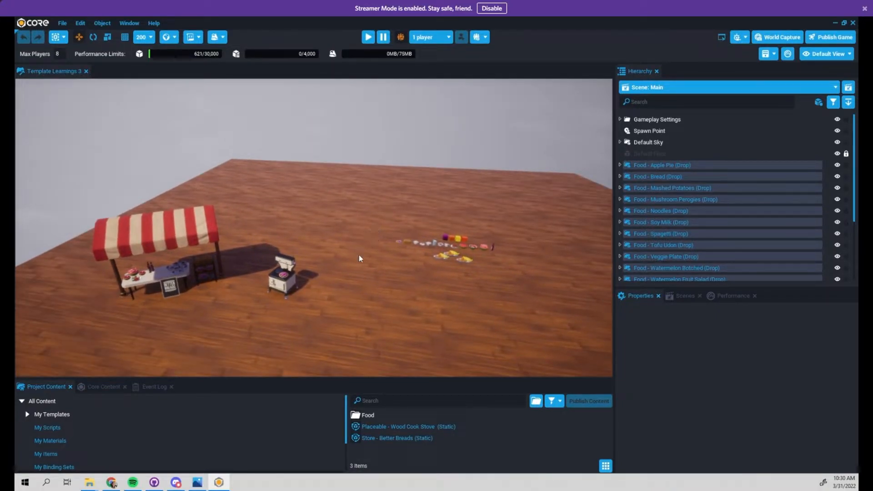
{"action": "right_click_drag", "start_coordinate": [398, 216], "coordinate": [373, 226]}
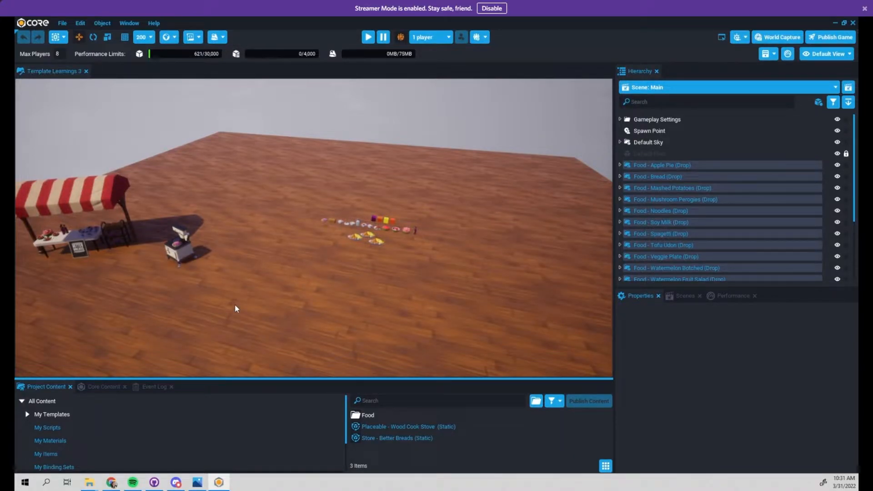
{"action": "mouse_move", "coordinate": [326, 272]}
{"action": "right_mouse_down"}
{"action": "mouse_move", "coordinate": [365, 255]}
{"action": "mouse_move", "coordinate": [296, 257]}
{"action": "mouse_move", "coordinate": [283, 281]}
{"action": "mouse_move", "coordinate": [321, 274]}
{"action": "mouse_move", "coordinate": [378, 285]}
{"action": "mouse_move", "coordinate": [353, 237]}
{"action": "mouse_move", "coordinate": [255, 246]}
{"action": "mouse_move", "coordinate": [279, 266]}
{"action": "mouse_move", "coordinate": [339, 278]}
{"action": "right_mouse_up"}
{"action": "right_click_drag", "start_coordinate": [272, 291], "coordinate": [293, 293]}
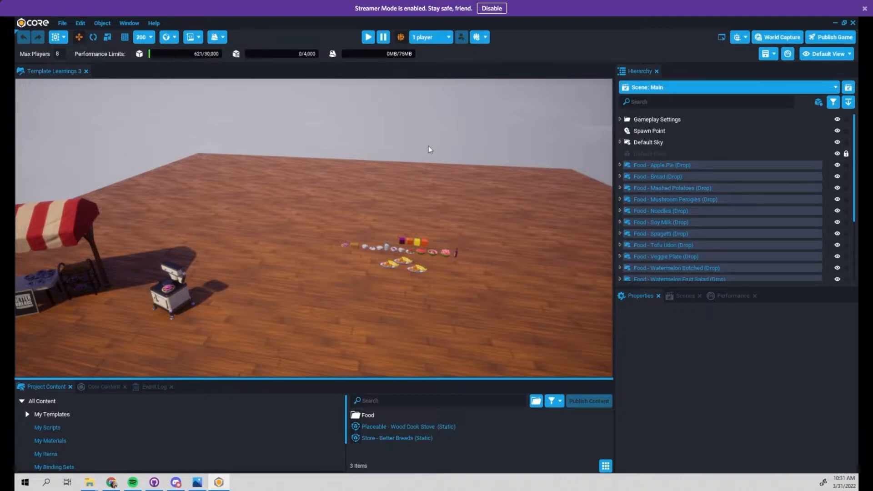
{"action": "right_click_drag", "start_coordinate": [337, 218], "coordinate": [334, 267]}
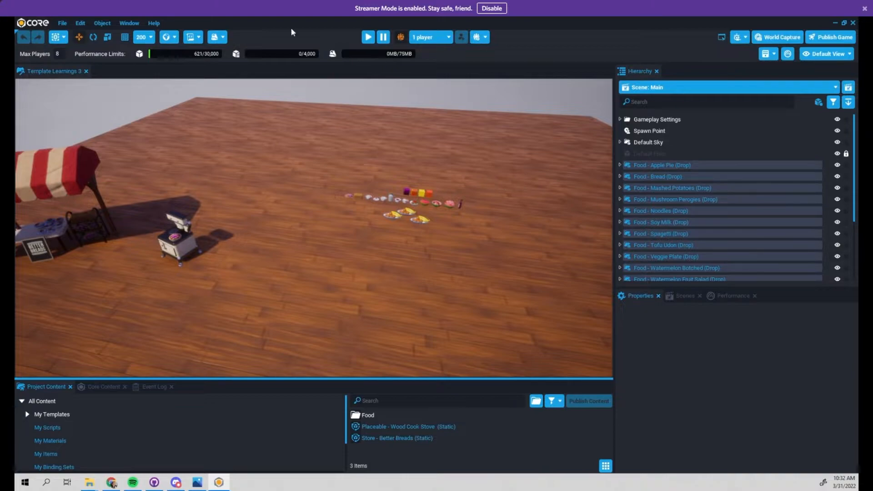
{"action": "right_click_drag", "start_coordinate": [380, 196], "coordinate": [407, 217]}
Step: Return to the main menu and open the published trick-or-treat-town project for editing
{"action": "left_click", "coordinate": [62, 25]}
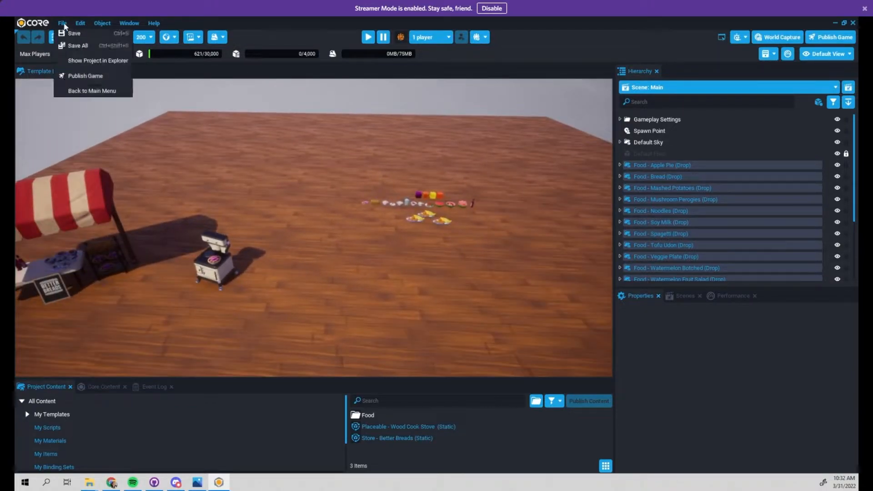
{"action": "left_click", "coordinate": [87, 90]}
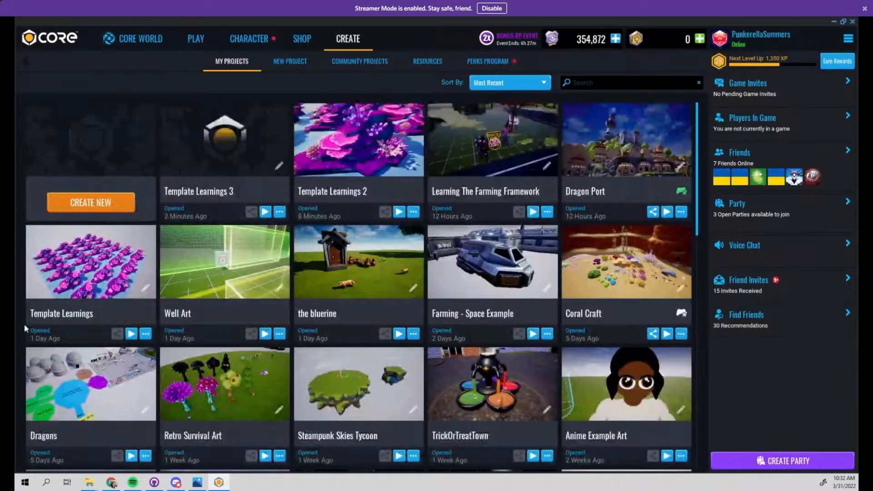
{"action": "scroll", "coordinate": [554, 341], "scroll_direction": "down", "scroll_amount": 1}
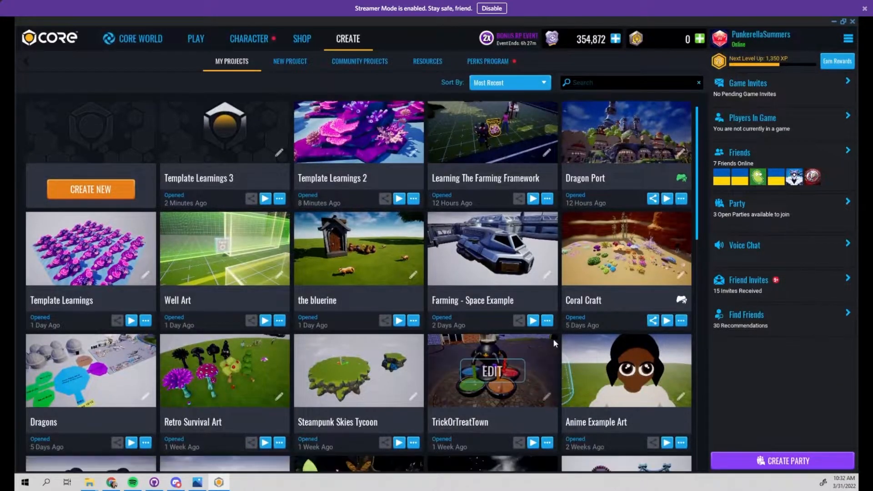
{"action": "scroll", "coordinate": [553, 339], "scroll_direction": "down", "scroll_amount": 4}
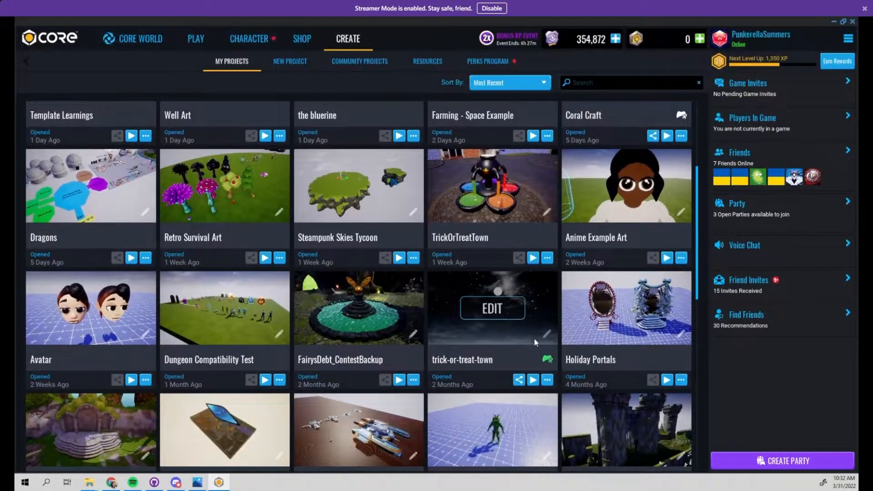
{"action": "left_click", "coordinate": [508, 313]}
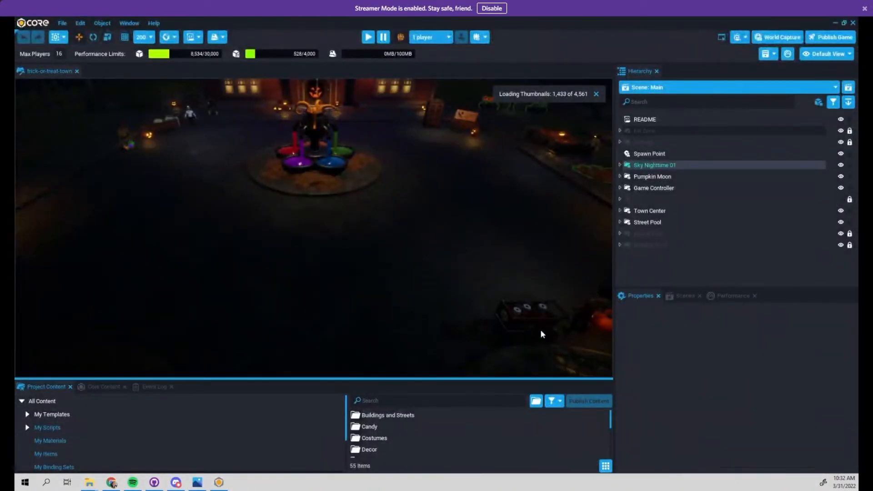
Step: Look over the town square in the Main scene, then switch to the Event Decor scene
{"action": "right_click_drag", "start_coordinate": [260, 223], "coordinate": [485, 249]}
{"action": "key", "text": "w"}
{"action": "key", "text": "s"}
{"action": "right_click_drag", "start_coordinate": [455, 274], "coordinate": [404, 259]}
{"action": "right_click_drag", "start_coordinate": [195, 252], "coordinate": [265, 279]}
{"action": "left_click", "coordinate": [673, 89]}
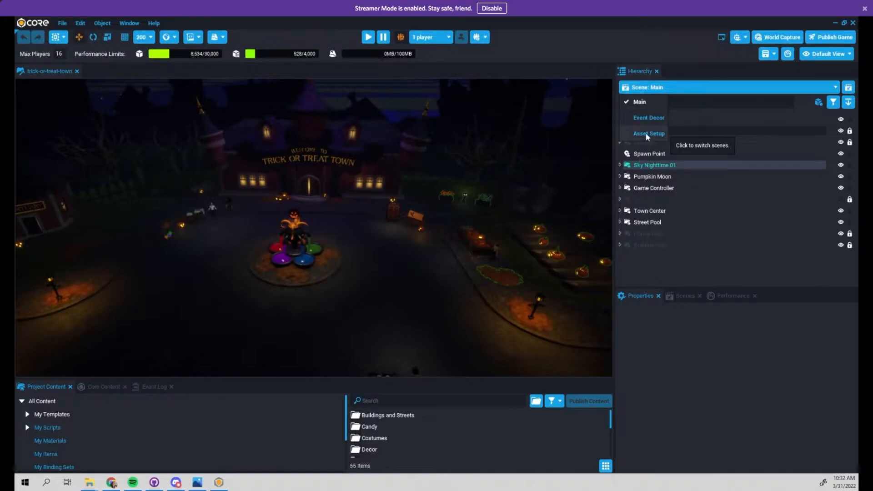
{"action": "left_click", "coordinate": [648, 118]}
{"action": "left_click", "coordinate": [372, 263]}
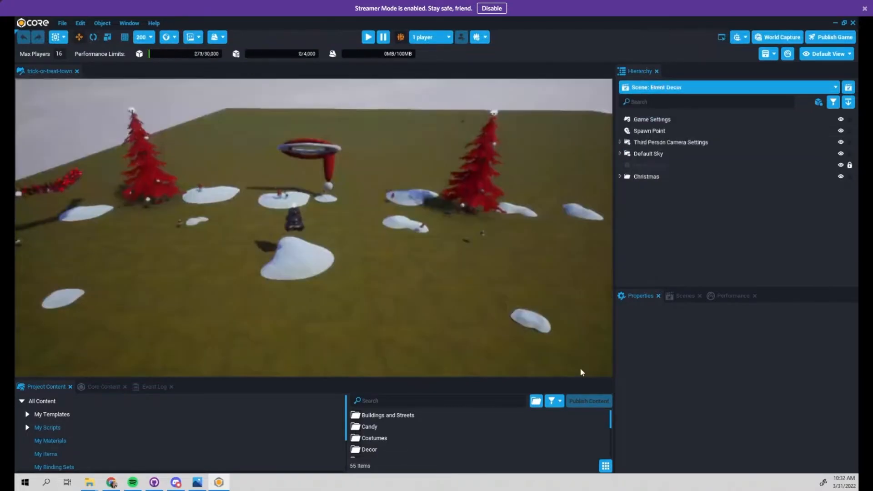
Step: Examine the Christmas trees, snow patches and garlands laid out in the Event Decor scene
{"action": "right_click_drag", "start_coordinate": [524, 319], "coordinate": [317, 243]}
{"action": "scroll", "coordinate": [317, 247], "scroll_direction": "down", "scroll_amount": 10}
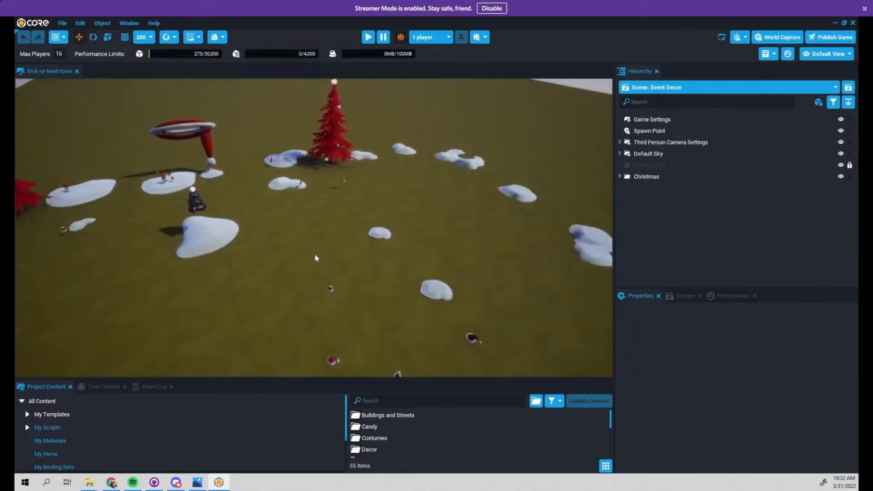
{"action": "scroll", "coordinate": [319, 252], "scroll_direction": "up", "scroll_amount": 10}
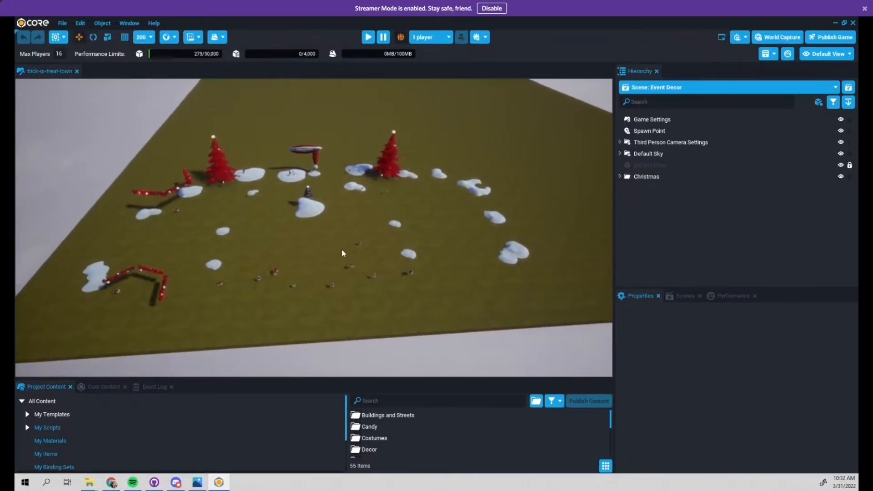
{"action": "scroll", "coordinate": [323, 250], "scroll_direction": "down", "scroll_amount": 5}
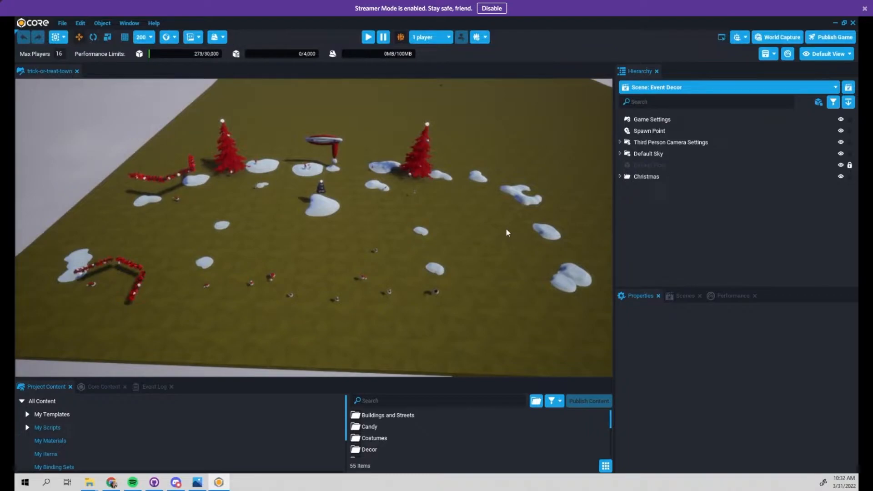
{"action": "right_click_drag", "start_coordinate": [387, 210], "coordinate": [307, 164]}
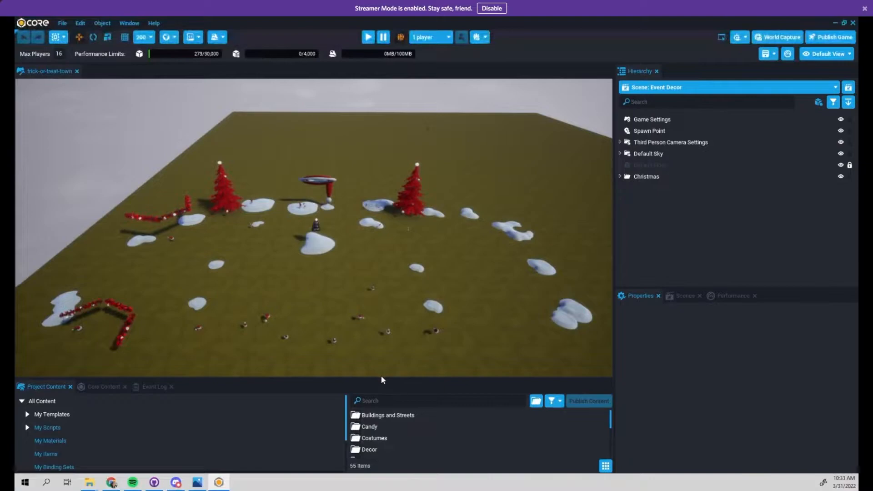
Step: Enlarge the project content area below the viewport while keeping the Christmas decorations in view
{"action": "left_click_drag", "start_coordinate": [379, 376], "coordinate": [376, 350]}
{"action": "right_click_drag", "start_coordinate": [206, 192], "coordinate": [218, 206]}
{"action": "mouse_move", "coordinate": [341, 211]}
{"action": "right_mouse_down"}
{"action": "mouse_move", "coordinate": [338, 227]}
{"action": "mouse_move", "coordinate": [356, 218]}
{"action": "mouse_move", "coordinate": [340, 227]}
{"action": "right_mouse_up"}
{"action": "key", "text": "w"}
{"action": "key", "text": "s"}
{"action": "mouse_move", "coordinate": [410, 221]}
{"action": "right_mouse_down"}
{"action": "mouse_move", "coordinate": [438, 226]}
{"action": "mouse_move", "coordinate": [409, 234]}
{"action": "right_mouse_up"}
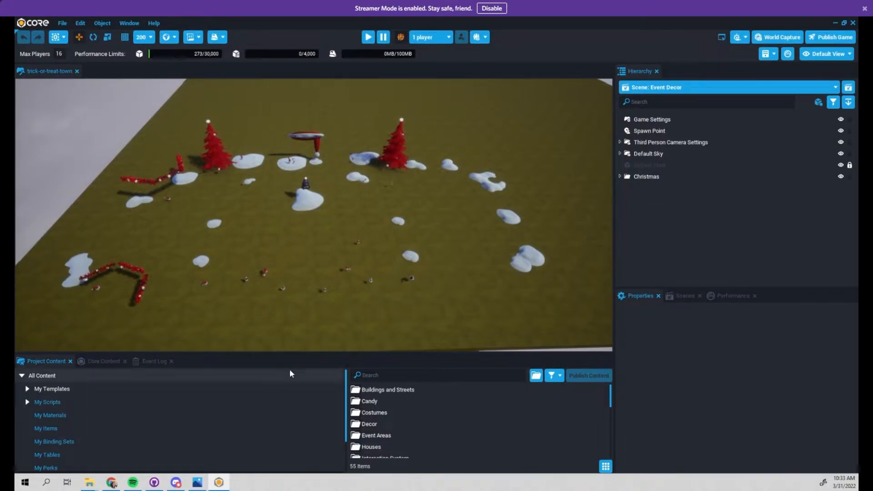
{"action": "left_click_drag", "start_coordinate": [293, 360], "coordinate": [293, 328]}
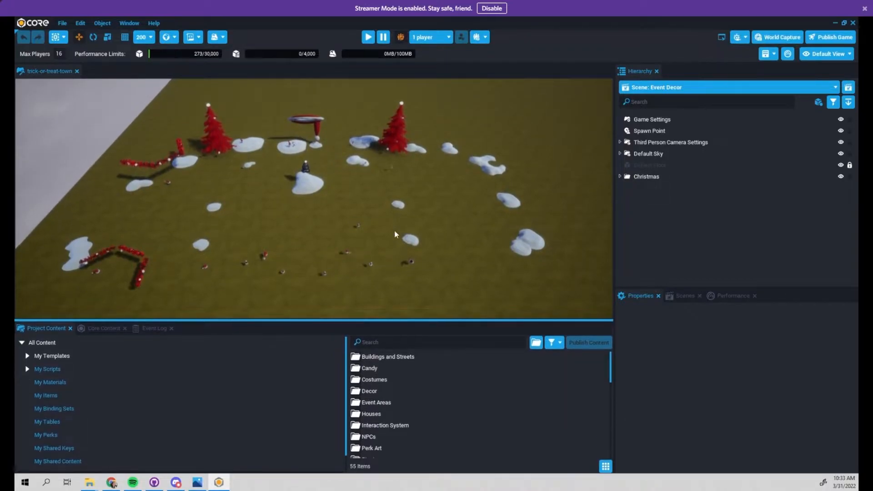
{"action": "scroll", "coordinate": [382, 233], "scroll_direction": "up", "scroll_amount": 2}
{"action": "mouse_move", "coordinate": [382, 233]}
{"action": "right_mouse_down"}
{"action": "mouse_move", "coordinate": [395, 221]}
{"action": "mouse_move", "coordinate": [387, 225]}
{"action": "right_mouse_up"}
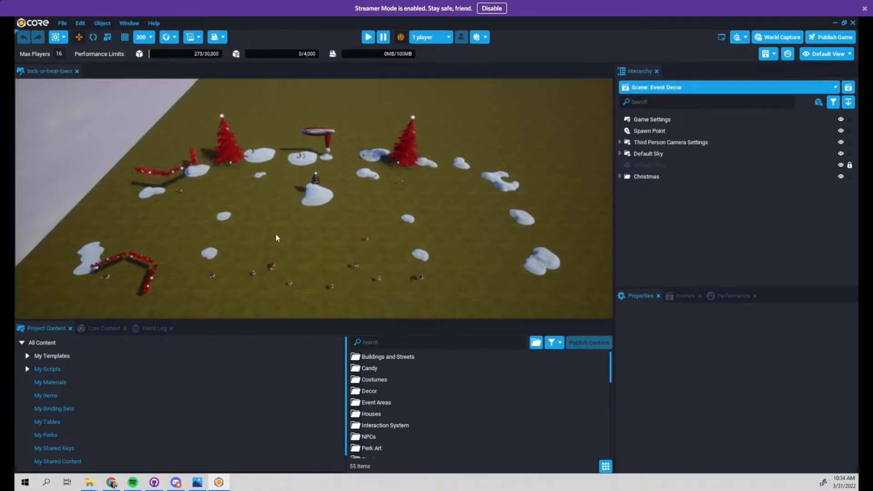
{"action": "right_click_drag", "start_coordinate": [324, 206], "coordinate": [394, 272]}
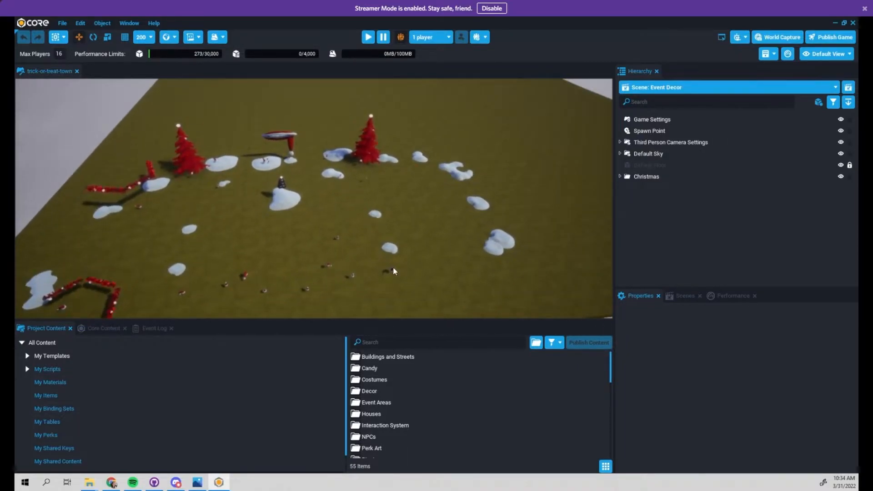
{"action": "right_click_drag", "start_coordinate": [426, 206], "coordinate": [410, 208]}
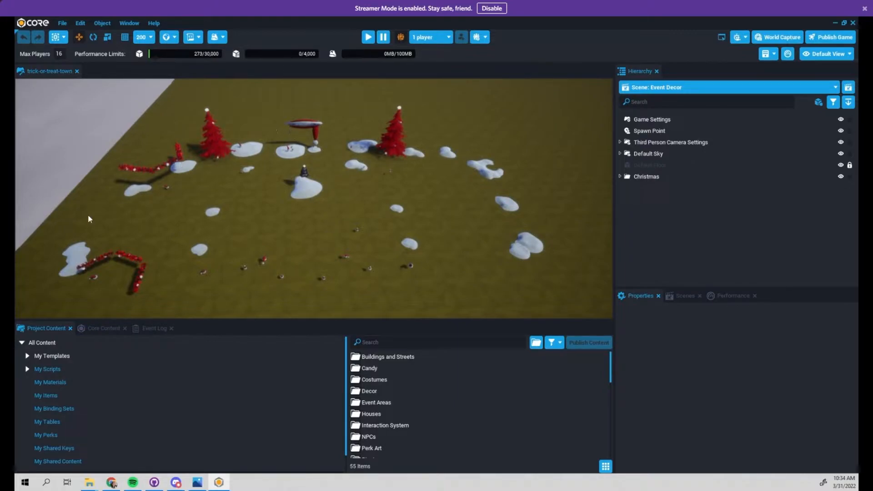
Step: Return to the main menu and open the Coral Craft project from its last save
{"action": "left_click", "coordinate": [63, 23]}
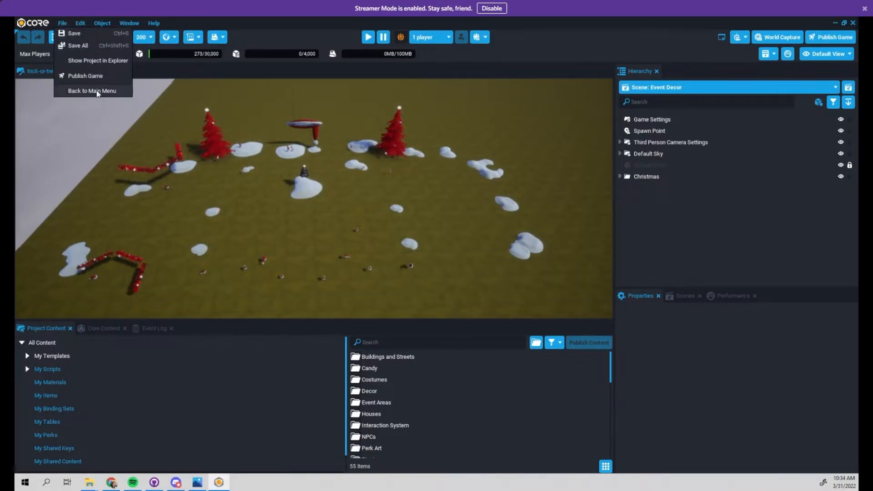
{"action": "left_click", "coordinate": [92, 91]}
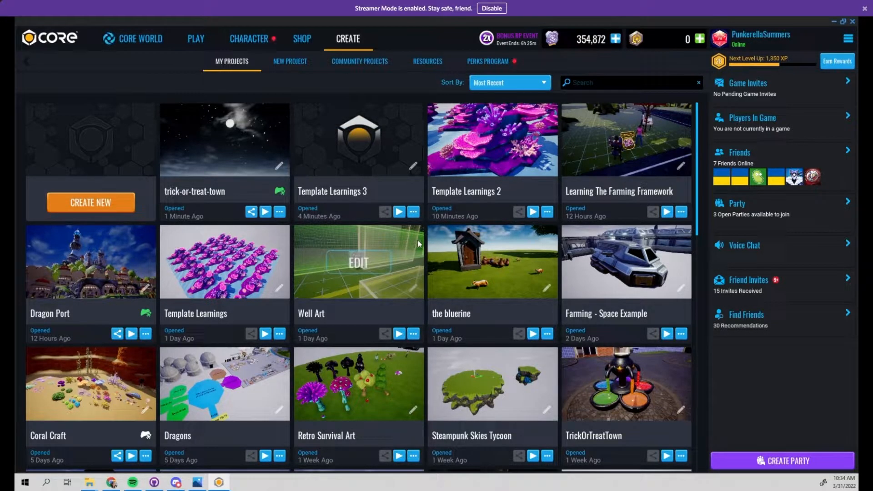
{"action": "scroll", "coordinate": [436, 225], "scroll_direction": "down", "scroll_amount": 3}
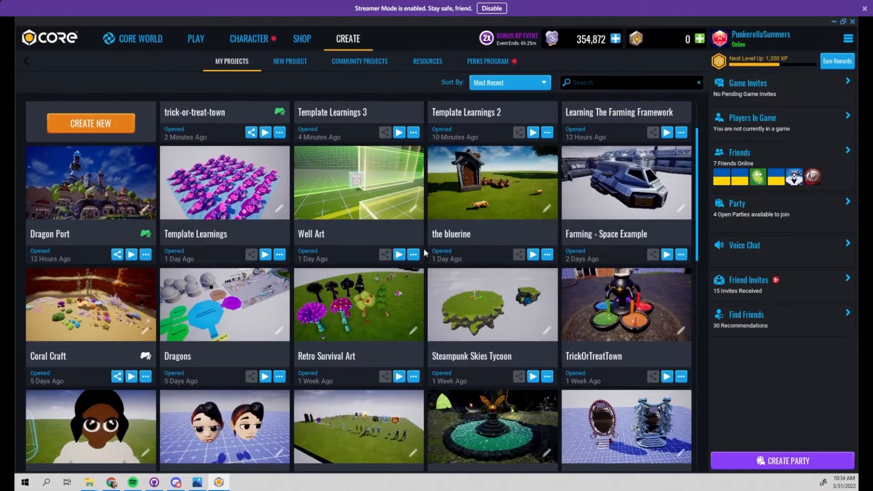
{"action": "scroll", "coordinate": [418, 275], "scroll_direction": "up", "scroll_amount": 3}
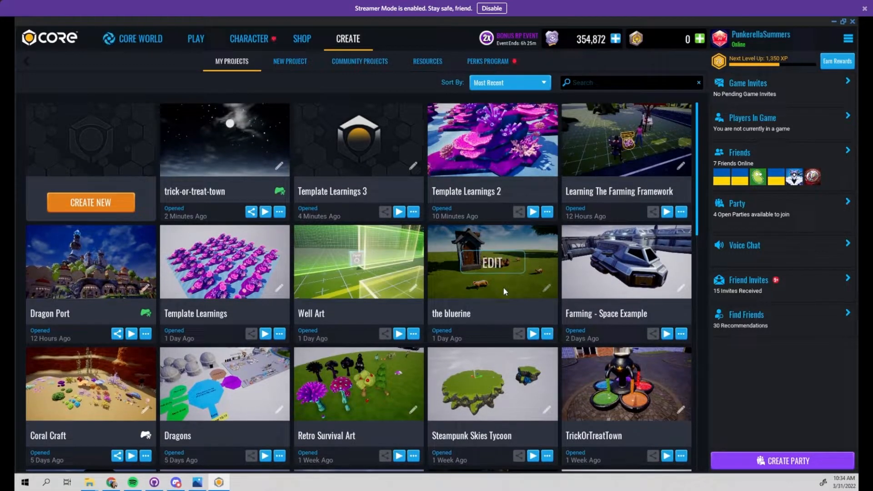
{"action": "scroll", "coordinate": [504, 291], "scroll_direction": "down", "scroll_amount": 1}
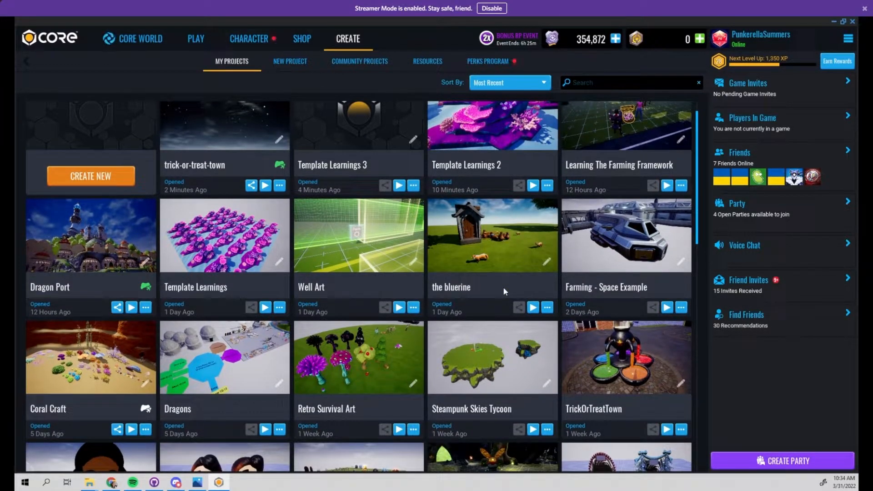
{"action": "scroll", "coordinate": [503, 286], "scroll_direction": "up", "scroll_amount": 1}
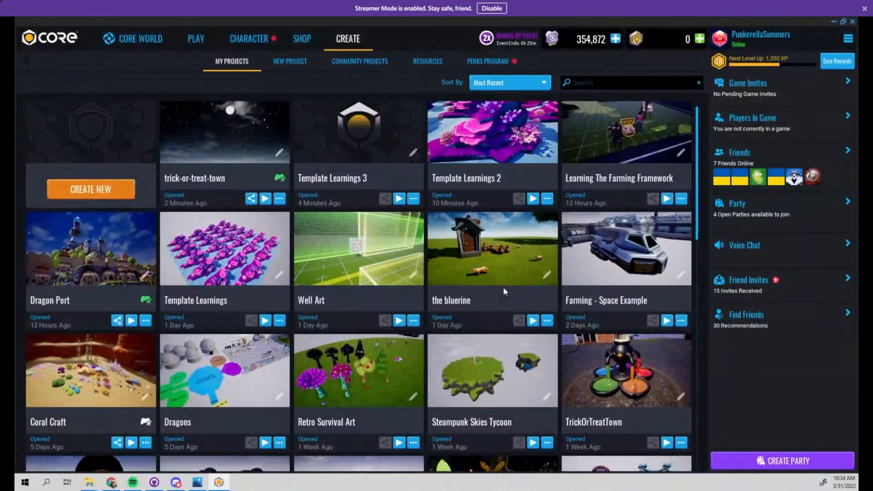
{"action": "scroll", "coordinate": [503, 288], "scroll_direction": "down", "scroll_amount": 3}
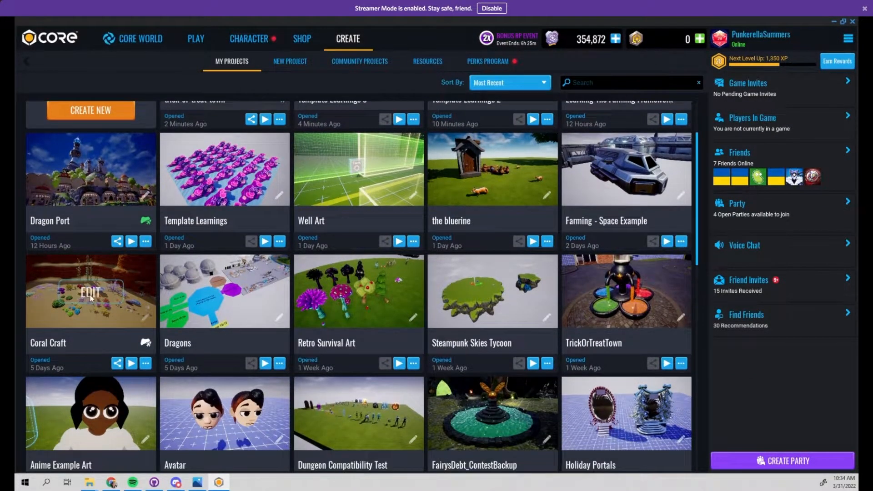
{"action": "left_click", "coordinate": [89, 295]}
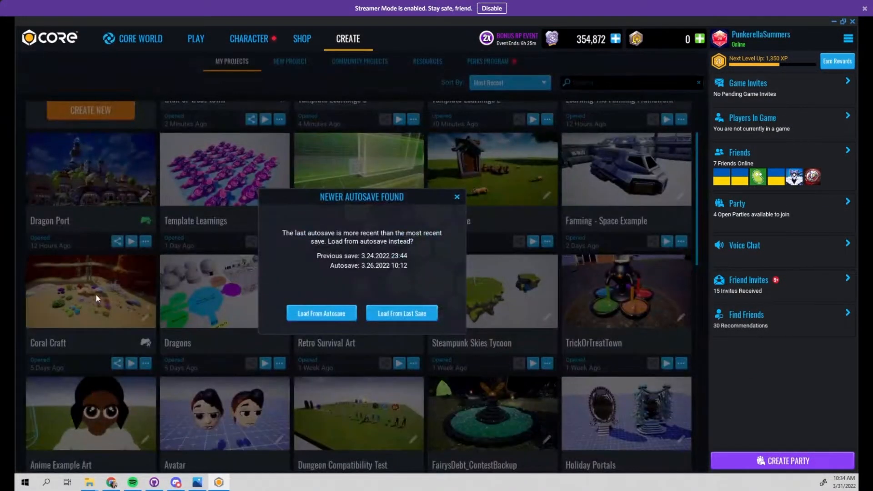
{"action": "left_click", "coordinate": [412, 319]}
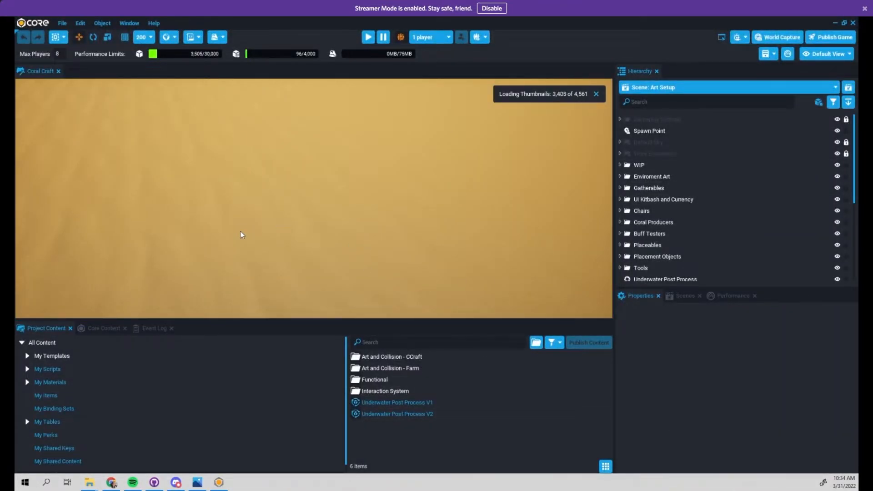
Step: Examine the assets in the Art Setup scene, from the colored buff circles to the purple tree corals with their buff testers
{"action": "right_click_drag", "start_coordinate": [255, 154], "coordinate": [247, 284]}
{"action": "key", "text": "w"}
{"action": "key", "text": "s"}
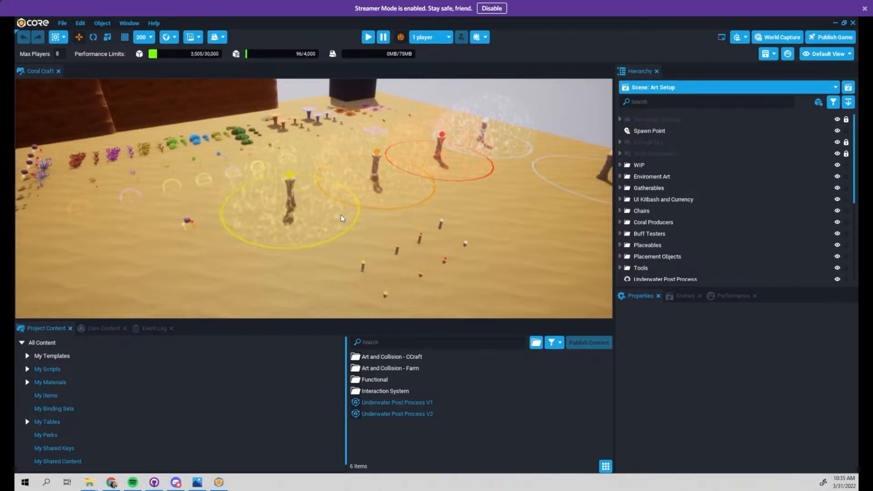
{"action": "right_click_drag", "start_coordinate": [381, 222], "coordinate": [254, 201]}
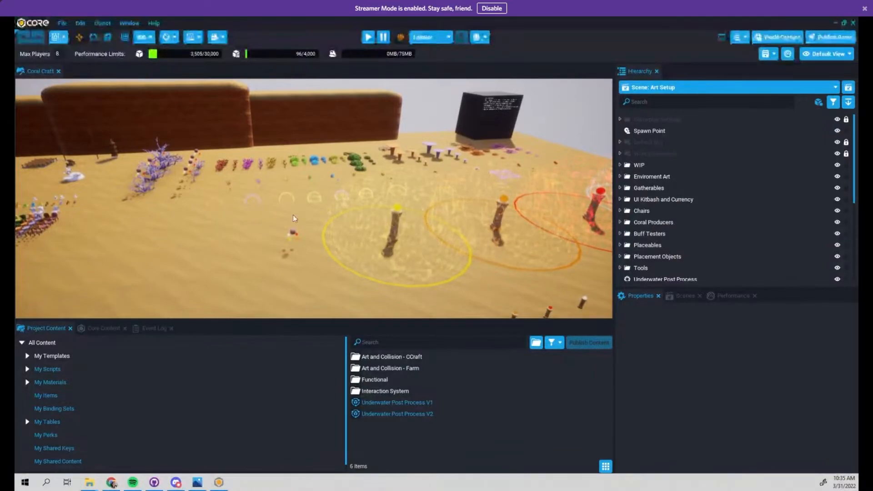
{"action": "right_click_drag", "start_coordinate": [331, 221], "coordinate": [400, 223]}
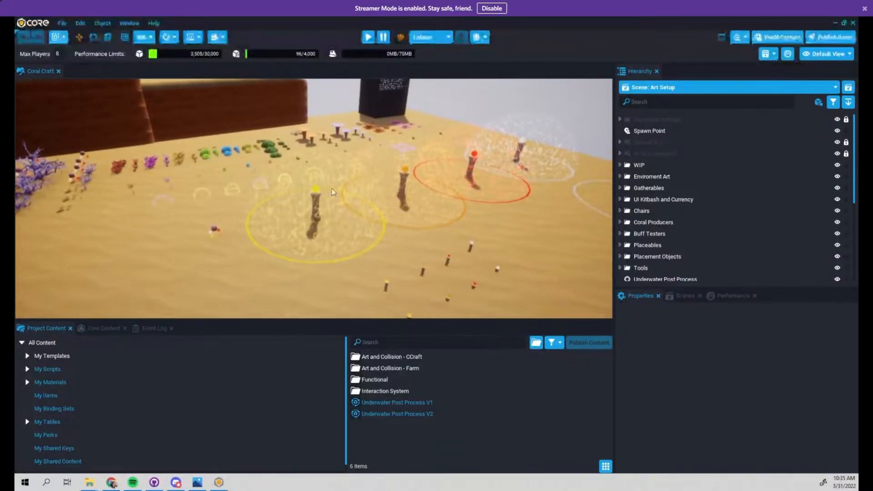
{"action": "right_click_drag", "start_coordinate": [305, 202], "coordinate": [397, 231]}
{"action": "key", "text": "a"}
{"action": "key", "text": "a"}
{"action": "key", "text": "a"}
{"action": "key", "text": "w"}
{"action": "key", "text": "s"}
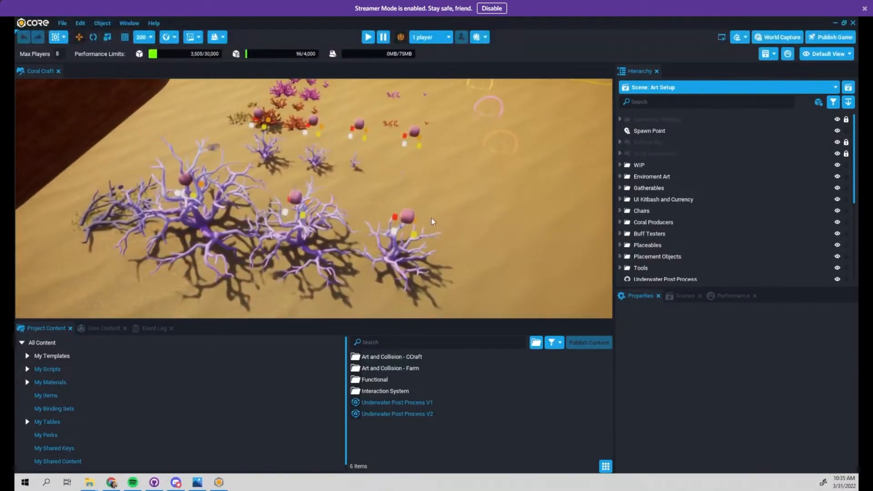
{"action": "mouse_move", "coordinate": [460, 239]}
{"action": "right_mouse_down"}
{"action": "mouse_move", "coordinate": [413, 222]}
{"action": "mouse_move", "coordinate": [384, 268]}
{"action": "mouse_move", "coordinate": [278, 200]}
{"action": "right_mouse_up"}
{"action": "key", "text": "d"}
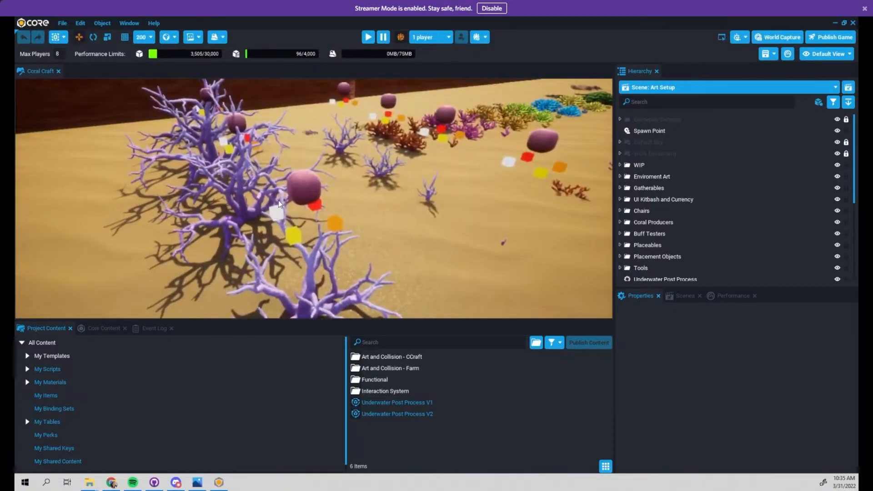
Step: Select the Healthy Coral shape above the purple tree coral and focus the view on it
{"action": "left_click", "coordinate": [303, 199]}
{"action": "key", "text": "f"}
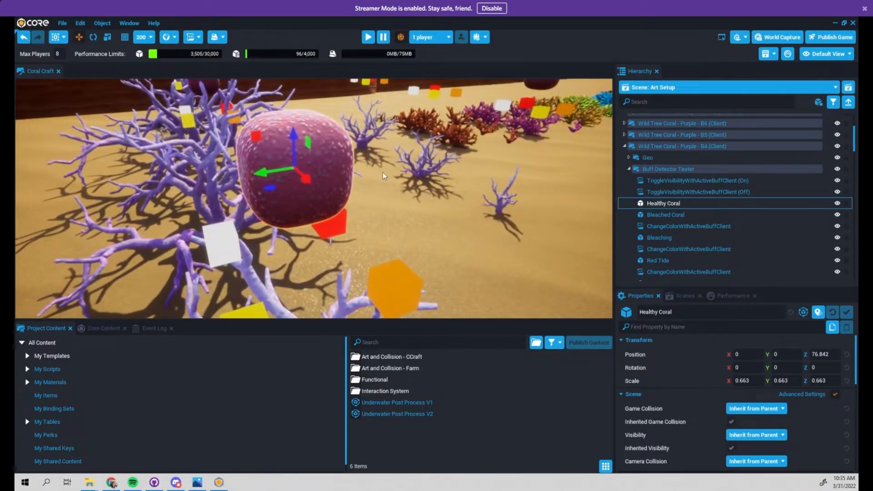
{"action": "mouse_move", "coordinate": [321, 239]}
{"action": "right_mouse_down"}
{"action": "mouse_move", "coordinate": [345, 239]}
{"action": "mouse_move", "coordinate": [299, 228]}
{"action": "right_mouse_up"}
{"action": "key", "text": "s"}
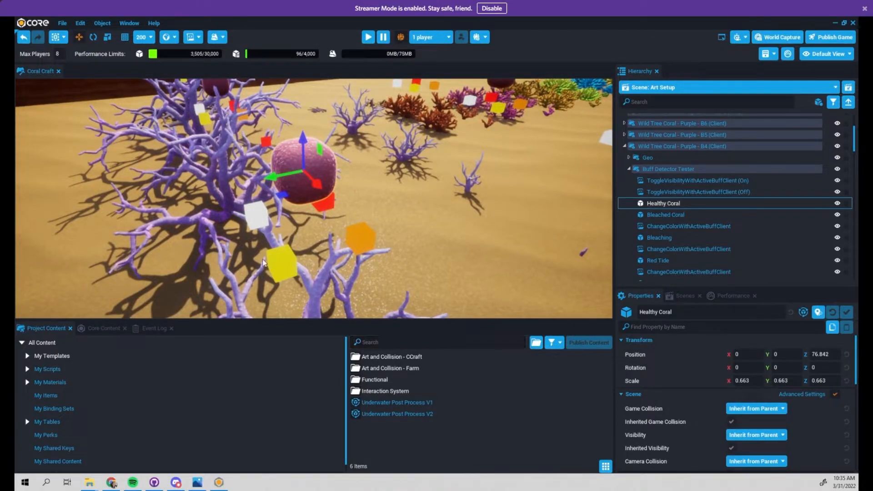
Step: Deinstance the Wild Tree Coral - Purple - B4 (Client) template and collapse its Buff Detector Tester group
{"action": "scroll", "coordinate": [672, 214], "scroll_direction": "up", "scroll_amount": 2}
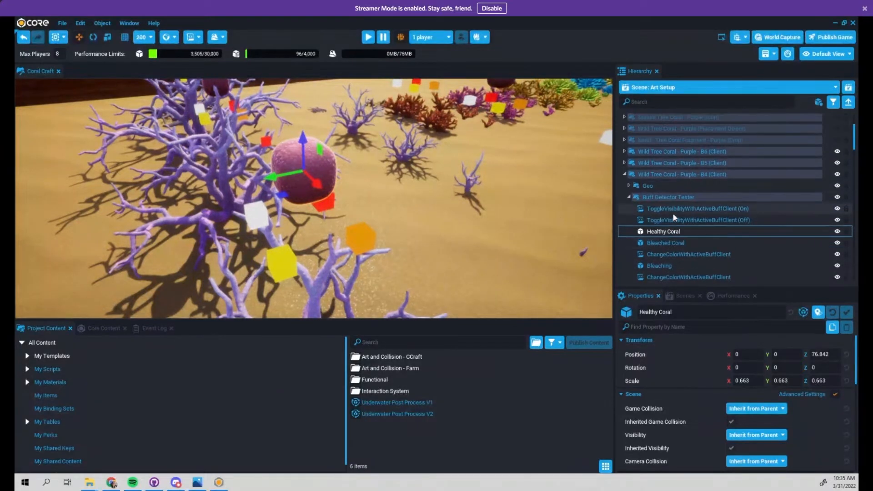
{"action": "left_click", "coordinate": [667, 211]}
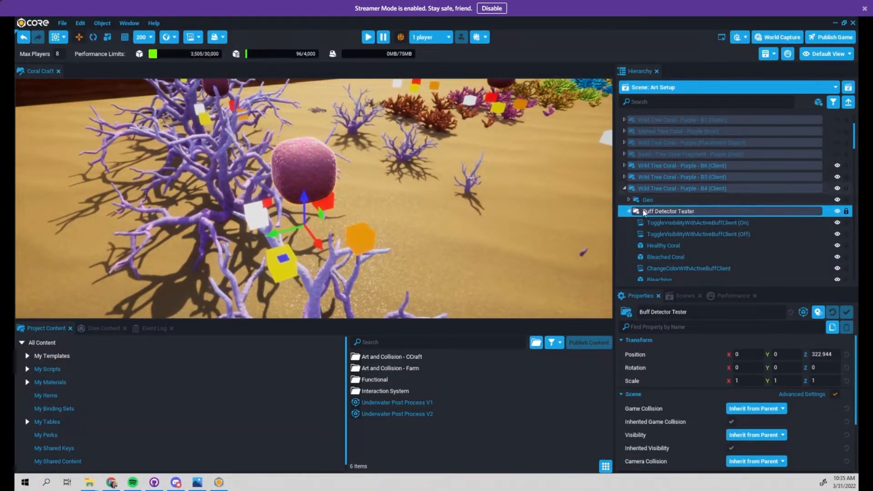
{"action": "right_click", "coordinate": [666, 188]}
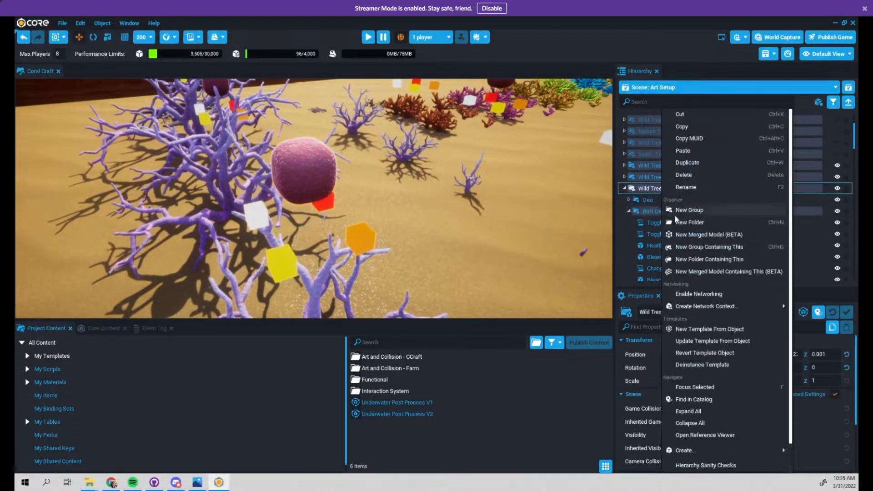
{"action": "left_click", "coordinate": [714, 363]}
{"action": "left_click", "coordinate": [629, 212]}
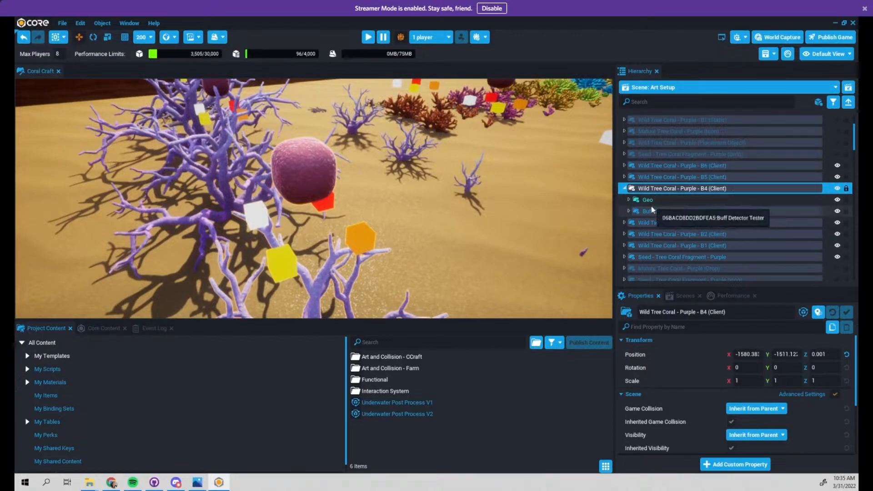
Step: Toggle the visibility of the B4 coral's Geo group, leaving it shown
{"action": "left_click", "coordinate": [649, 200]}
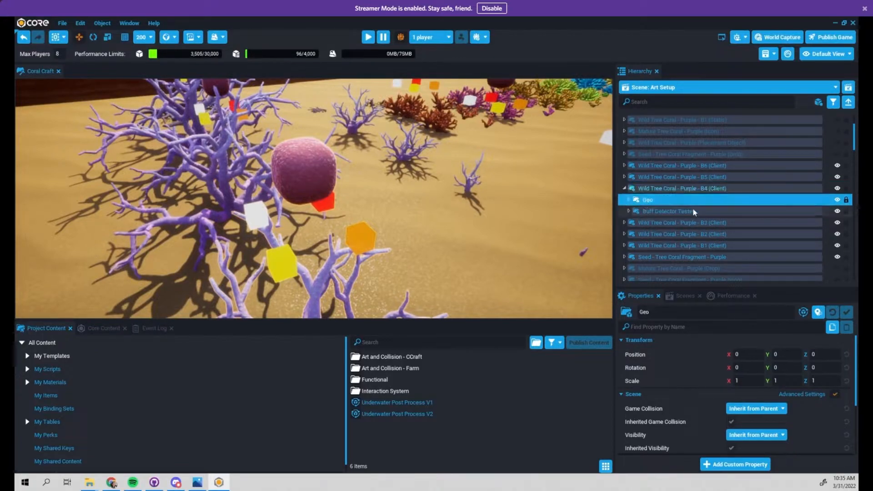
{"action": "left_click", "coordinate": [838, 202]}
{"action": "left_click", "coordinate": [839, 202]}
{"action": "left_click", "coordinate": [838, 201]}
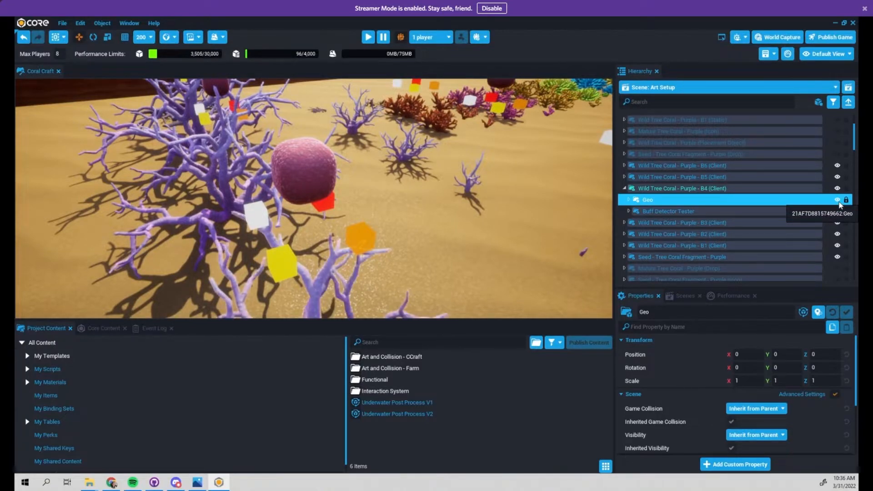
Step: Examine the scripts and shapes inside the B4 coral's Buff Detector Tester group, and view the surrounding purple tree corals from farther away
{"action": "left_click", "coordinate": [681, 213]}
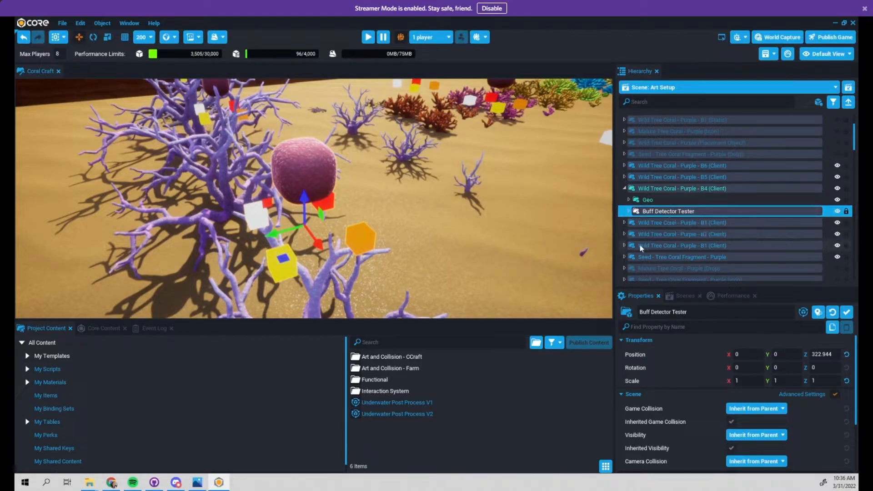
{"action": "left_click", "coordinate": [629, 211]}
{"action": "scroll", "coordinate": [683, 237], "scroll_direction": "down", "scroll_amount": 3}
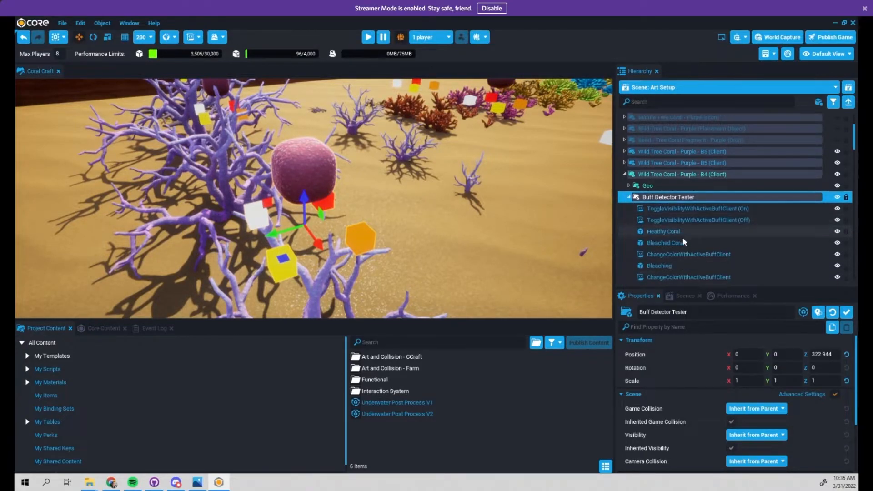
{"action": "scroll", "coordinate": [683, 241], "scroll_direction": "down", "scroll_amount": 1}
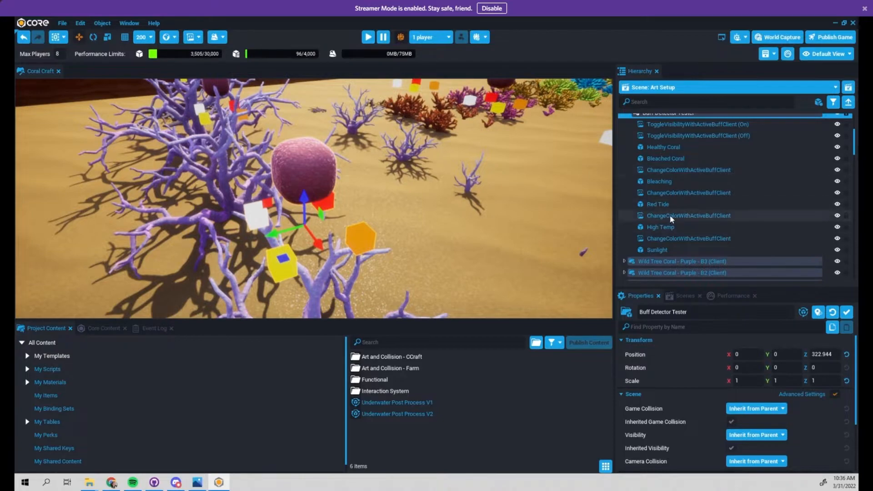
{"action": "scroll", "coordinate": [671, 218], "scroll_direction": "up", "scroll_amount": 2}
{"action": "left_click", "coordinate": [629, 155]}
{"action": "scroll", "coordinate": [695, 209], "scroll_direction": "up", "scroll_amount": 2}
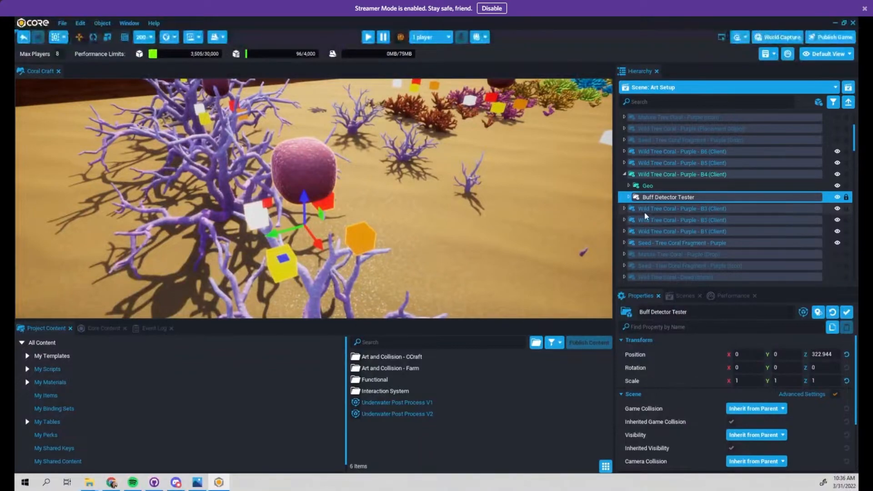
{"action": "right_click_drag", "start_coordinate": [423, 182], "coordinate": [386, 186]}
{"action": "key", "text": "s"}
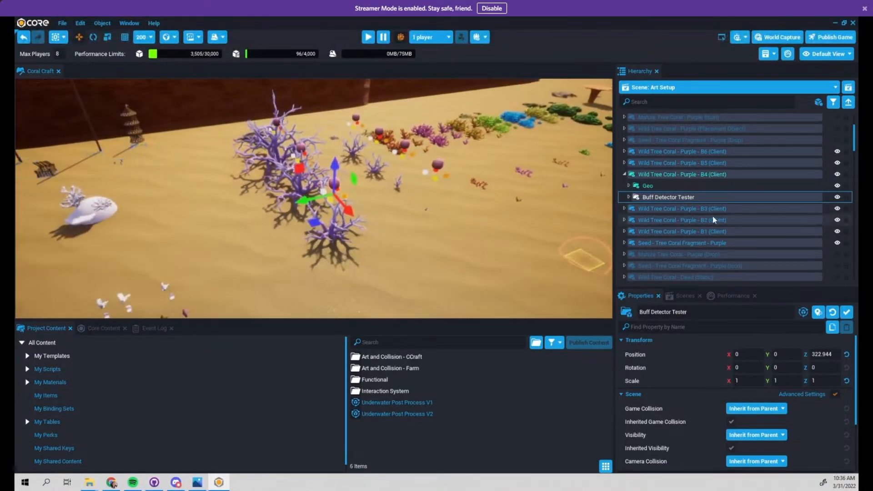
Step: Review the child objects of the Buff Detector Tester under Wild Tree Coral - Purple - B4 and deinstance its template
{"action": "left_click", "coordinate": [628, 198]}
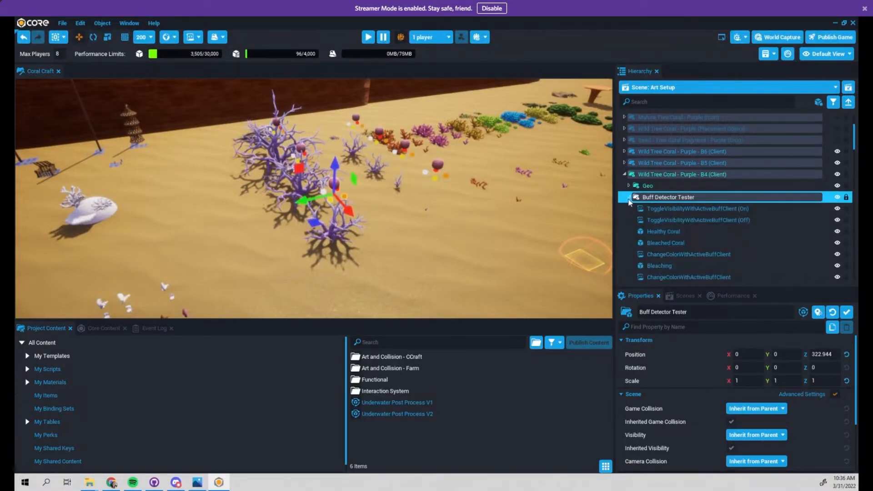
{"action": "left_click", "coordinate": [688, 210]}
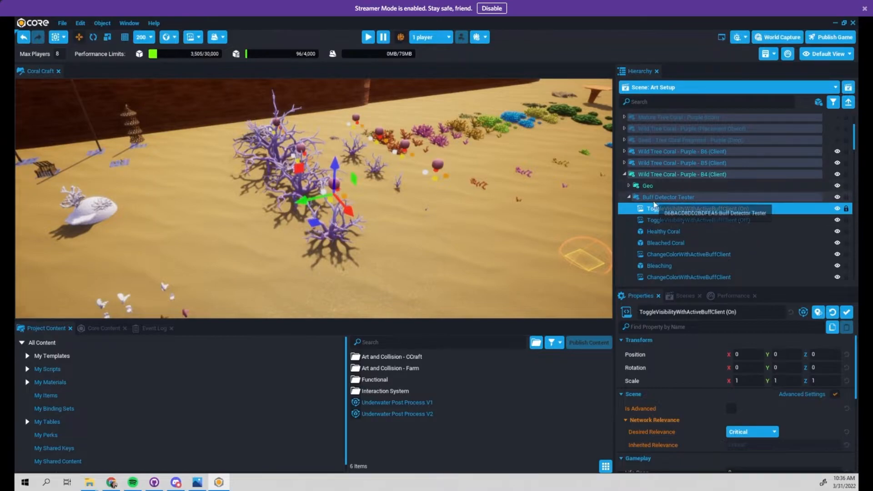
{"action": "right_click", "coordinate": [653, 202]}
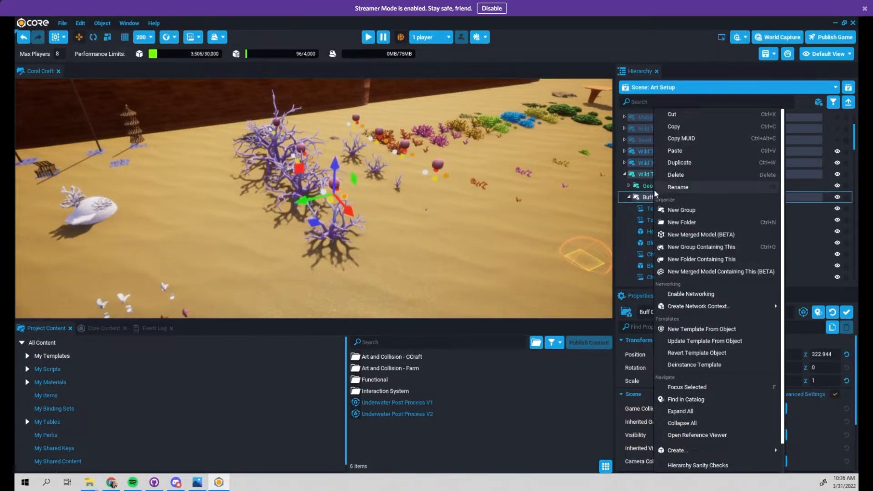
{"action": "left_click", "coordinate": [651, 210]}
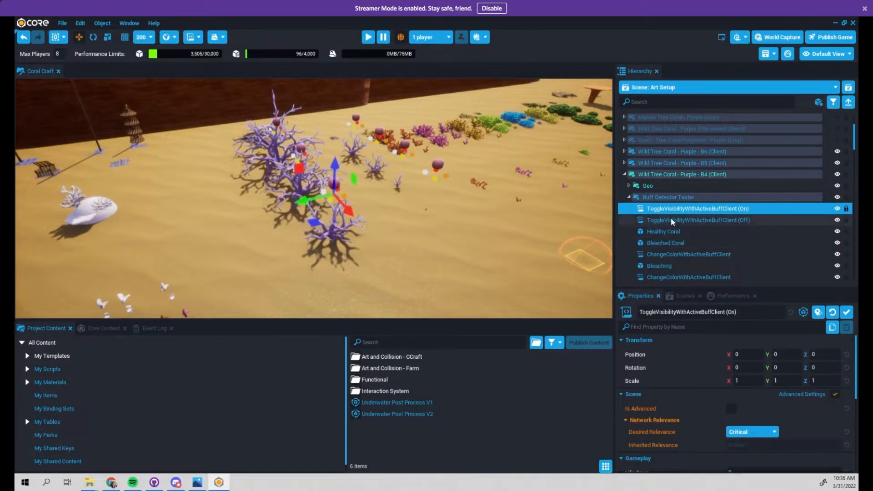
{"action": "scroll", "coordinate": [675, 228], "scroll_direction": "down", "scroll_amount": 4}
{"action": "scroll", "coordinate": [675, 227], "scroll_direction": "up", "scroll_amount": 4}
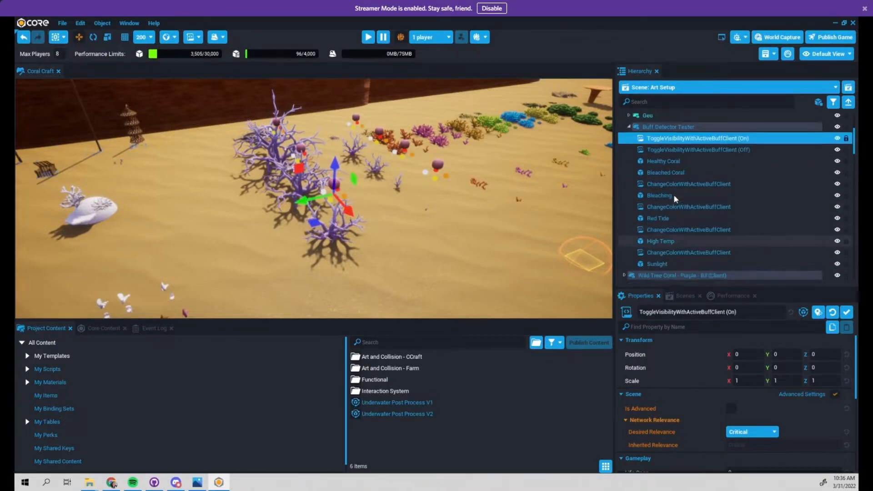
{"action": "right_click", "coordinate": [673, 173]}
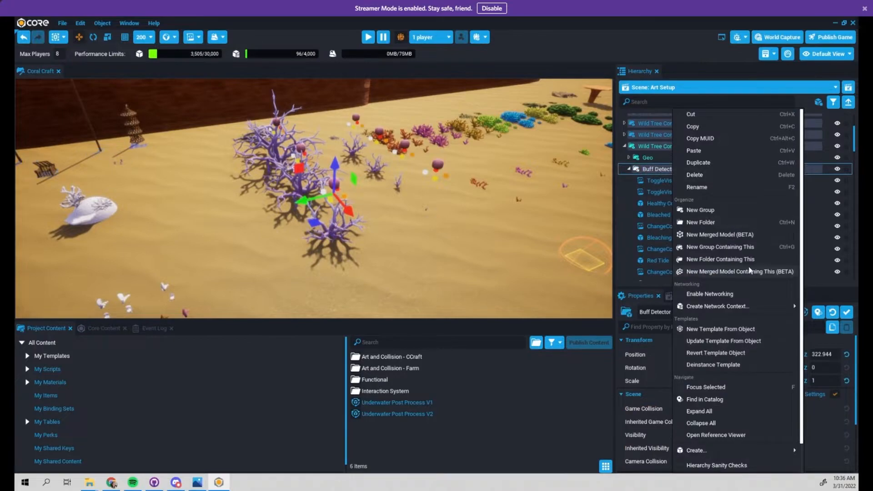
{"action": "left_click", "coordinate": [709, 365]}
Step: Deinstance the standalone Buff Detector Tester template in the Buff Testers folder
{"action": "right_click_drag", "start_coordinate": [363, 216], "coordinate": [532, 184]}
{"action": "left_click", "coordinate": [523, 189]}
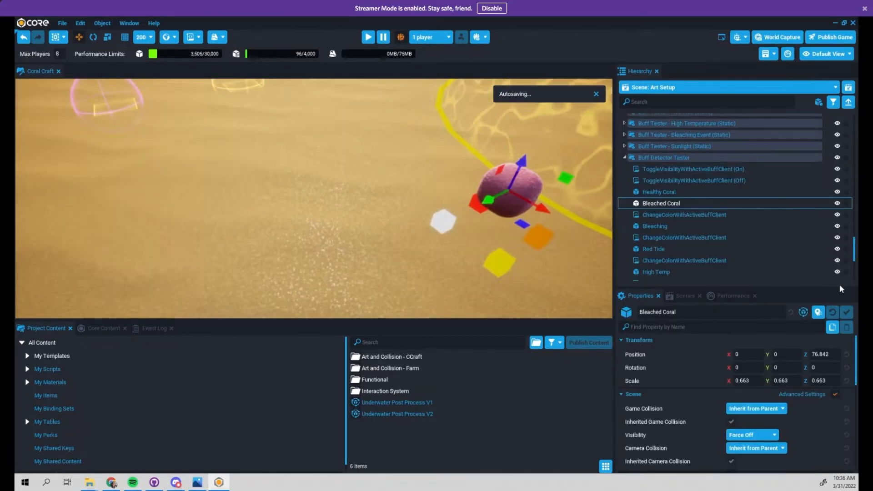
{"action": "left_click", "coordinate": [658, 159]}
{"action": "right_click", "coordinate": [658, 158]}
{"action": "left_click", "coordinate": [625, 158]}
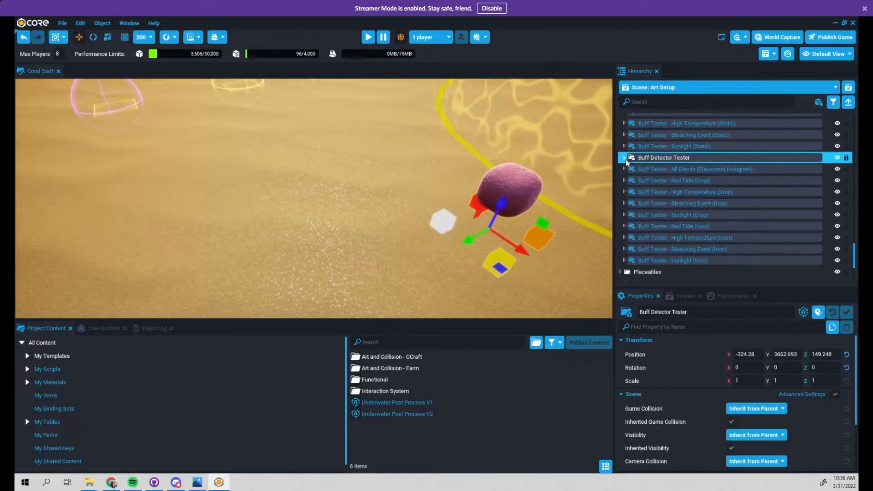
{"action": "right_click", "coordinate": [663, 160]}
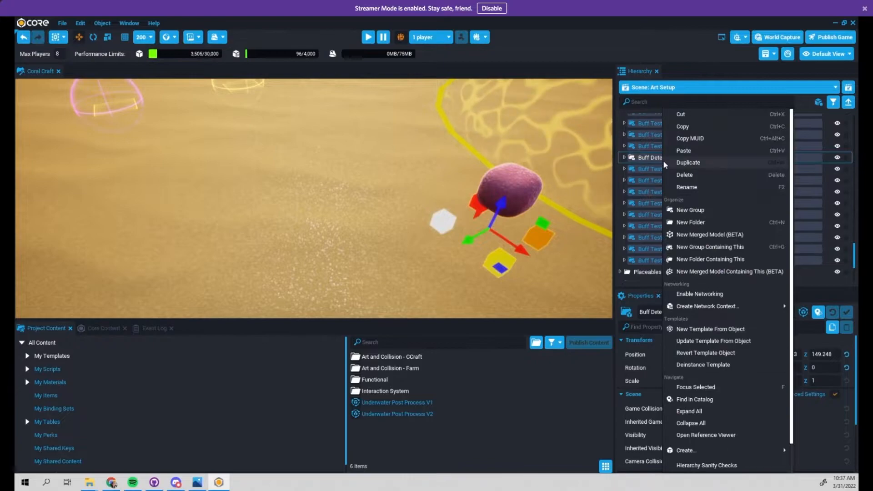
{"action": "left_click", "coordinate": [700, 364]}
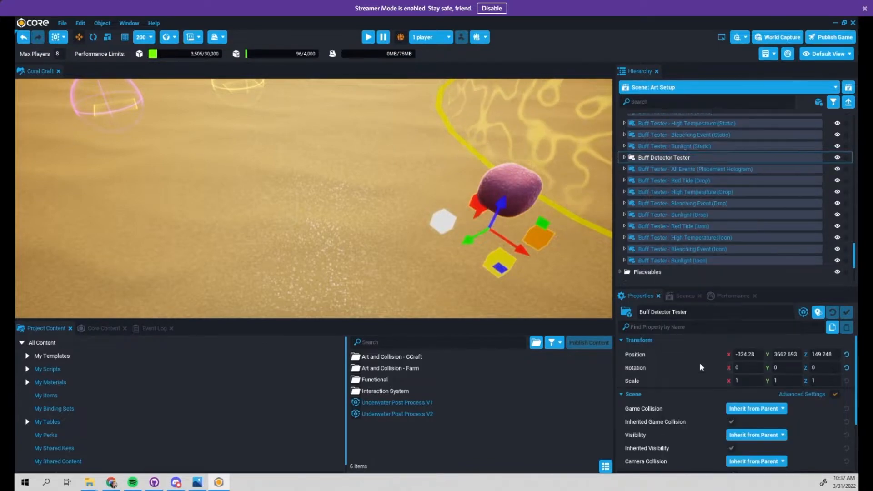
Step: Move all child scripts and shapes of the standalone Buff Detector Tester out of it, directly into the Buff Testers folder
{"action": "left_click", "coordinate": [624, 157]}
{"action": "left_click", "coordinate": [673, 170]}
{"action": "scroll", "coordinate": [680, 244], "scroll_direction": "down", "scroll_amount": 3}
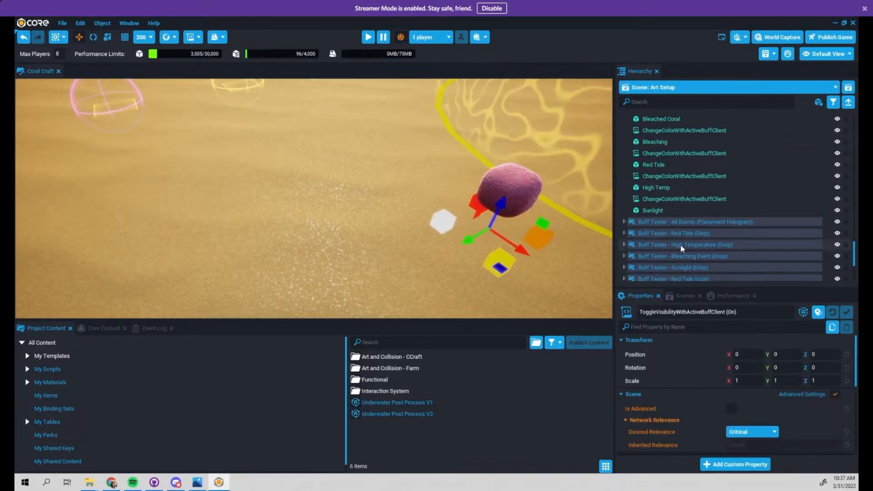
{"action": "left_click", "coordinate": [676, 214], "text": "shift"}
{"action": "scroll", "coordinate": [677, 218], "scroll_direction": "up", "scroll_amount": 3}
{"action": "left_click_drag", "start_coordinate": [650, 209], "coordinate": [659, 193]}
{"action": "scroll", "coordinate": [675, 226], "scroll_direction": "down", "scroll_amount": 2}
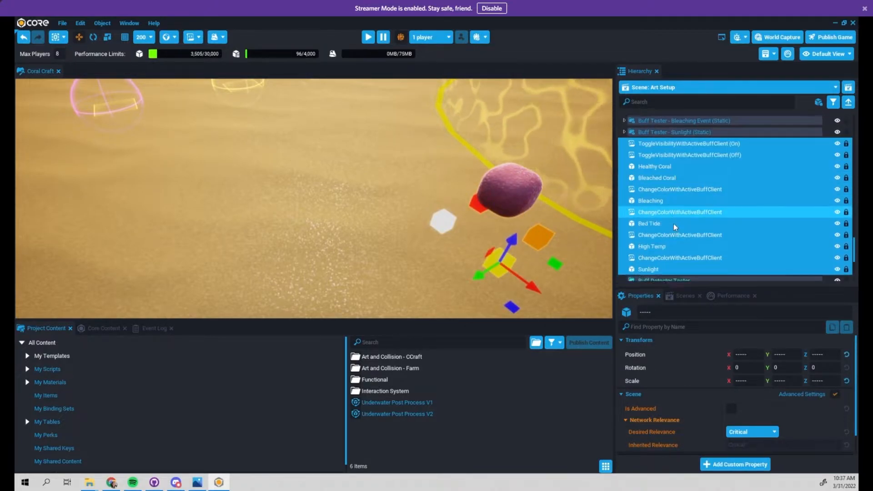
{"action": "scroll", "coordinate": [673, 226], "scroll_direction": "down", "scroll_amount": 2}
Step: Update the template from the emptied Buff Detector Tester and inspect the purple tree corals that use it
{"action": "right_click", "coordinate": [655, 220]}
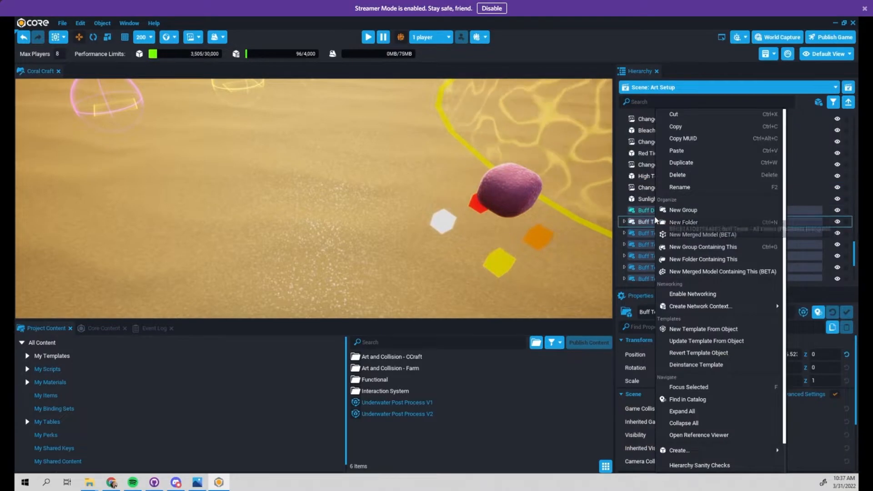
{"action": "right_click", "coordinate": [655, 220]}
{"action": "left_click", "coordinate": [539, 288]}
{"action": "right_click_drag", "start_coordinate": [539, 288], "coordinate": [422, 220]}
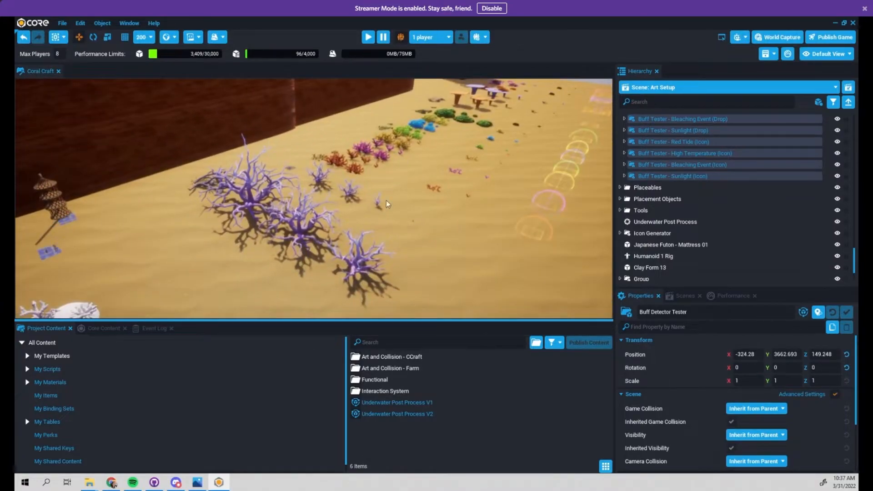
{"action": "right_click_drag", "start_coordinate": [342, 203], "coordinate": [310, 181]}
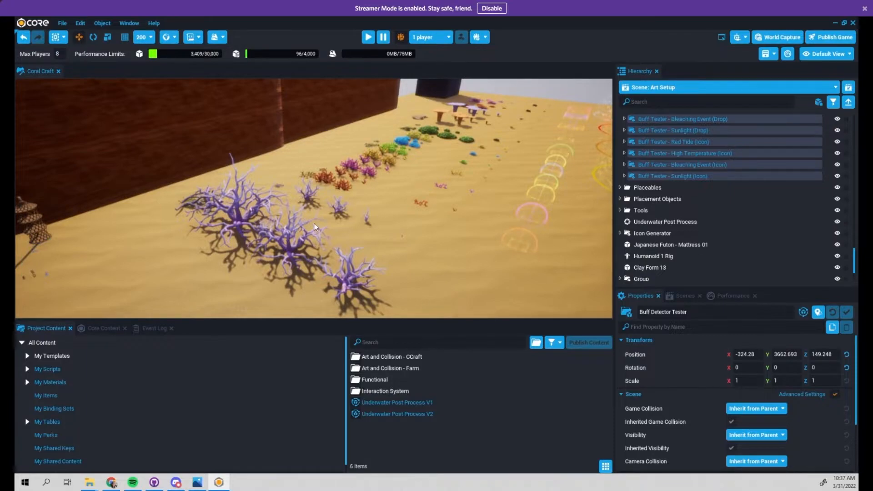
Step: Focus on the Buff Detector Tester and undo its last template update
{"action": "key", "text": "f"}
{"action": "left_click_drag", "start_coordinate": [452, 167], "coordinate": [340, 203], "text": "alt"}
{"action": "scroll", "coordinate": [313, 213], "scroll_direction": "up", "scroll_amount": 5}
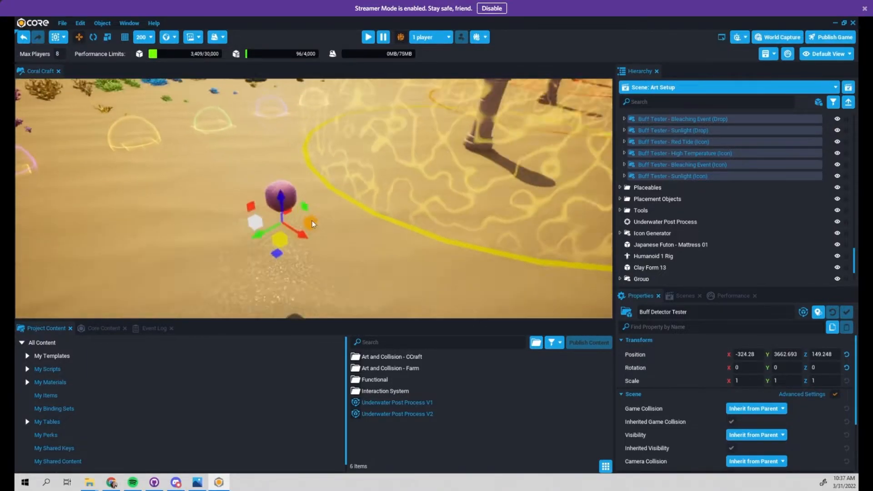
{"action": "scroll", "coordinate": [738, 213], "scroll_direction": "down", "scroll_amount": 2}
{"action": "scroll", "coordinate": [727, 239], "scroll_direction": "down", "scroll_amount": 3}
{"action": "scroll", "coordinate": [727, 259], "scroll_direction": "up", "scroll_amount": 6}
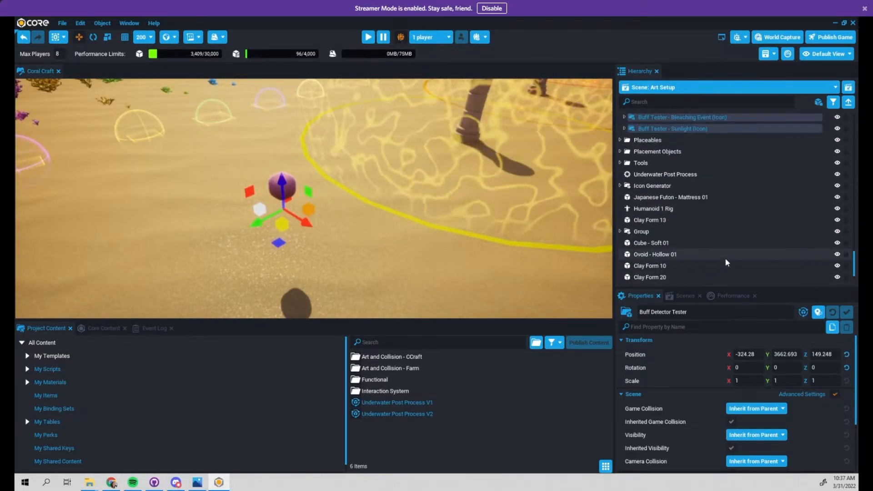
{"action": "scroll", "coordinate": [737, 246], "scroll_direction": "down", "scroll_amount": 6}
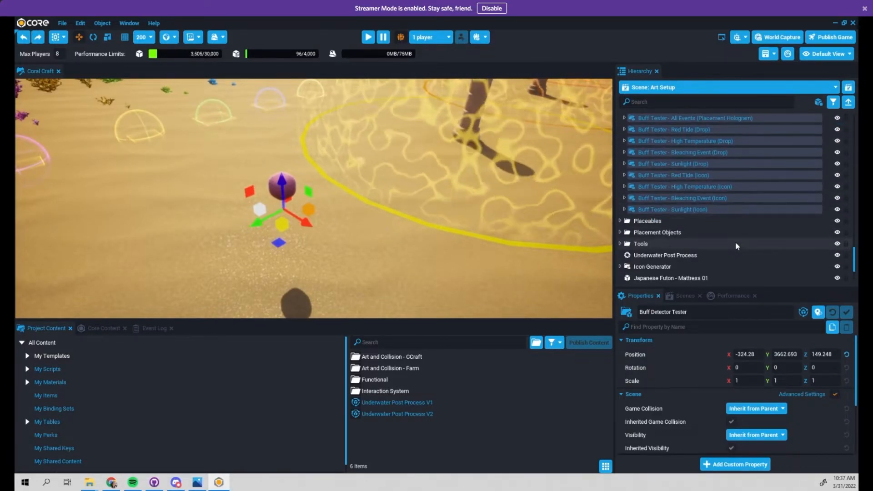
{"action": "scroll", "coordinate": [739, 220], "scroll_direction": "up", "scroll_amount": 5}
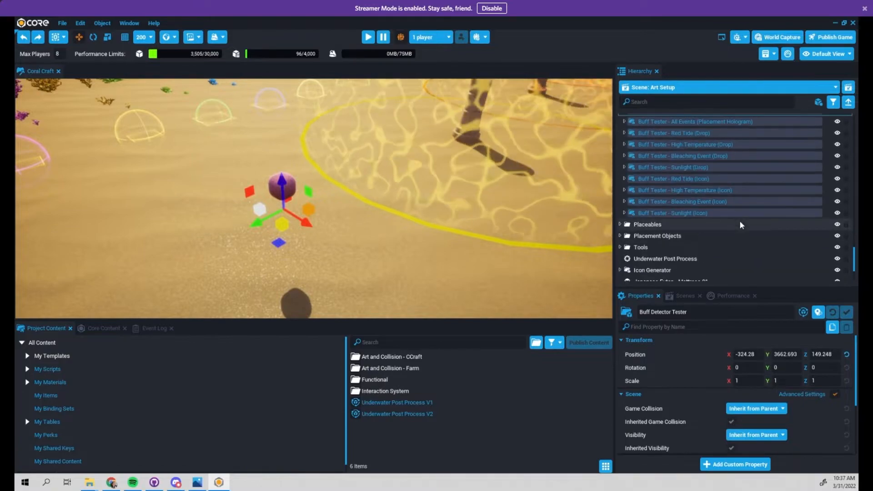
{"action": "scroll", "coordinate": [699, 150], "scroll_direction": "up", "scroll_amount": 2}
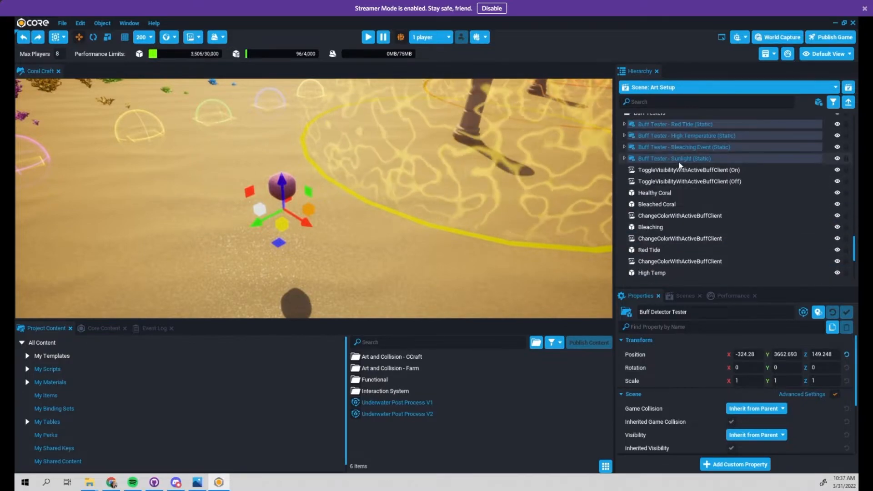
Step: Move the loose scripts and shapes, from ToggleVisibilityWithActiveBuffClient (On) through Sunlight, back into the Buff Detector Tester
{"action": "left_click", "coordinate": [669, 172]}
{"action": "scroll", "coordinate": [681, 202], "scroll_direction": "down", "scroll_amount": 3}
{"action": "left_click", "coordinate": [648, 211], "text": "shift"}
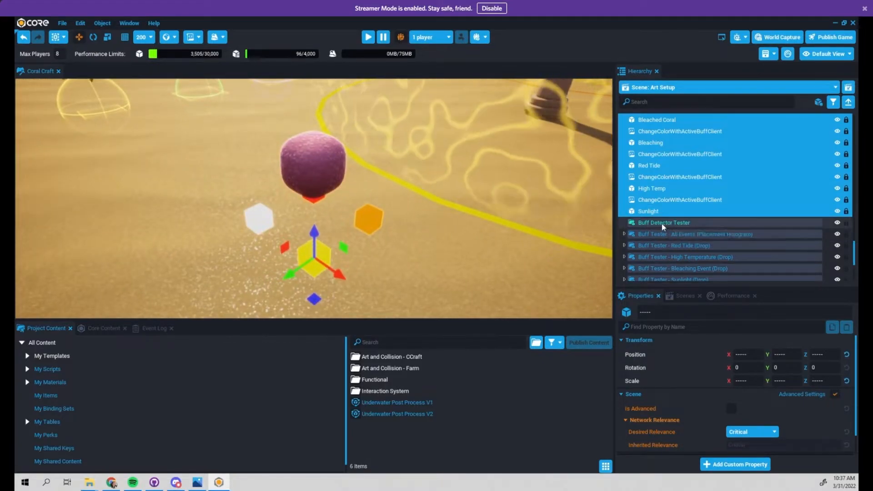
{"action": "left_click_drag", "start_coordinate": [655, 211], "coordinate": [669, 222]}
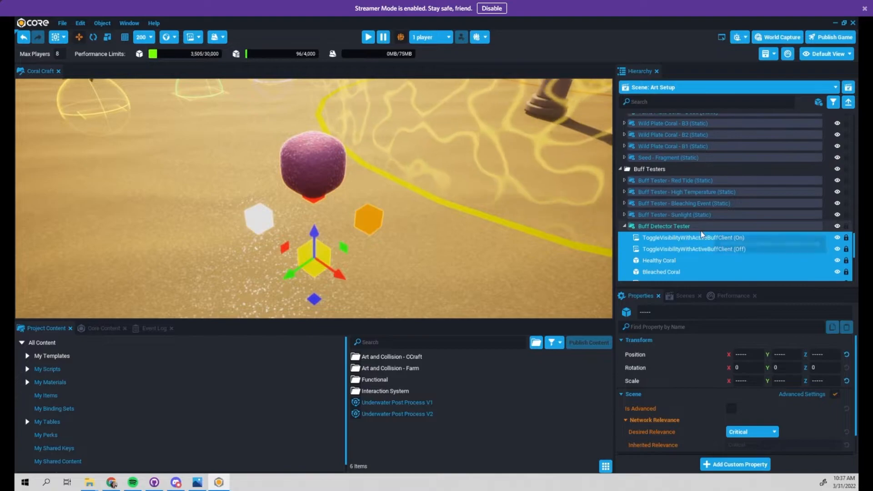
Step: Update the template from the refilled Buff Detector Tester and check the purple tree corals
{"action": "left_click", "coordinate": [678, 227]}
{"action": "right_click", "coordinate": [678, 226]}
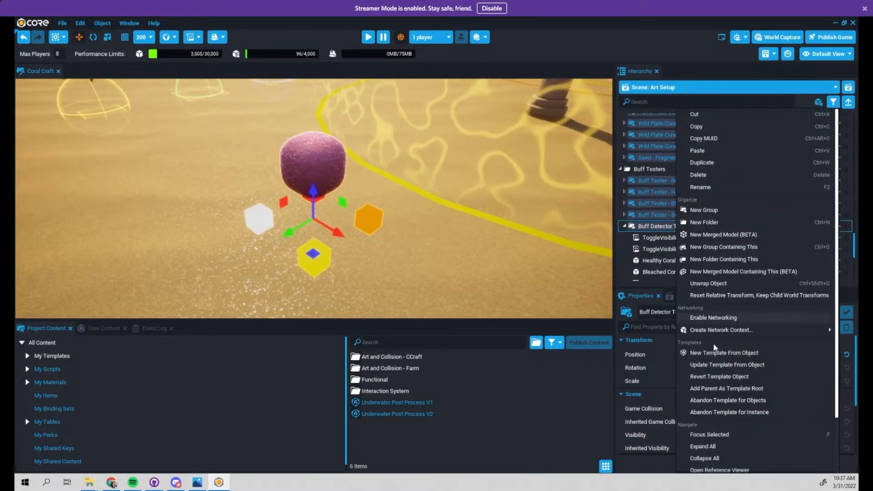
{"action": "left_click", "coordinate": [738, 365]}
{"action": "right_click_drag", "start_coordinate": [419, 146], "coordinate": [478, 207]}
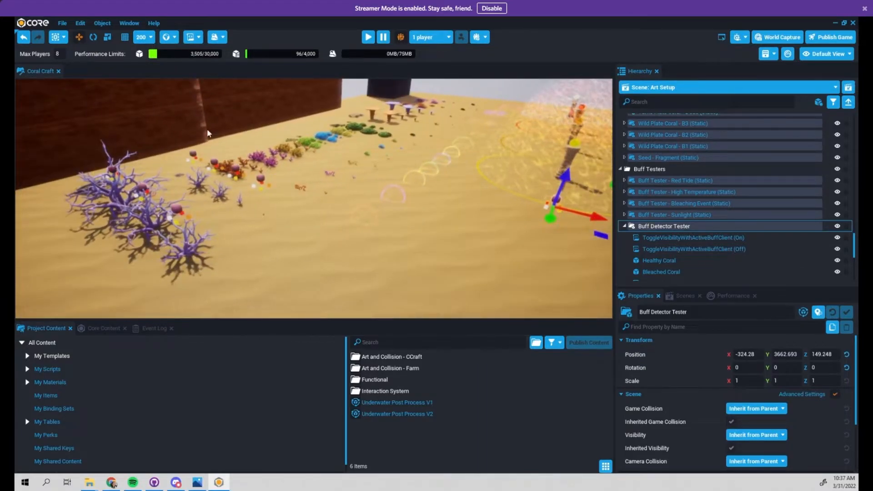
Step: Leave the Coral Craft project without saving and open the Dragon Port project without loading its autosave
{"action": "left_click", "coordinate": [62, 23]}
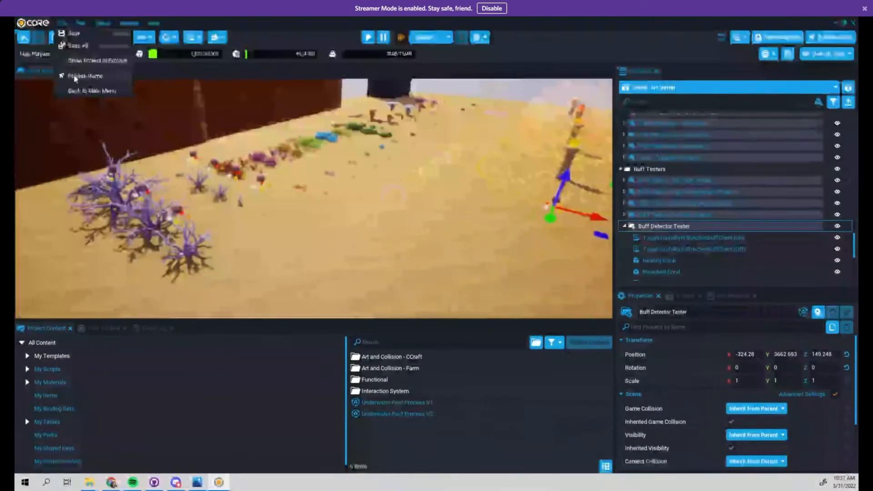
{"action": "left_click", "coordinate": [93, 91]}
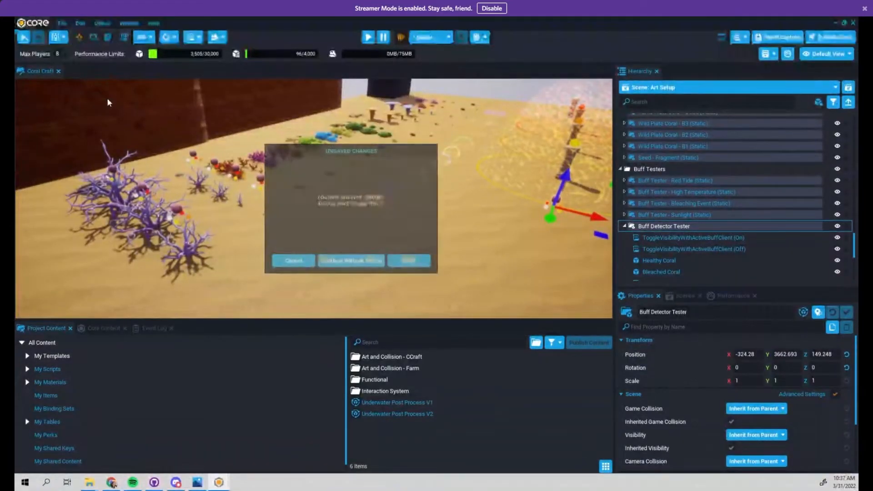
{"action": "left_click", "coordinate": [351, 262]}
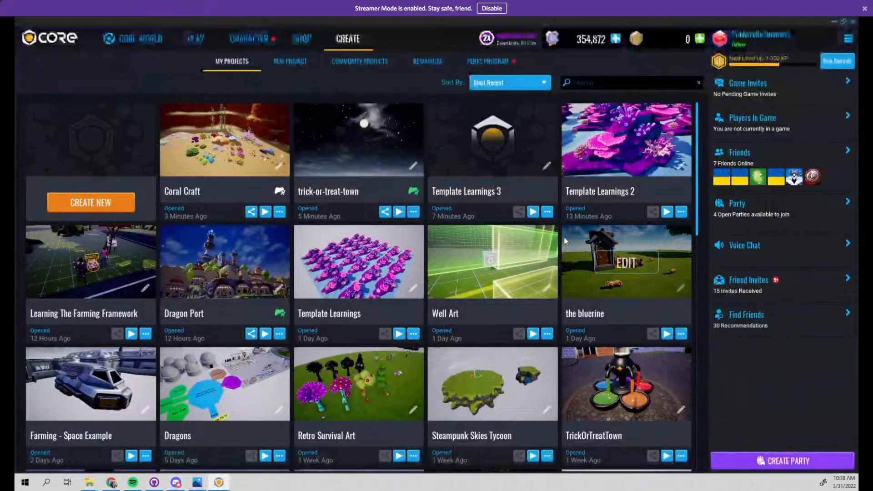
{"action": "left_click", "coordinate": [244, 264]}
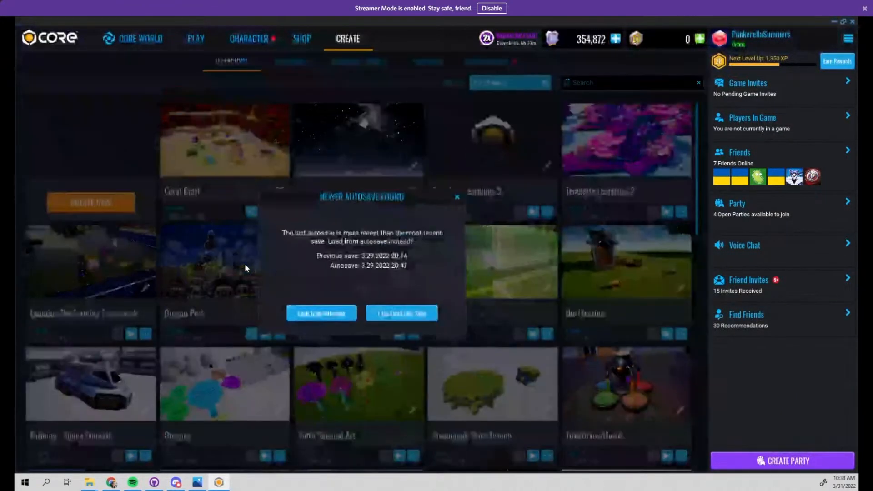
{"action": "left_click", "coordinate": [402, 314]}
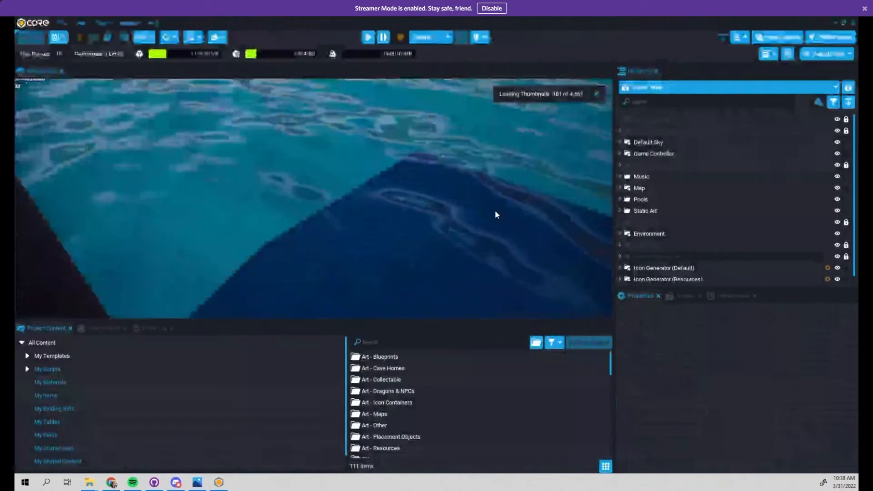
Step: Find a green Warmwood Tree placement marker along the cave path and deinstance its Warmwood Tree Placement Object template
{"action": "right_click_drag", "start_coordinate": [362, 235], "coordinate": [285, 193]}
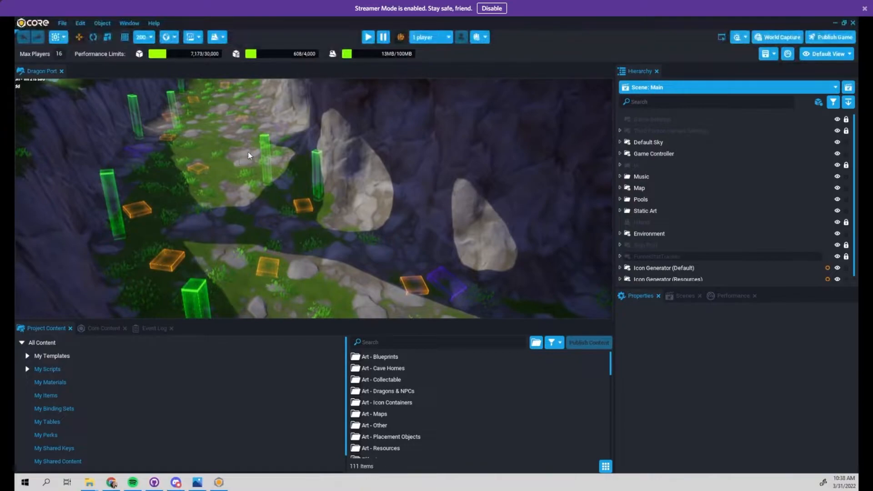
{"action": "right_click_drag", "start_coordinate": [246, 206], "coordinate": [193, 168]}
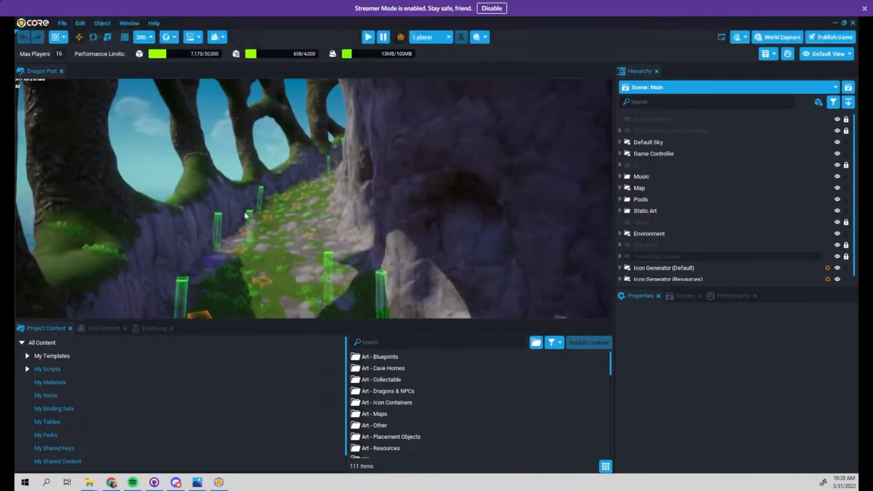
{"action": "right_click_drag", "start_coordinate": [339, 154], "coordinate": [250, 199]}
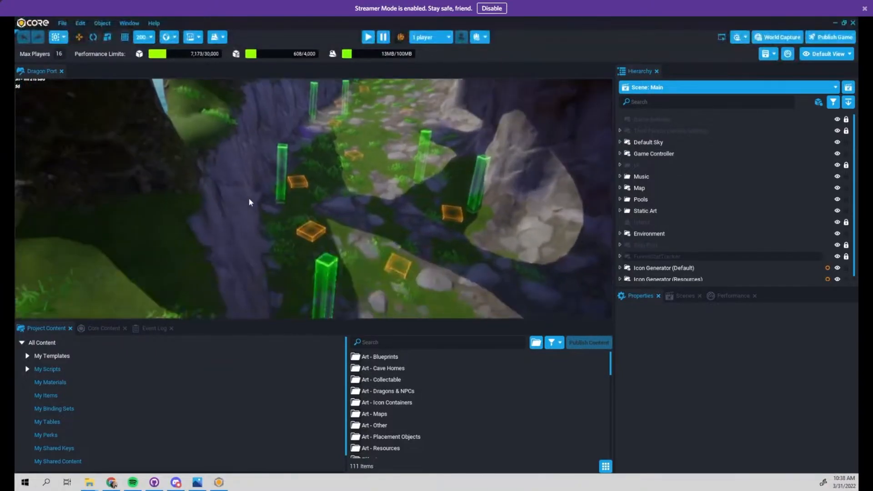
{"action": "right_click_drag", "start_coordinate": [336, 240], "coordinate": [316, 220]}
{"action": "key", "text": "w"}
{"action": "left_click", "coordinate": [253, 211]}
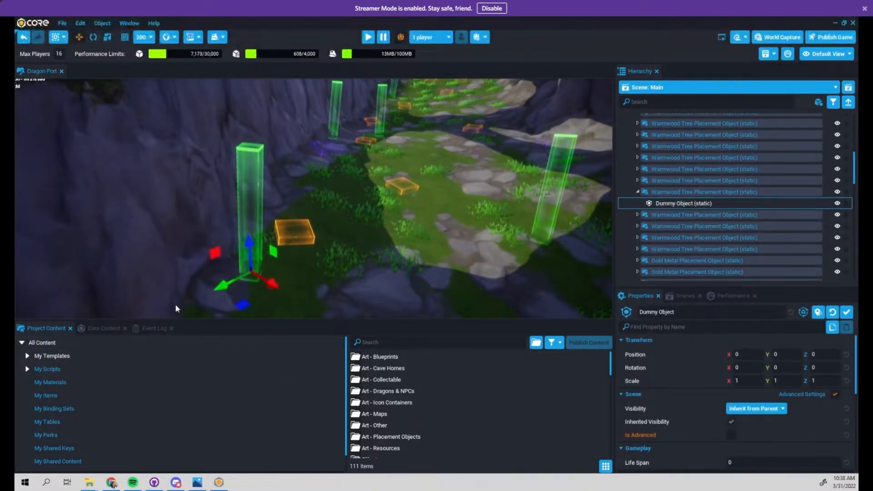
{"action": "left_click", "coordinate": [688, 193]}
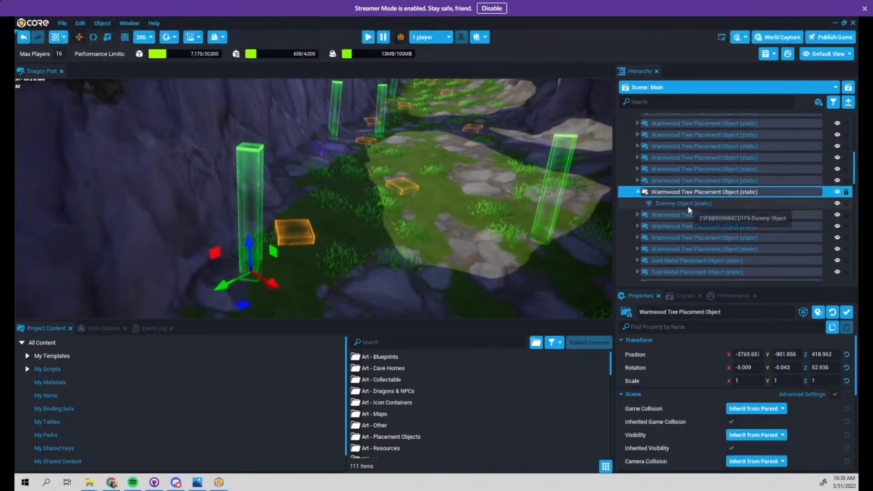
{"action": "right_click", "coordinate": [684, 192]}
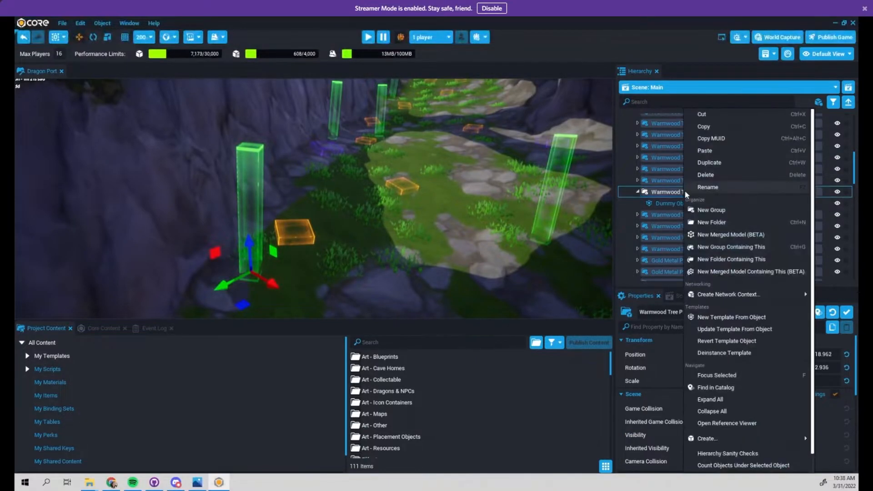
{"action": "left_click", "coordinate": [703, 353]}
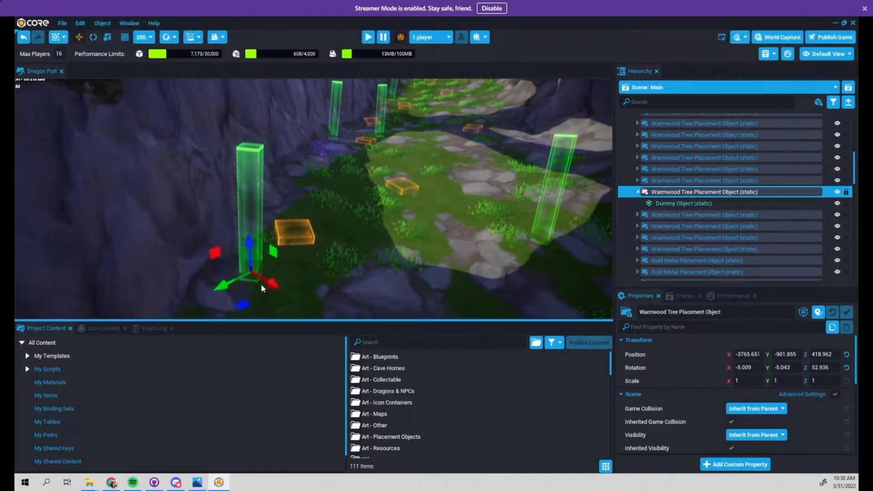
Step: Search the project content for "warmwood tree" and add Warmwood Tree Ready (Client) inside the deinstanced placement object
{"action": "left_click", "coordinate": [94, 328]}
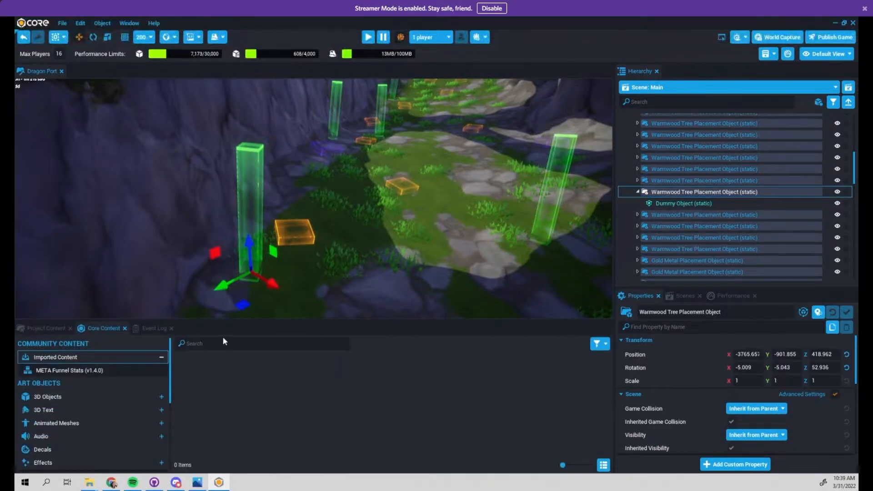
{"action": "type", "text": "warm"}
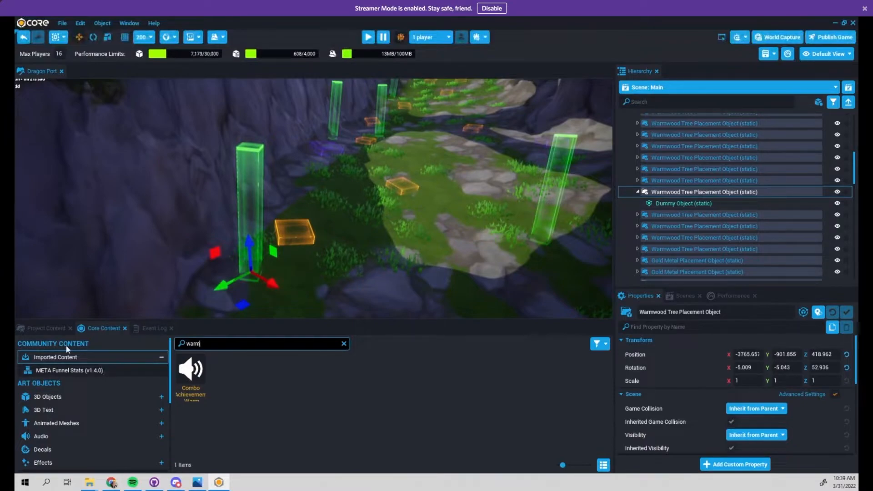
{"action": "left_click", "coordinate": [44, 328]}
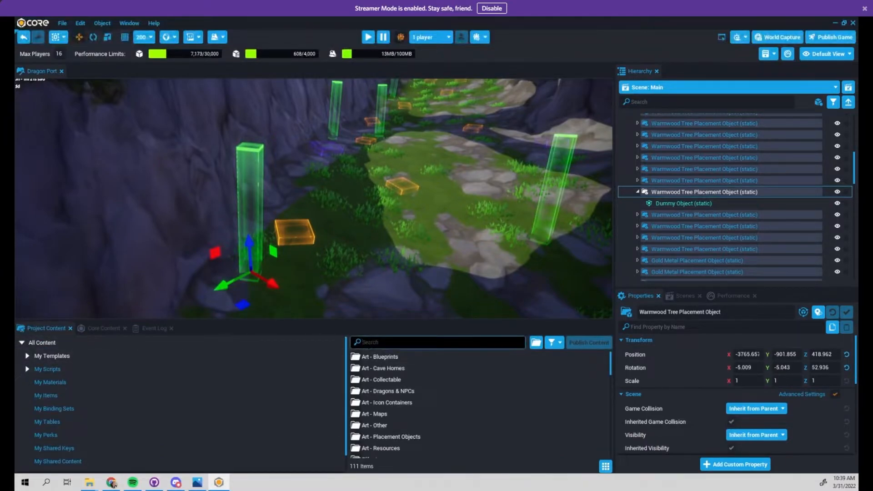
{"action": "type", "text": "warmwood d"}
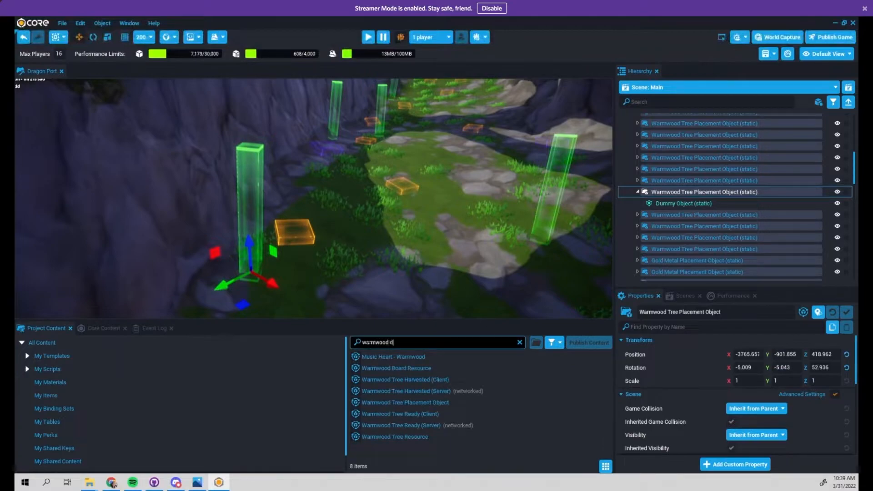
{"action": "type", "text": "tre"}
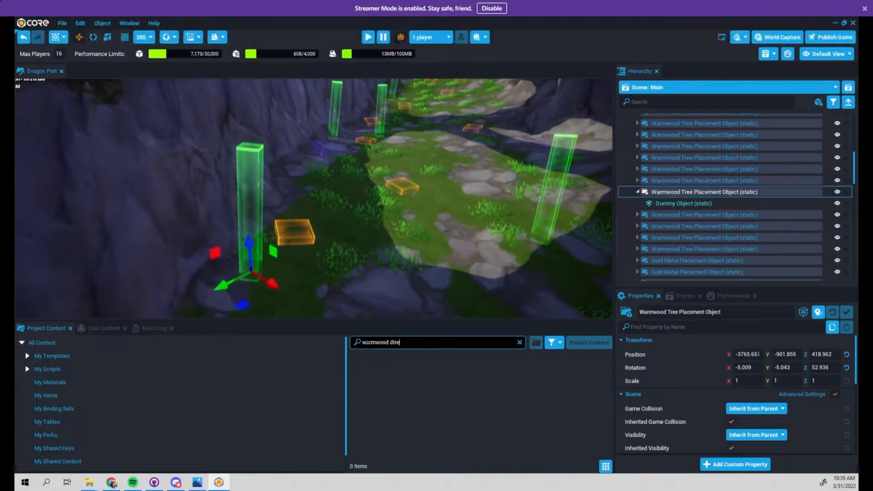
{"action": "type", "text": " tre"}
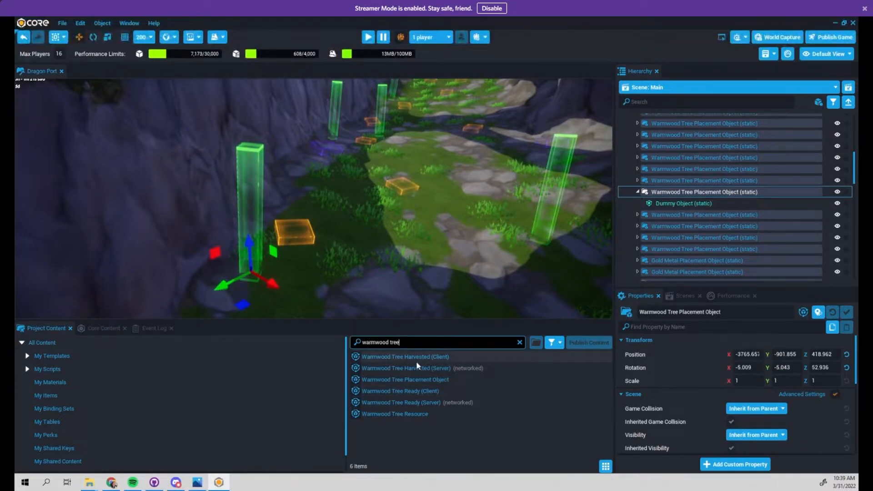
{"action": "left_click_drag", "start_coordinate": [430, 393], "coordinate": [677, 210]}
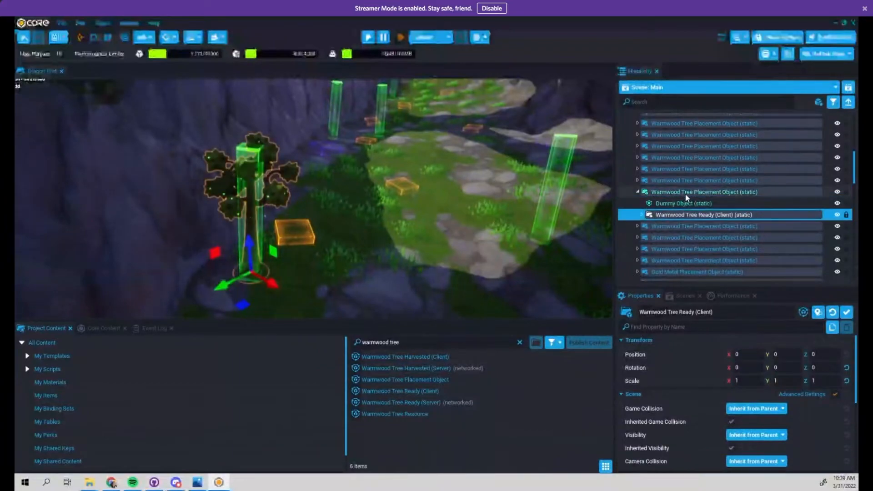
Step: Update the template from the Warmwood Tree Placement Object containing the added tree and check the neighbouring markers
{"action": "left_click", "coordinate": [681, 191]}
{"action": "right_click", "coordinate": [681, 191]}
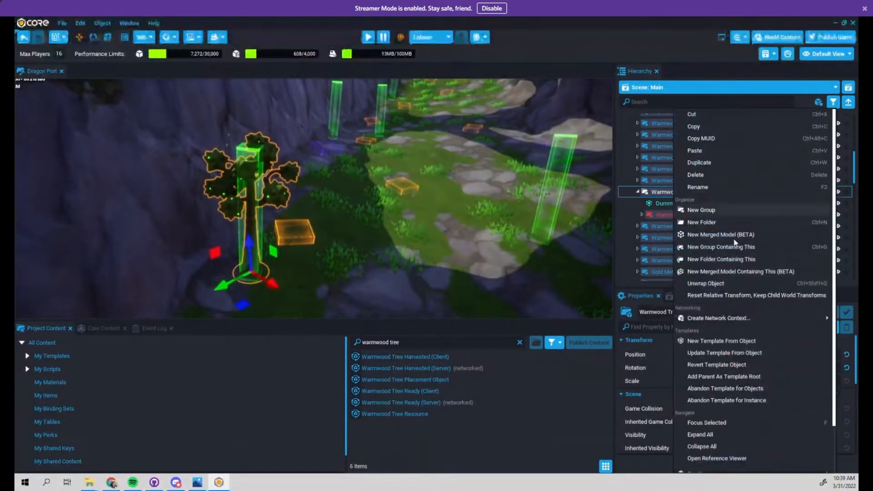
{"action": "left_click", "coordinate": [728, 355]}
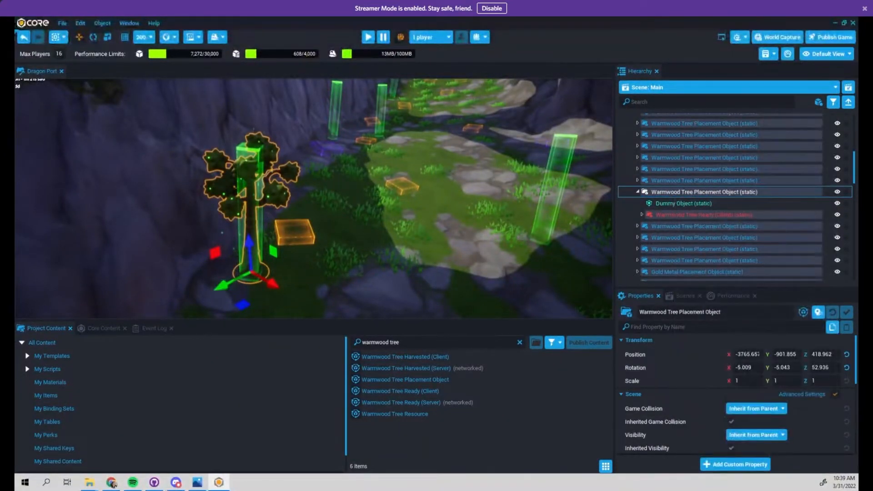
{"action": "right_click_drag", "start_coordinate": [344, 222], "coordinate": [384, 228]}
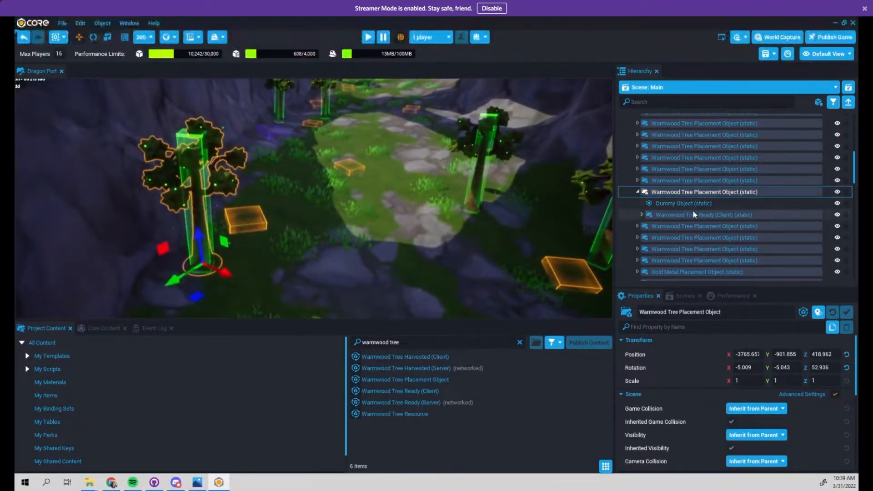
Step: Set the visibility of the Dummy Object inside the Warmwood Tree Placement Object to Force Off
{"action": "left_click", "coordinate": [736, 203]}
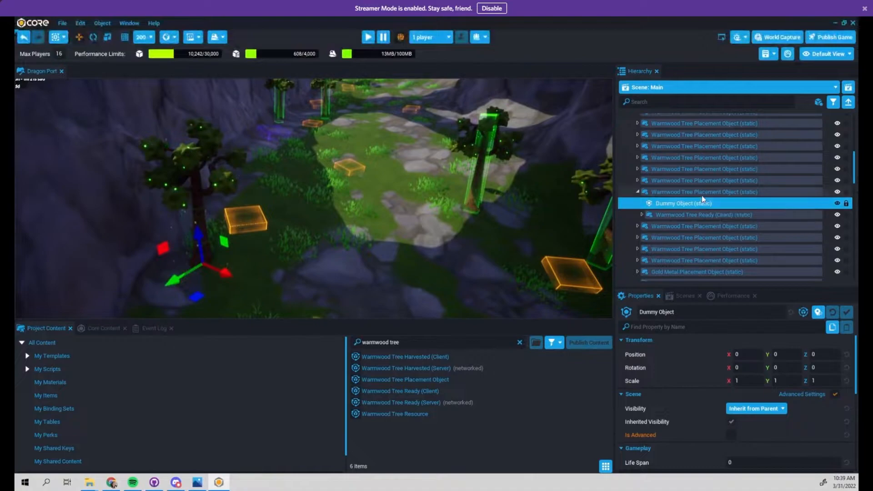
{"action": "right_click", "coordinate": [706, 194]}
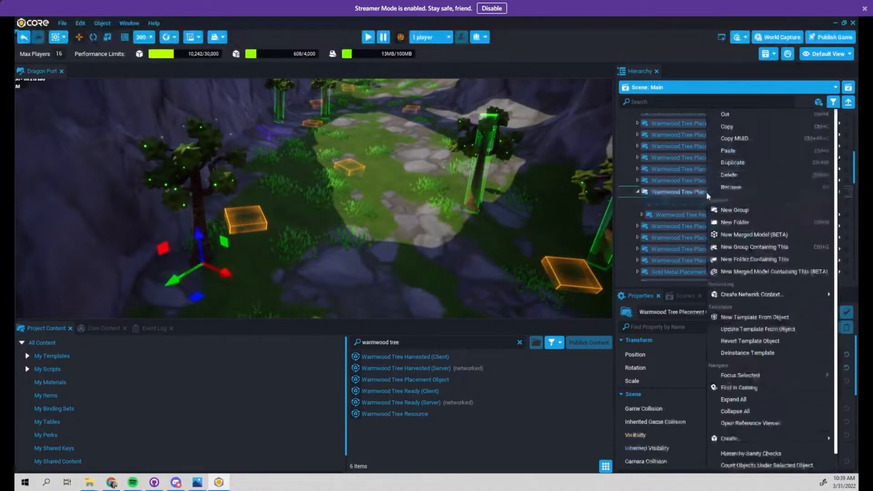
{"action": "left_click", "coordinate": [750, 330]}
{"action": "left_click", "coordinate": [682, 193]}
{"action": "left_click", "coordinate": [674, 206]}
{"action": "right_click", "coordinate": [673, 207]}
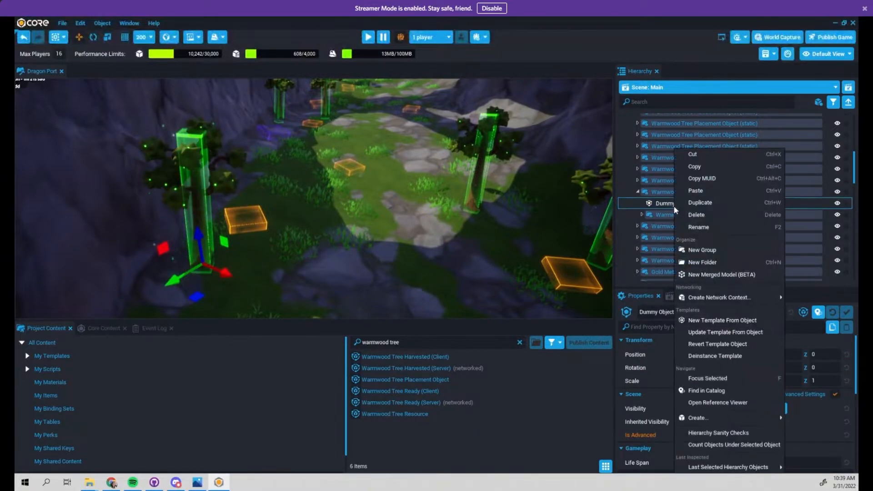
{"action": "left_click", "coordinate": [665, 208]}
{"action": "scroll", "coordinate": [711, 394], "scroll_direction": "down", "scroll_amount": 9}
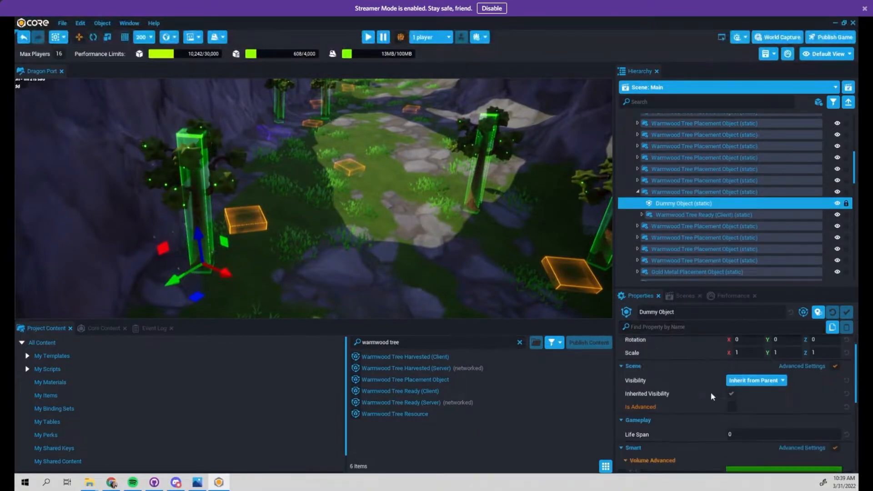
{"action": "scroll", "coordinate": [710, 395], "scroll_direction": "up", "scroll_amount": 4}
{"action": "scroll", "coordinate": [708, 391], "scroll_direction": "up", "scroll_amount": 1}
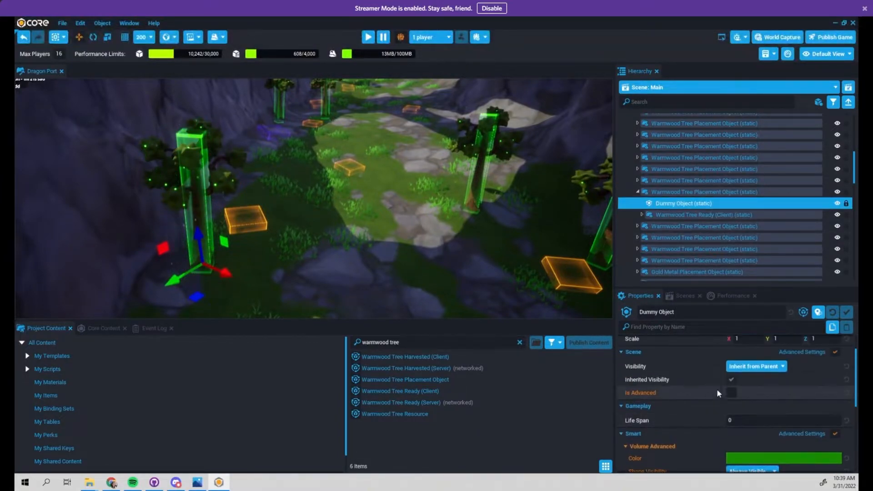
{"action": "left_click", "coordinate": [744, 367]}
{"action": "left_click", "coordinate": [744, 395]}
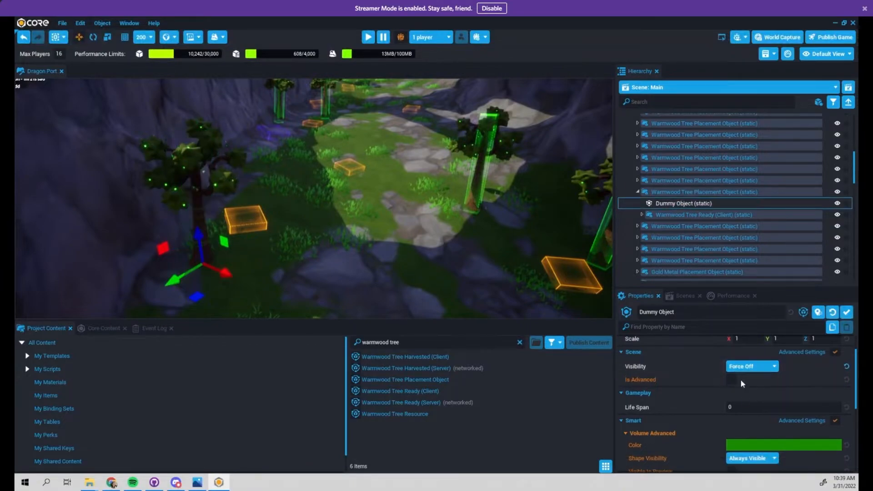
Step: Update the template from the placement object with the hidden dummy and inspect the Warmwood trees around the map
{"action": "left_click", "coordinate": [672, 192]}
{"action": "right_click", "coordinate": [672, 191]}
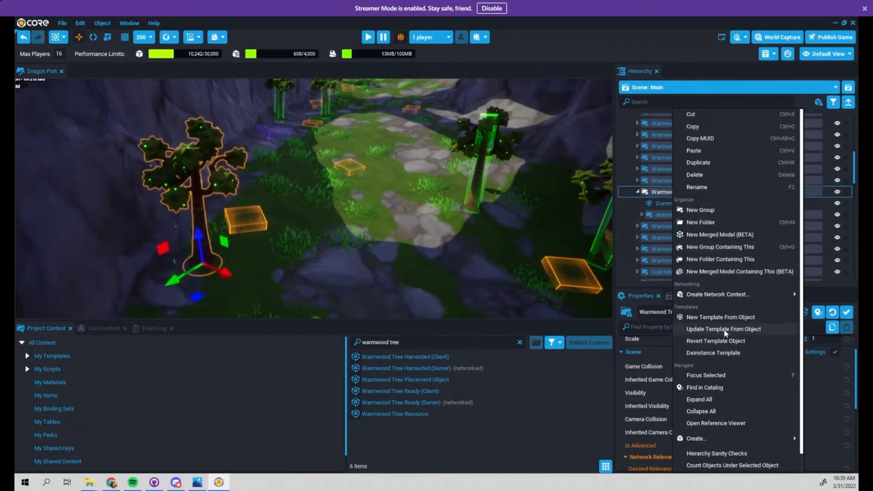
{"action": "left_click", "coordinate": [645, 296]}
{"action": "right_click_drag", "start_coordinate": [370, 224], "coordinate": [434, 272]}
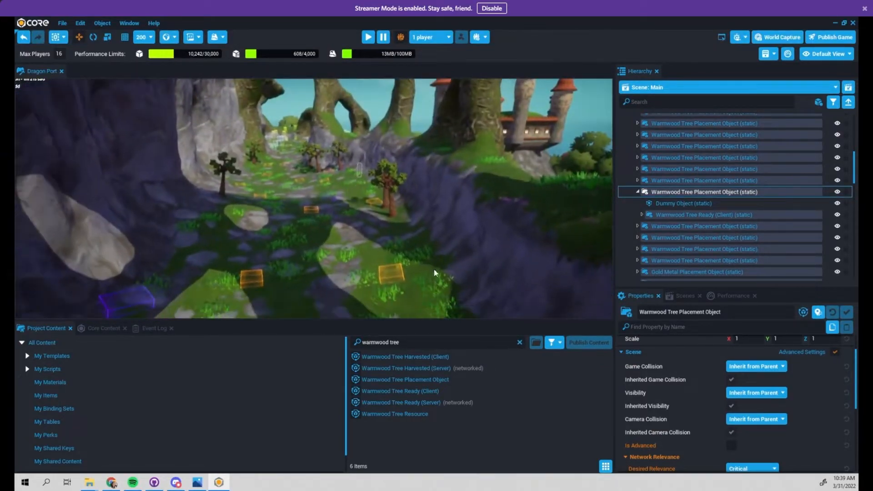
{"action": "right_click_drag", "start_coordinate": [415, 235], "coordinate": [500, 261]}
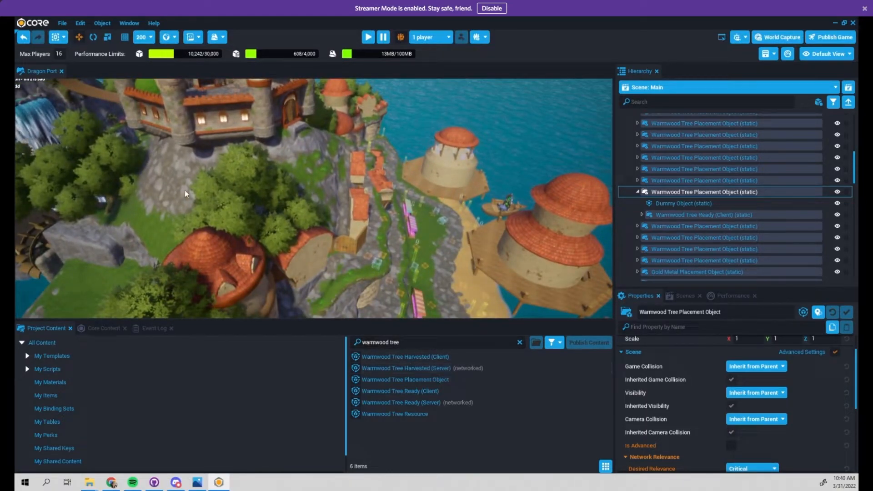
{"action": "right_click_drag", "start_coordinate": [240, 173], "coordinate": [378, 183]}
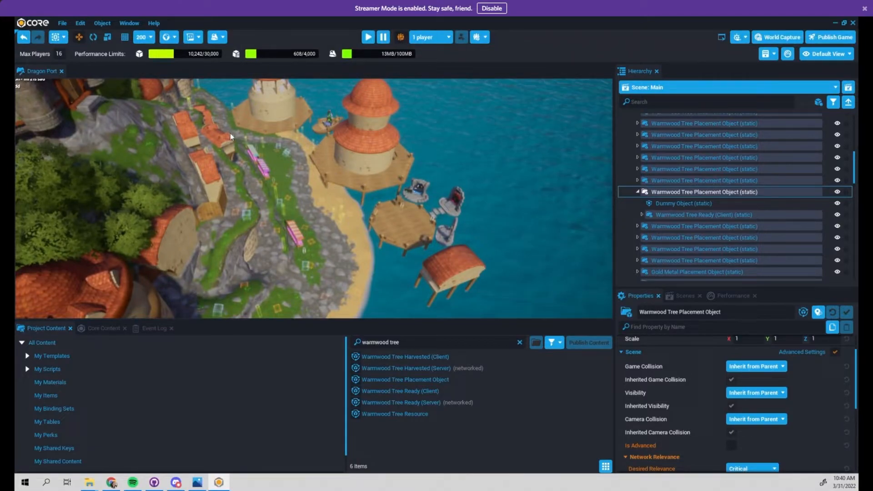
{"action": "right_click_drag", "start_coordinate": [237, 183], "coordinate": [141, 123]}
{"action": "key", "text": "f"}
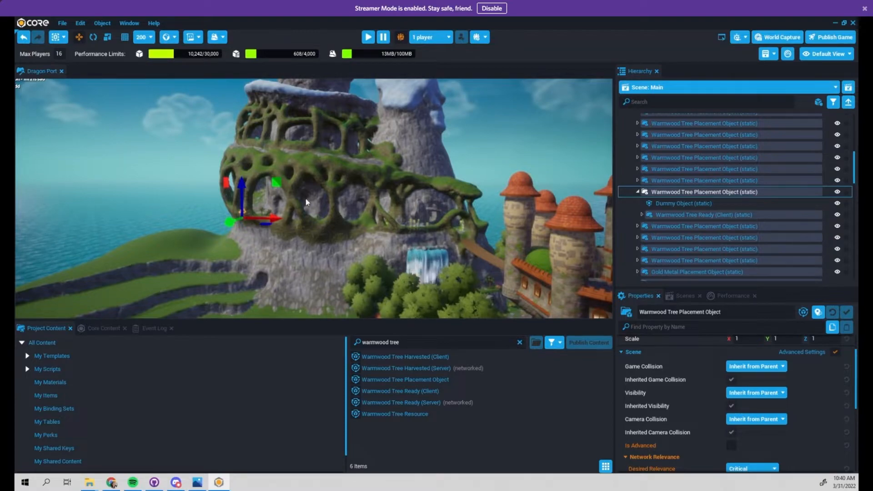
{"action": "right_click_drag", "start_coordinate": [342, 233], "coordinate": [286, 220]}
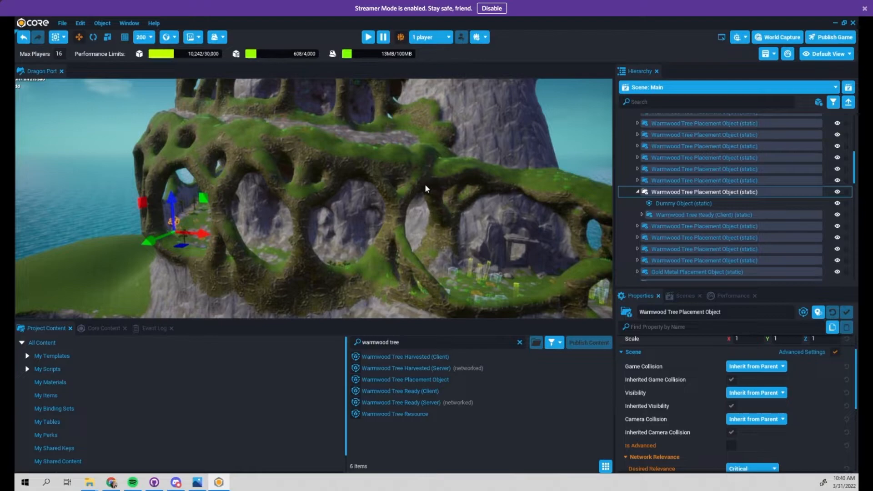
Step: Leave the Dragon Port project without saving and open Learning The Farming Framework from its last save
{"action": "left_click", "coordinate": [61, 24]}
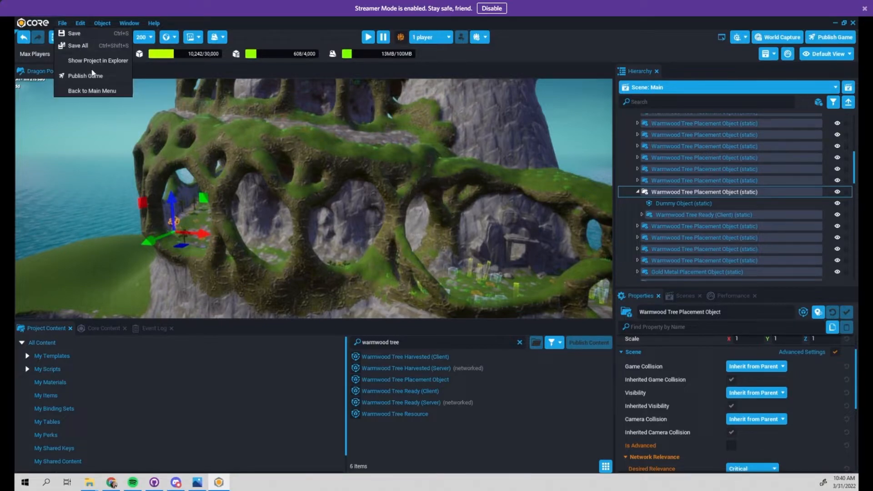
{"action": "left_click", "coordinate": [100, 93]}
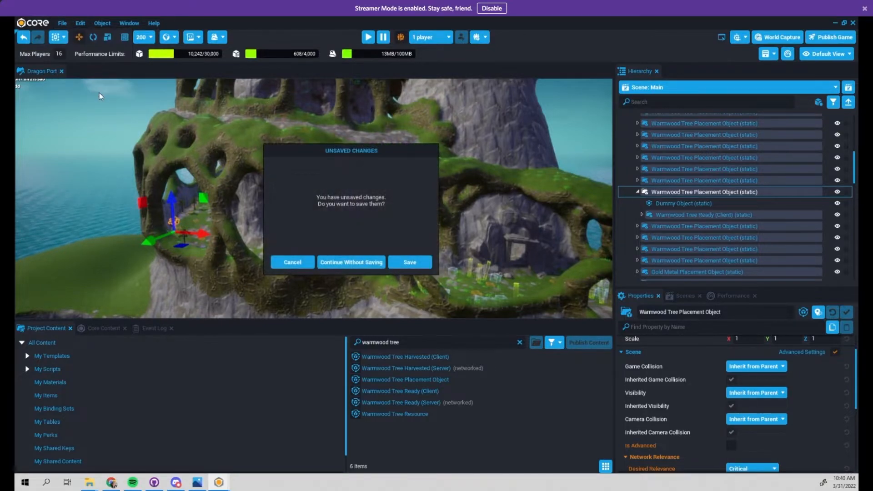
{"action": "left_click", "coordinate": [353, 258]}
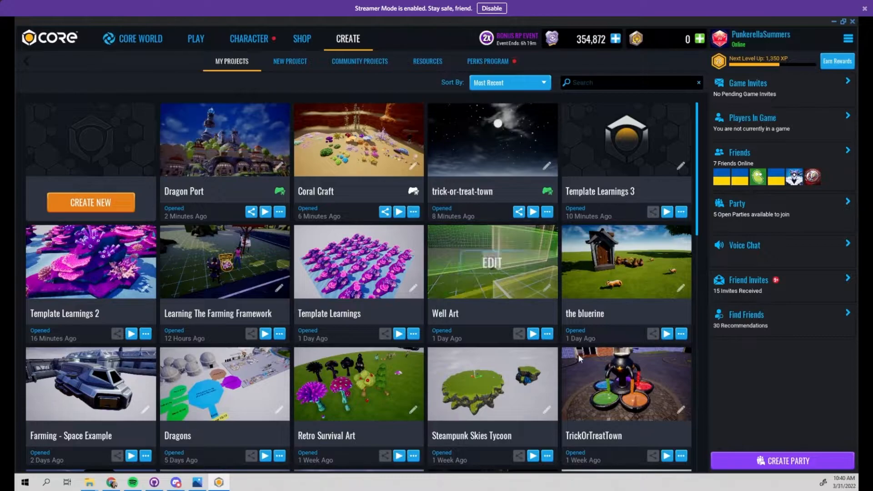
{"action": "scroll", "coordinate": [591, 263], "scroll_direction": "down", "scroll_amount": 1}
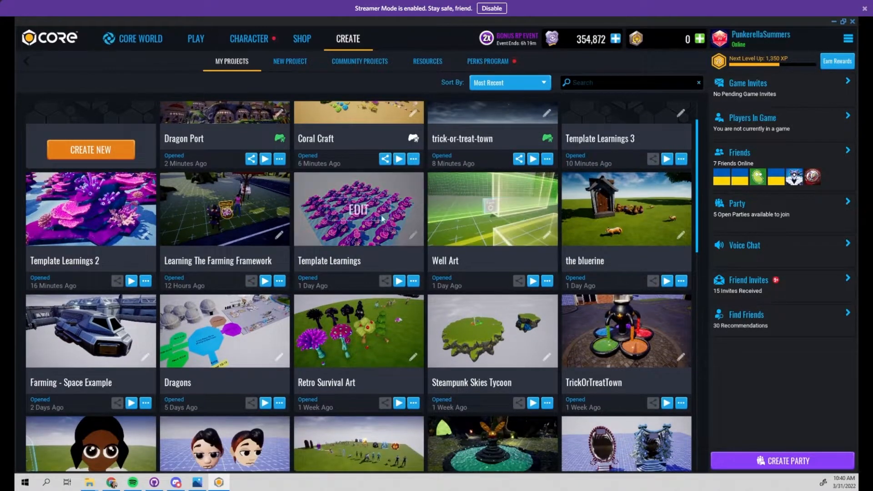
{"action": "left_click", "coordinate": [225, 209]}
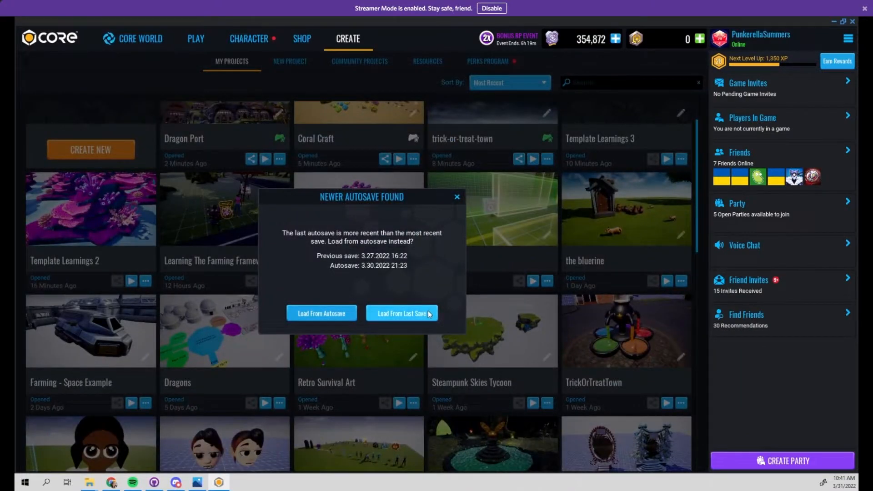
{"action": "left_click", "coordinate": [427, 313]}
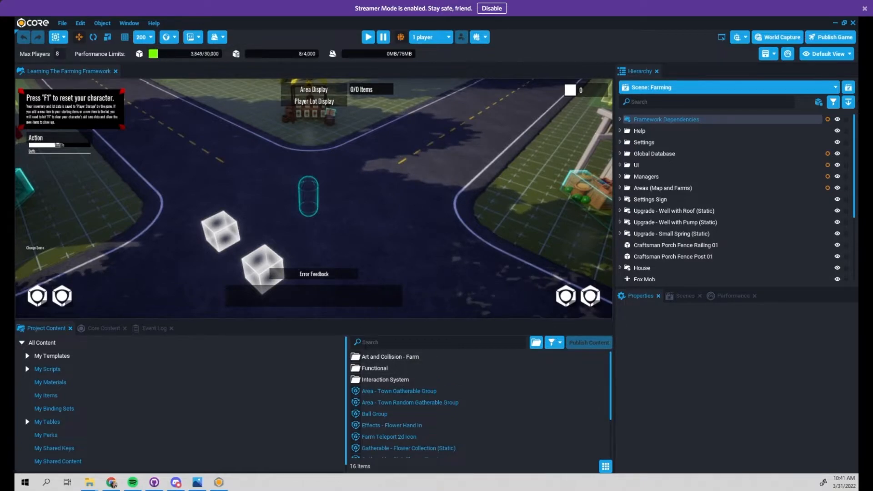
Step: Survey the farming map's town, front yards and back yard lots, looking for the placeholder volumes
{"action": "left_click_drag", "start_coordinate": [390, 320], "coordinate": [389, 356]}
{"action": "right_click_drag", "start_coordinate": [197, 260], "coordinate": [450, 148]}
{"action": "key", "text": "s"}
{"action": "right_click_drag", "start_coordinate": [275, 200], "coordinate": [354, 249]}
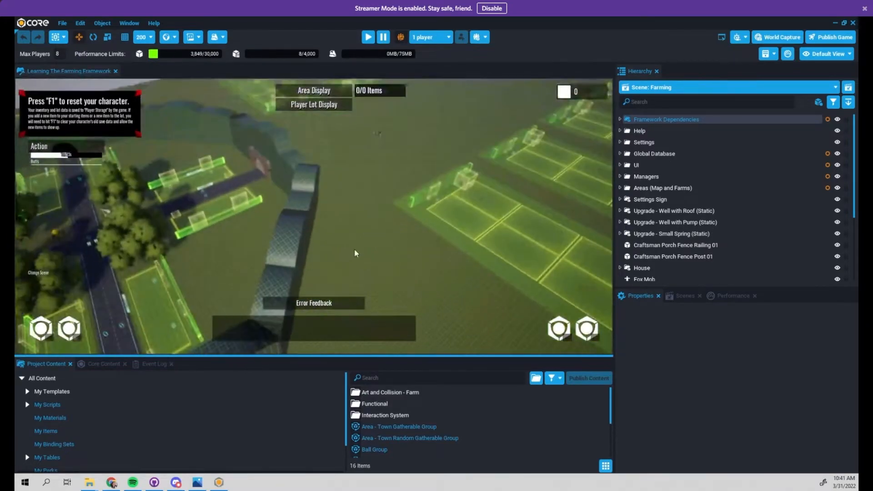
{"action": "left_click", "coordinate": [351, 250]}
{"action": "right_click_drag", "start_coordinate": [358, 280], "coordinate": [181, 244]}
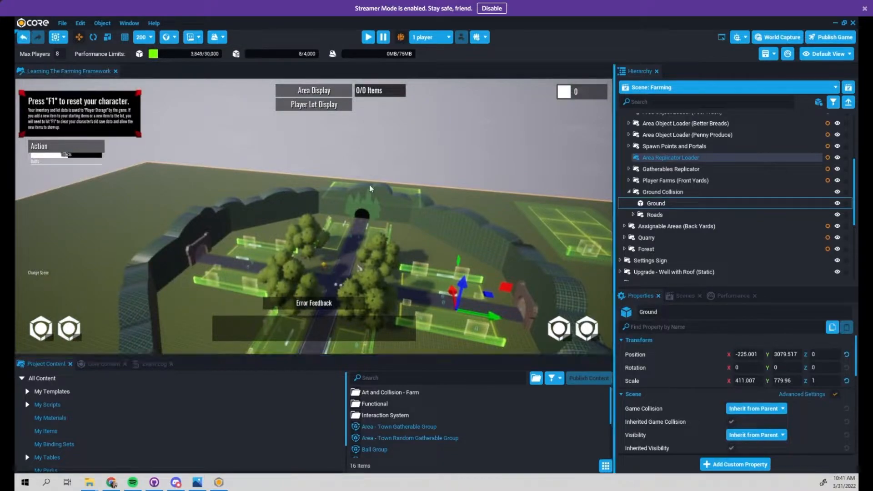
{"action": "right_click_drag", "start_coordinate": [236, 245], "coordinate": [364, 250]}
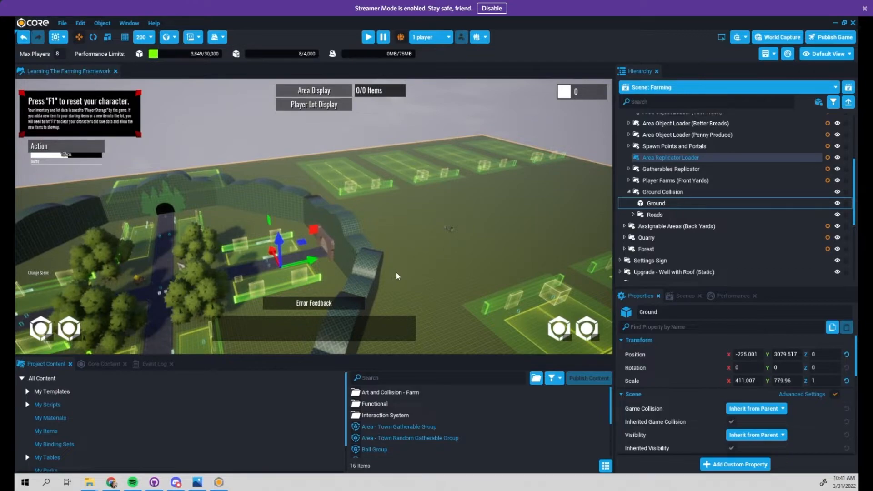
{"action": "right_click_drag", "start_coordinate": [296, 201], "coordinate": [242, 194]}
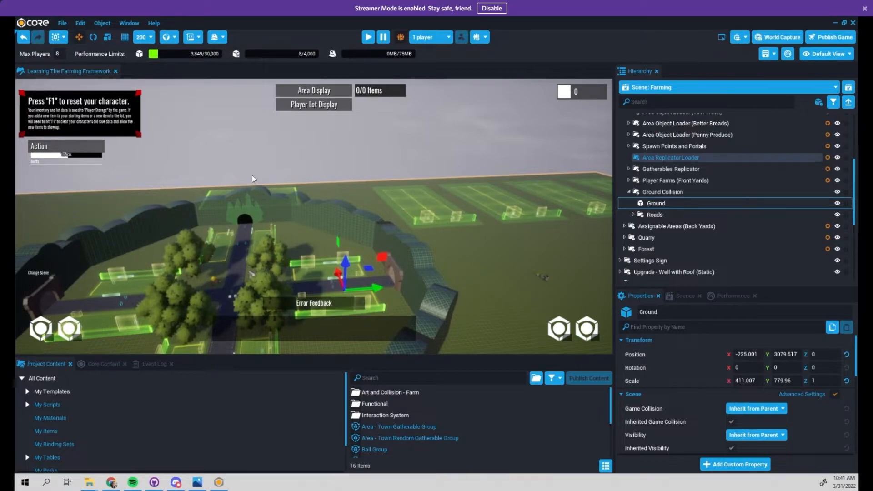
{"action": "right_click_drag", "start_coordinate": [252, 175], "coordinate": [240, 247]}
Step: Select the yellow placeholder volume of the Player Lot Upgrade Loader (House) and examine it up close
{"action": "left_click", "coordinate": [246, 240]}
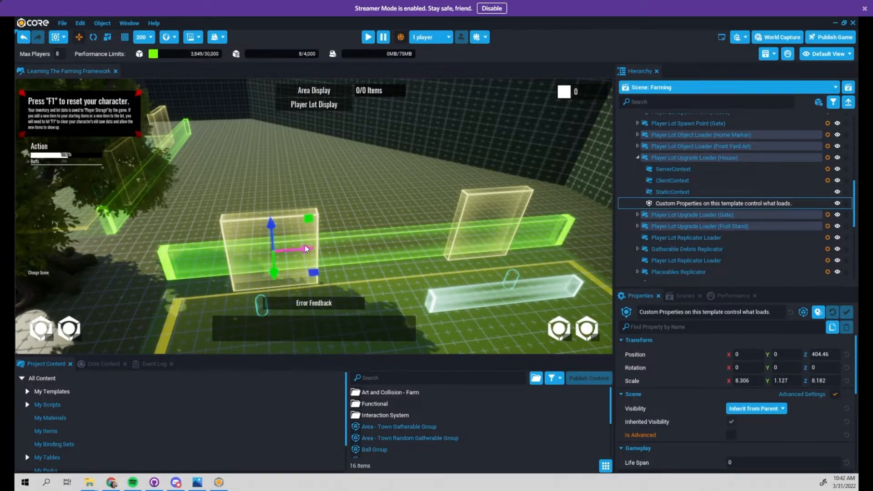
{"action": "mouse_move", "coordinate": [345, 194]}
{"action": "right_mouse_down"}
{"action": "mouse_move", "coordinate": [363, 215]}
{"action": "mouse_move", "coordinate": [337, 228]}
{"action": "mouse_move", "coordinate": [351, 192]}
{"action": "right_mouse_up"}
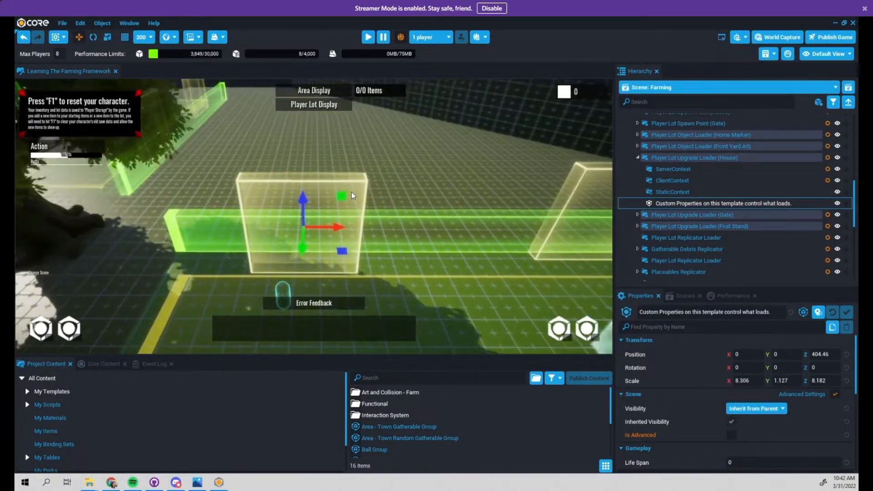
{"action": "scroll", "coordinate": [356, 187], "scroll_direction": "up", "scroll_amount": 5}
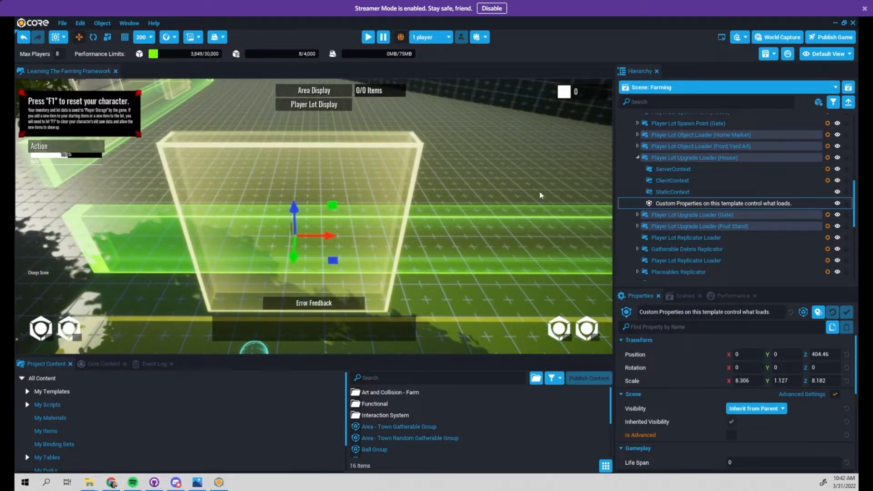
Step: Find the Dummy Object in Core Content and place one on the open ground
{"action": "scroll", "coordinate": [728, 205], "scroll_direction": "down", "scroll_amount": 15}
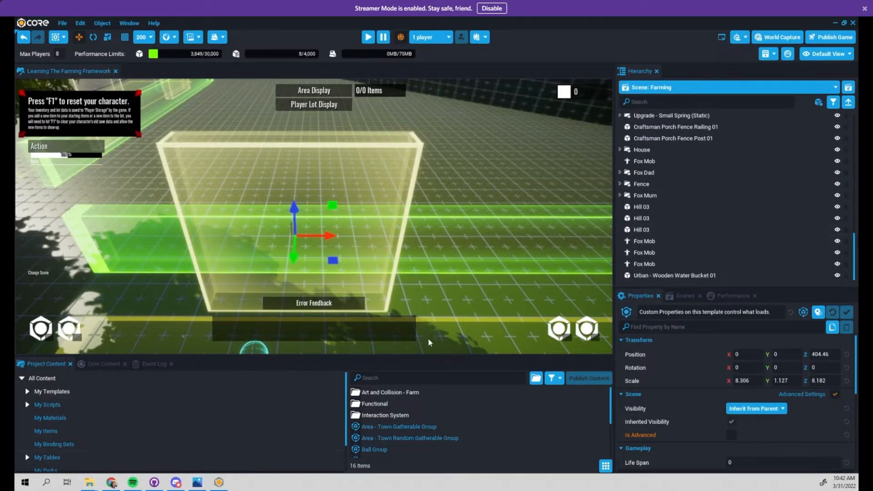
{"action": "left_click", "coordinate": [108, 364]}
{"action": "left_click", "coordinate": [262, 379]}
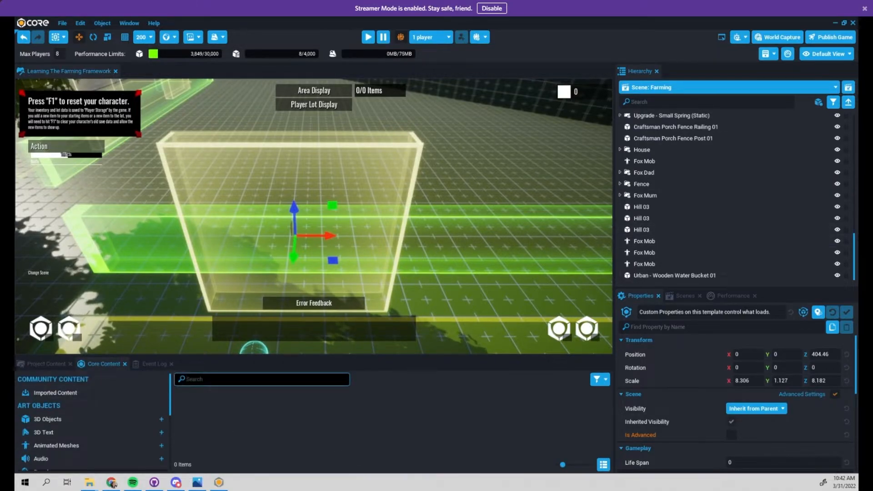
{"action": "type", "text": "dummy"}
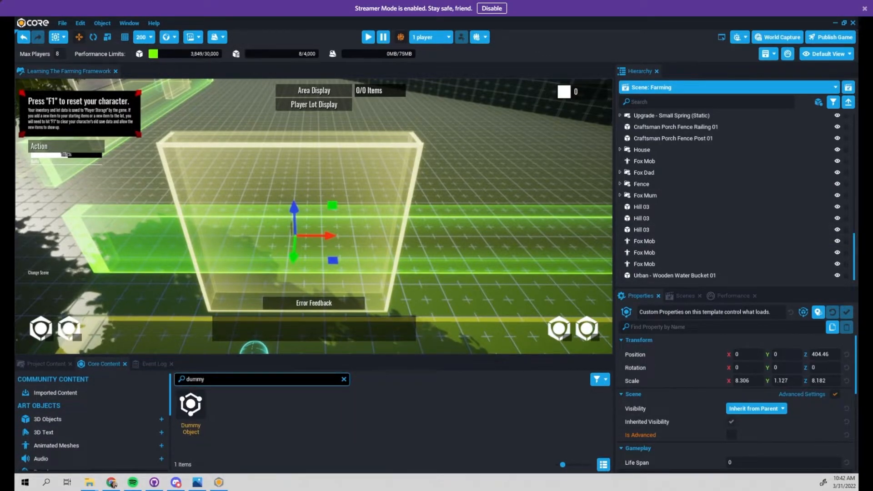
{"action": "left_click_drag", "start_coordinate": [191, 404], "coordinate": [142, 181]}
{"action": "right_click_drag", "start_coordinate": [144, 181], "coordinate": [389, 234]}
{"action": "key", "text": "w"}
{"action": "key", "text": "w"}
{"action": "key", "text": "a"}
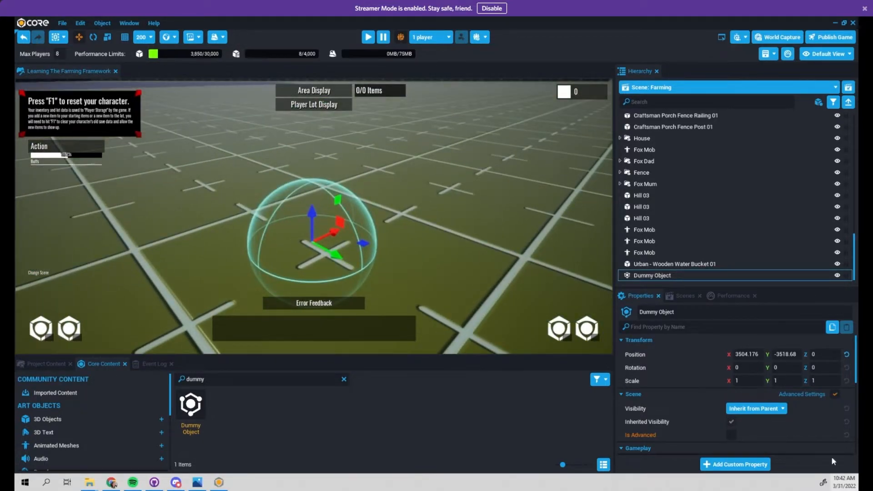
Step: Set the Dummy Object's volume type to Box
{"action": "scroll", "coordinate": [684, 423], "scroll_direction": "down", "scroll_amount": 3}
{"action": "scroll", "coordinate": [683, 409], "scroll_direction": "down", "scroll_amount": 2}
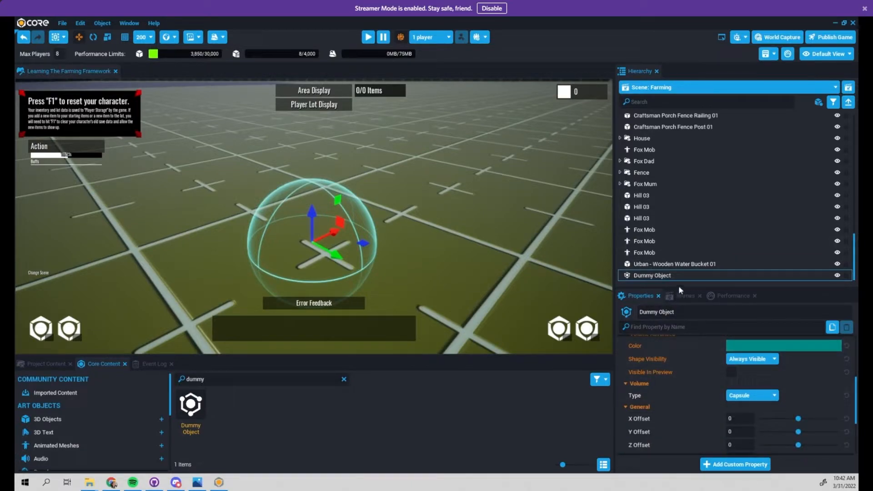
{"action": "left_click_drag", "start_coordinate": [677, 289], "coordinate": [677, 212]}
{"action": "left_click", "coordinate": [750, 318]}
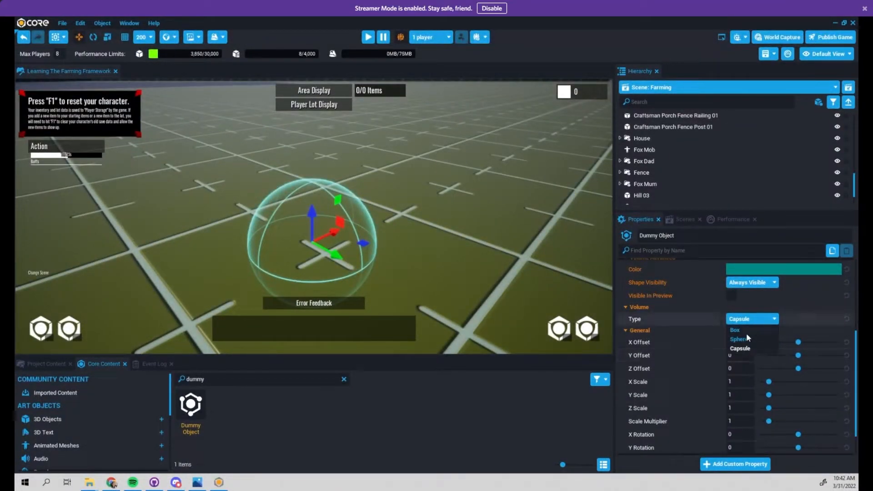
{"action": "left_click", "coordinate": [746, 329]}
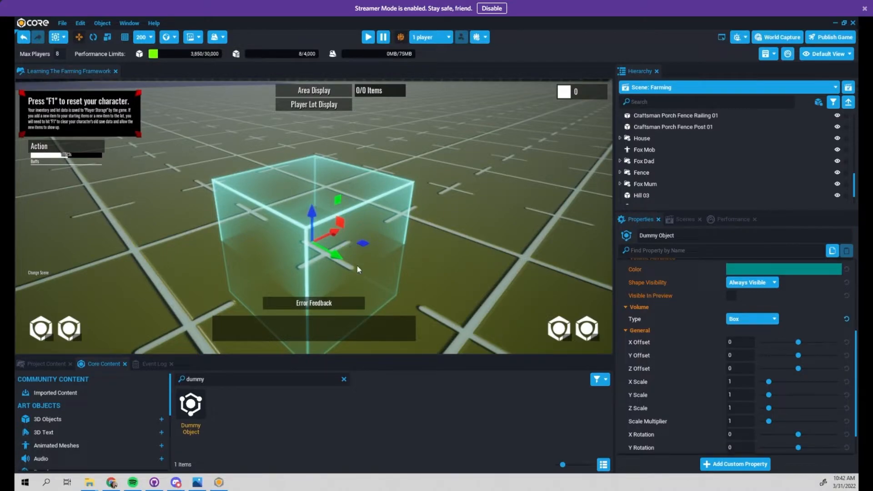
Step: Try shifting the box volume with its X Offset, and undo the change
{"action": "scroll", "coordinate": [713, 357], "scroll_direction": "down", "scroll_amount": 1}
{"action": "right_click_drag", "start_coordinate": [318, 219], "coordinate": [320, 254]}
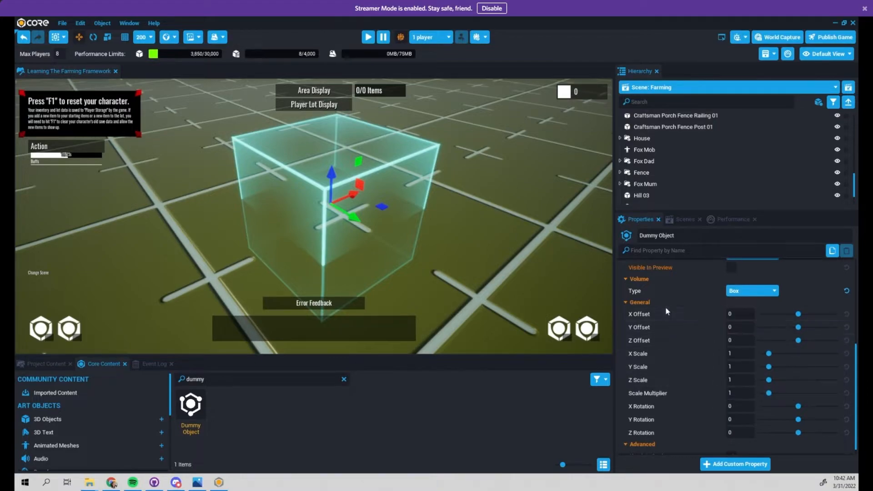
{"action": "left_click_drag", "start_coordinate": [799, 314], "coordinate": [736, 313]}
{"action": "key", "text": "ctrl+z"}
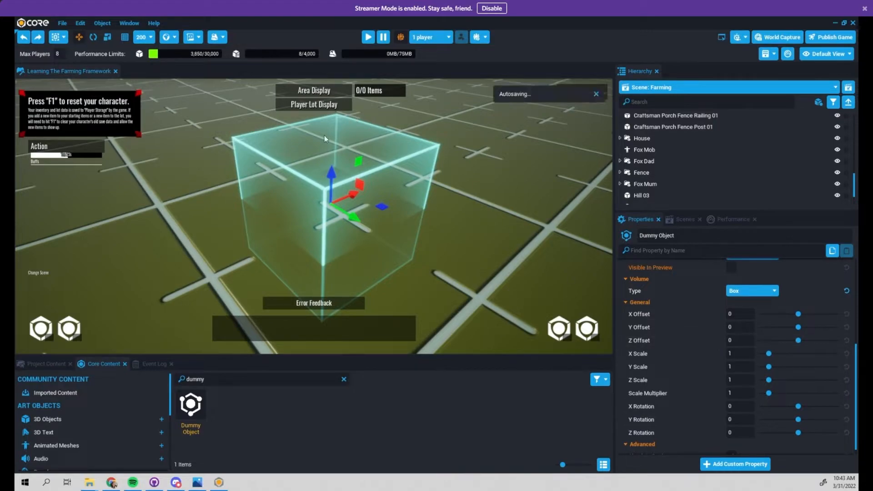
Step: Turn off Absolute Scale for the Dummy Object and stretch it into a long, flat box
{"action": "scroll", "coordinate": [756, 344], "scroll_direction": "down", "scroll_amount": 1}
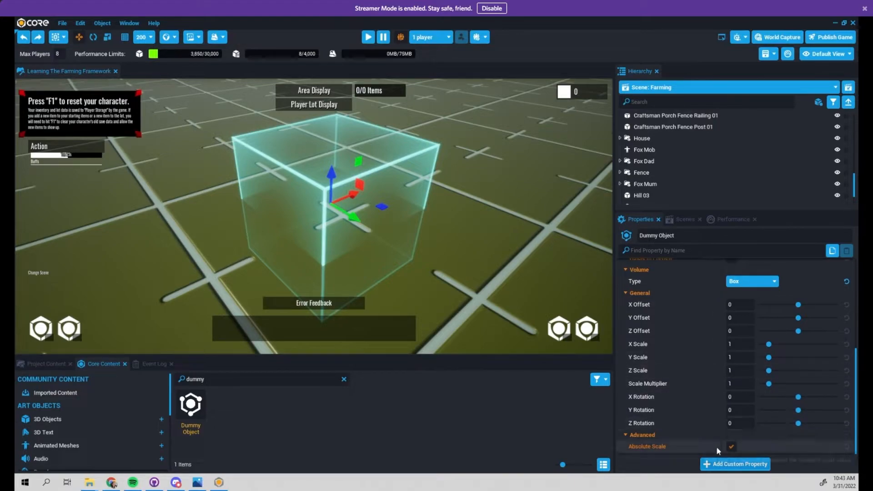
{"action": "left_click", "coordinate": [731, 446]}
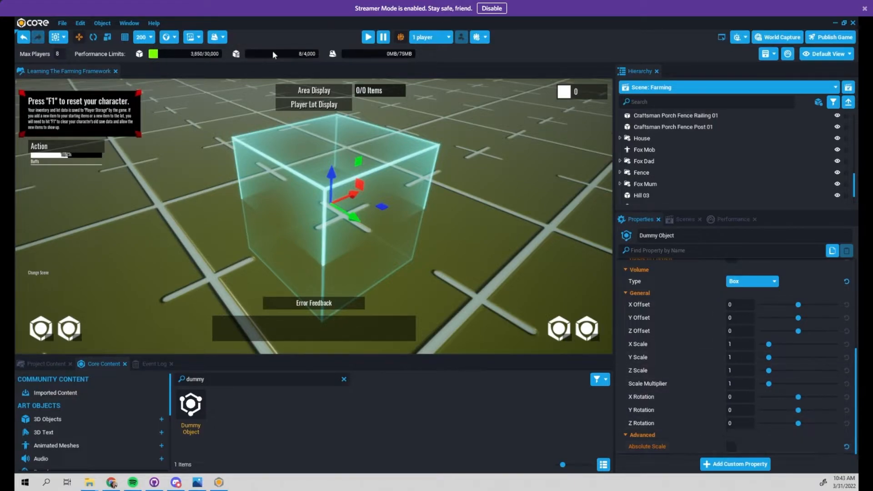
{"action": "left_click", "coordinate": [107, 39]}
{"action": "left_click_drag", "start_coordinate": [350, 221], "coordinate": [421, 262]}
{"action": "left_click_drag", "start_coordinate": [356, 194], "coordinate": [429, 150]}
{"action": "left_click_drag", "start_coordinate": [367, 215], "coordinate": [325, 204]}
{"action": "left_click", "coordinate": [82, 37]}
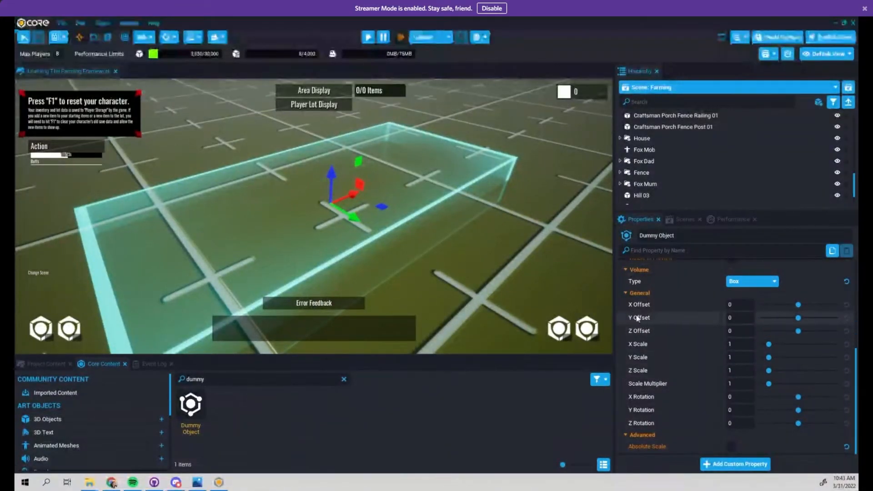
{"action": "left_click", "coordinate": [625, 293]}
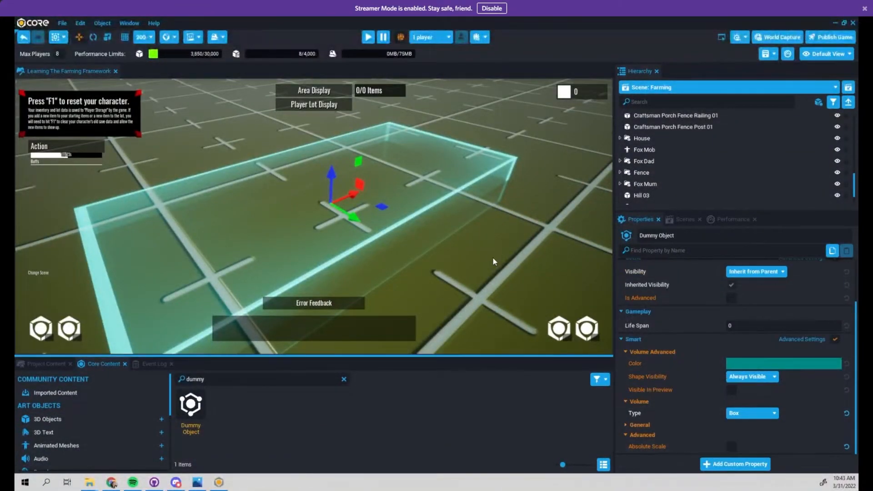
Step: Delete the stretched Dummy Object from the scene
{"action": "scroll", "coordinate": [454, 255], "scroll_direction": "down", "scroll_amount": 3}
{"action": "scroll", "coordinate": [414, 253], "scroll_direction": "down", "scroll_amount": 3}
{"action": "right_click_drag", "start_coordinate": [242, 215], "coordinate": [217, 196]}
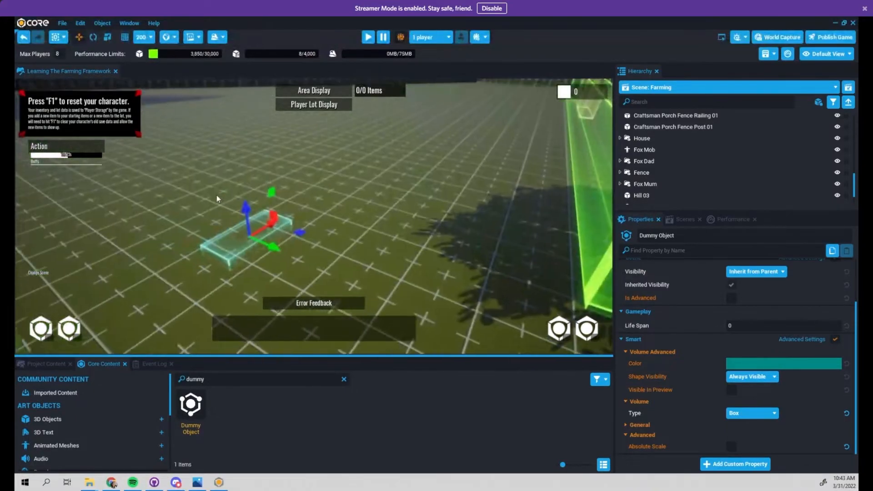
{"action": "key", "text": "Delete"}
Step: Select the House upgrade loader's placeholder volume again and review its properties and the neighbouring hierarchy entries
{"action": "right_click_drag", "start_coordinate": [358, 210], "coordinate": [317, 213]}
{"action": "scroll", "coordinate": [317, 215], "scroll_direction": "down", "scroll_amount": 5}
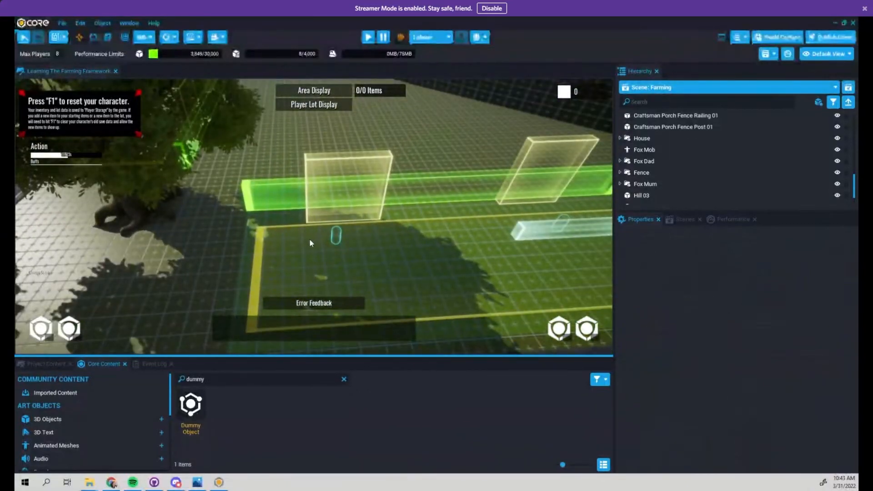
{"action": "left_click", "coordinate": [356, 195]}
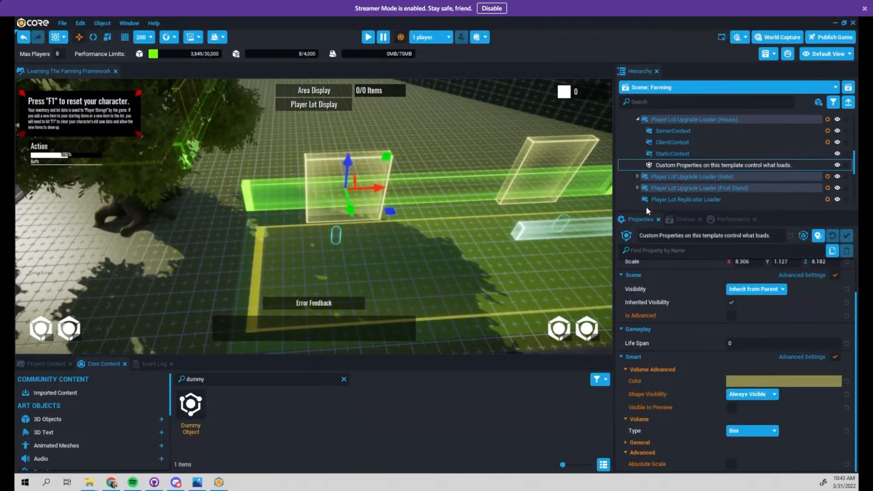
{"action": "scroll", "coordinate": [664, 169], "scroll_direction": "down", "scroll_amount": 8}
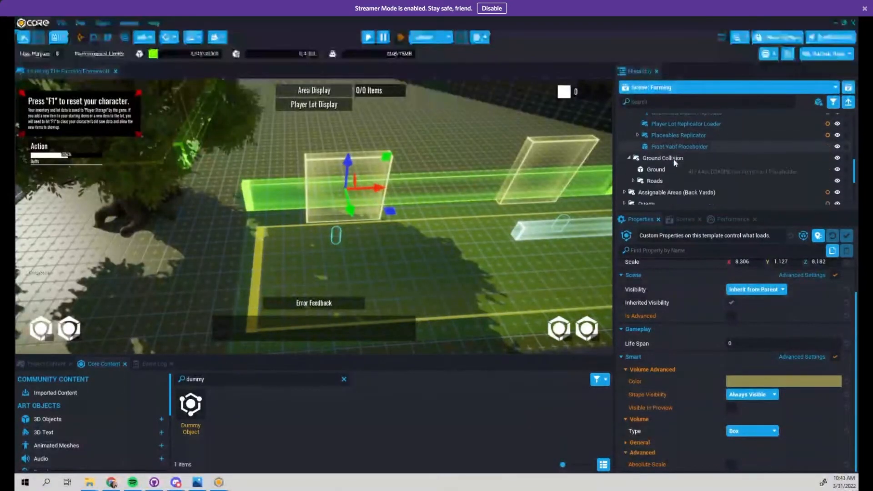
{"action": "scroll", "coordinate": [665, 175], "scroll_direction": "down", "scroll_amount": 1}
Step: Enlarge the hierarchy area and collapse all of its expanded entries
{"action": "right_click_drag", "start_coordinate": [48, 214], "coordinate": [179, 209]}
{"action": "scroll", "coordinate": [695, 204], "scroll_direction": "up", "scroll_amount": 7}
{"action": "scroll", "coordinate": [675, 141], "scroll_direction": "up", "scroll_amount": 10}
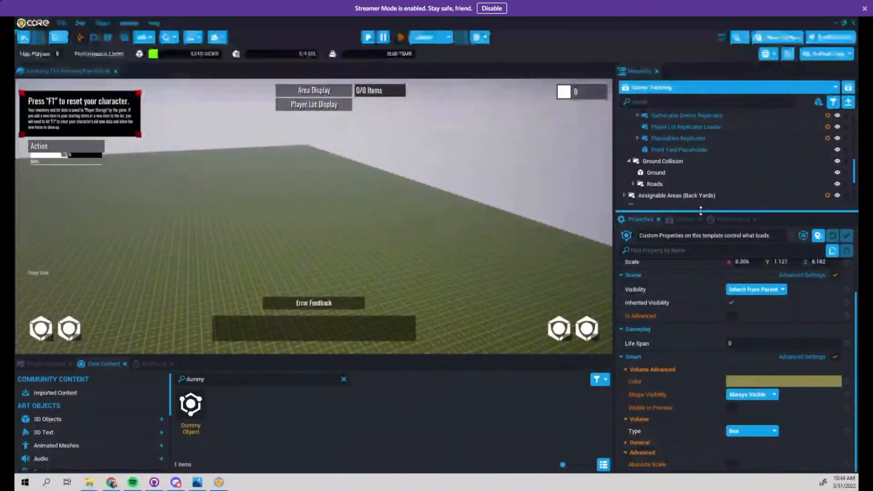
{"action": "left_click_drag", "start_coordinate": [700, 212], "coordinate": [709, 337]}
{"action": "left_click", "coordinate": [848, 101]}
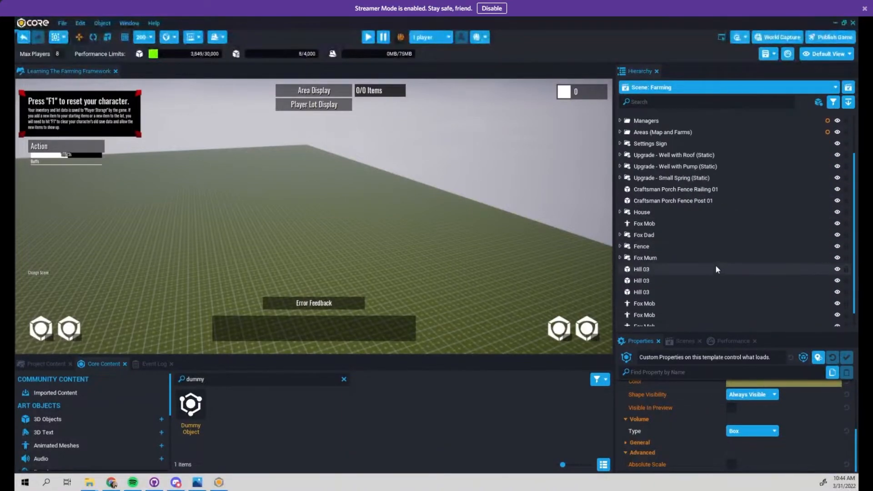
{"action": "left_click", "coordinate": [650, 224]}
{"action": "left_click", "coordinate": [642, 212]}
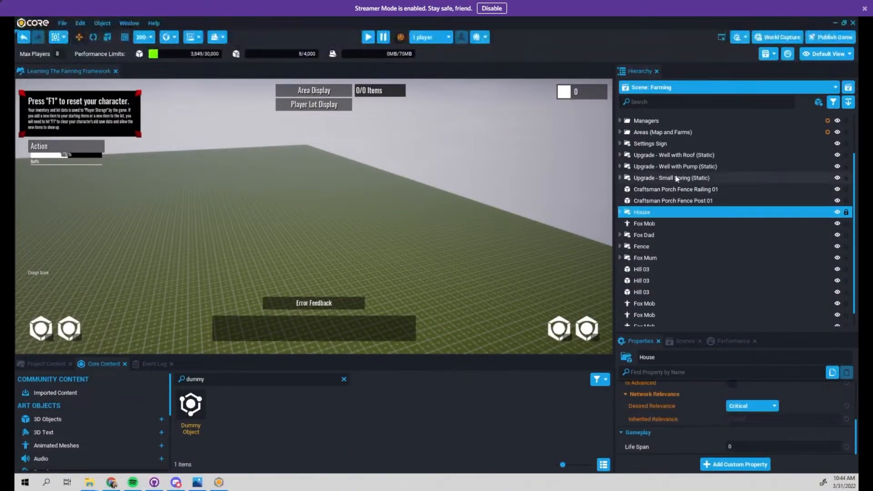
{"action": "left_click", "coordinate": [659, 189]}
{"action": "scroll", "coordinate": [685, 250], "scroll_direction": "down", "scroll_amount": 1}
{"action": "left_click", "coordinate": [677, 320], "text": "shift"}
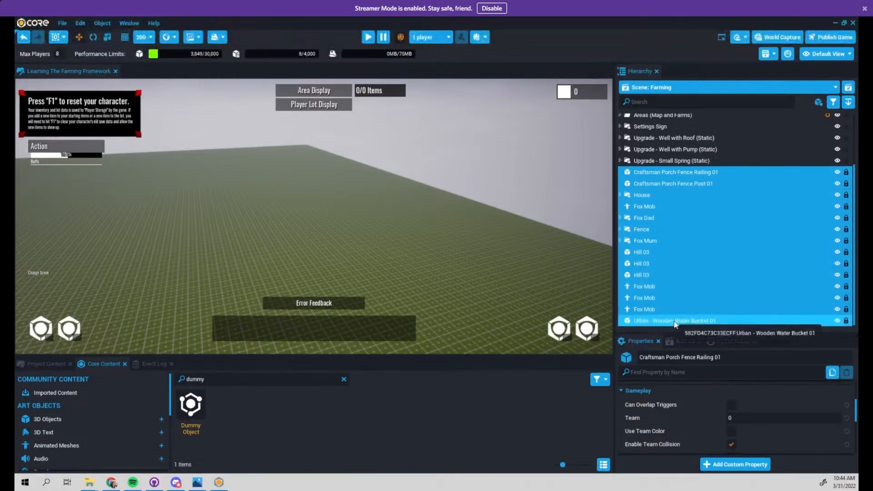
{"action": "right_click", "coordinate": [684, 320]}
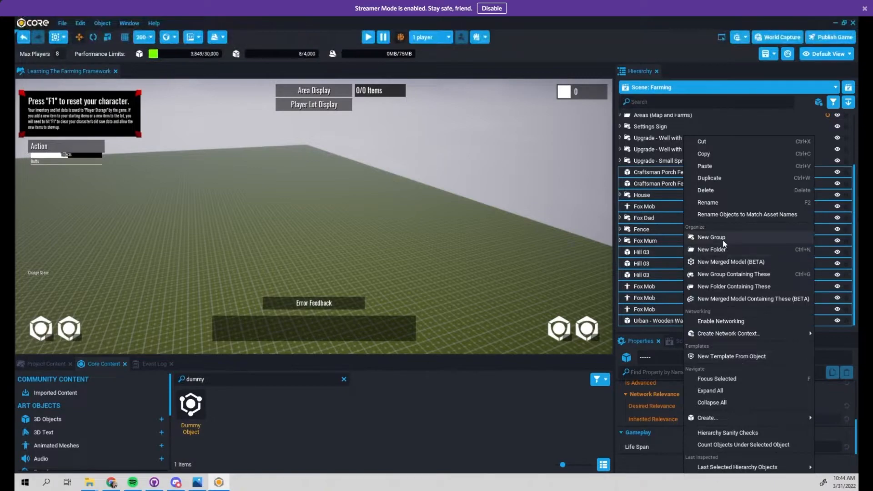
Step: Create a new empty group at Craftsman Porch Fence Railing 01
{"action": "left_click", "coordinate": [651, 172]}
{"action": "right_click", "coordinate": [651, 171]}
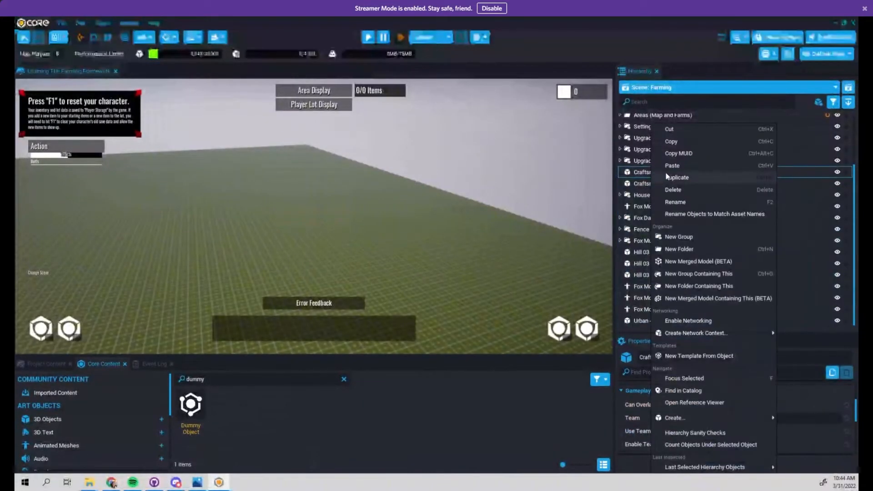
{"action": "left_click", "coordinate": [679, 237]}
{"action": "left_click_drag", "start_coordinate": [634, 173], "coordinate": [634, 171]}
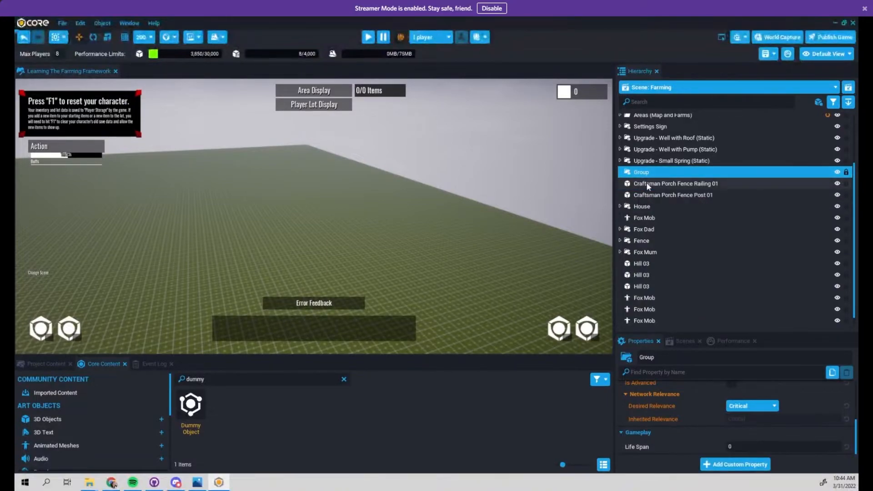
{"action": "left_click", "coordinate": [646, 184]}
{"action": "scroll", "coordinate": [653, 213], "scroll_direction": "down", "scroll_amount": 1}
{"action": "left_click", "coordinate": [656, 321], "text": "shift"}
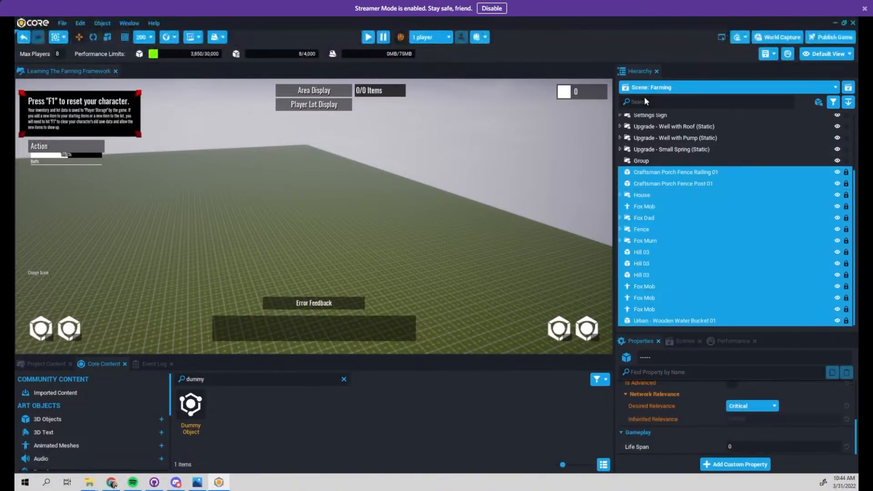
Step: Reset the new group's scale to its default
{"action": "left_click", "coordinate": [645, 163]}
{"action": "scroll", "coordinate": [790, 421], "scroll_direction": "up", "scroll_amount": 5}
{"action": "scroll", "coordinate": [792, 424], "scroll_direction": "up", "scroll_amount": 2}
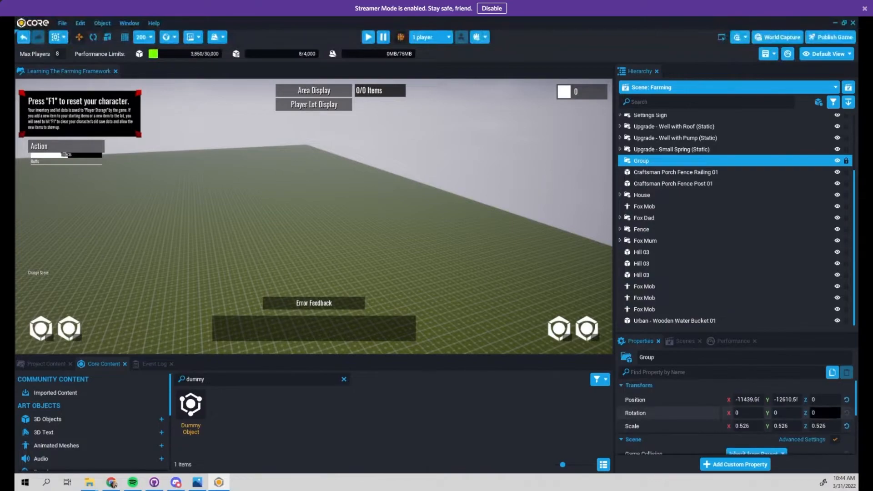
{"action": "left_click", "coordinate": [846, 427]}
Step: Move all loose objects from Craftsman Porch Fence Railing 01 through Urban - Wooden Water Bucket 01 into the group and collapse it
{"action": "left_click", "coordinate": [674, 176]}
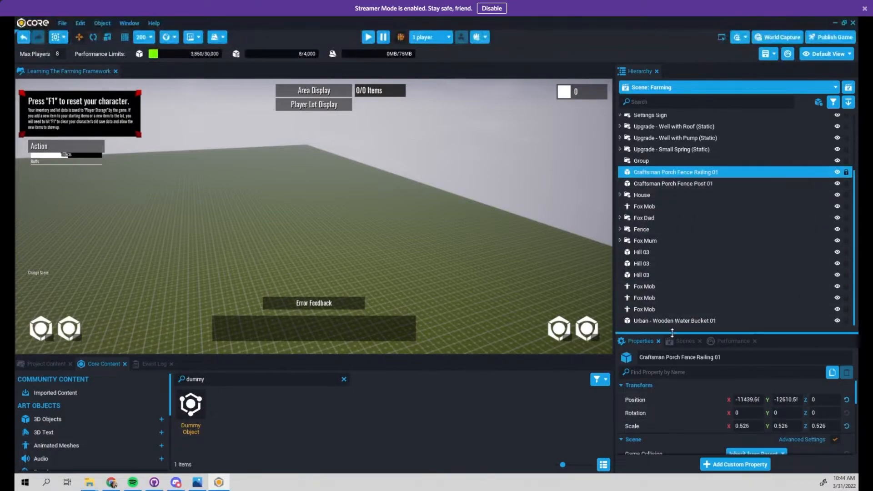
{"action": "left_click", "coordinate": [695, 321], "text": "shift"}
{"action": "left_click_drag", "start_coordinate": [636, 172], "coordinate": [645, 161]}
{"action": "left_click", "coordinate": [619, 161]}
{"action": "left_click", "coordinate": [727, 282]}
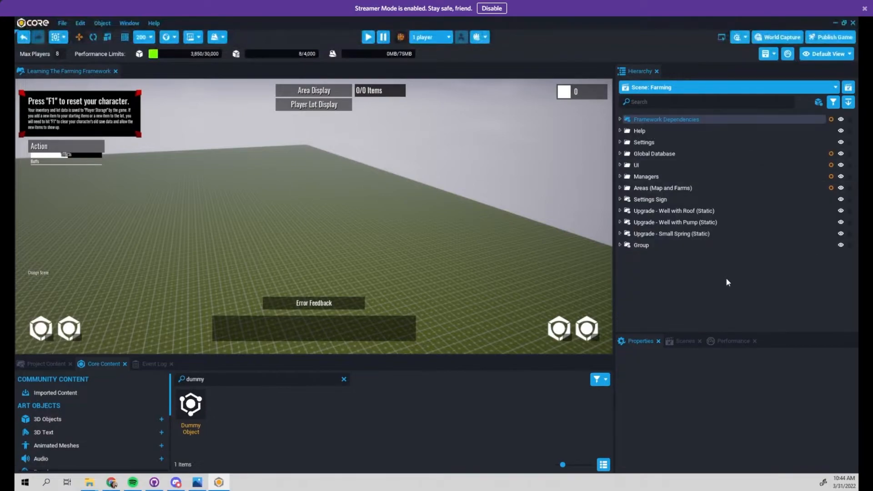
Step: Search the core content for plane and place a Plane 1m - One Sided on the open ground
{"action": "right_click", "coordinate": [650, 263]}
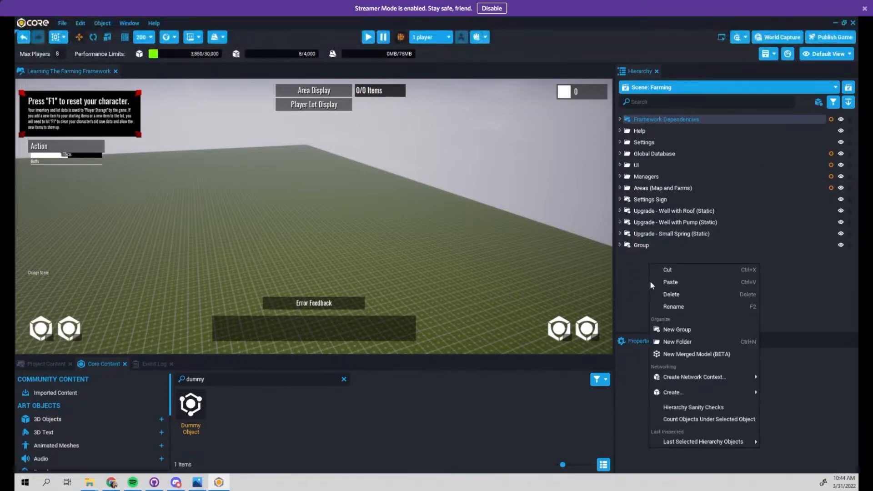
{"action": "left_click", "coordinate": [446, 258]}
{"action": "right_click_drag", "start_coordinate": [376, 230], "coordinate": [241, 344]}
{"action": "left_click", "coordinate": [153, 363]}
{"action": "left_click", "coordinate": [103, 364]}
{"action": "left_click", "coordinate": [257, 379]}
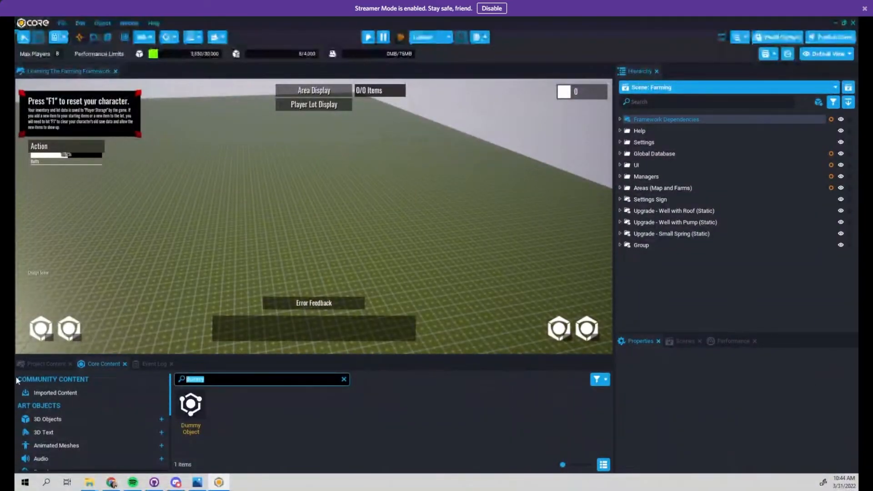
{"action": "type", "text": "plane"}
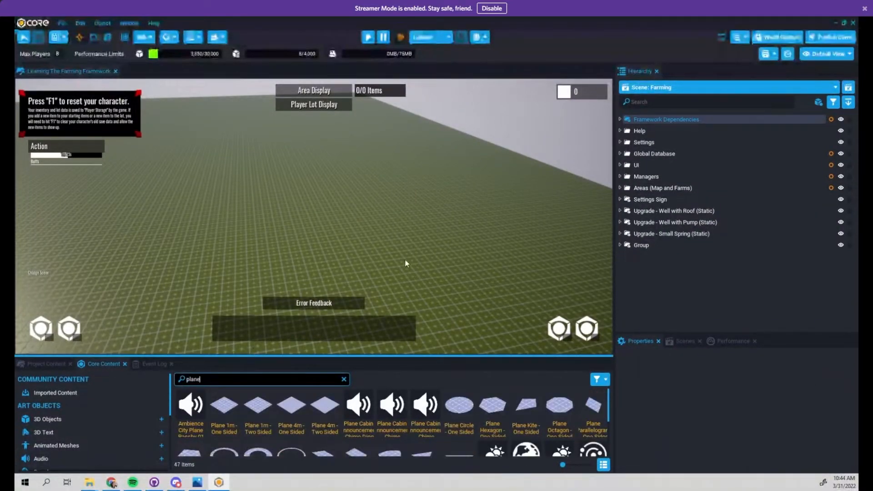
{"action": "left_click", "coordinate": [222, 314]}
{"action": "left_click_drag", "start_coordinate": [246, 261], "coordinate": [248, 259]}
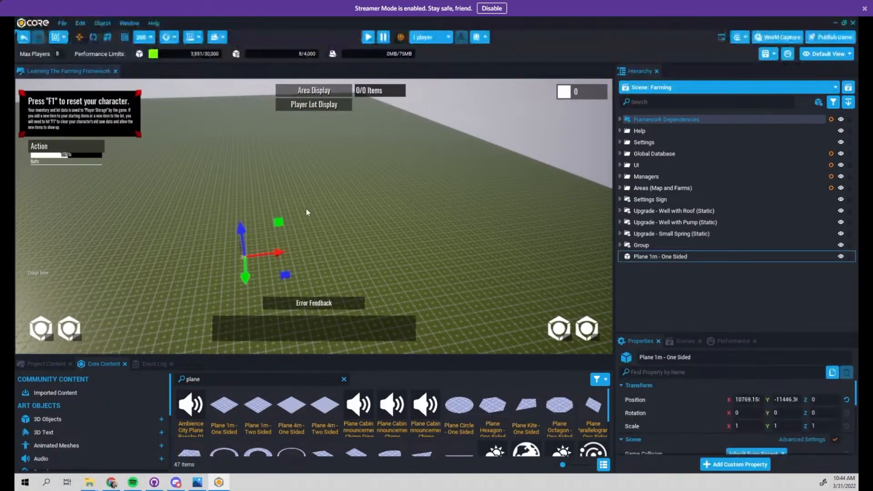
Step: Scale the one-sided plane to about 89.4 along X and 46.3 along Y
{"action": "key", "text": "f"}
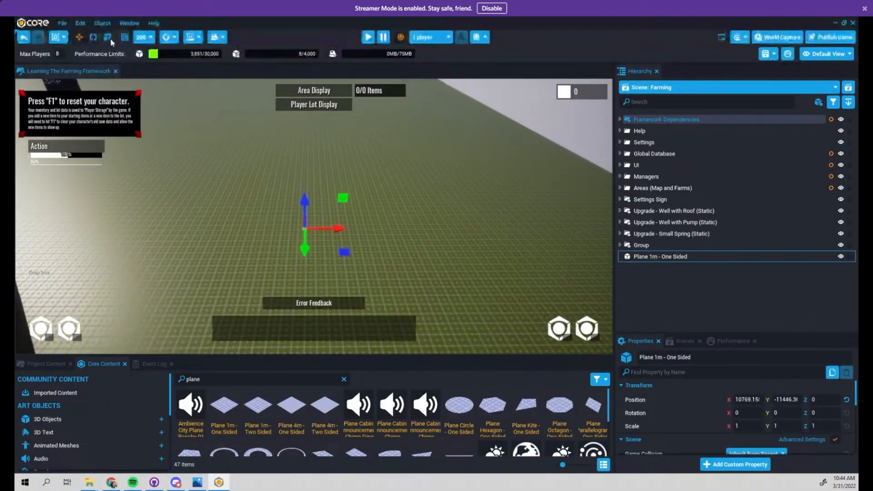
{"action": "left_click", "coordinate": [108, 38]}
{"action": "left_click_drag", "start_coordinate": [344, 231], "coordinate": [656, 266]}
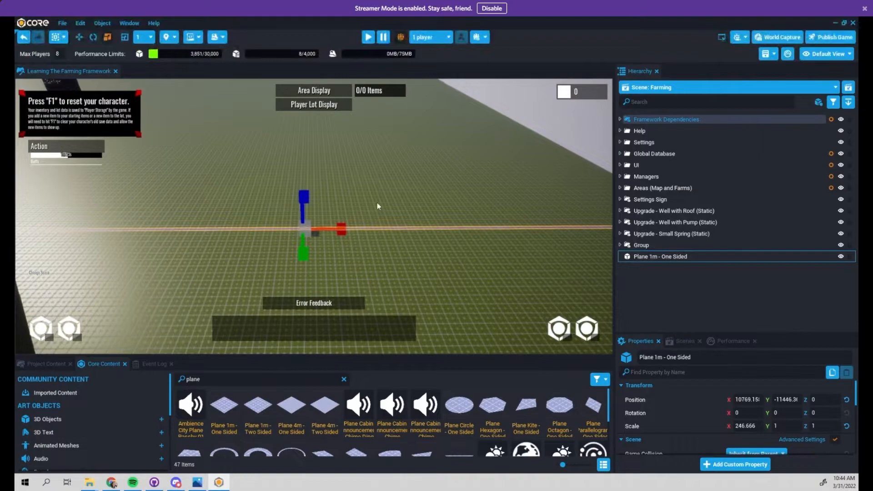
{"action": "left_click_drag", "start_coordinate": [320, 237], "coordinate": [276, 239]}
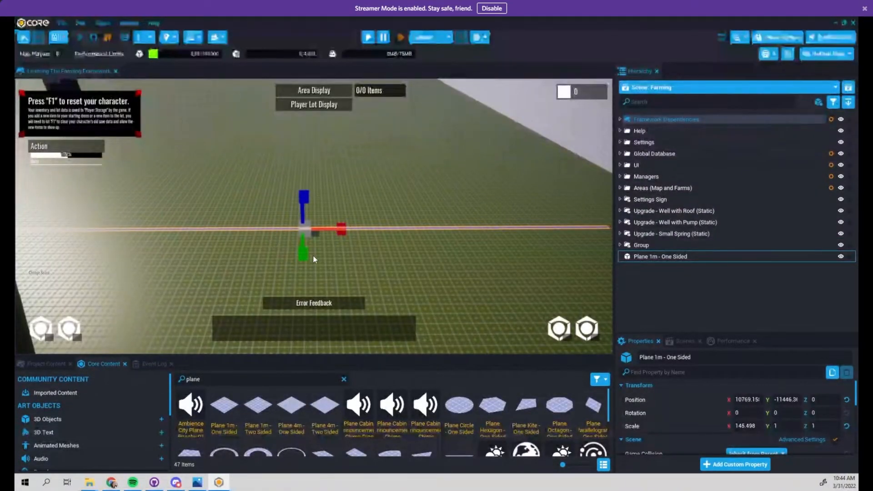
{"action": "left_click_drag", "start_coordinate": [295, 252], "coordinate": [286, 332]}
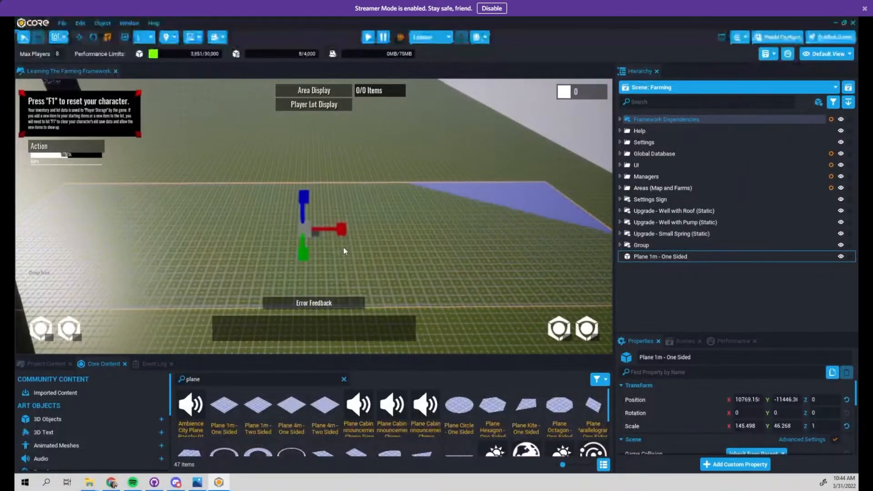
{"action": "left_click_drag", "start_coordinate": [342, 228], "coordinate": [228, 243]}
{"action": "right_click_drag", "start_coordinate": [227, 243], "coordinate": [635, 272]}
Step: Put the plane into a new group and rename that group House
{"action": "right_click", "coordinate": [626, 258]}
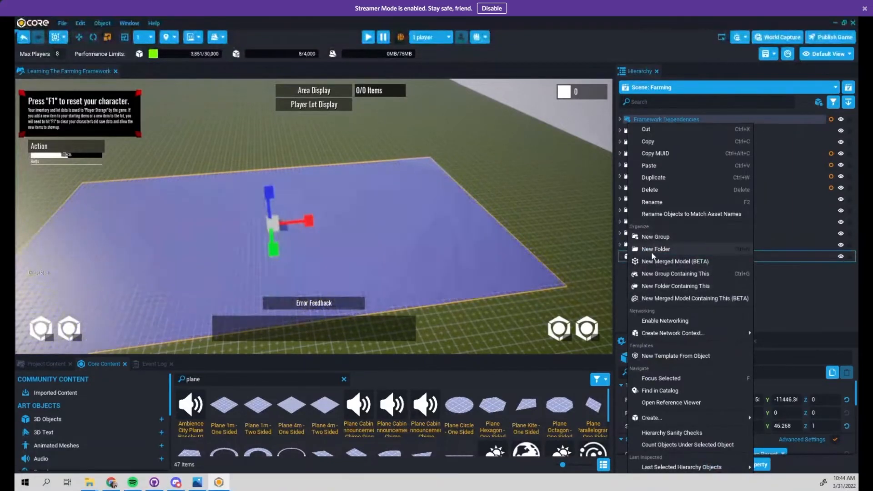
{"action": "left_click", "coordinate": [655, 236]}
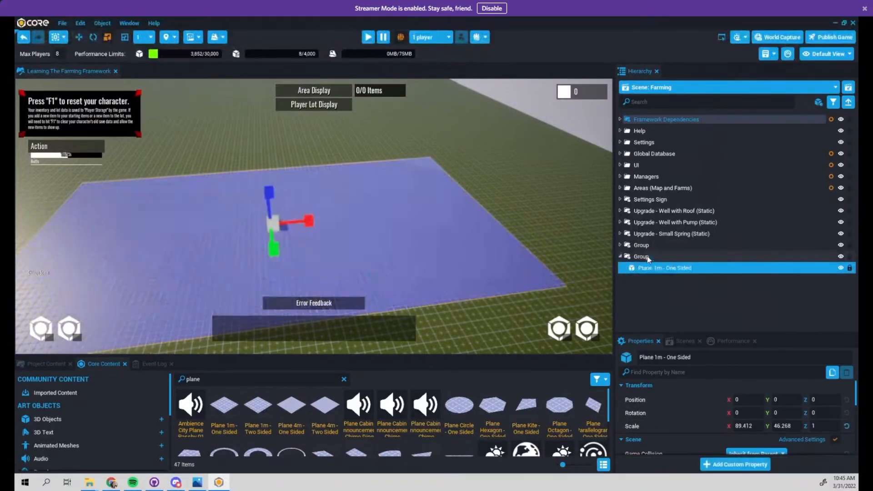
{"action": "right_click", "coordinate": [647, 256]}
{"action": "left_click", "coordinate": [655, 186]}
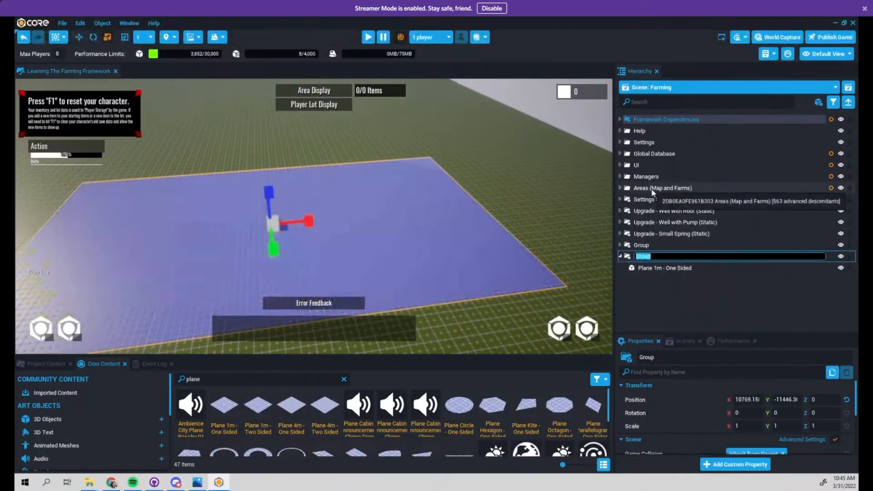
{"action": "type", "text": "House"}
{"action": "key", "text": "Return"}
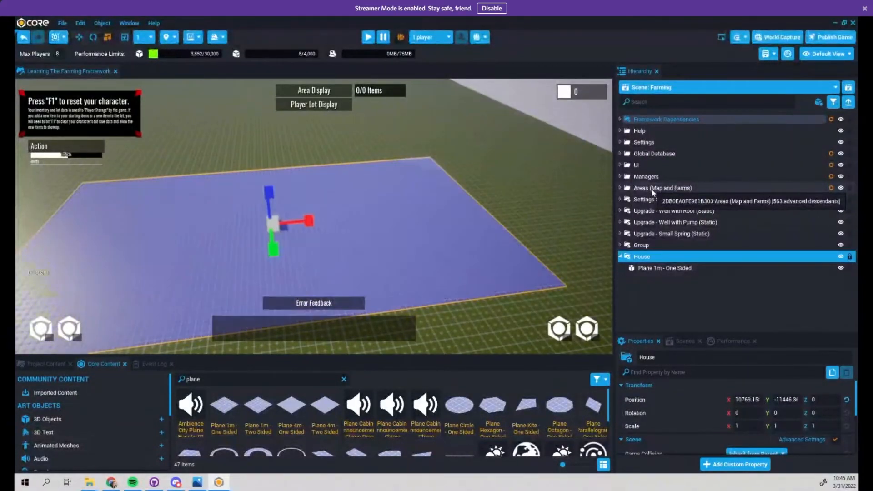
Step: Set the Z position of the plane inside the House group to 1
{"action": "left_click", "coordinate": [823, 399]}
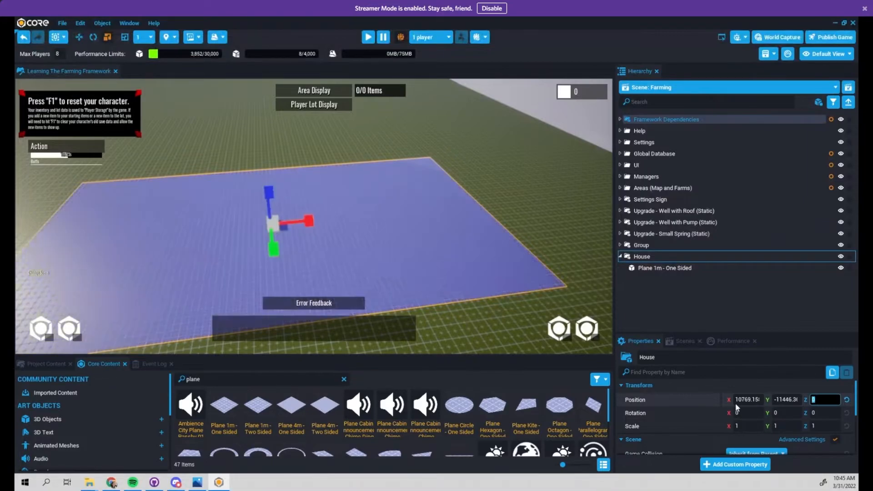
{"action": "left_click", "coordinate": [665, 268]}
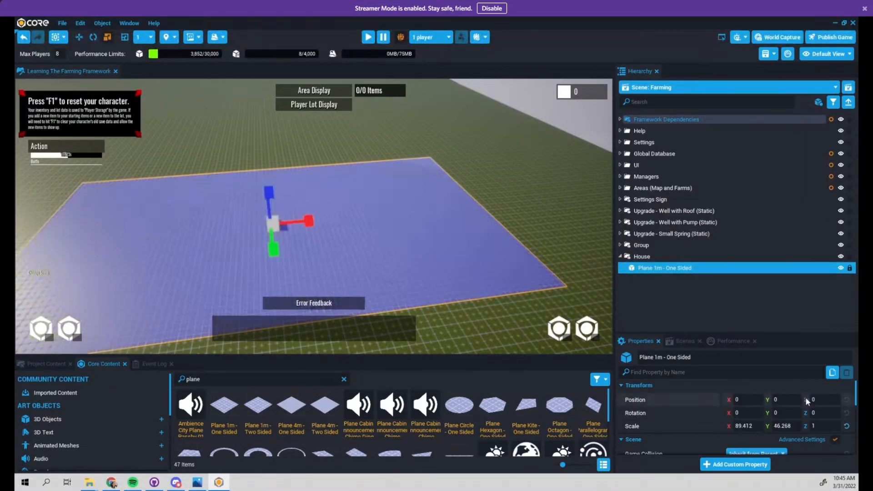
{"action": "left_click", "coordinate": [818, 400]}
{"action": "type", "text": "1"}
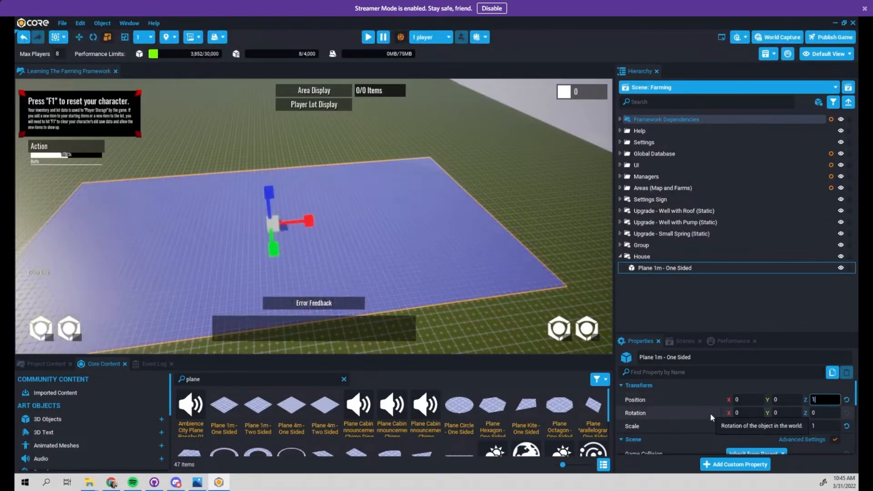
{"action": "right_click_drag", "start_coordinate": [364, 156], "coordinate": [377, 191]}
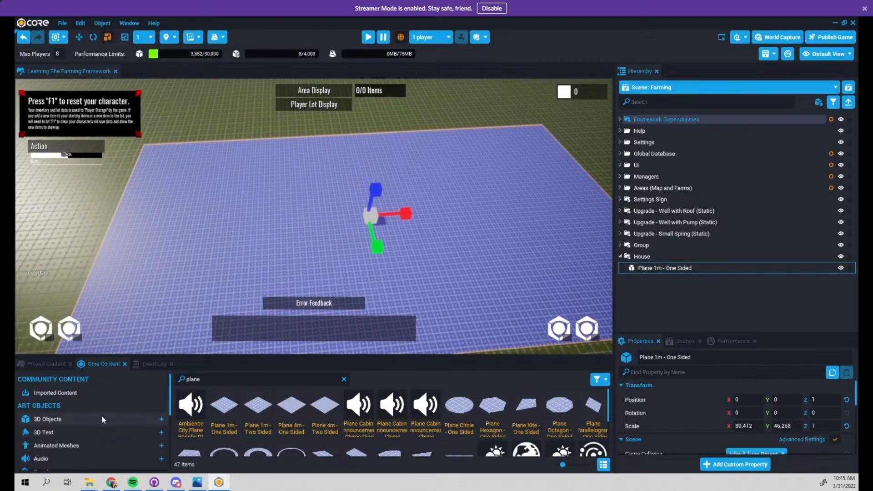
Step: Add the Area Object Loader template from the project's Functional Areas templates to the House group
{"action": "left_click", "coordinate": [47, 363]}
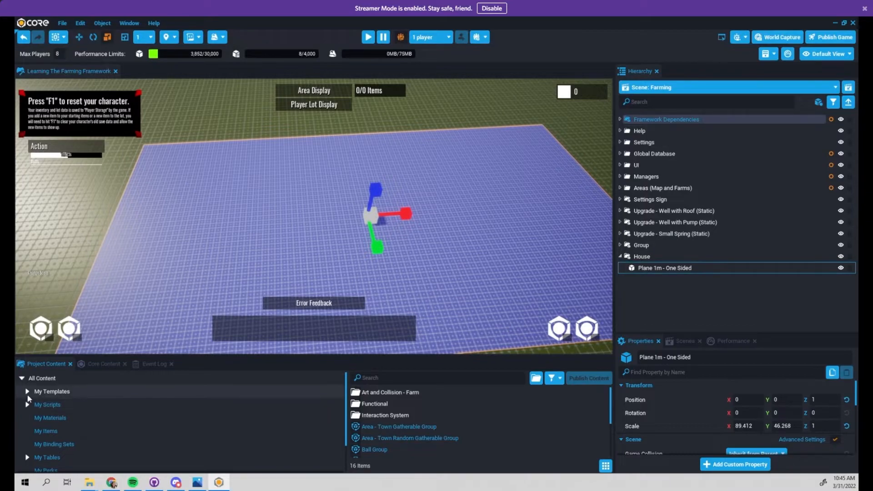
{"action": "left_click", "coordinate": [27, 394]}
{"action": "scroll", "coordinate": [39, 400], "scroll_direction": "down", "scroll_amount": 1}
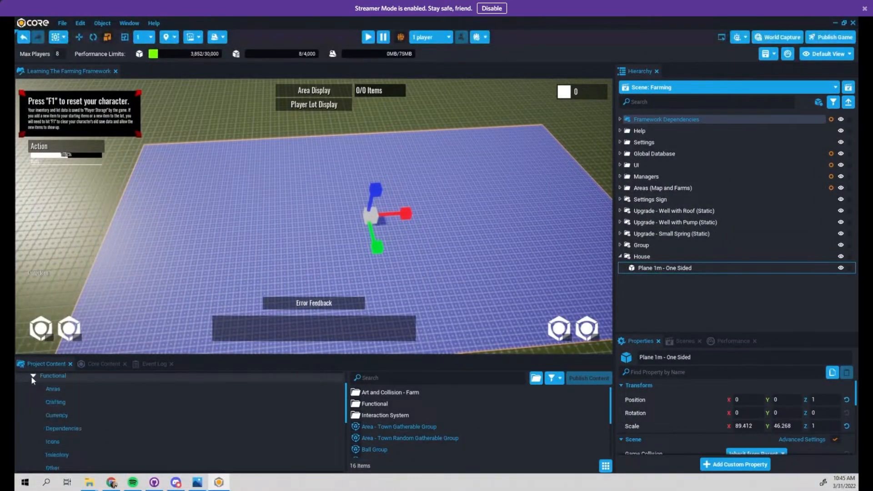
{"action": "left_click", "coordinate": [68, 390]}
{"action": "left_click_drag", "start_coordinate": [374, 355], "coordinate": [372, 304]}
{"action": "left_click_drag", "start_coordinate": [346, 363], "coordinate": [206, 364]}
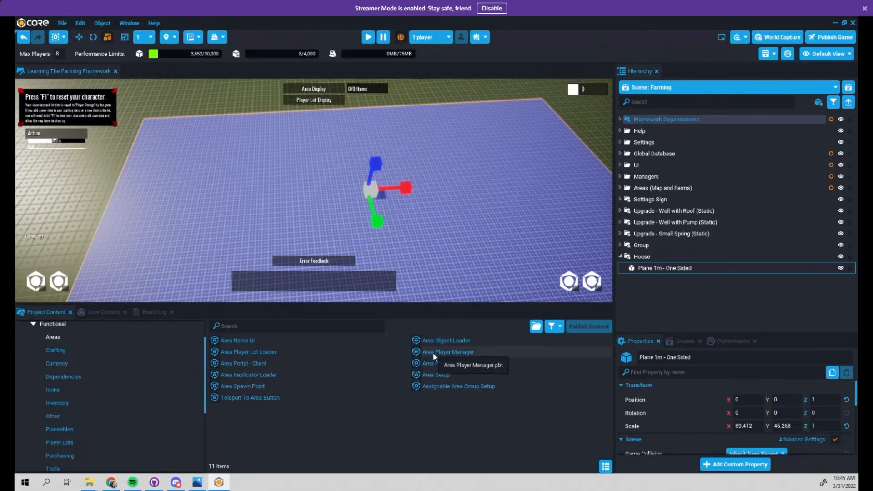
{"action": "left_click_drag", "start_coordinate": [431, 357], "coordinate": [646, 276]}
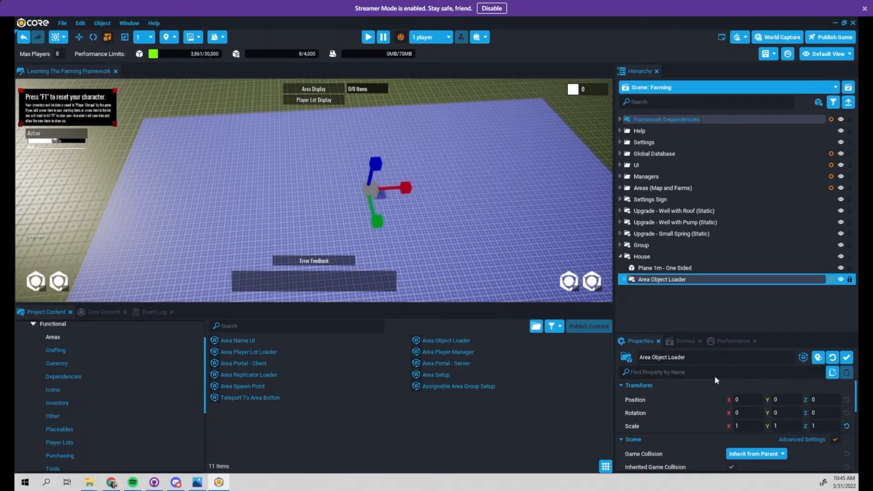
Step: Enlarge the properties area and examine the Area Object Loader's custom client, server, static and local asset references
{"action": "left_click_drag", "start_coordinate": [678, 332], "coordinate": [680, 268]}
{"action": "scroll", "coordinate": [681, 243], "scroll_direction": "down", "scroll_amount": 1}
{"action": "scroll", "coordinate": [718, 363], "scroll_direction": "down", "scroll_amount": 3}
{"action": "scroll", "coordinate": [730, 409], "scroll_direction": "down", "scroll_amount": 5}
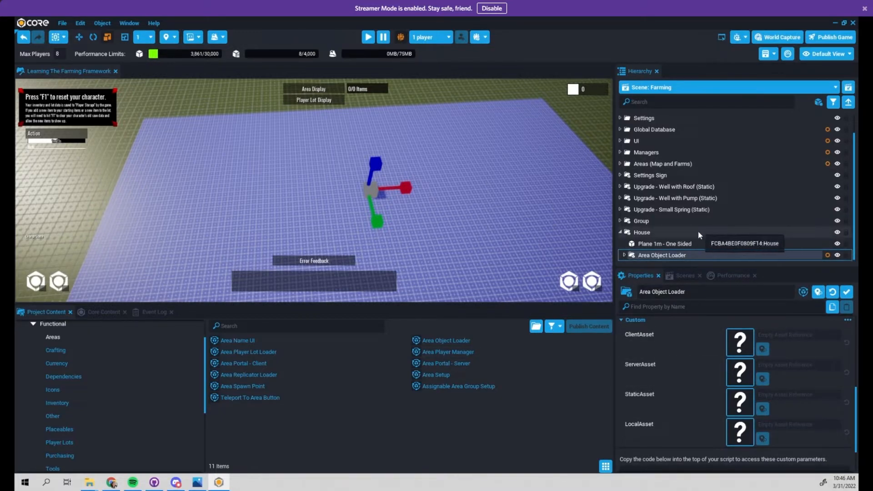
{"action": "right_click_drag", "start_coordinate": [461, 247], "coordinate": [425, 220]}
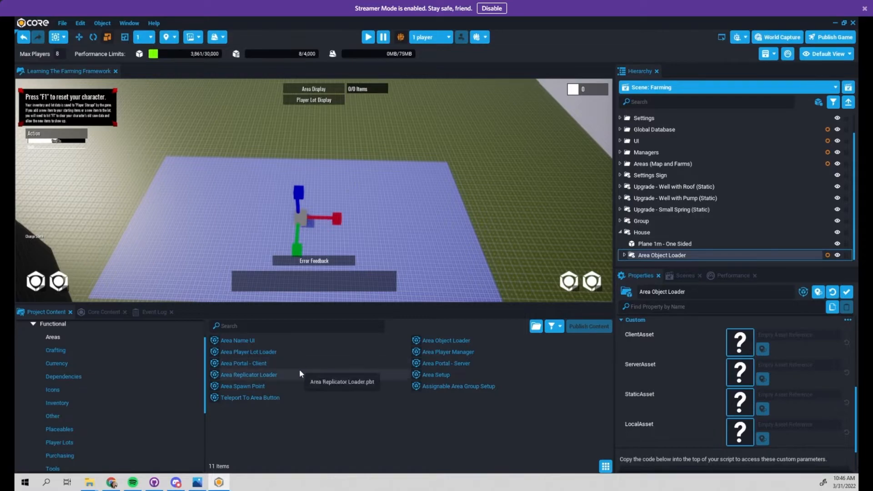
Step: Collapse the Functional templates and show the project's Reactive Components scripts
{"action": "left_click", "coordinate": [239, 327]}
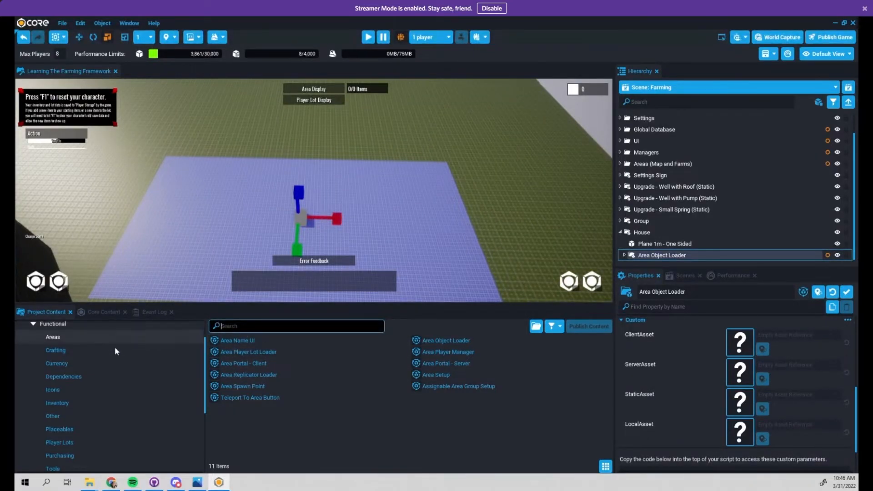
{"action": "scroll", "coordinate": [60, 370], "scroll_direction": "up", "scroll_amount": 2}
{"action": "left_click", "coordinate": [34, 366]}
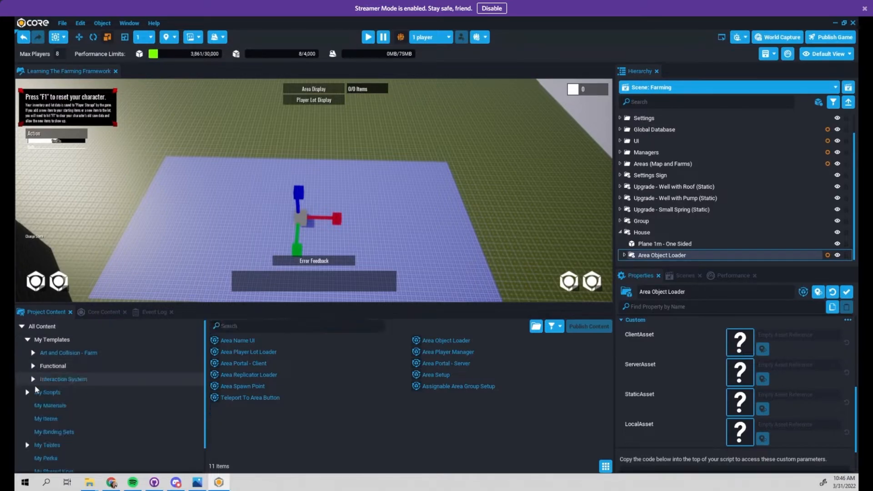
{"action": "scroll", "coordinate": [36, 425], "scroll_direction": "down", "scroll_amount": 2}
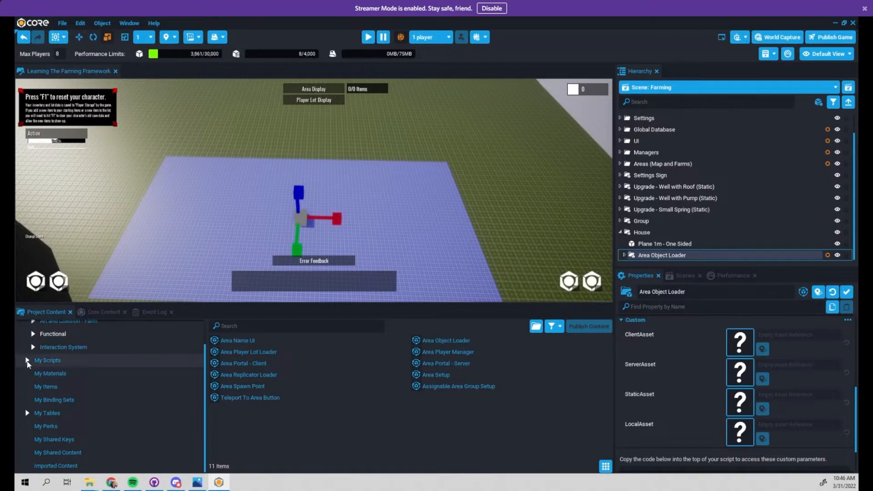
{"action": "scroll", "coordinate": [52, 407], "scroll_direction": "down", "scroll_amount": 8}
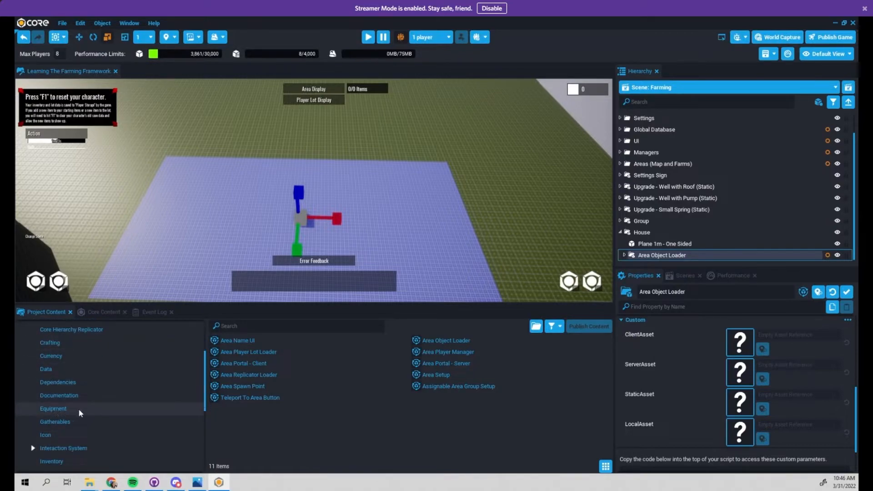
{"action": "scroll", "coordinate": [79, 408], "scroll_direction": "down", "scroll_amount": 4}
{"action": "left_click", "coordinate": [82, 414]}
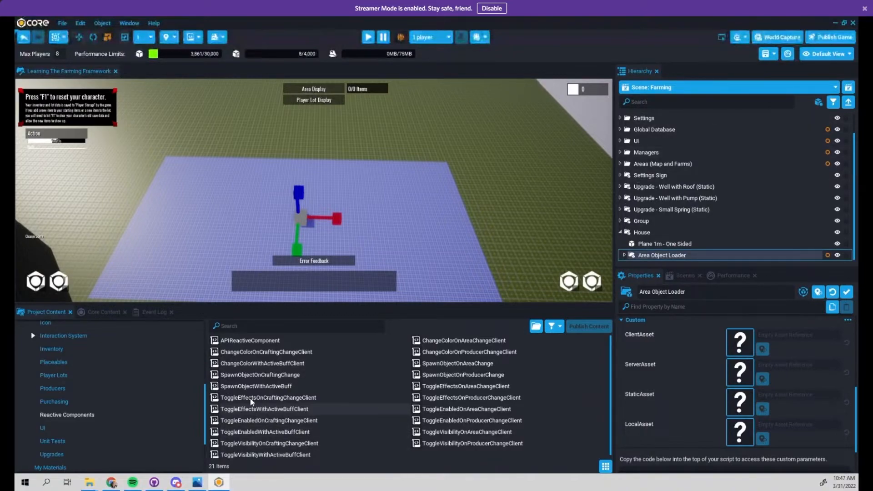
Step: Add the ToggleEffectsOnCraftingChangeClient script to the hierarchy, review its custom properties, and delete it again
{"action": "left_click_drag", "start_coordinate": [251, 401], "coordinate": [656, 228]}
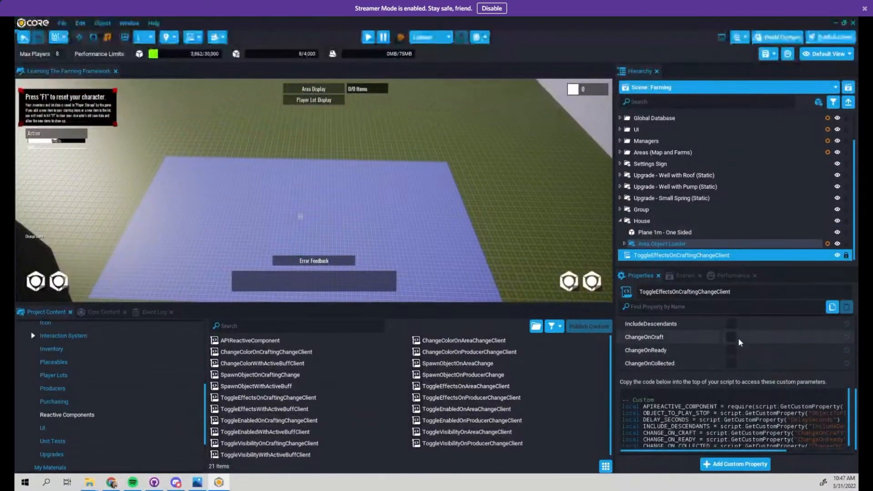
{"action": "scroll", "coordinate": [740, 342], "scroll_direction": "up", "scroll_amount": 2}
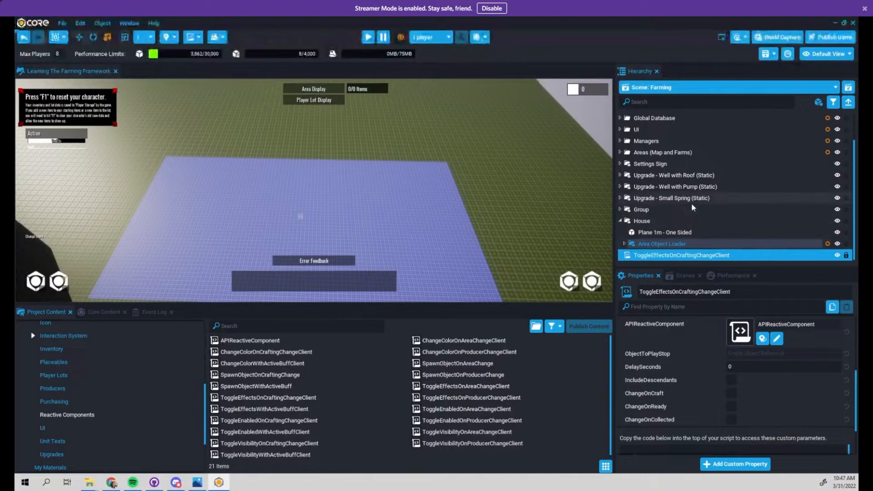
{"action": "right_click", "coordinate": [645, 255]}
{"action": "left_click", "coordinate": [674, 178]}
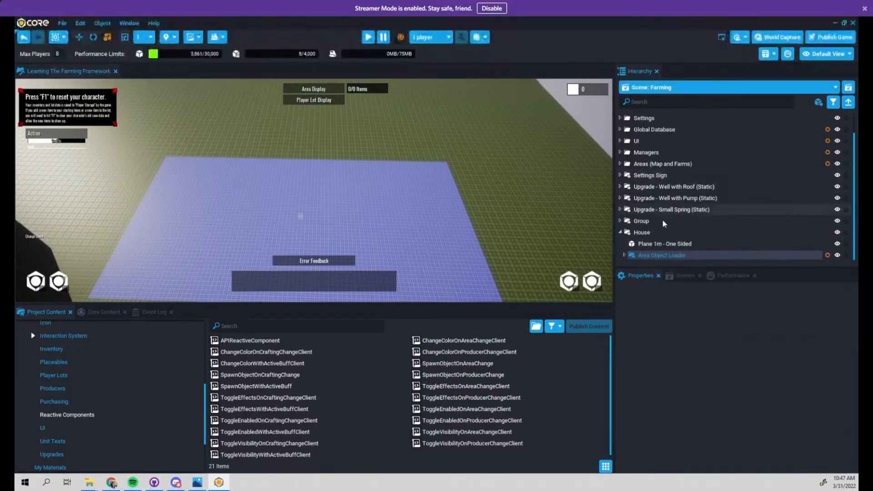
Step: Review the Area Object Loader's custom properties again and delete the whole House group
{"action": "left_click", "coordinate": [654, 256]}
{"action": "scroll", "coordinate": [736, 410], "scroll_direction": "up", "scroll_amount": 1}
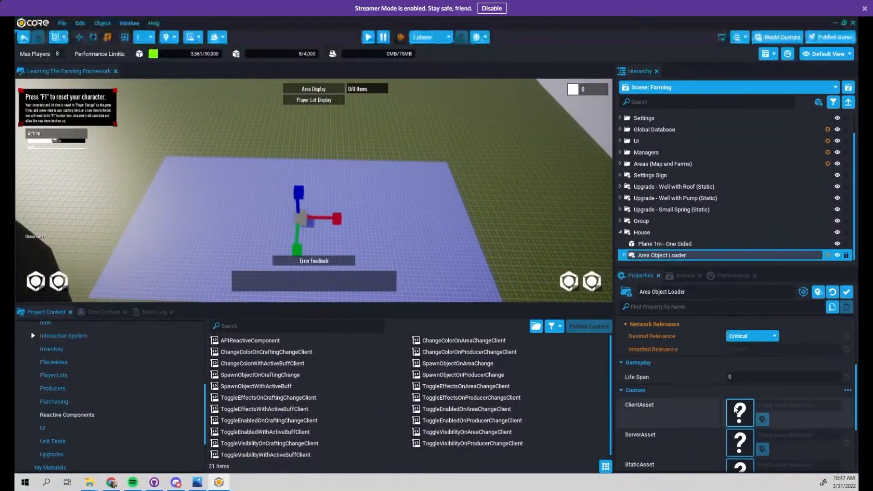
{"action": "right_click", "coordinate": [656, 238]}
{"action": "left_click", "coordinate": [676, 176]}
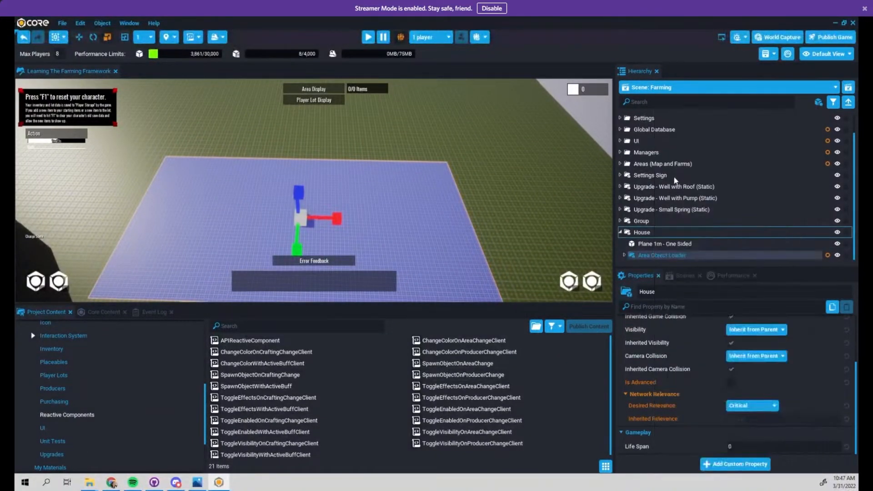
{"action": "right_click", "coordinate": [639, 246]}
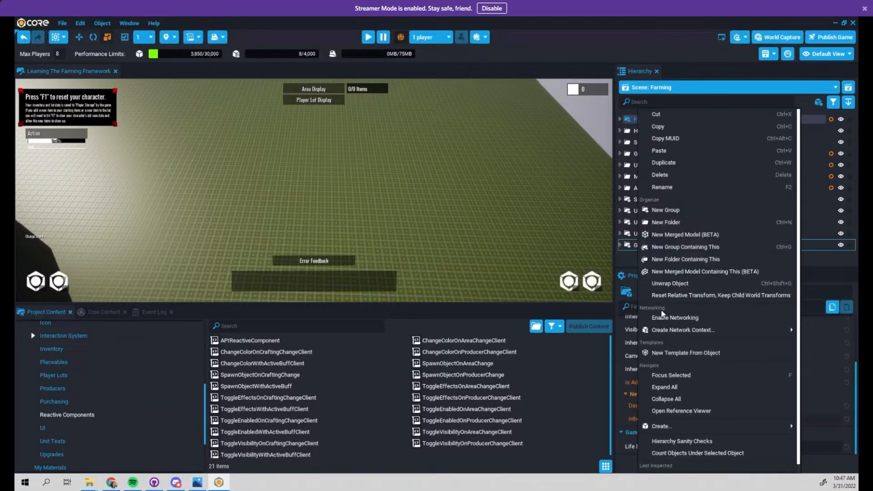
{"action": "left_click", "coordinate": [185, 205]}
{"action": "right_click_drag", "start_coordinate": [318, 218], "coordinate": [299, 210]}
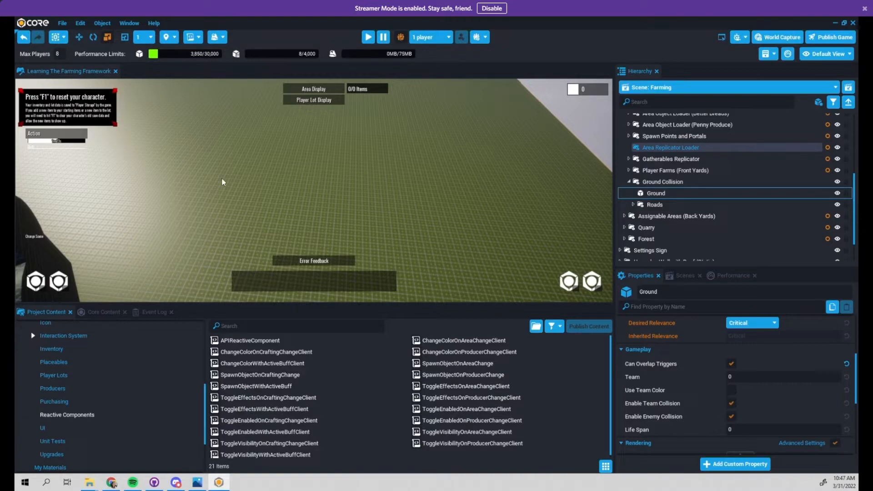
{"action": "right_click_drag", "start_coordinate": [315, 208], "coordinate": [175, 174]}
{"action": "right_click_drag", "start_coordinate": [293, 194], "coordinate": [154, 220]}
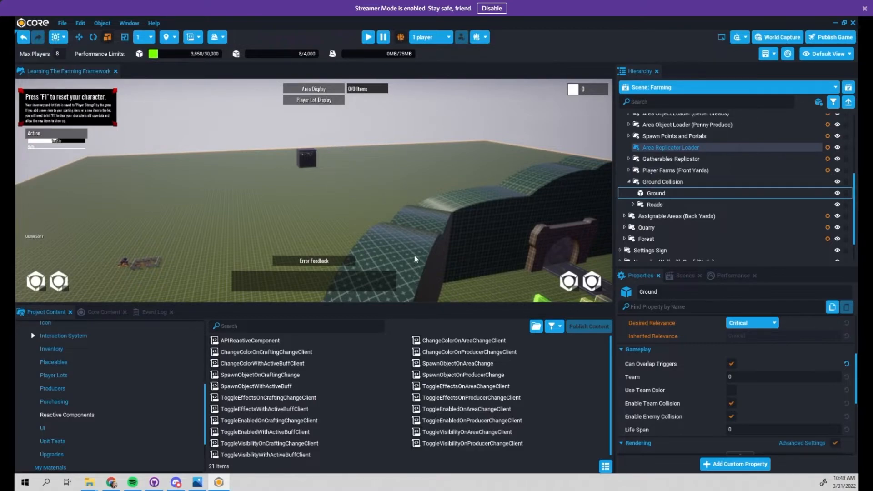
Step: Collapse the Town - Static group and review the custom asset references of the Area Object Loader (Walls, Roads, Trees)
{"action": "left_click", "coordinate": [462, 246]}
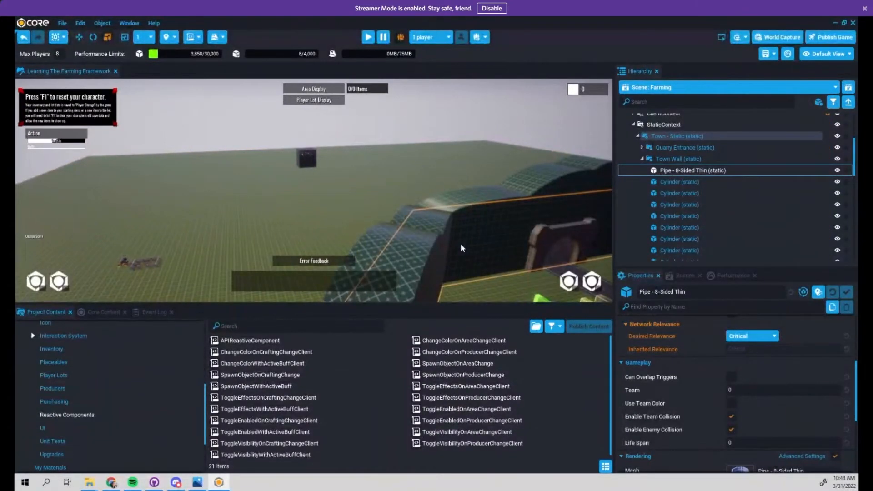
{"action": "scroll", "coordinate": [667, 169], "scroll_direction": "up", "scroll_amount": 1}
{"action": "left_click", "coordinate": [637, 151]}
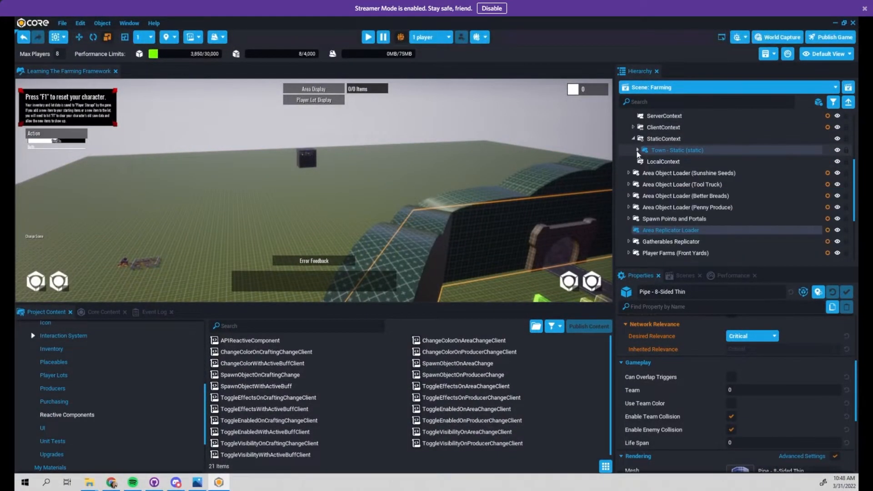
{"action": "scroll", "coordinate": [691, 166], "scroll_direction": "up", "scroll_amount": 2}
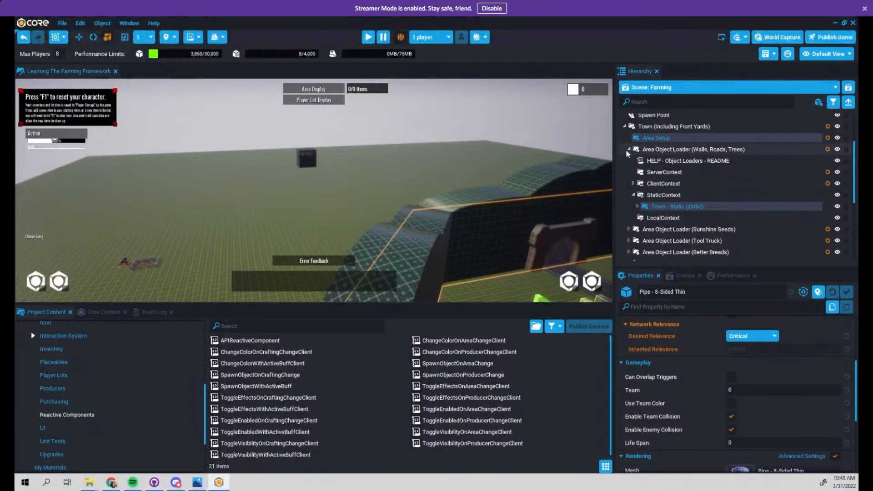
{"action": "left_click", "coordinate": [660, 152]}
{"action": "left_click", "coordinate": [628, 149]}
{"action": "scroll", "coordinate": [737, 387], "scroll_direction": "down", "scroll_amount": 2}
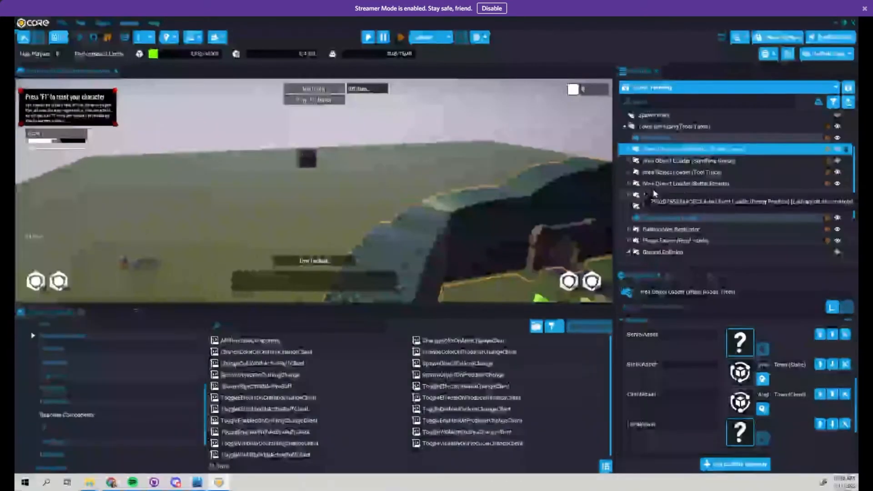
Step: Expand the Art and Collision - Farm templates in the project content and show the Items - Crops & Seeds folder
{"action": "right_click_drag", "start_coordinate": [470, 177], "coordinate": [428, 190]}
{"action": "key", "text": "w"}
{"action": "left_click", "coordinate": [97, 313]}
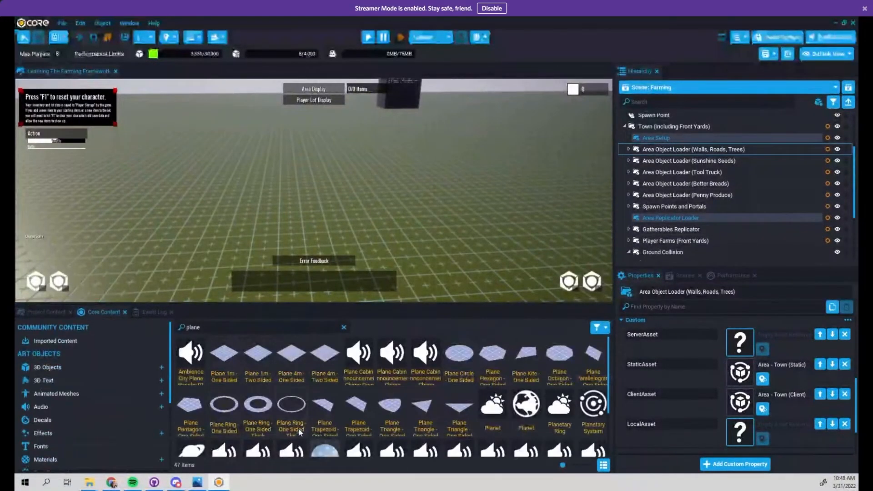
{"action": "scroll", "coordinate": [138, 393], "scroll_direction": "down", "scroll_amount": 3}
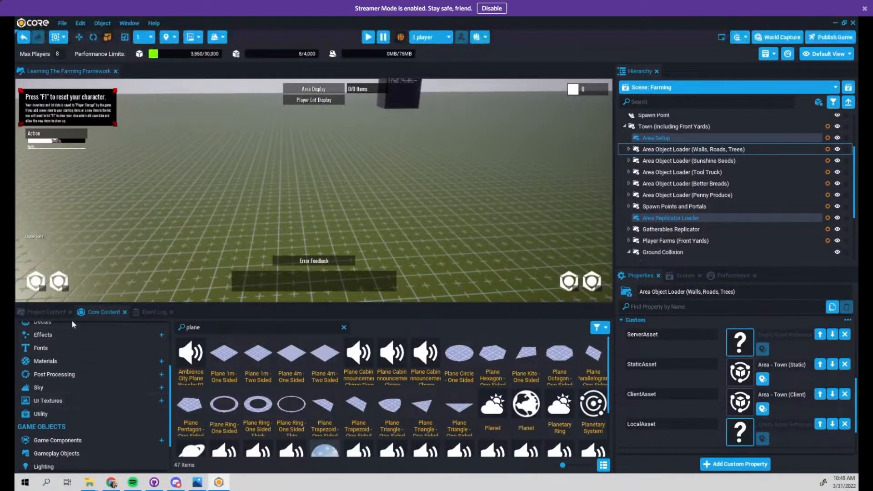
{"action": "left_click", "coordinate": [47, 312]}
{"action": "scroll", "coordinate": [161, 384], "scroll_direction": "up", "scroll_amount": 10}
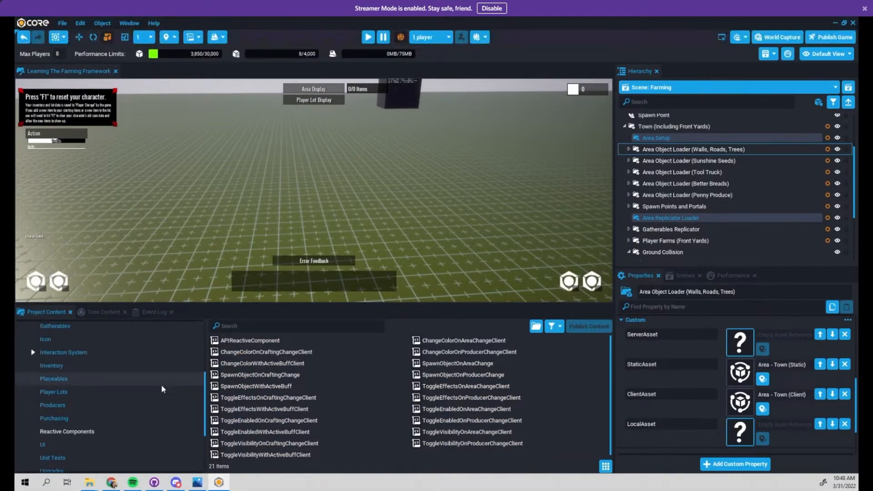
{"action": "left_click", "coordinate": [28, 340]}
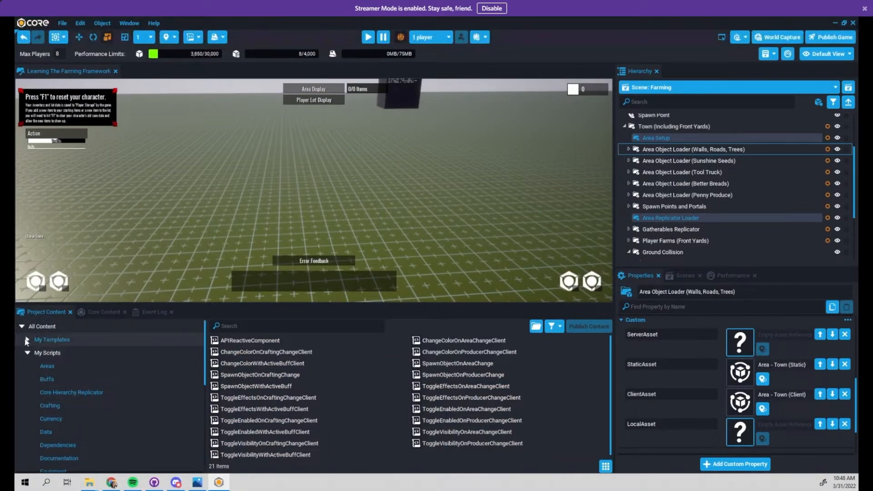
{"action": "left_click", "coordinate": [33, 353]}
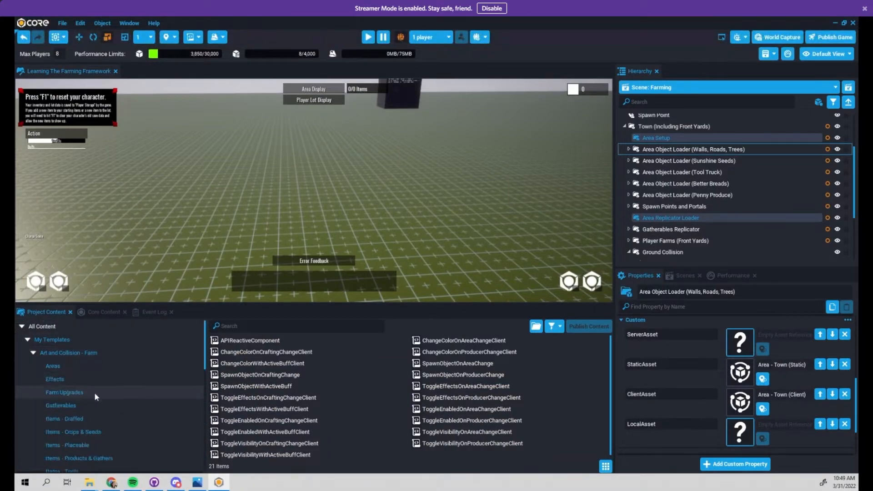
{"action": "scroll", "coordinate": [95, 394], "scroll_direction": "down", "scroll_amount": 2}
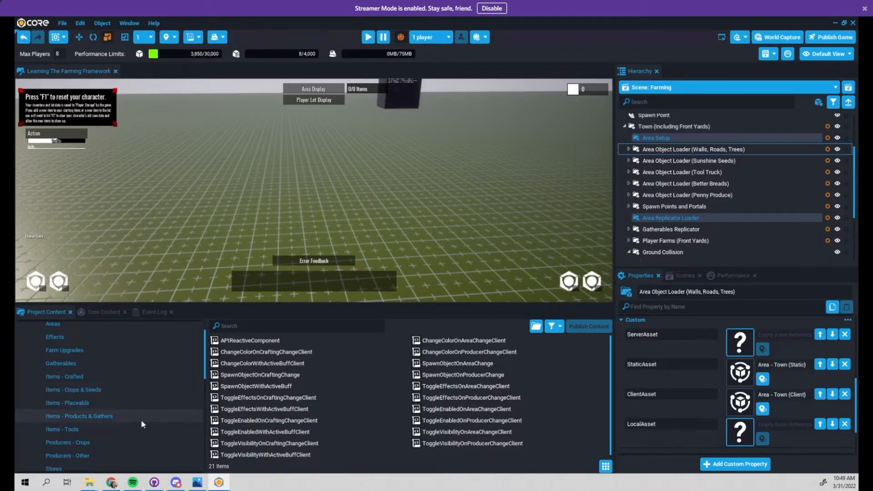
{"action": "left_click", "coordinate": [100, 393]}
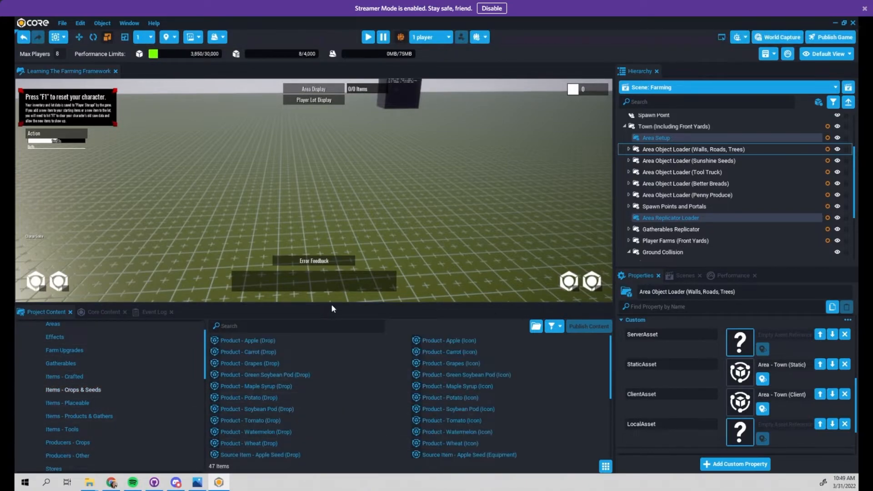
Step: Enlarge the project content area and look through the Items - Crops & Seeds and Items - Products & Gathers templates
{"action": "left_click_drag", "start_coordinate": [331, 304], "coordinate": [332, 234]}
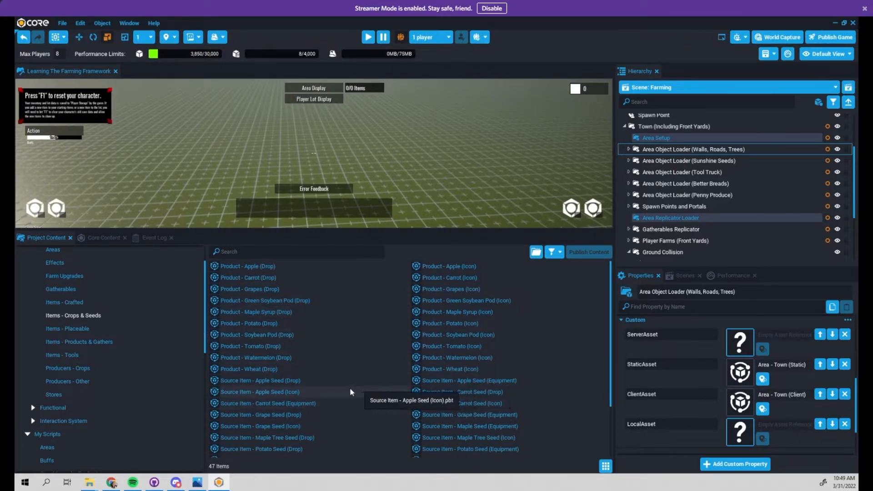
{"action": "scroll", "coordinate": [312, 387], "scroll_direction": "down", "scroll_amount": 3}
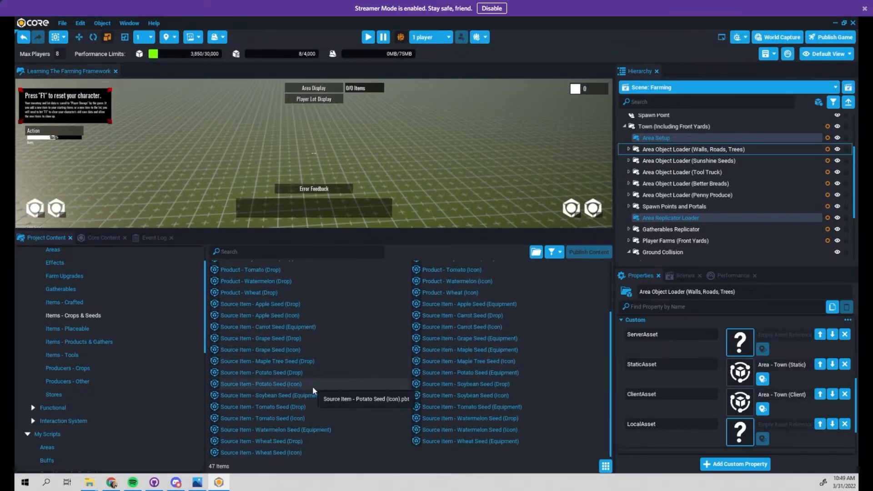
{"action": "left_click", "coordinate": [63, 341]}
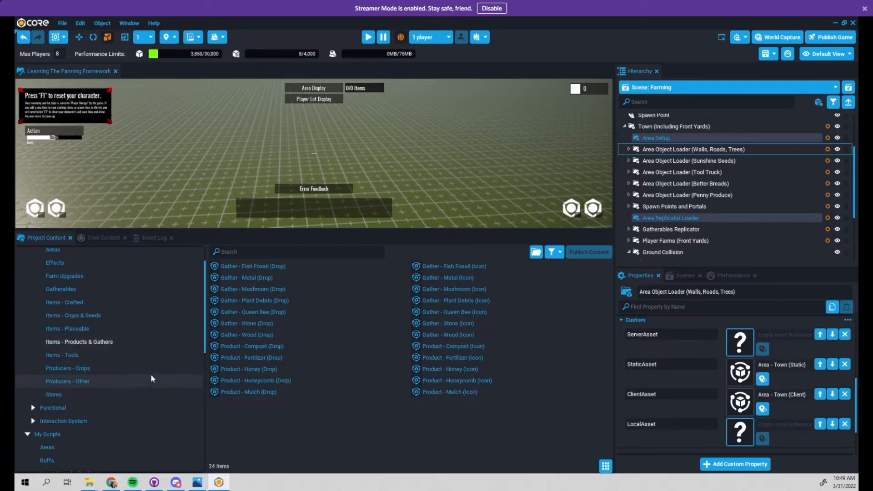
{"action": "left_click", "coordinate": [82, 317]}
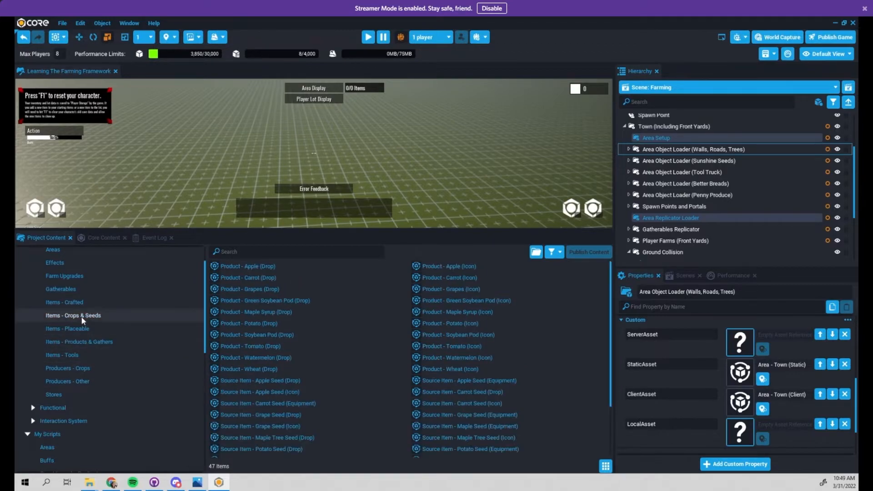
Step: Search the project content for "producer clie" and place the Producer Base - Bee House (Client) template on the open ground
{"action": "scroll", "coordinate": [90, 351], "scroll_direction": "up", "scroll_amount": 1}
{"action": "left_click", "coordinate": [281, 255]}
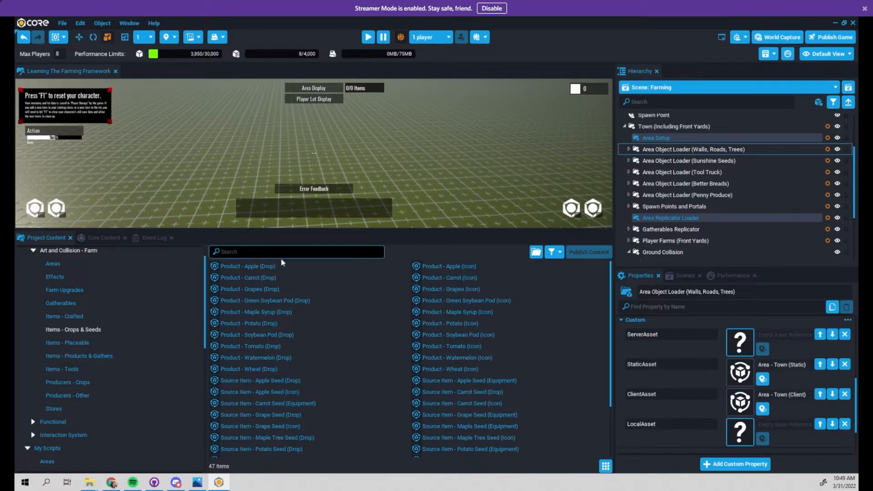
{"action": "type", "text": "producer"}
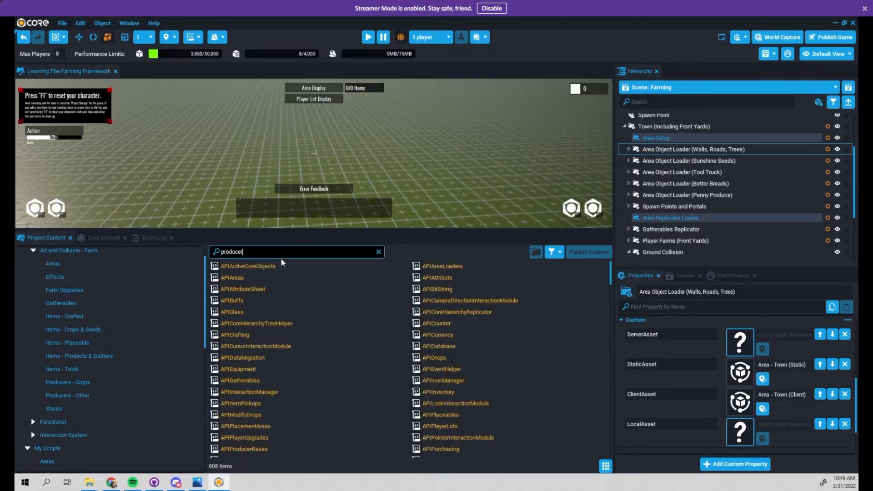
{"action": "type", "text": " clie"}
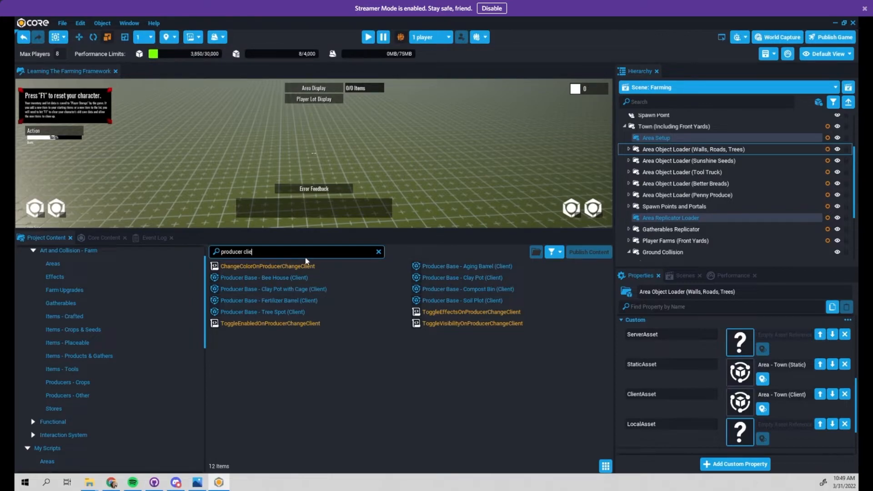
{"action": "left_click_drag", "start_coordinate": [250, 277], "coordinate": [228, 153]}
{"action": "right_click_drag", "start_coordinate": [309, 158], "coordinate": [399, 175]}
{"action": "key", "text": "w"}
Step: Expand the bee house template and its Geo group in the hierarchy and examine the meshes it is built from
{"action": "left_click", "coordinate": [621, 256]}
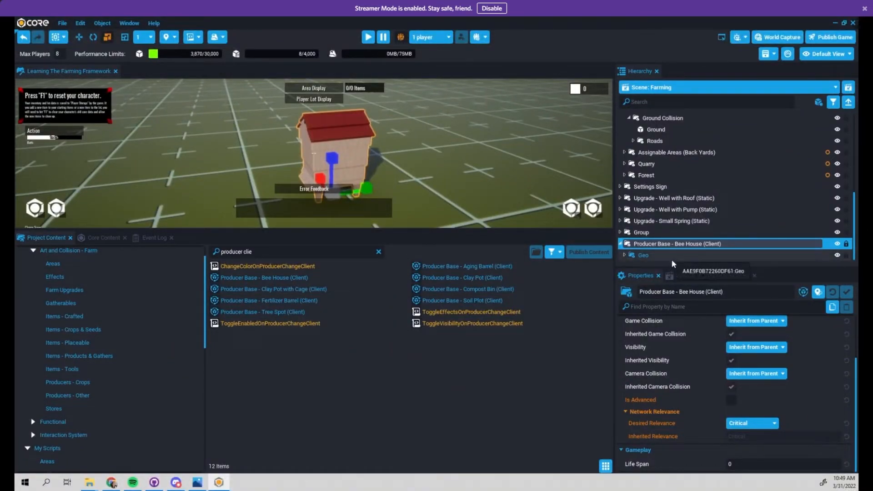
{"action": "left_click", "coordinate": [626, 255]}
{"action": "scroll", "coordinate": [656, 228], "scroll_direction": "down", "scroll_amount": 3}
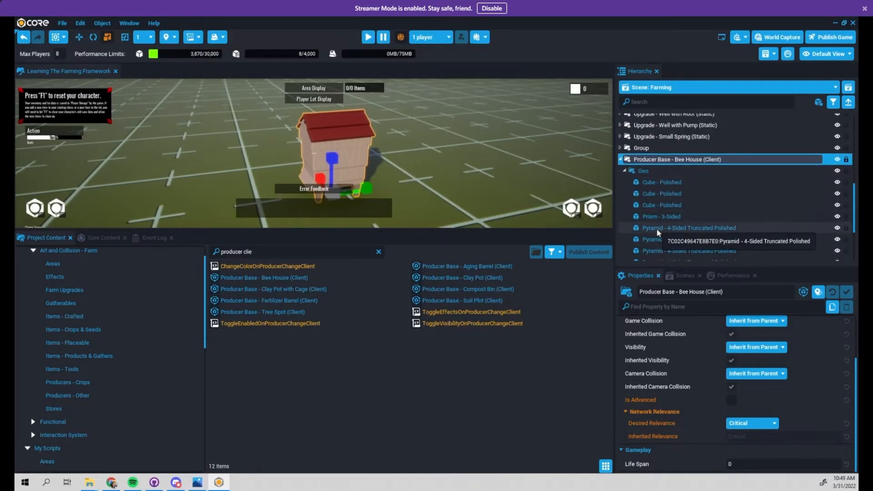
{"action": "left_click", "coordinate": [663, 194]}
{"action": "scroll", "coordinate": [666, 227], "scroll_direction": "down", "scroll_amount": 5}
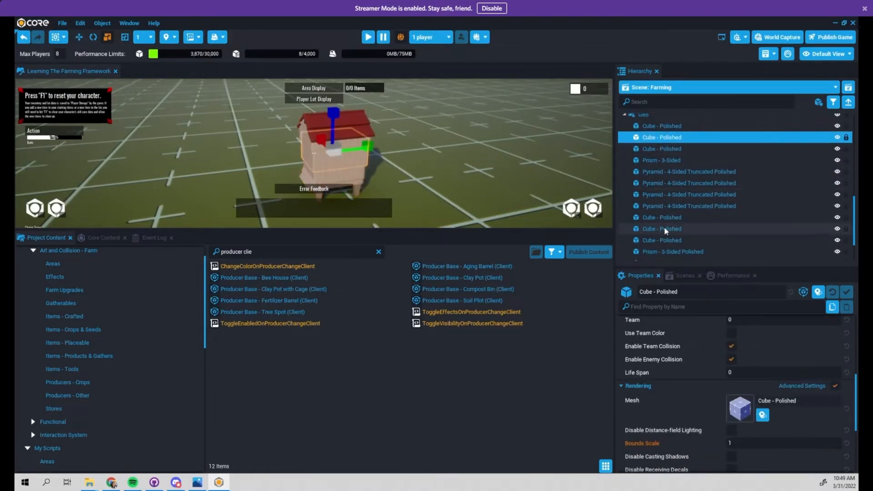
{"action": "scroll", "coordinate": [668, 257], "scroll_direction": "up", "scroll_amount": 5}
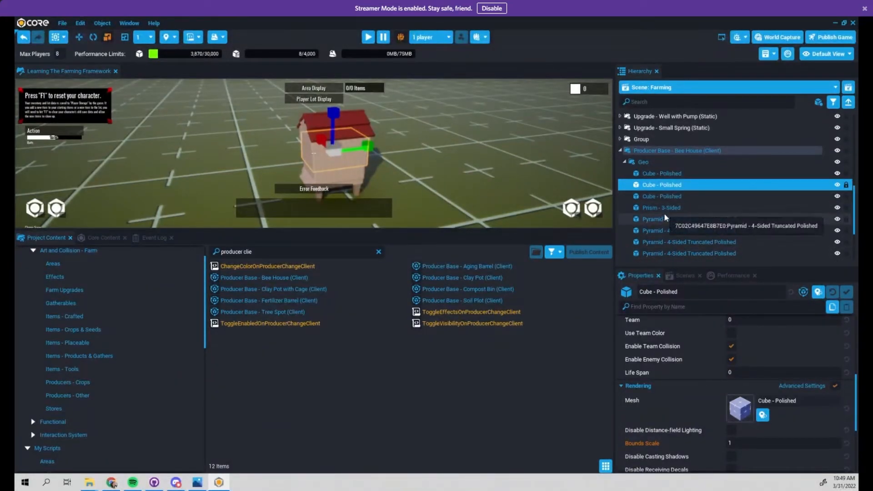
Step: Search the project content for "producer static bee" and place the Producer - Bees - Ready (Static) template near the bee house
{"action": "left_click", "coordinate": [287, 253]}
{"action": "key", "text": "ctrl+a"}
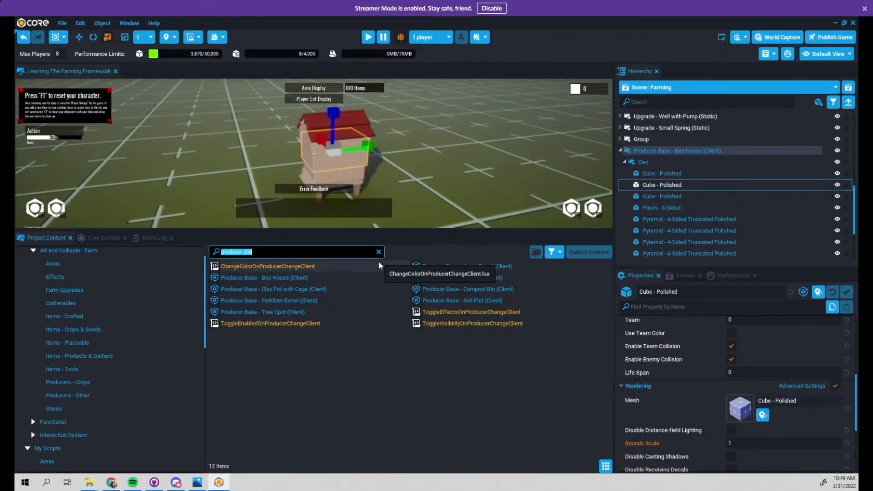
{"action": "key", "text": "Right"}
{"action": "key", "text": "BackSpace"}
{"action": "key", "text": "BackSpace"}
{"action": "key", "text": "BackSpace"}
{"action": "key", "text": "BackSpace"}
{"action": "type", "text": "static bee"}
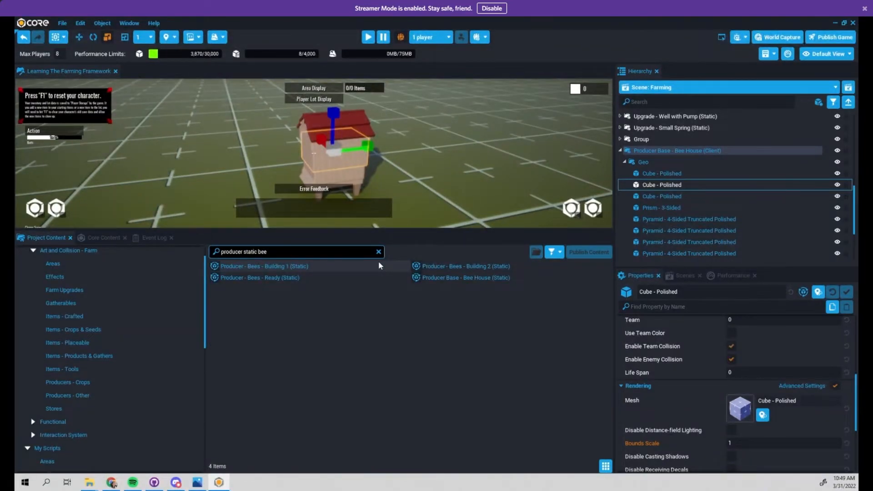
{"action": "right_click_drag", "start_coordinate": [454, 143], "coordinate": [421, 191]}
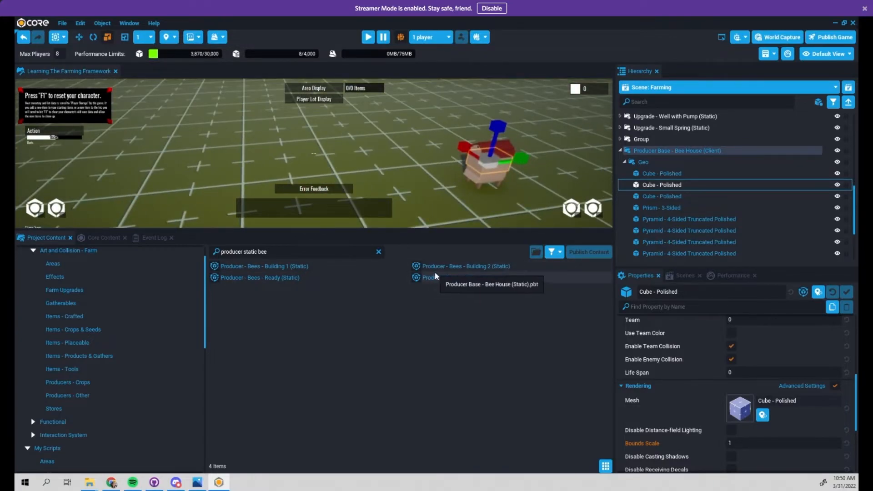
{"action": "left_click_drag", "start_coordinate": [277, 279], "coordinate": [325, 185]}
{"action": "right_click_drag", "start_coordinate": [325, 186], "coordinate": [478, 171]}
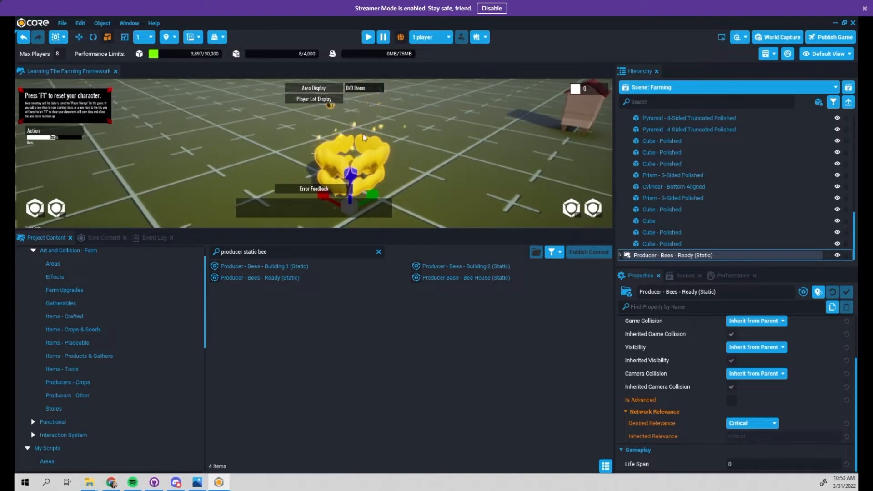
{"action": "right_click_drag", "start_coordinate": [416, 164], "coordinate": [400, 173]}
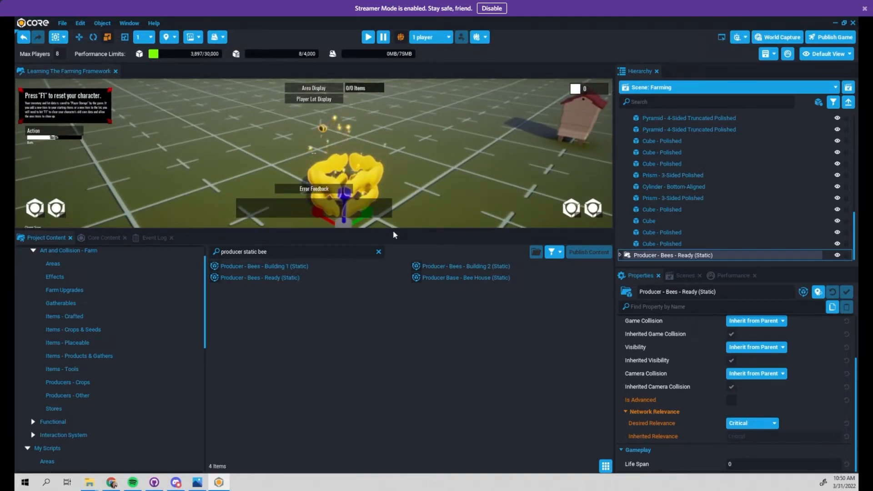
Step: Enlarge the viewport and expand Producer - Bees - Ready (Static) and its ClientContext (Geo and FX) to examine the sound, bee and honey objects
{"action": "left_click_drag", "start_coordinate": [398, 230], "coordinate": [397, 335]}
{"action": "right_click_drag", "start_coordinate": [389, 254], "coordinate": [377, 229]}
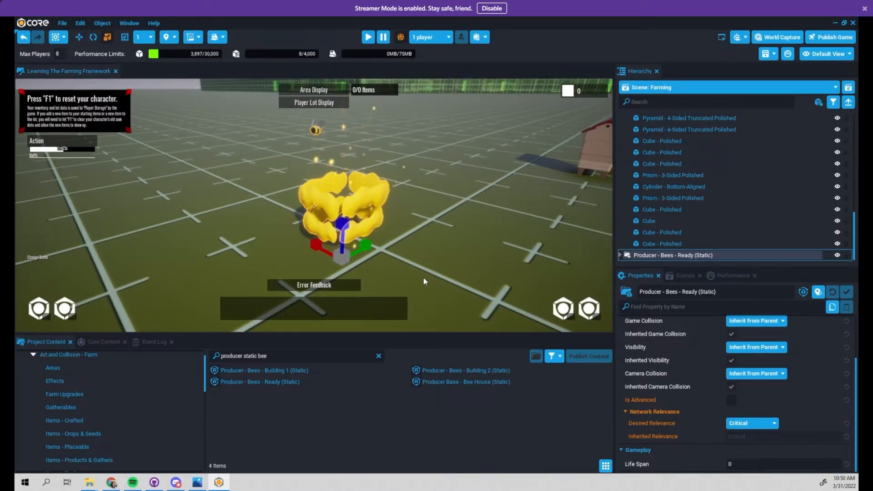
{"action": "left_click", "coordinate": [620, 255]}
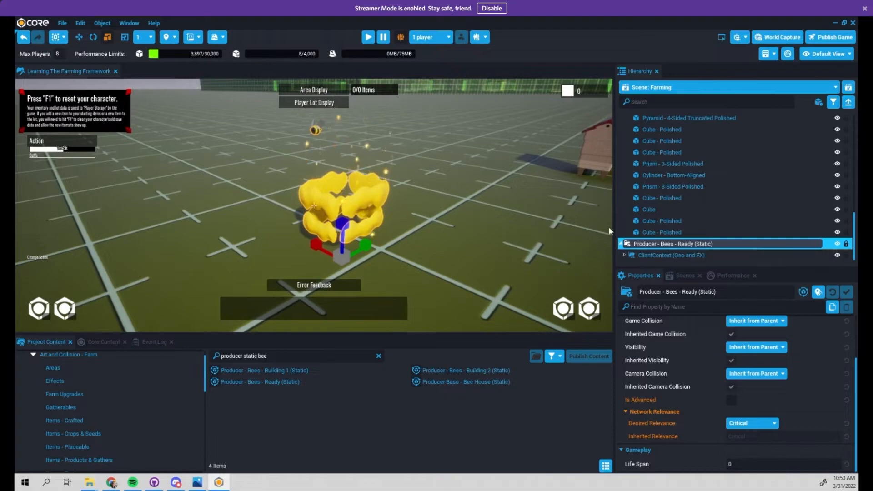
{"action": "key", "text": "d"}
{"action": "right_click_drag", "start_coordinate": [448, 227], "coordinate": [452, 229]}
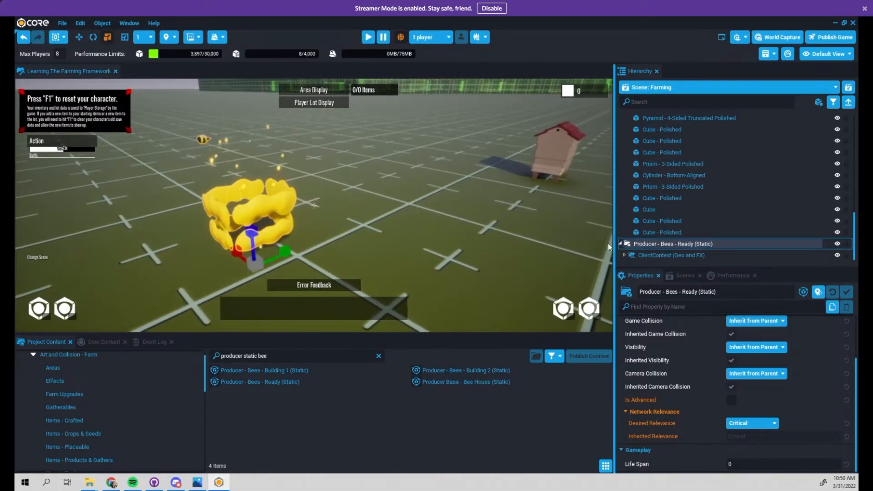
{"action": "left_click", "coordinate": [625, 256]}
{"action": "scroll", "coordinate": [627, 255], "scroll_direction": "down", "scroll_amount": 1}
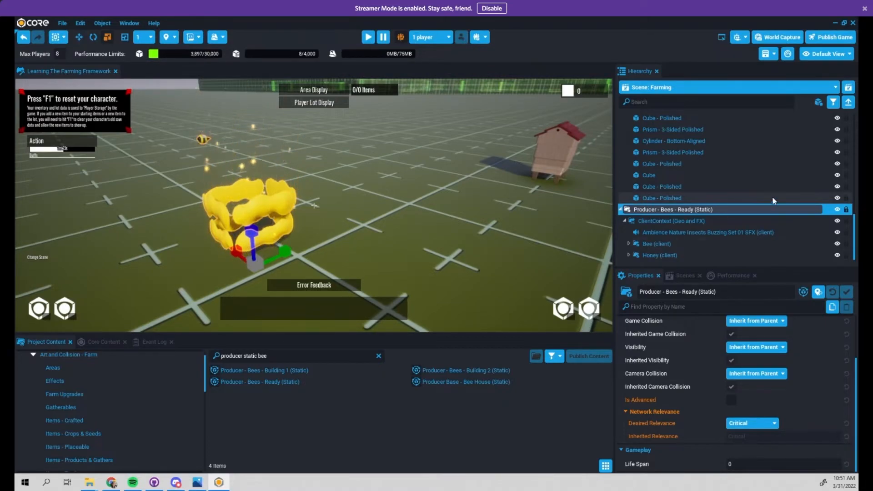
Step: Search the project content for "producer base static bee" and place the Producer Base - Bee House (Static) template beside the honey
{"action": "middle_click_drag", "start_coordinate": [547, 191], "coordinate": [488, 215]}
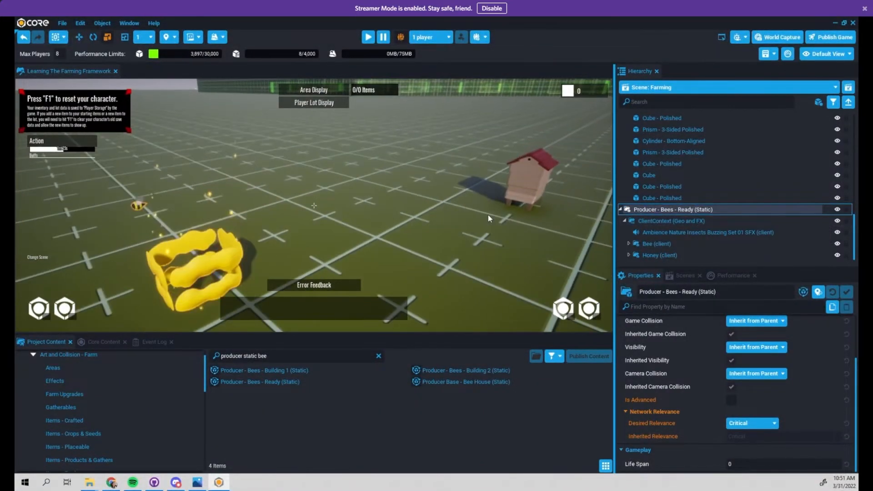
{"action": "scroll", "coordinate": [527, 200], "scroll_direction": "down", "scroll_amount": 4}
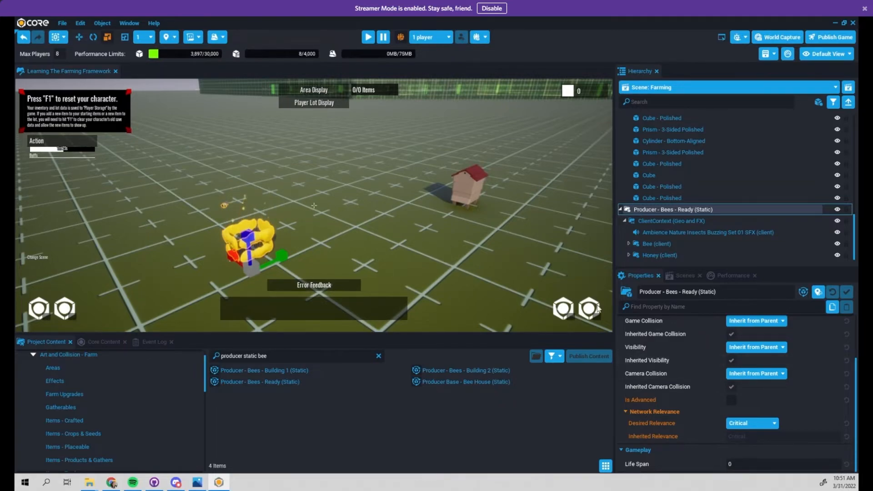
{"action": "left_click", "coordinate": [471, 197]}
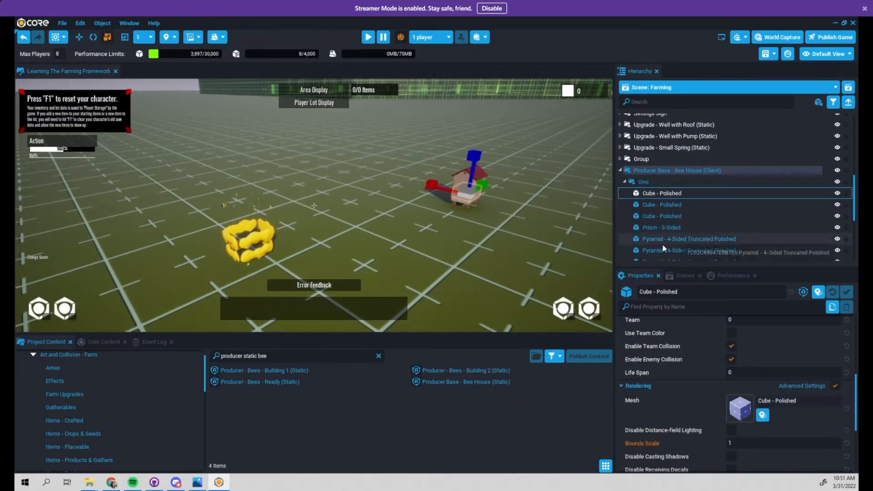
{"action": "left_click_drag", "start_coordinate": [316, 357], "coordinate": [210, 356]}
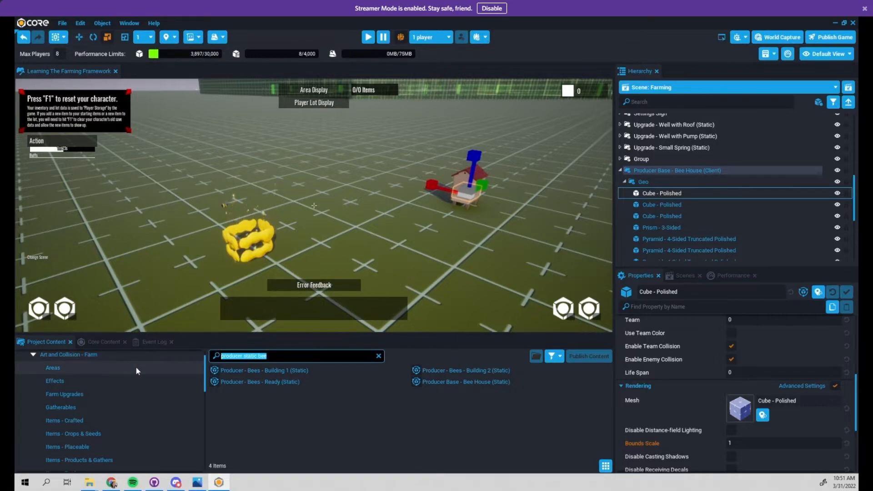
{"action": "type", "text": "b"}
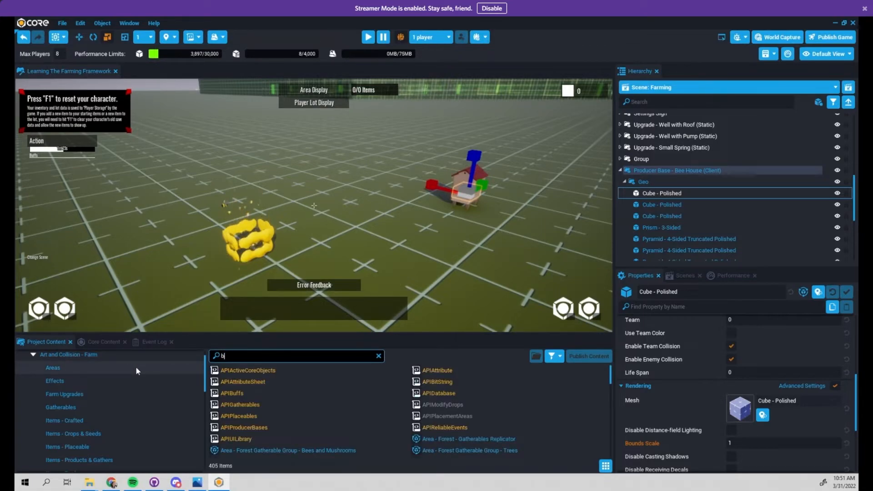
{"action": "key", "text": "BackSpace"}
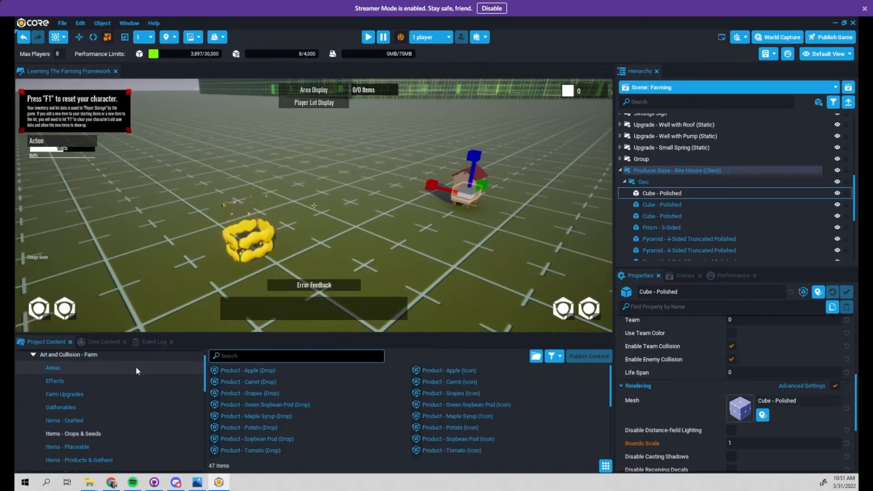
{"action": "type", "text": "producer base "}
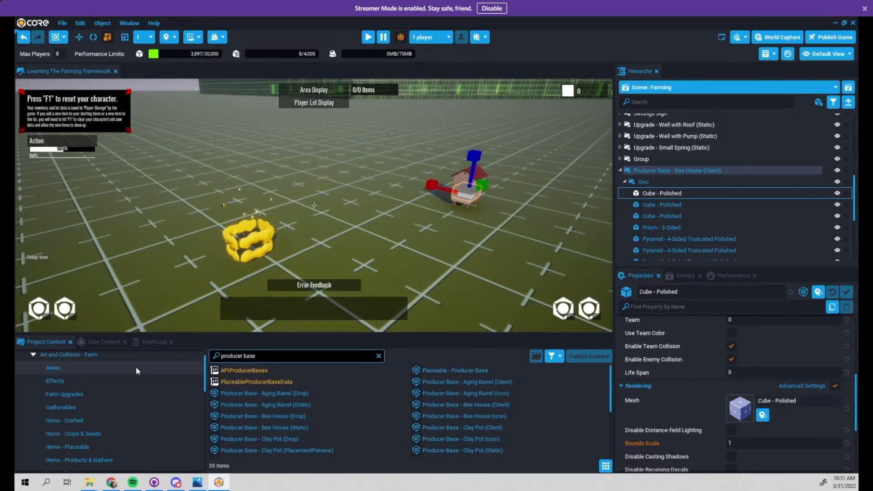
{"action": "type", "text": "static bee"}
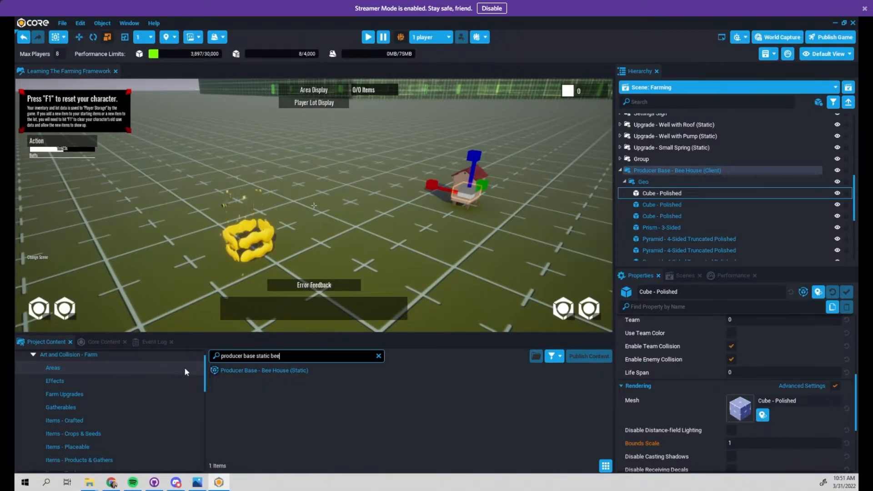
{"action": "left_click_drag", "start_coordinate": [242, 371], "coordinate": [357, 279]}
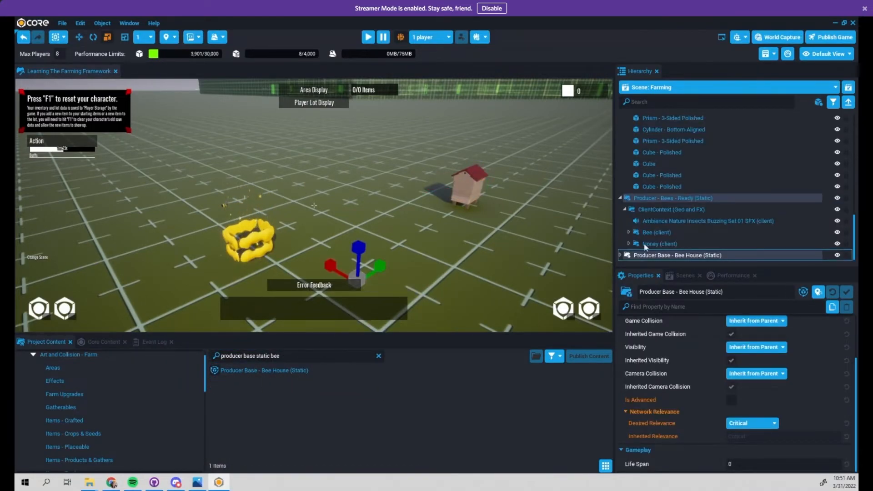
Step: Show the scene in Player Collision view to examine the static bee house's collision shape, and return to Default View
{"action": "left_click", "coordinate": [826, 54]}
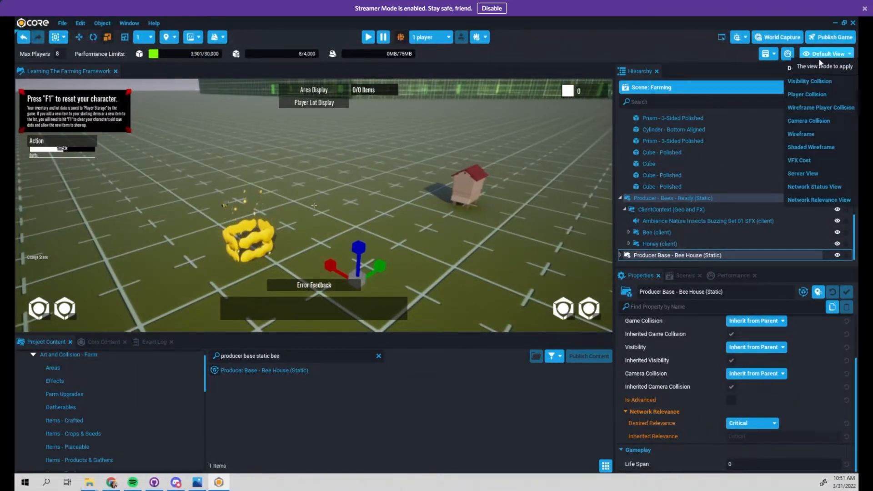
{"action": "left_click", "coordinate": [805, 96]}
{"action": "scroll", "coordinate": [416, 222], "scroll_direction": "up", "scroll_amount": 5}
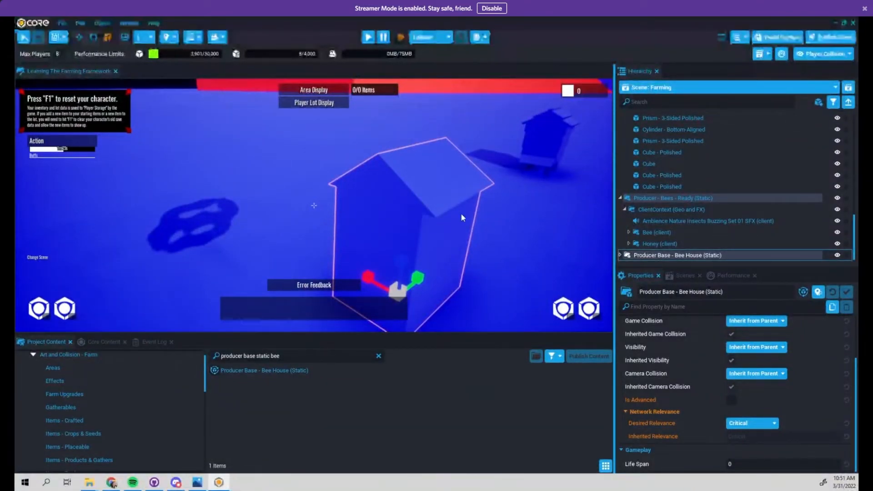
{"action": "scroll", "coordinate": [434, 186], "scroll_direction": "down", "scroll_amount": 5}
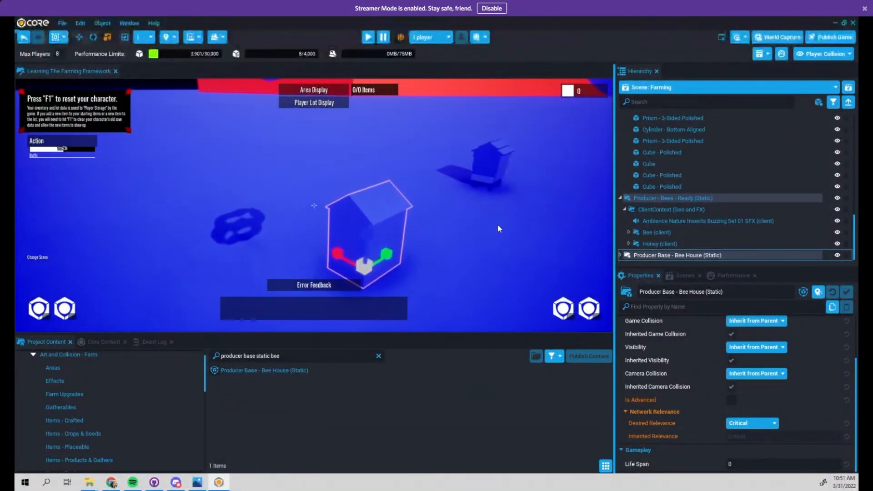
{"action": "left_click", "coordinate": [800, 54]}
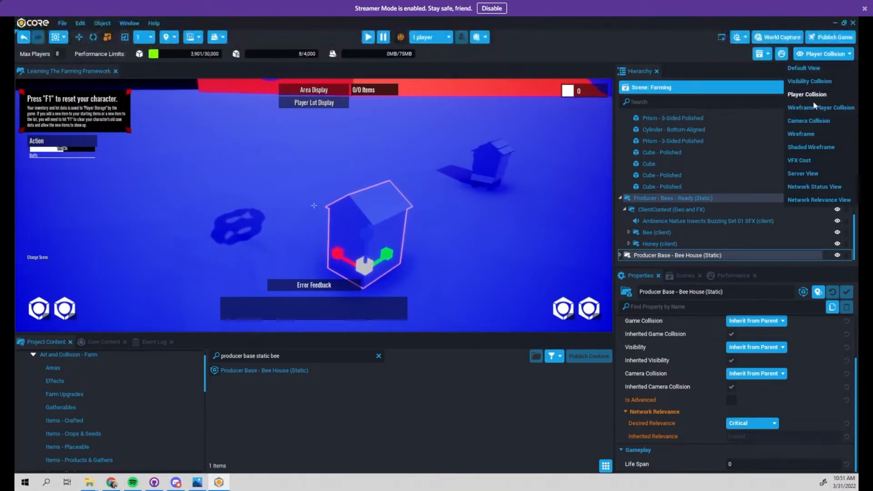
{"action": "left_click", "coordinate": [809, 67]}
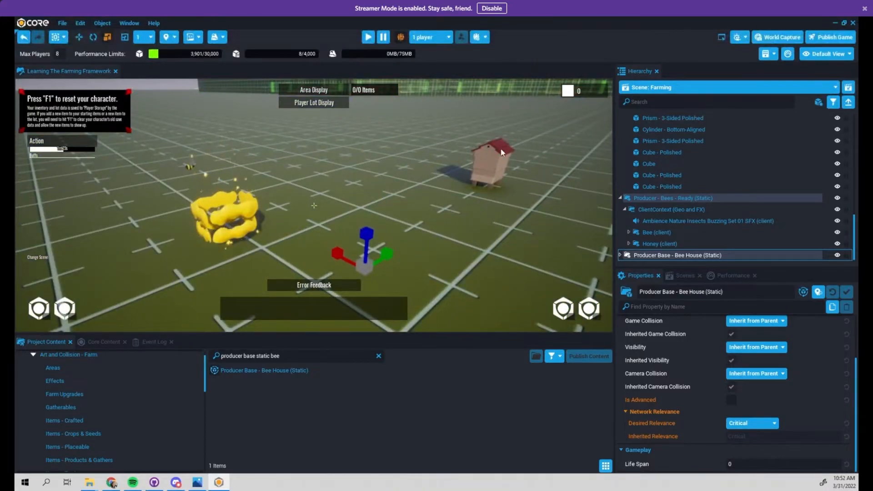
Step: Inspect the client bee house and honey meshes, collapse the bees' ClientContext (Geo and FX), and expand Producer Base - Bee House (Static)
{"action": "left_click", "coordinate": [497, 163]}
{"action": "middle_click_drag", "start_coordinate": [404, 202], "coordinate": [468, 189]}
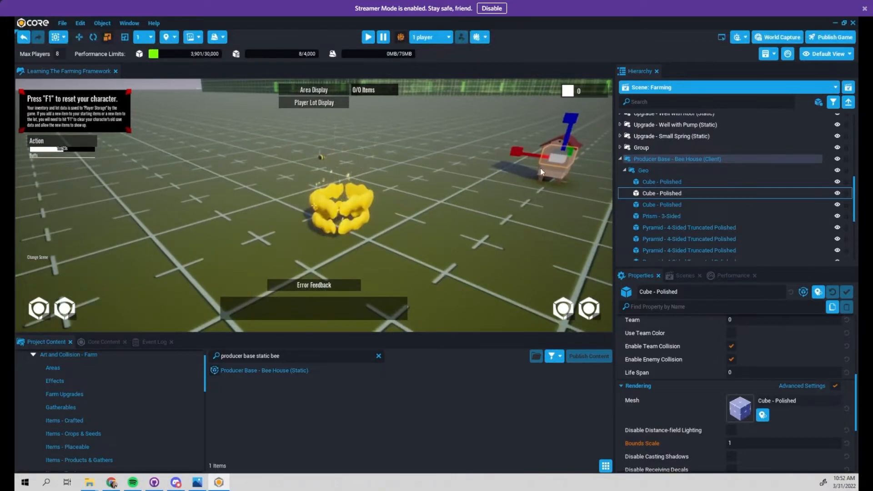
{"action": "middle_click_drag", "start_coordinate": [560, 179], "coordinate": [324, 207]}
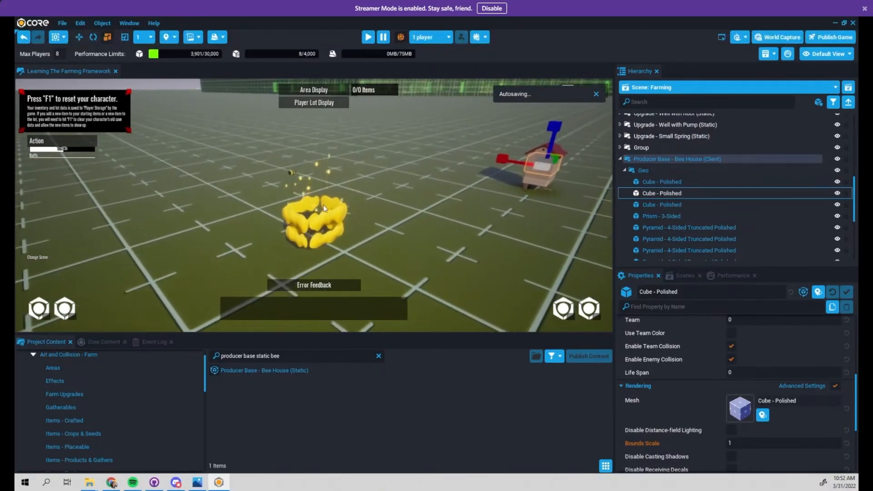
{"action": "left_click", "coordinate": [331, 215]}
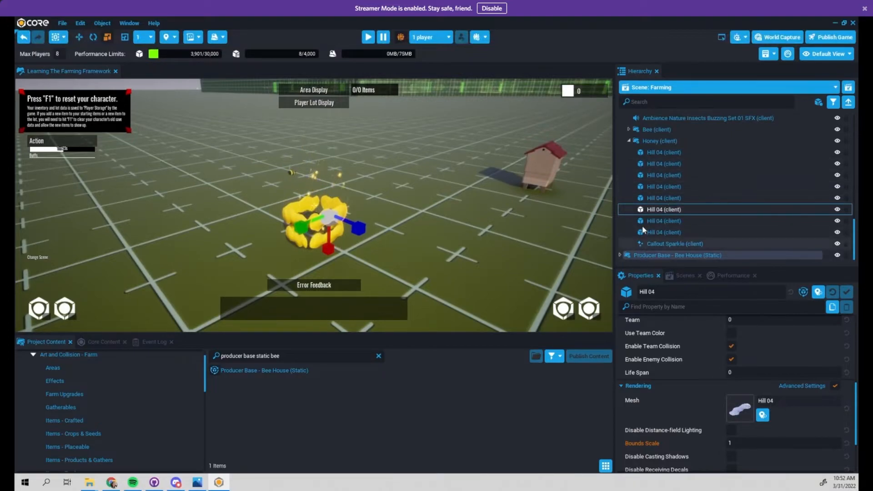
{"action": "scroll", "coordinate": [643, 230], "scroll_direction": "up", "scroll_amount": 2}
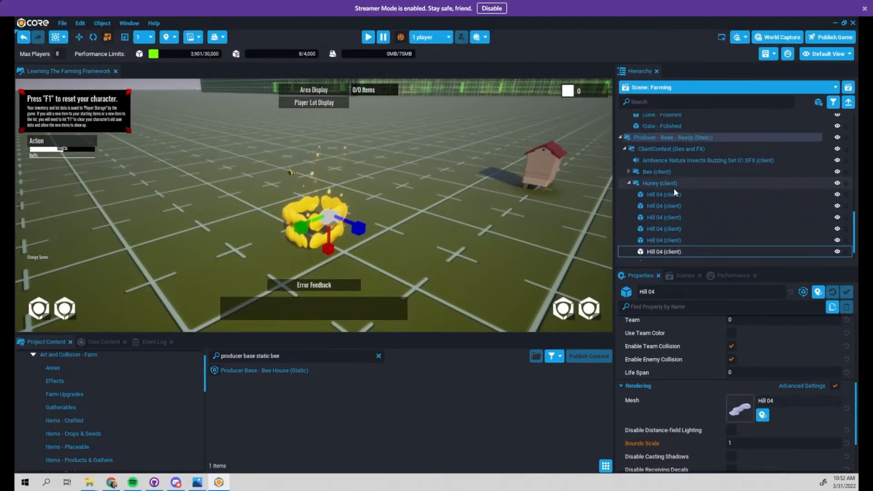
{"action": "left_click", "coordinate": [624, 149]}
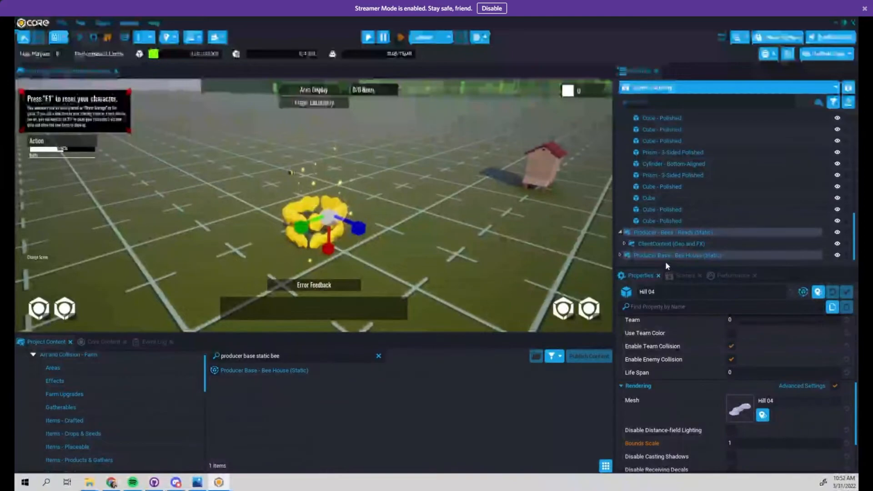
{"action": "left_click", "coordinate": [645, 246]}
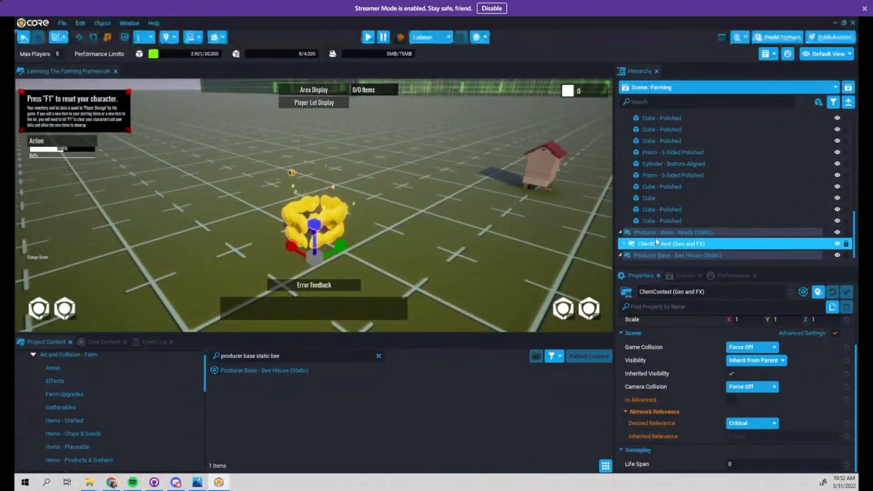
{"action": "scroll", "coordinate": [656, 239], "scroll_direction": "down", "scroll_amount": 1}
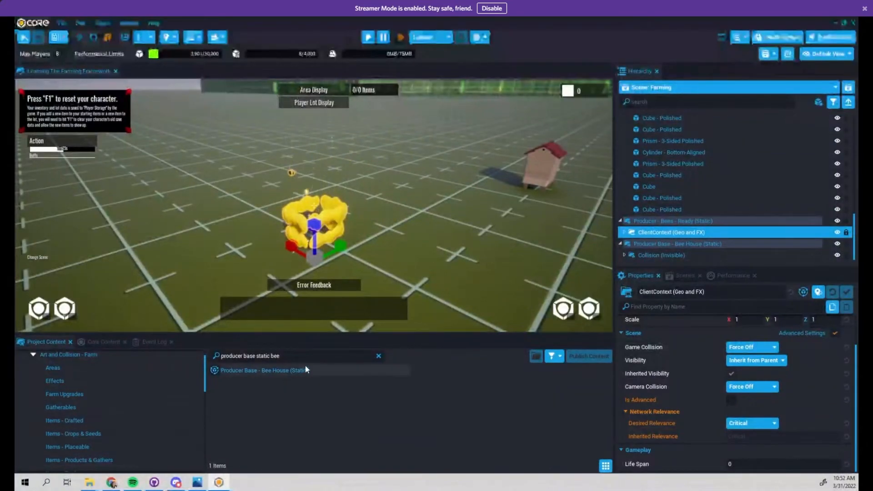
Step: Search the project content for "watermelon producer ready" and place the Producer - Watermelon - Ready (Static) template on the open ground
{"action": "left_click", "coordinate": [284, 357]}
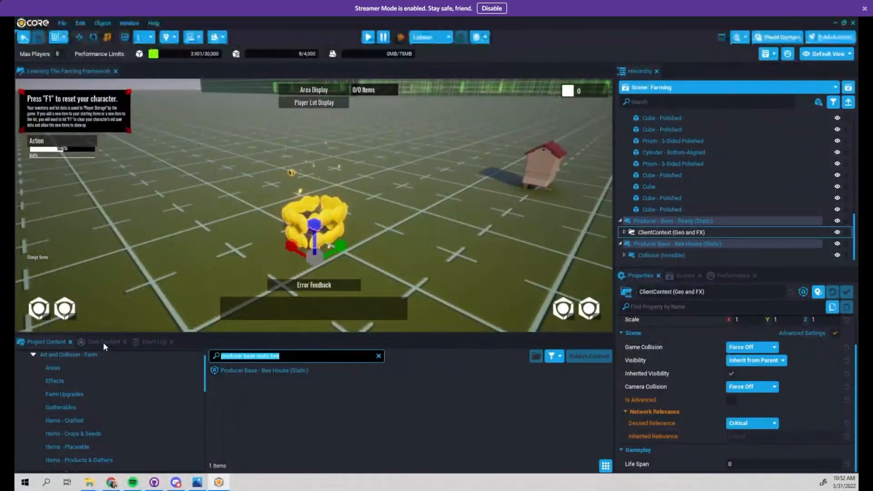
{"action": "scroll", "coordinate": [112, 450], "scroll_direction": "up", "scroll_amount": 2}
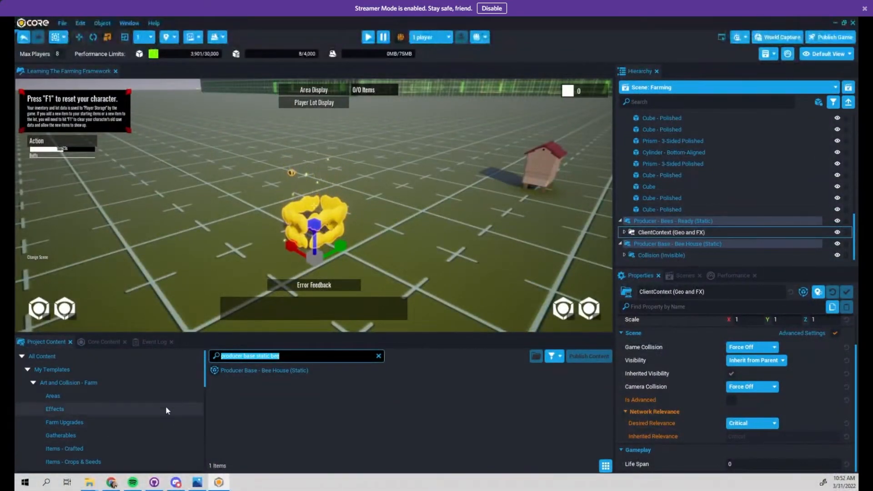
{"action": "type", "text": "water"}
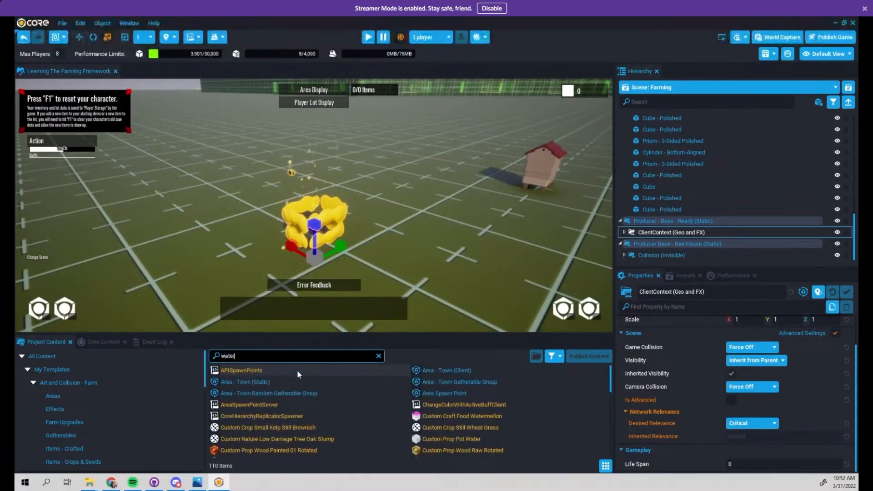
{"action": "type", "text": "mellon"}
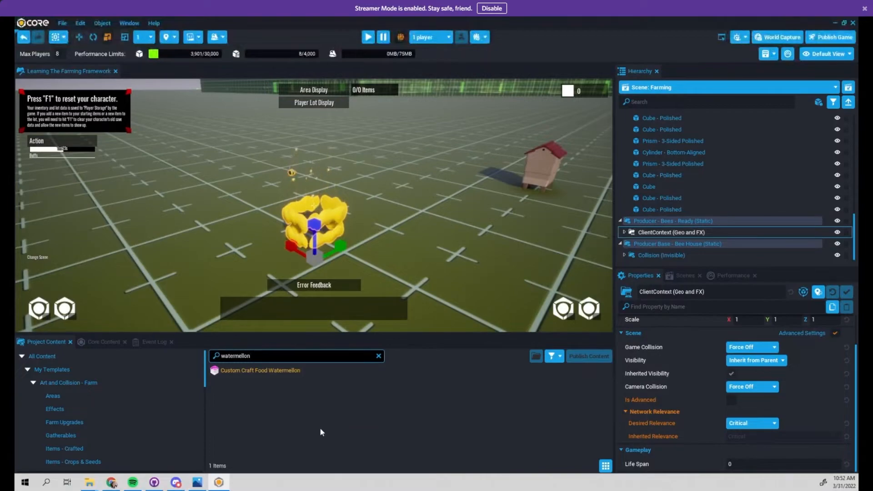
{"action": "key", "text": "BackSpace"}
{"action": "key", "text": "BackSpace"}
{"action": "key", "text": "BackSpace"}
{"action": "key", "text": "BackSpace"}
{"action": "key", "text": "BackSpace"}
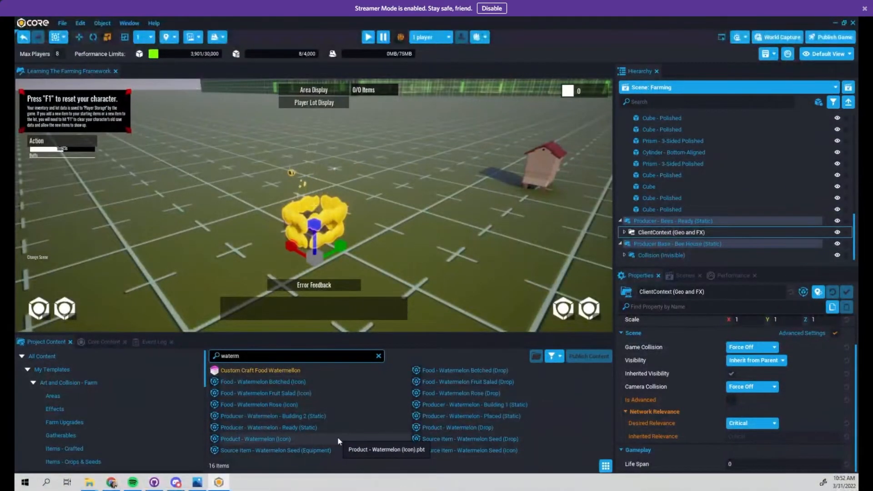
{"action": "type", "text": "e"}
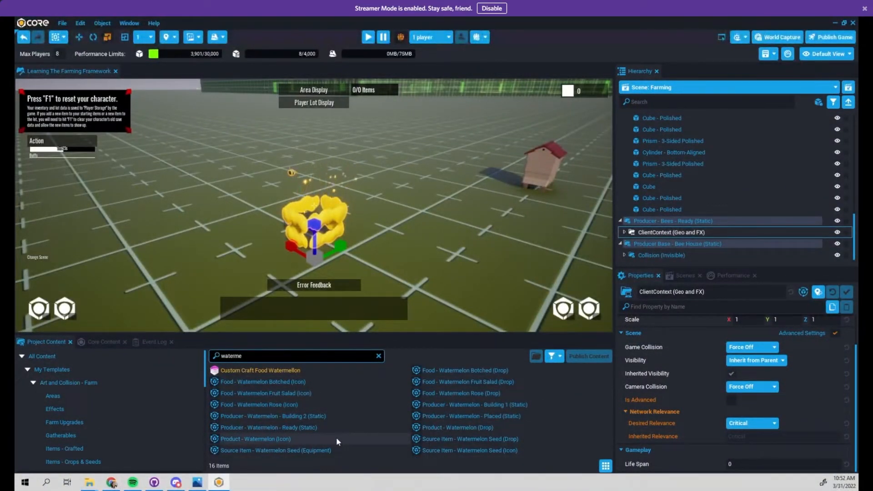
{"action": "type", "text": "lon"}
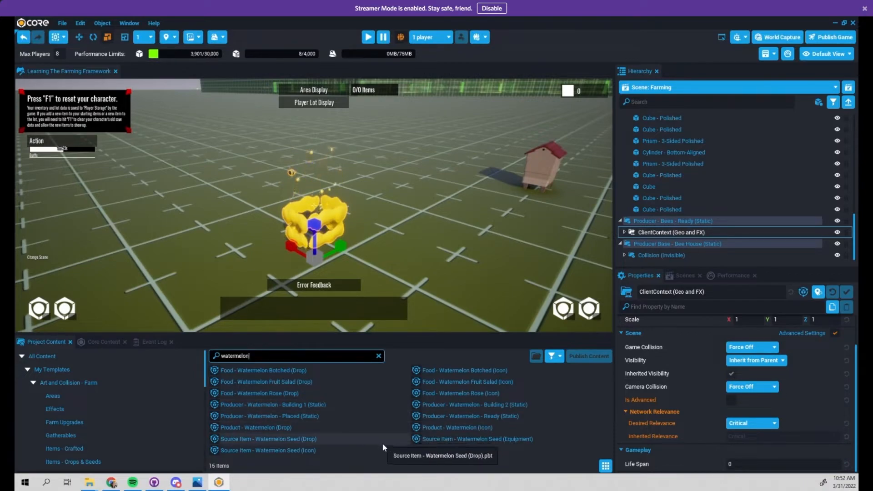
{"action": "type", "text": "produ"}
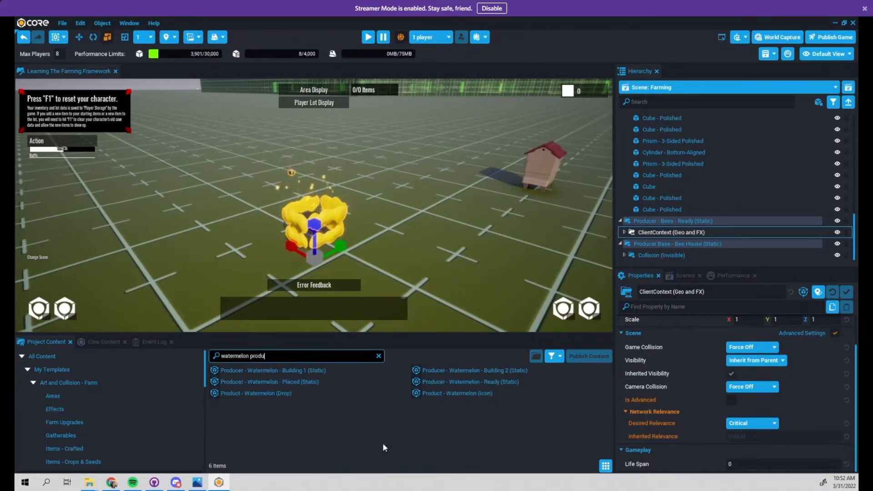
{"action": "type", "text": "cer ready"}
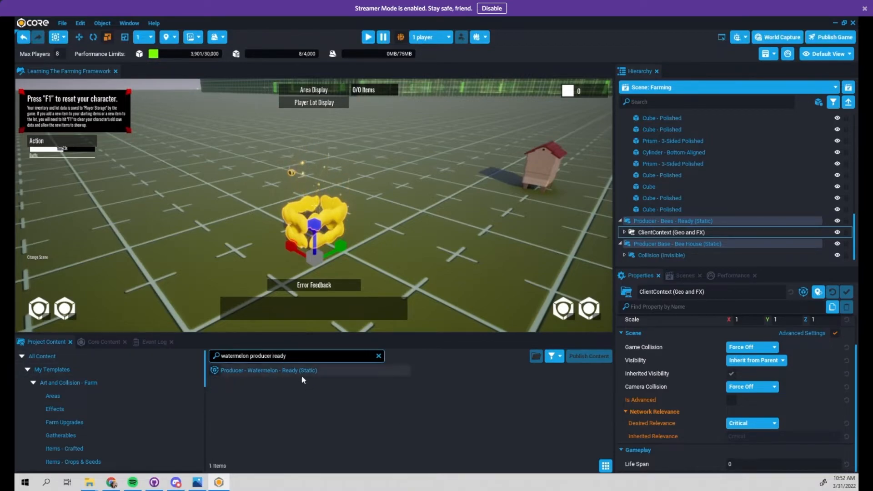
{"action": "left_click_drag", "start_coordinate": [300, 372], "coordinate": [212, 237]}
{"action": "right_click_drag", "start_coordinate": [436, 248], "coordinate": [402, 265]}
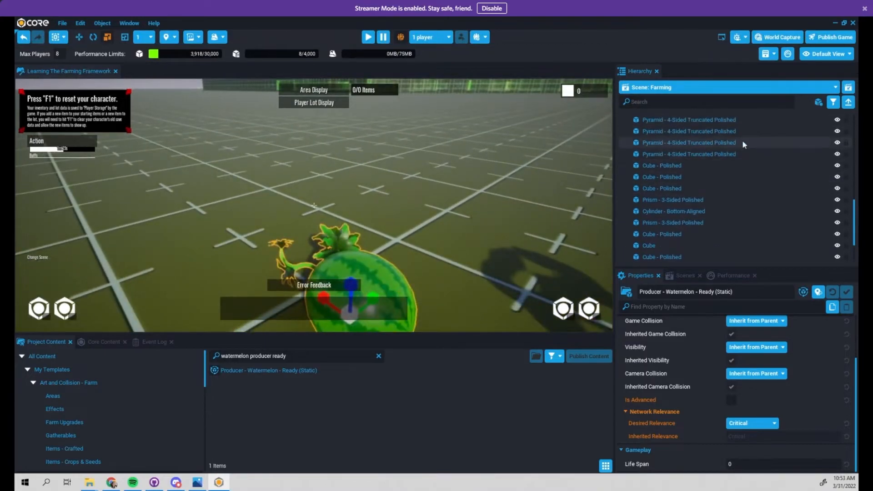
Step: Collapse the hierarchy and delete the two bee house templates and Producer - Bees - Ready (Static) from the scene
{"action": "left_click", "coordinate": [848, 101]}
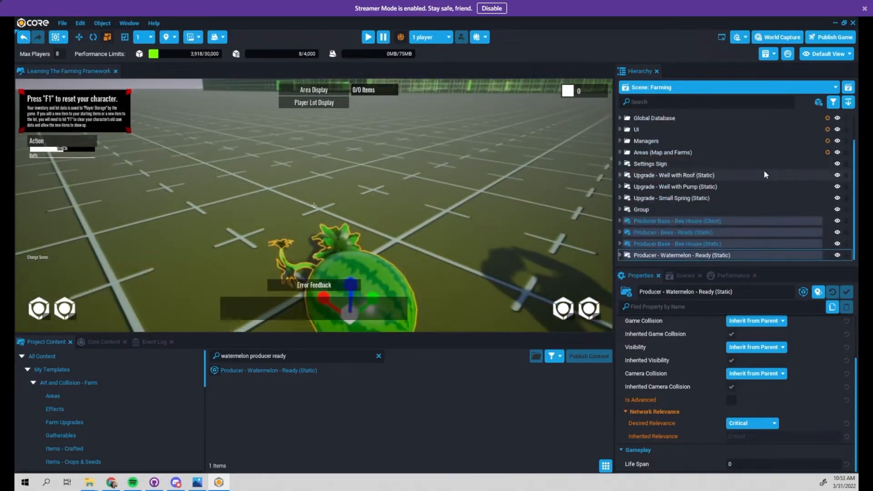
{"action": "left_click", "coordinate": [711, 220]}
{"action": "left_click", "coordinate": [712, 246], "text": "shift"}
{"action": "right_click", "coordinate": [715, 232]}
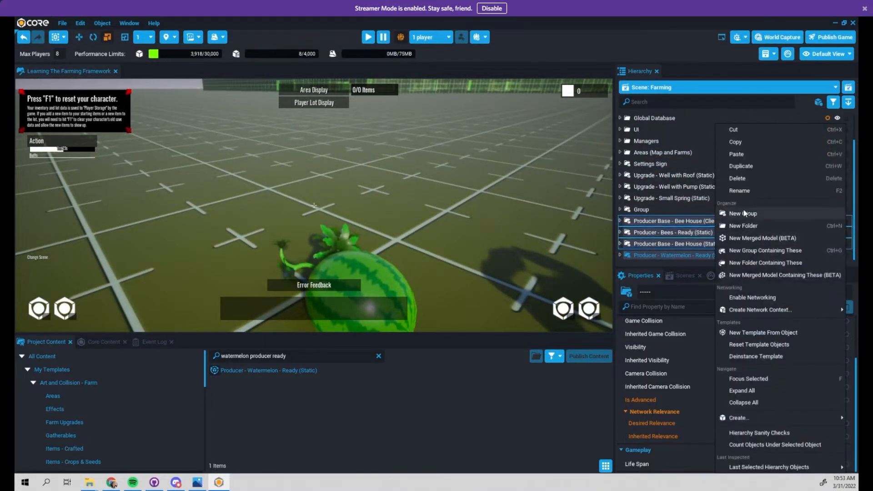
{"action": "left_click", "coordinate": [751, 175]}
Step: Expand Producer - Watermelon - Ready (Static) in the hierarchy and frame the watermelon to examine its ClientContext (Geo) and Geo with Collision groups
{"action": "left_click", "coordinate": [664, 255]}
{"action": "left_click", "coordinate": [621, 255]}
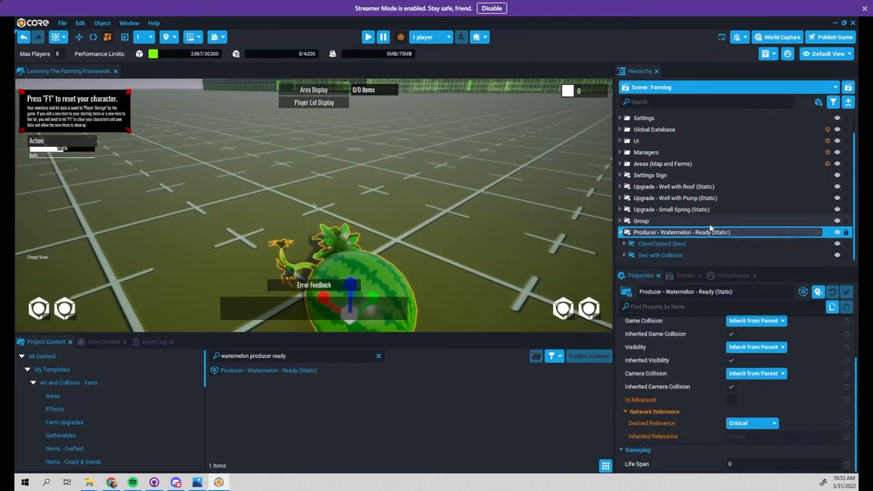
{"action": "key", "text": "f"}
{"action": "middle_click_drag", "start_coordinate": [317, 152], "coordinate": [413, 204]}
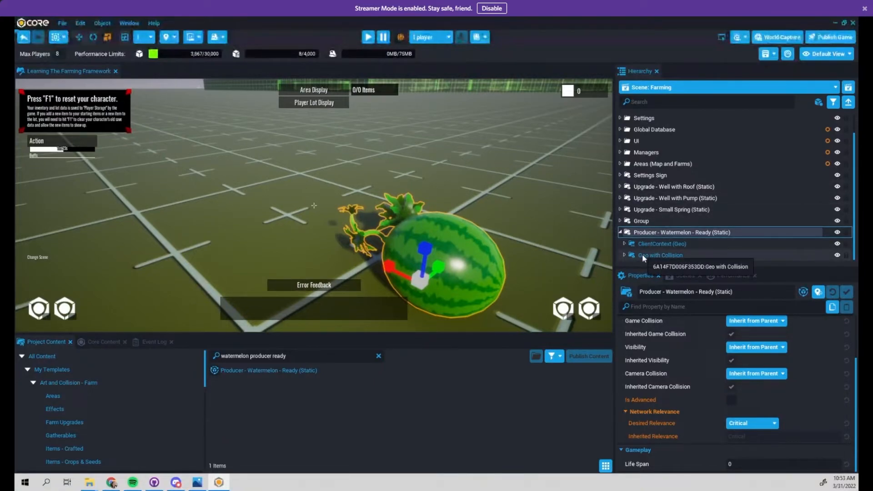
Step: Compare the collision Sphere in the watermelon's Geo with Collision group with the leaves and vines in its ClientContext (Geo)
{"action": "double_click", "coordinate": [467, 265]}
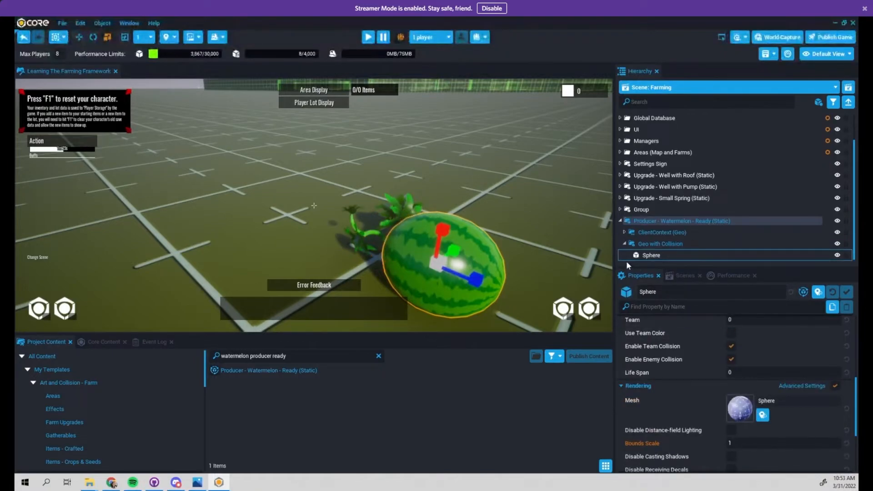
{"action": "left_click", "coordinate": [678, 218]}
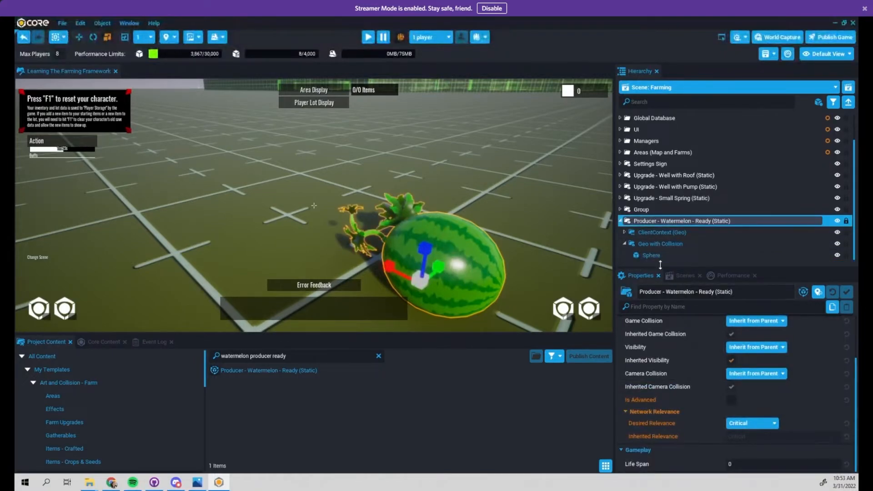
{"action": "left_click", "coordinate": [625, 243]}
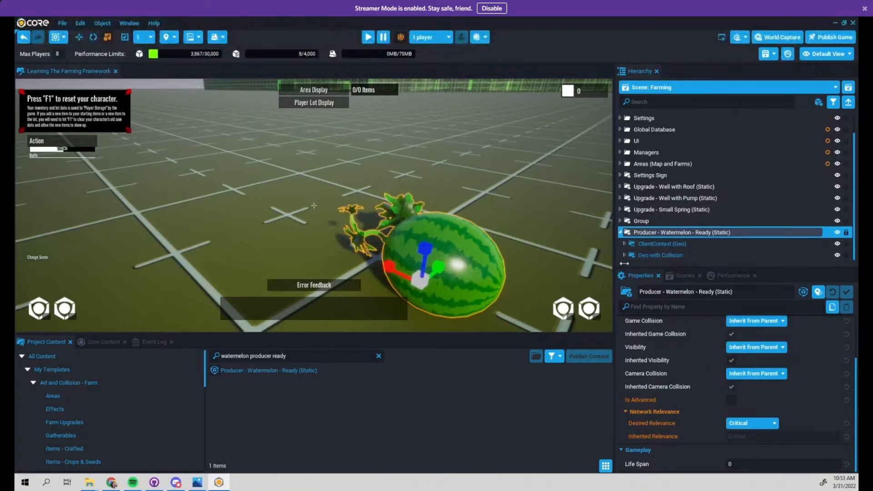
{"action": "left_click", "coordinate": [656, 256]}
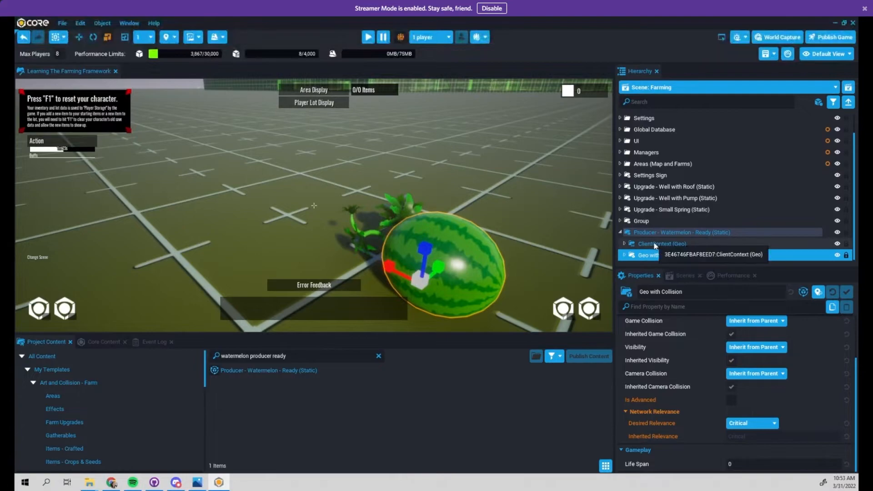
{"action": "left_click", "coordinate": [655, 244]}
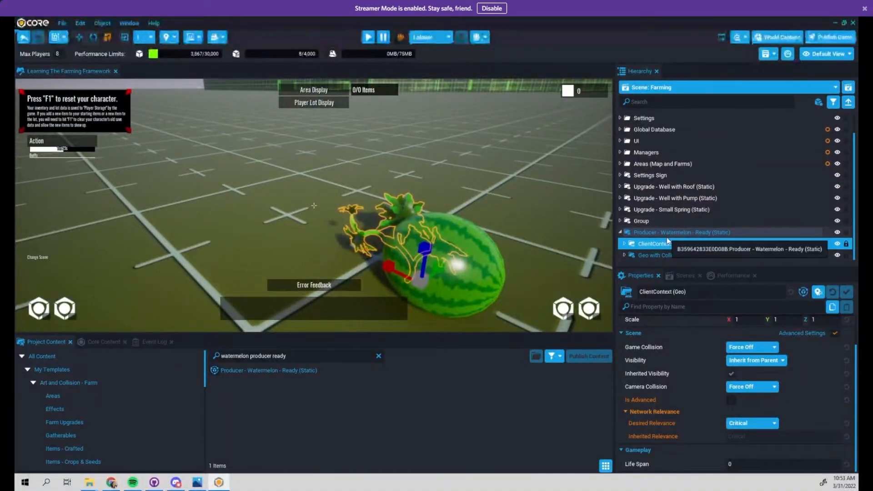
{"action": "key", "text": "f"}
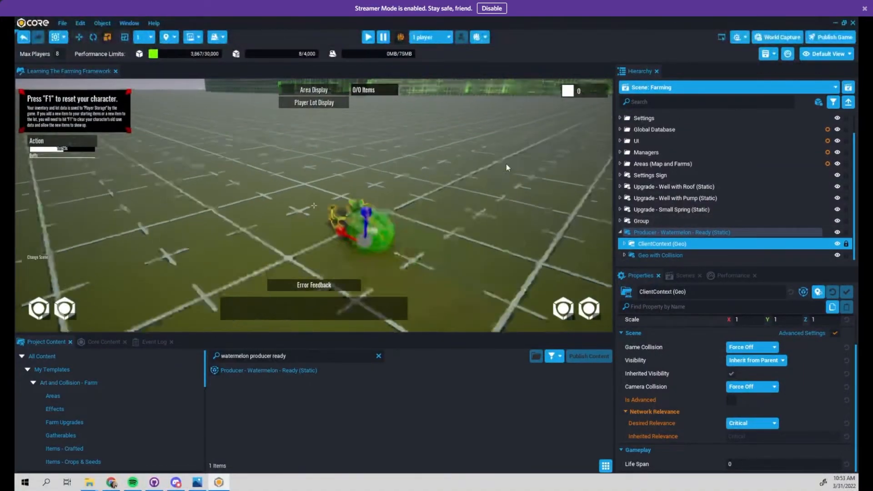
{"action": "scroll", "coordinate": [484, 218], "scroll_direction": "up", "scroll_amount": 3}
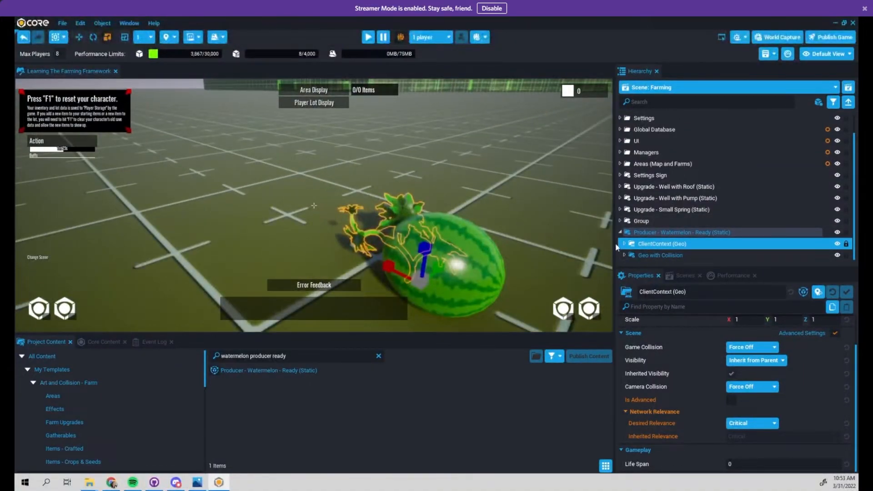
{"action": "scroll", "coordinate": [572, 243], "scroll_direction": "down", "scroll_amount": 5}
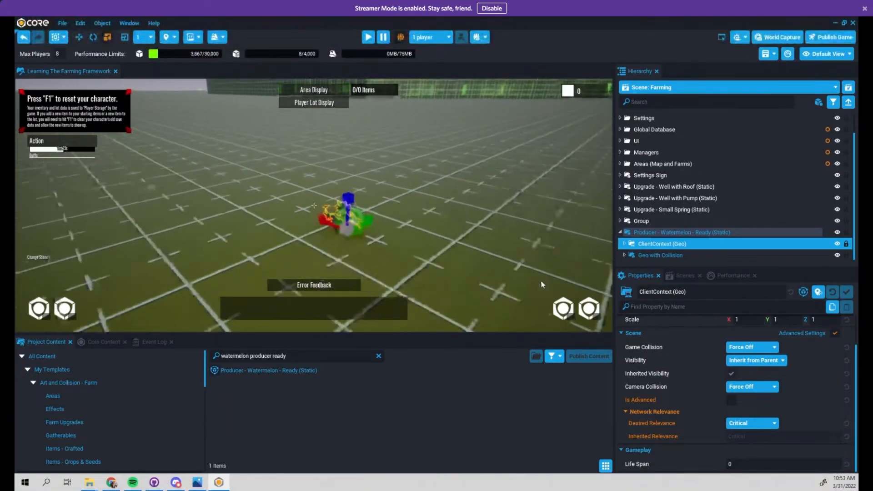
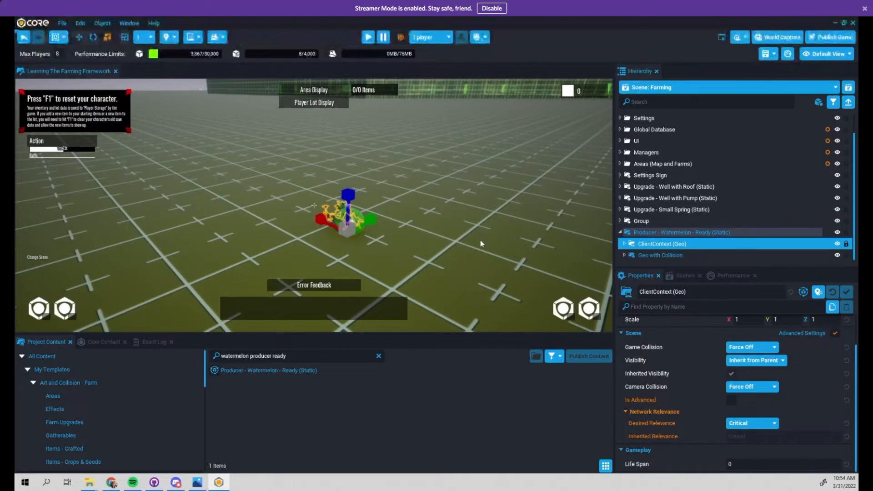
Step: Collapse Producer - Watermelon - Ready (Static) in the hierarchy and delete it from the scene
{"action": "left_click", "coordinate": [624, 255]}
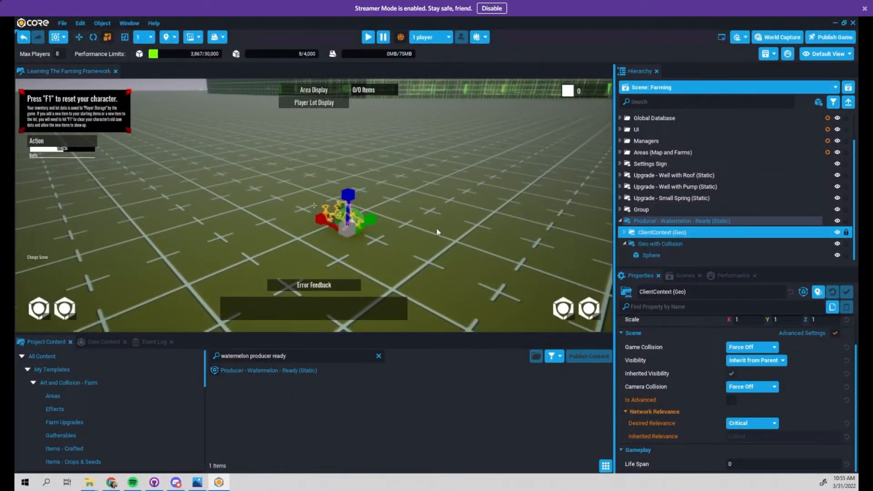
{"action": "left_click", "coordinate": [624, 246]}
{"action": "left_click", "coordinate": [624, 244]}
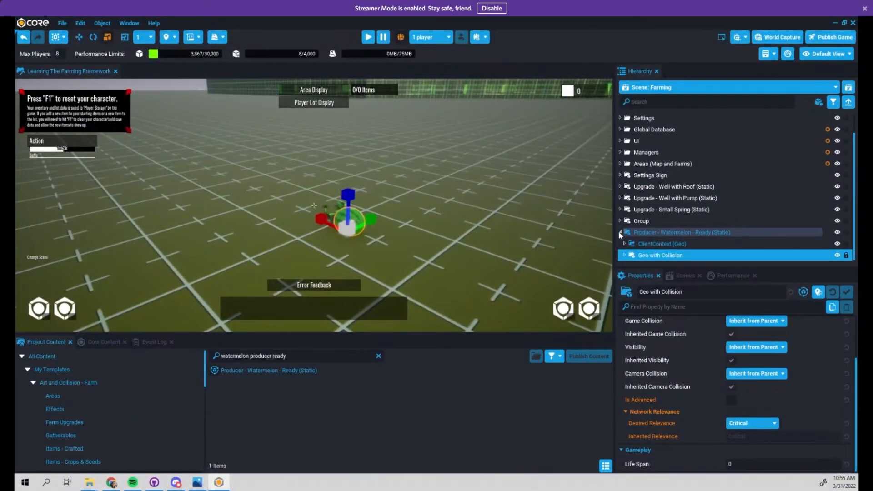
{"action": "left_click", "coordinate": [621, 232]}
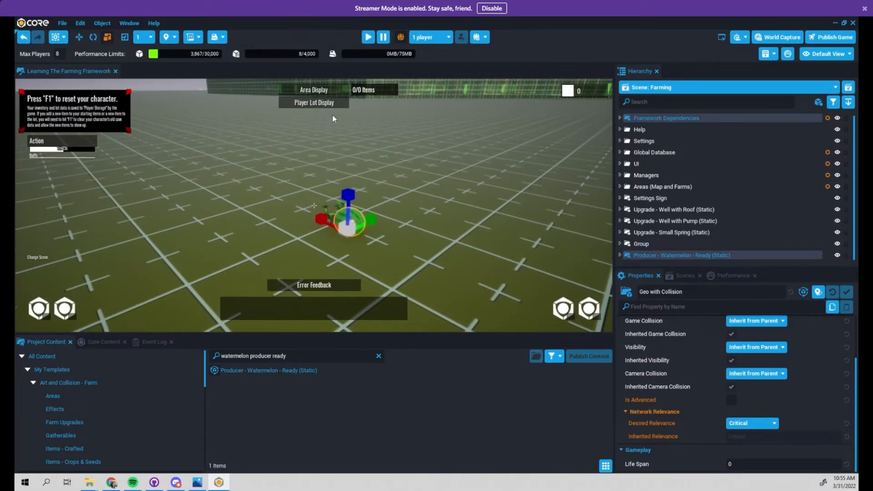
{"action": "right_click", "coordinate": [648, 253]}
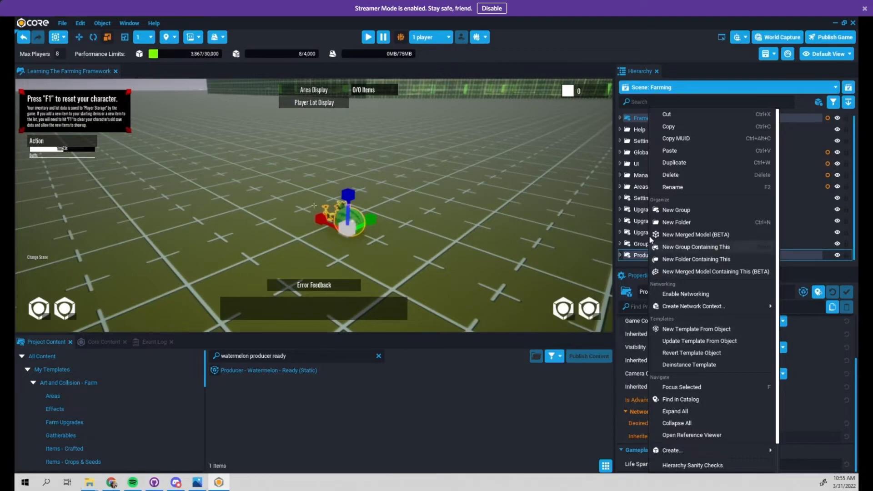
{"action": "left_click", "coordinate": [635, 245]}
{"action": "right_click", "coordinate": [637, 255]}
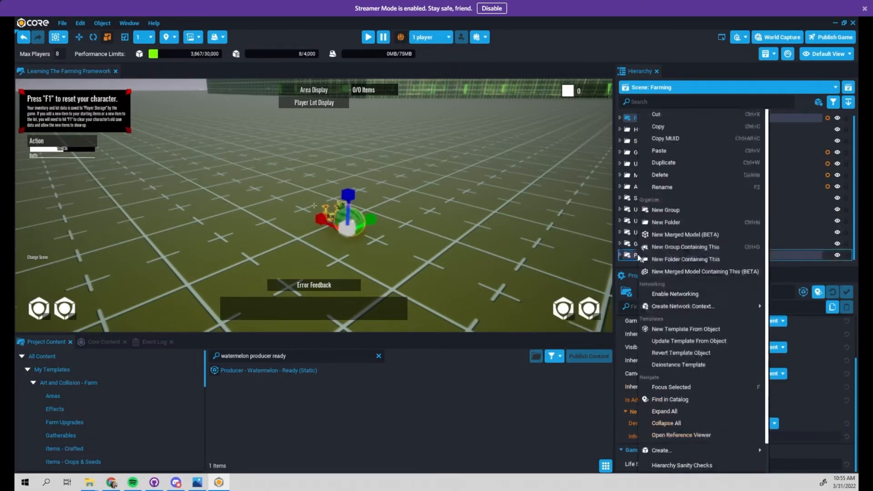
{"action": "left_click", "coordinate": [663, 175]}
{"action": "right_click_drag", "start_coordinate": [407, 181], "coordinate": [500, 114]}
{"action": "right_click_drag", "start_coordinate": [419, 178], "coordinate": [422, 242]}
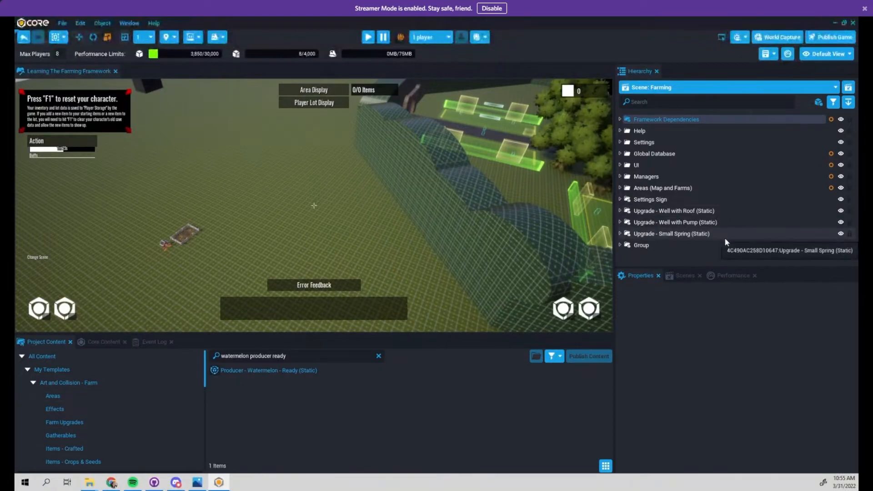
{"action": "right_click_drag", "start_coordinate": [381, 233], "coordinate": [358, 208]}
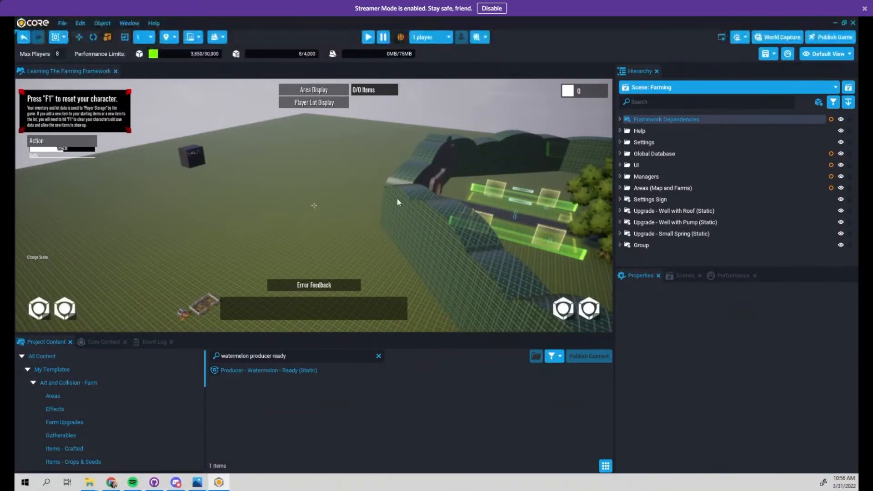
{"action": "right_click_drag", "start_coordinate": [383, 209], "coordinate": [343, 220]}
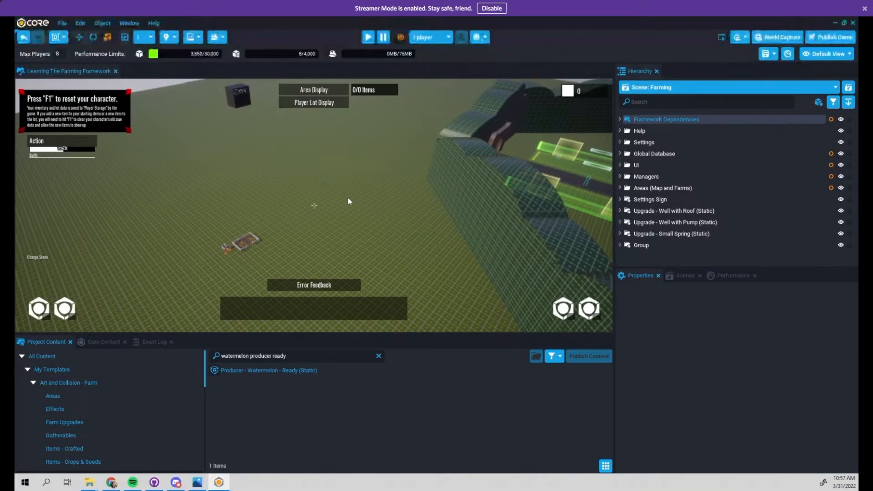
Step: Search the project content for "house front yard" and place Upgrade - Damaged House Front Yard (Static) on the open ground
{"action": "left_click", "coordinate": [291, 356]}
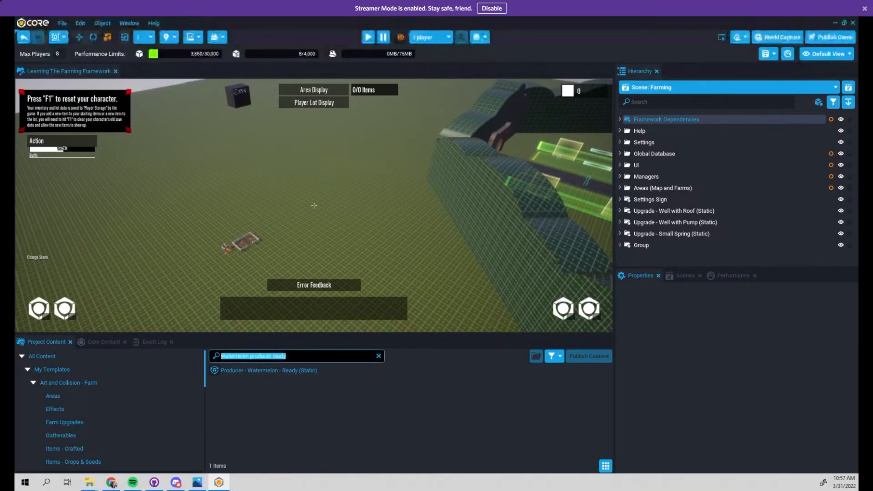
{"action": "type", "text": "house front yard"}
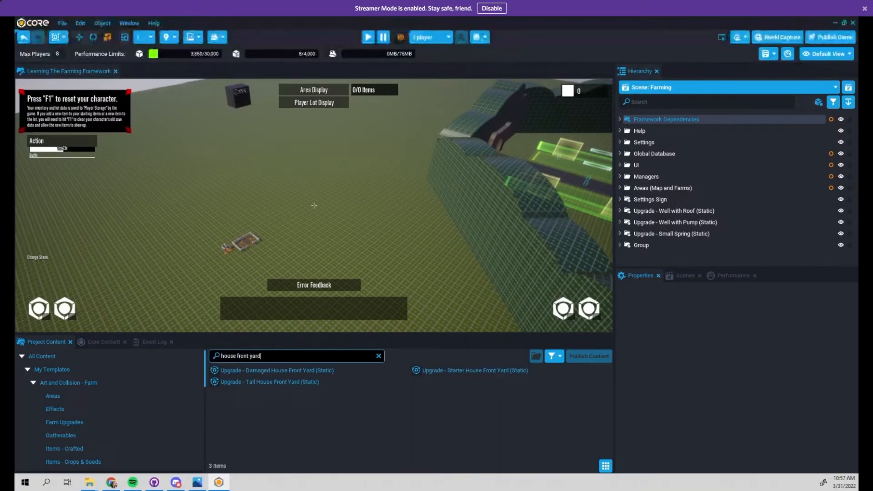
{"action": "right_click_drag", "start_coordinate": [313, 213], "coordinate": [218, 199]}
{"action": "key", "text": "w"}
{"action": "left_click_drag", "start_coordinate": [292, 372], "coordinate": [275, 208]}
{"action": "key", "text": "f"}
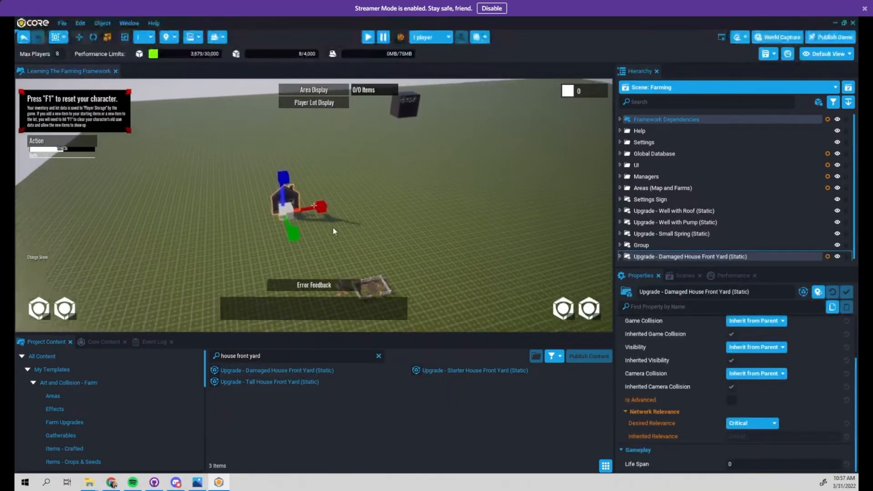
Step: Examine the damaged house up close, along with its Collision (Invisible) and ClientContext (Geo with no Collision) groups in the hierarchy
{"action": "key", "text": "w"}
{"action": "mouse_move", "coordinate": [307, 228]}
{"action": "right_mouse_down"}
{"action": "mouse_move", "coordinate": [576, 233]}
{"action": "mouse_move", "coordinate": [576, 223]}
{"action": "mouse_move", "coordinate": [345, 230]}
{"action": "mouse_move", "coordinate": [220, 254]}
{"action": "mouse_move", "coordinate": [314, 226]}
{"action": "right_mouse_up"}
{"action": "key", "text": "a"}
{"action": "key", "text": "s"}
{"action": "key", "text": "w"}
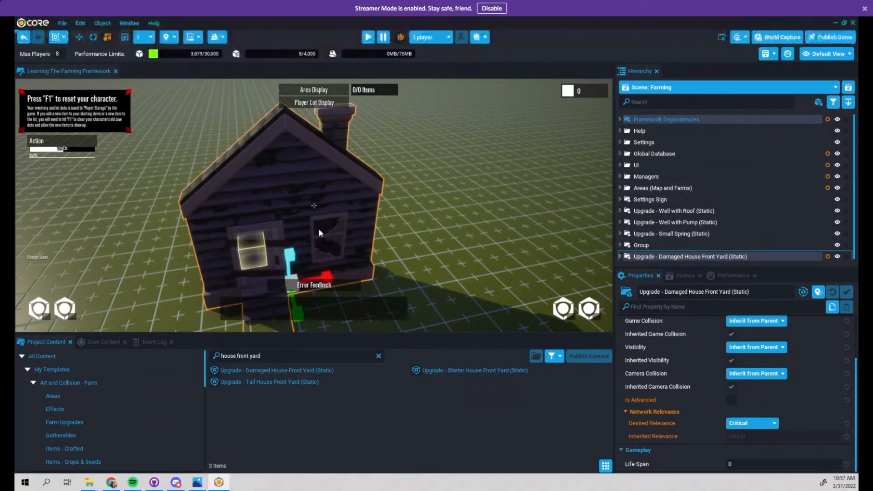
{"action": "left_click", "coordinate": [620, 257]}
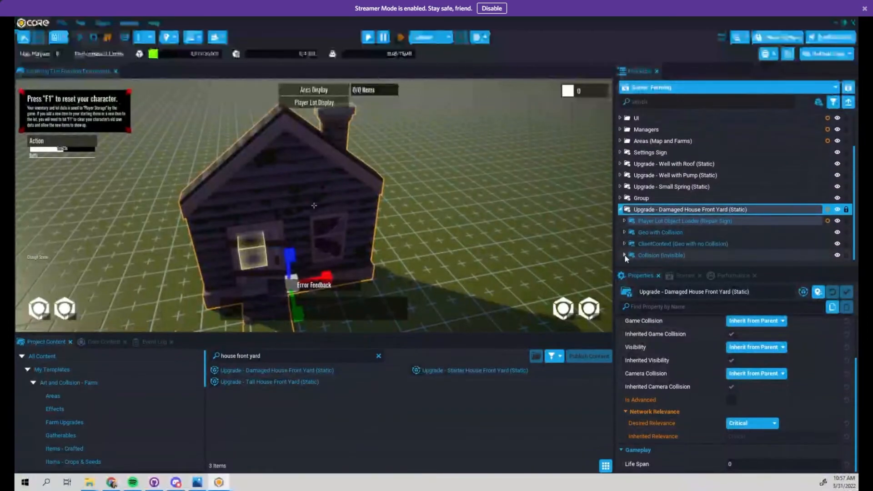
{"action": "left_click", "coordinate": [689, 255]}
{"action": "left_click", "coordinate": [661, 244]}
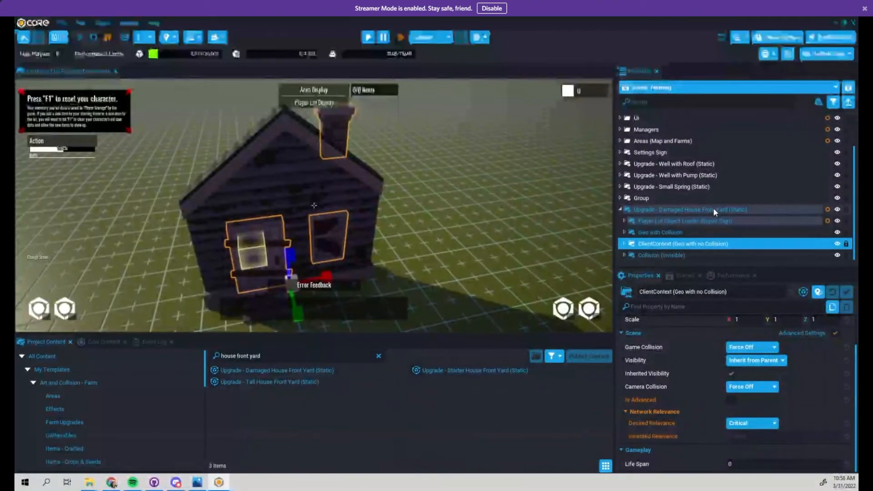
Step: Collapse Upgrade - Damaged House Front Yard (Static) in the hierarchy and delete it from the scene
{"action": "left_click", "coordinate": [620, 210]}
{"action": "left_click", "coordinate": [655, 257]}
{"action": "right_click", "coordinate": [655, 257]}
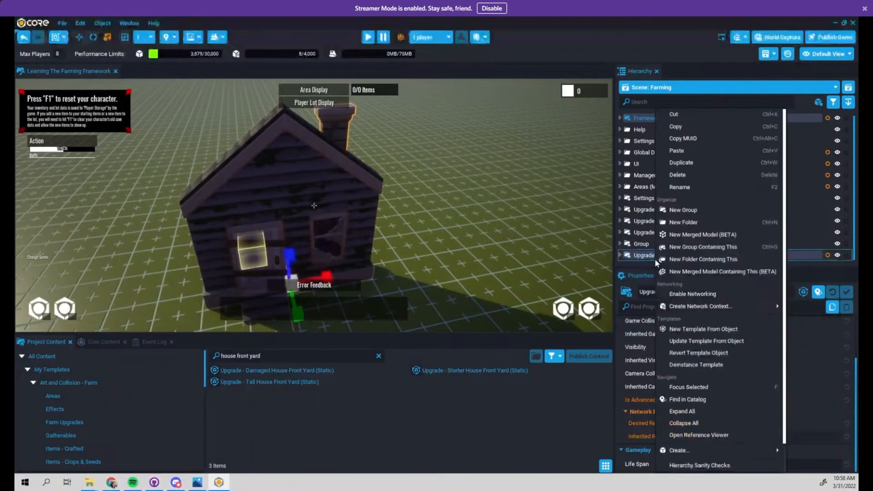
{"action": "left_click", "coordinate": [694, 175]}
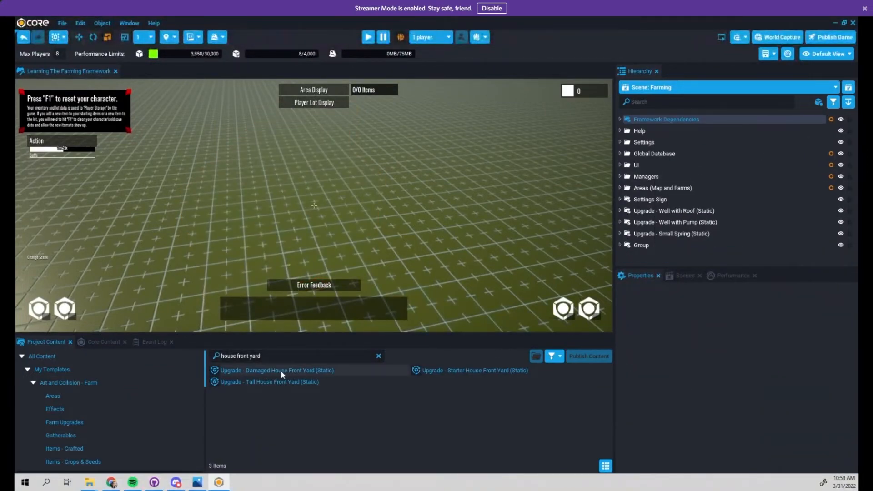
Step: Search the project content for "producer base" and browse the matching templates
{"action": "left_click", "coordinate": [298, 356]}
{"action": "type", "text": "prd"}
{"action": "type", "text": "o"}
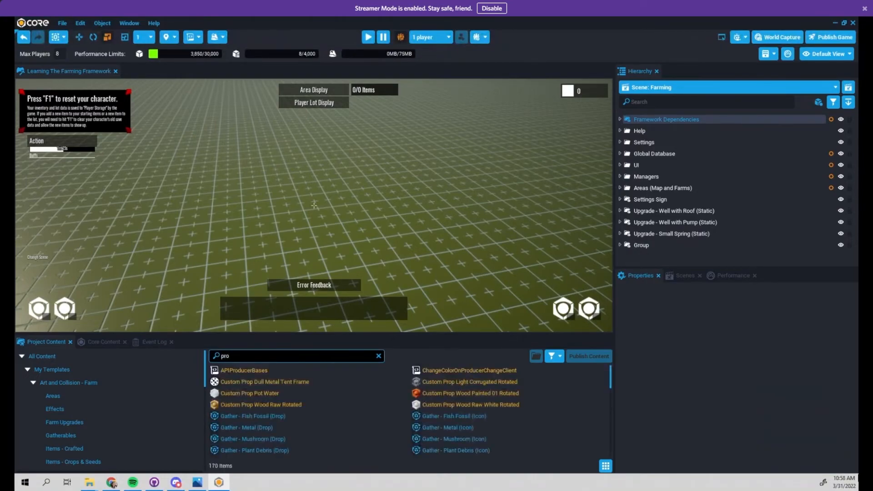
{"action": "type", "text": "ducer"}
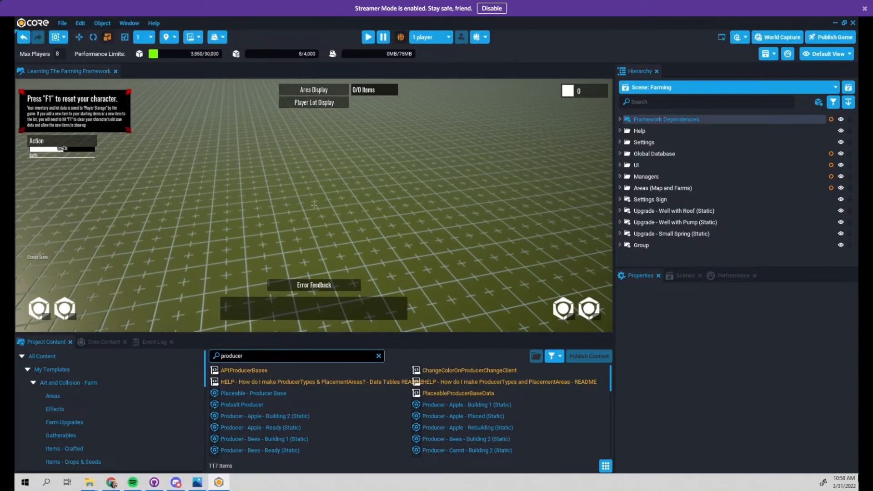
{"action": "type", "text": " base"}
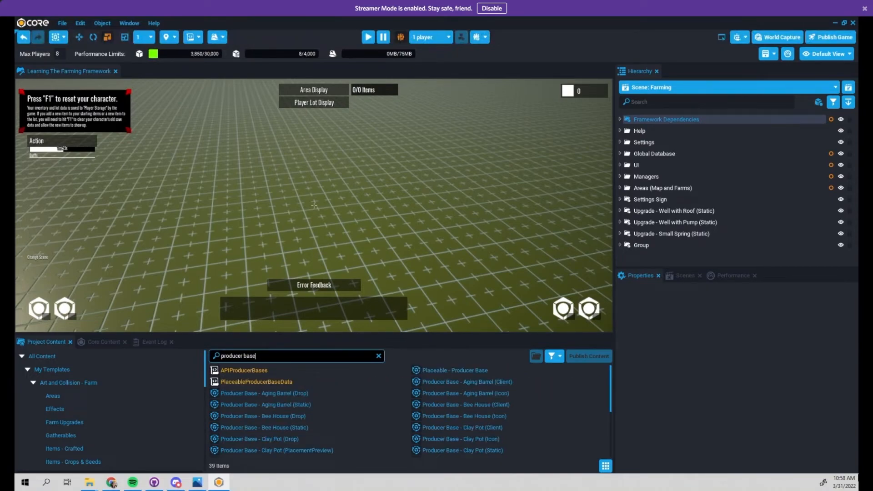
{"action": "scroll", "coordinate": [574, 420], "scroll_direction": "down", "scroll_amount": 2}
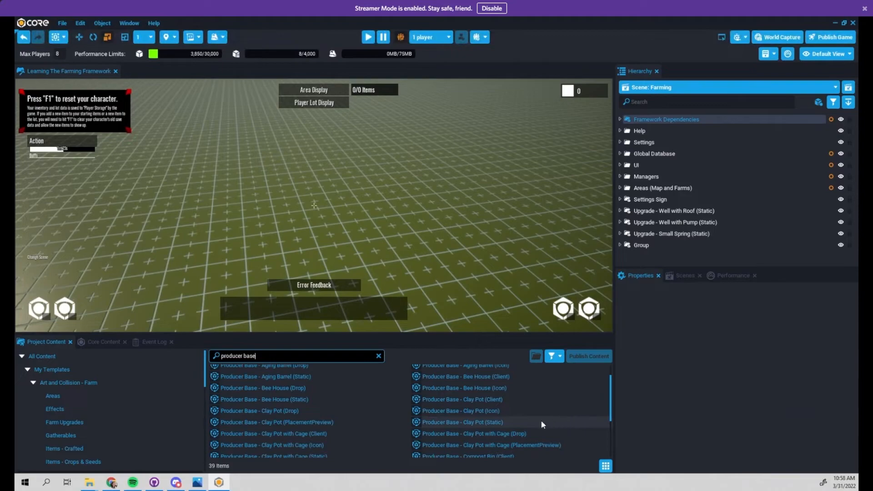
Step: Widen the folder tree and enlarge the project content area so the producer base templates list in a single column
{"action": "left_click", "coordinate": [501, 402]}
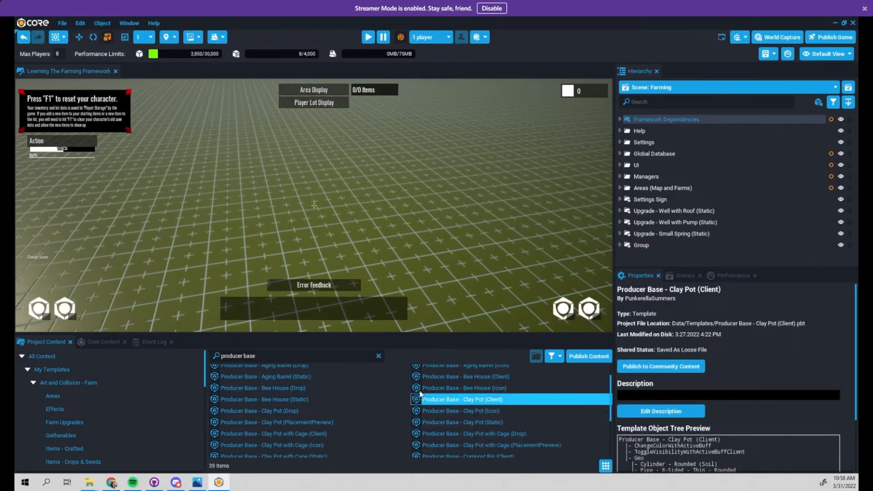
{"action": "left_click_drag", "start_coordinate": [207, 394], "coordinate": [321, 394]}
{"action": "scroll", "coordinate": [454, 421], "scroll_direction": "up", "scroll_amount": 1}
{"action": "left_click_drag", "start_coordinate": [442, 335], "coordinate": [446, 235]}
{"action": "scroll", "coordinate": [460, 397], "scroll_direction": "down", "scroll_amount": 4}
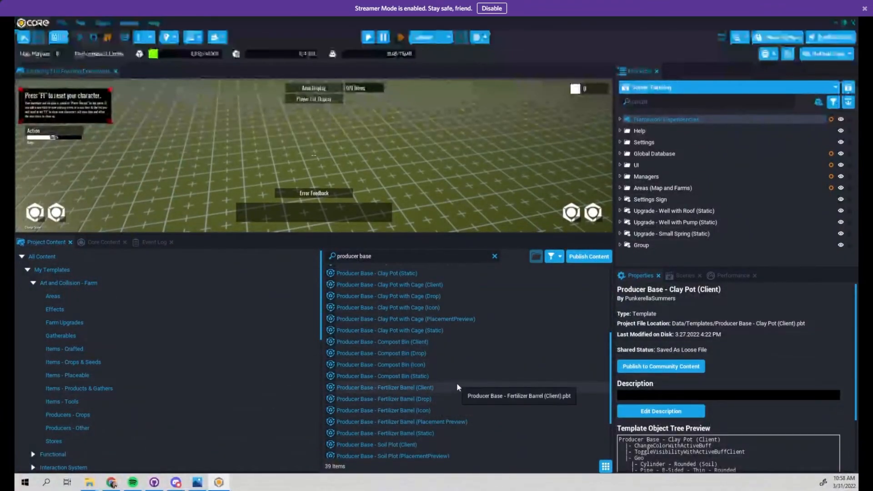
Step: Place Producer Base - Fertilizer Barrel (Client) and Producer Base - Fertilizer Barrel (Static) together on the open ground
{"action": "left_click", "coordinate": [415, 376]}
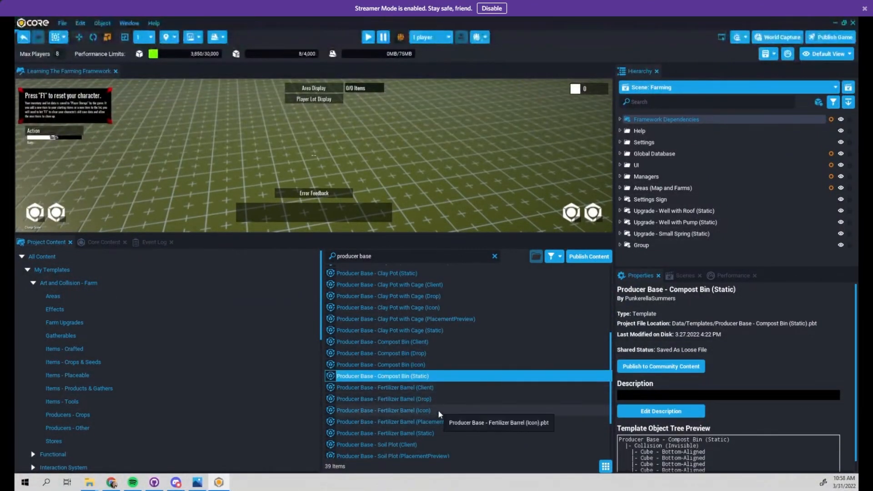
{"action": "left_click", "coordinate": [434, 388]}
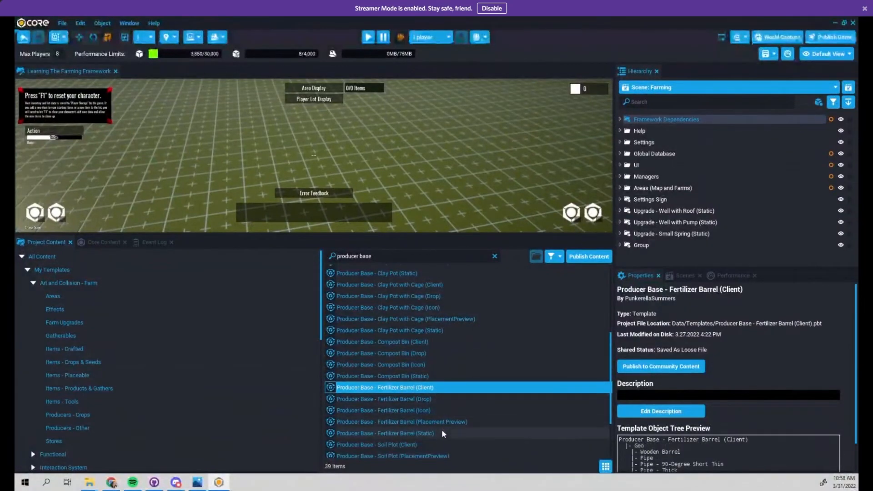
{"action": "scroll", "coordinate": [446, 438], "scroll_direction": "down", "scroll_amount": 1}
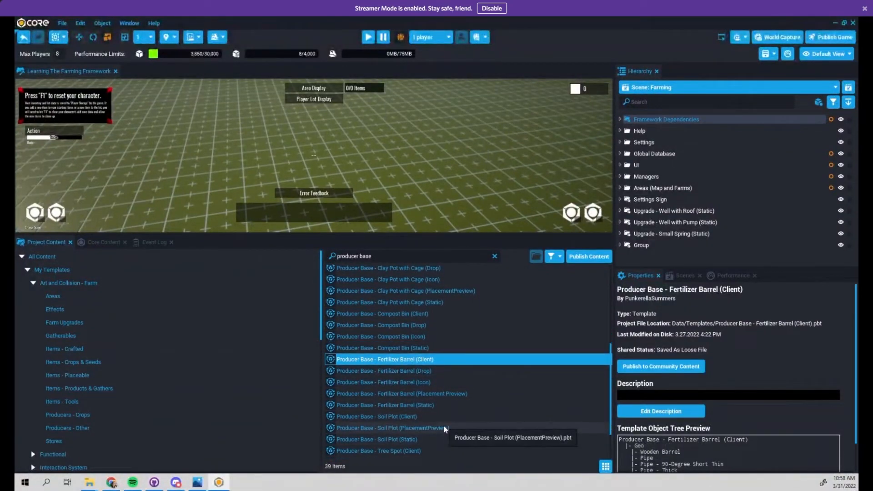
{"action": "left_click", "coordinate": [430, 406], "text": "ctrl"}
{"action": "left_click_drag", "start_coordinate": [434, 359], "coordinate": [403, 195]}
{"action": "right_click_drag", "start_coordinate": [384, 199], "coordinate": [395, 173]}
{"action": "key", "text": "w"}
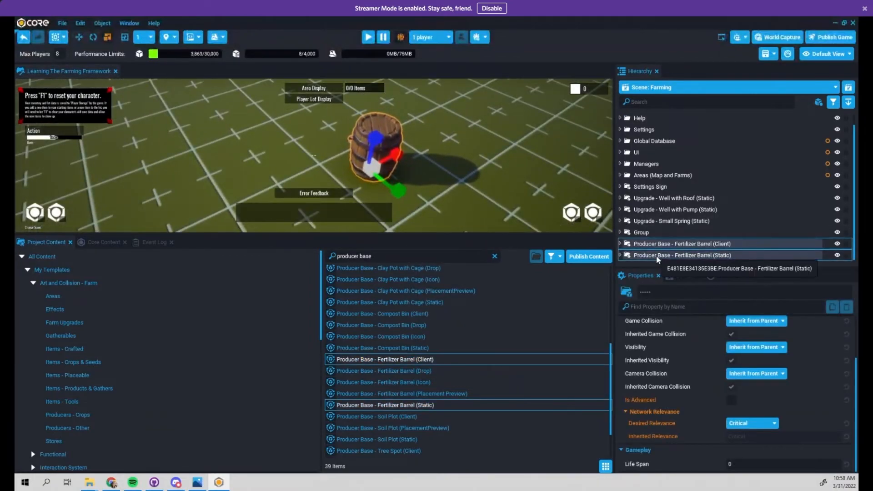
Step: Expand Producer Base - Fertilizer Barrel (Client) and Producer Base - Fertilizer Barrel (Static) in the hierarchy to compare their geometry groups
{"action": "left_click", "coordinate": [620, 244]}
{"action": "left_click", "coordinate": [620, 255]}
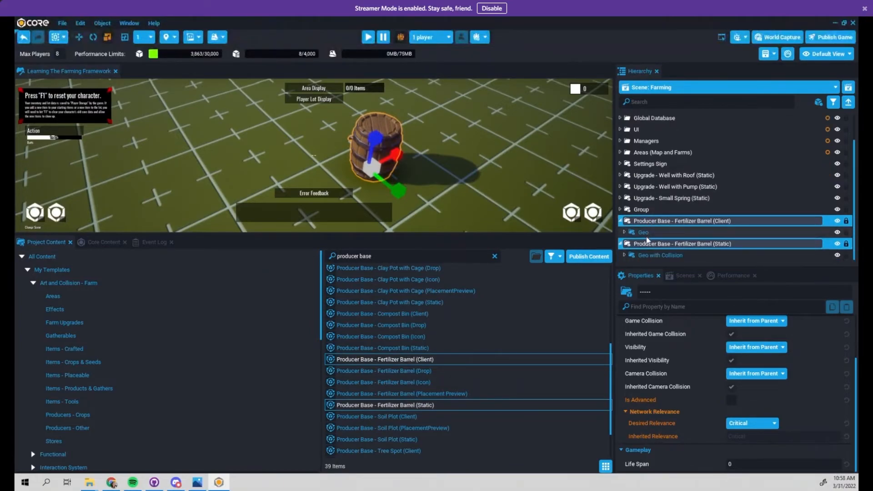
{"action": "scroll", "coordinate": [355, 144], "scroll_direction": "up", "scroll_amount": 2}
{"action": "middle_click_drag", "start_coordinate": [355, 145], "coordinate": [267, 159]}
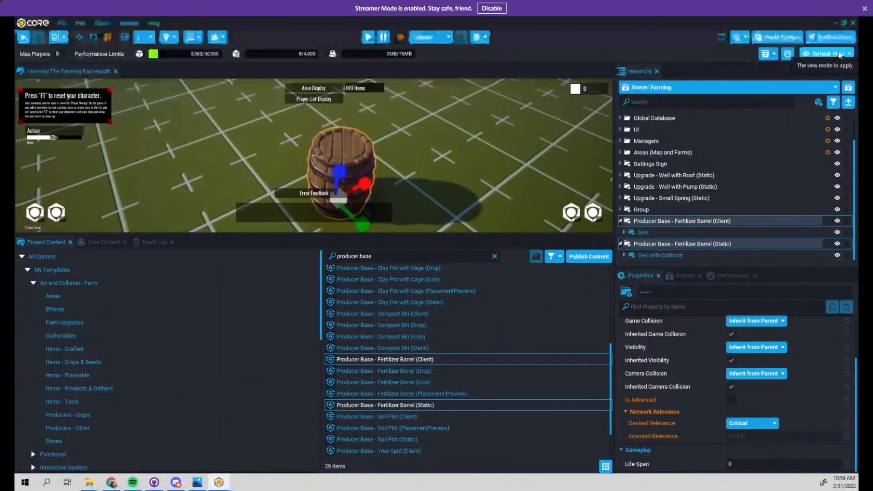
Step: Inspect the fertilizer barrel in the Player Collision view mode and return to Default View
{"action": "left_click", "coordinate": [824, 53]}
{"action": "left_click", "coordinate": [805, 95]}
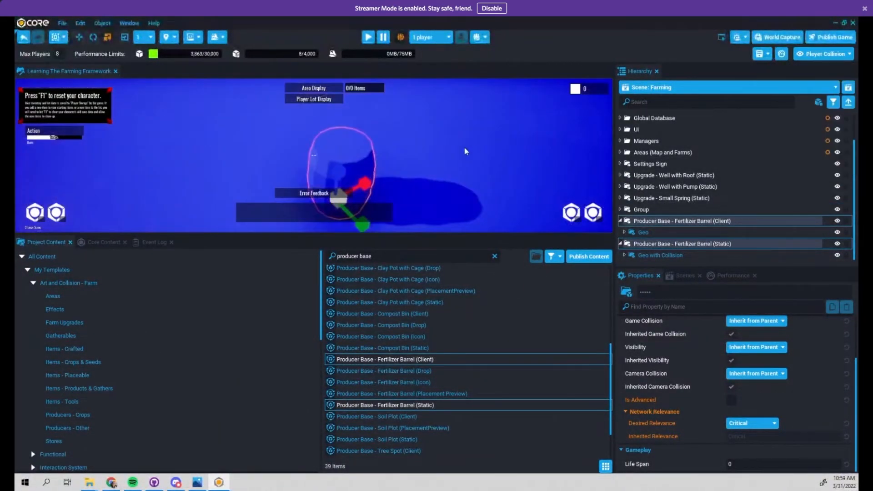
{"action": "left_click", "coordinate": [800, 57]}
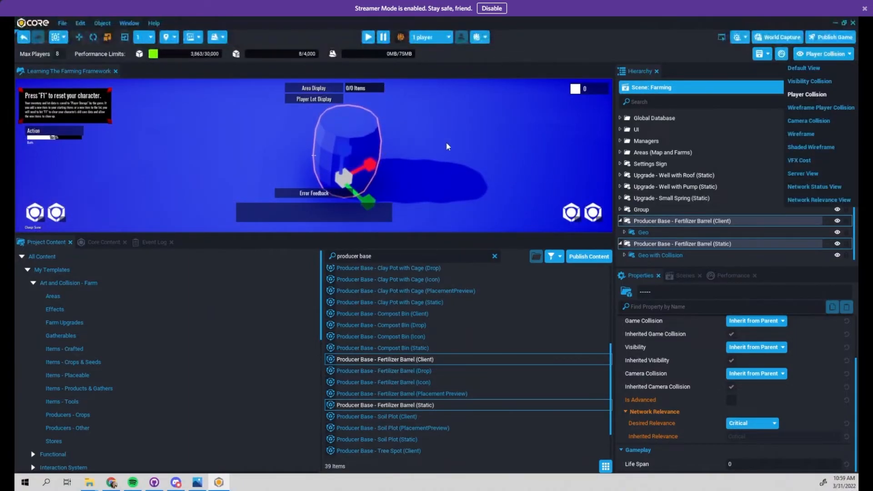
{"action": "left_click", "coordinate": [803, 68]}
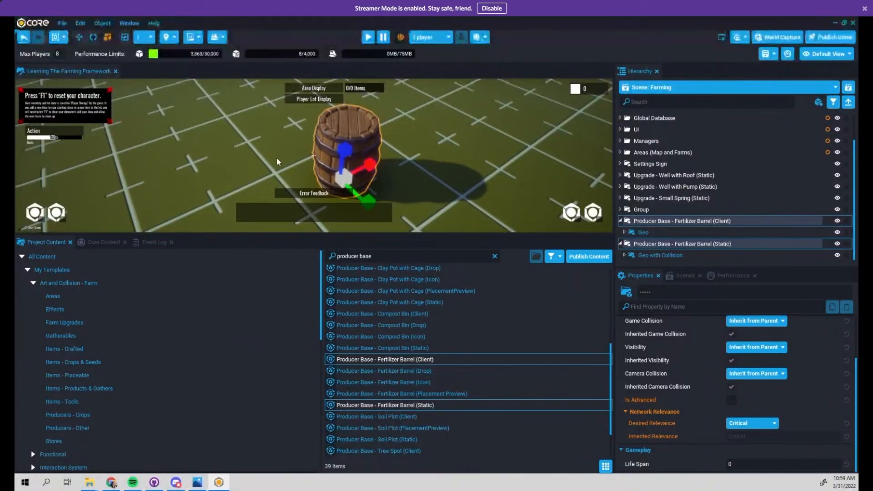
Step: Delete both fertilizer barrel templates from the scene and go back to the main menu without saving the changes
{"action": "right_click", "coordinate": [644, 221]}
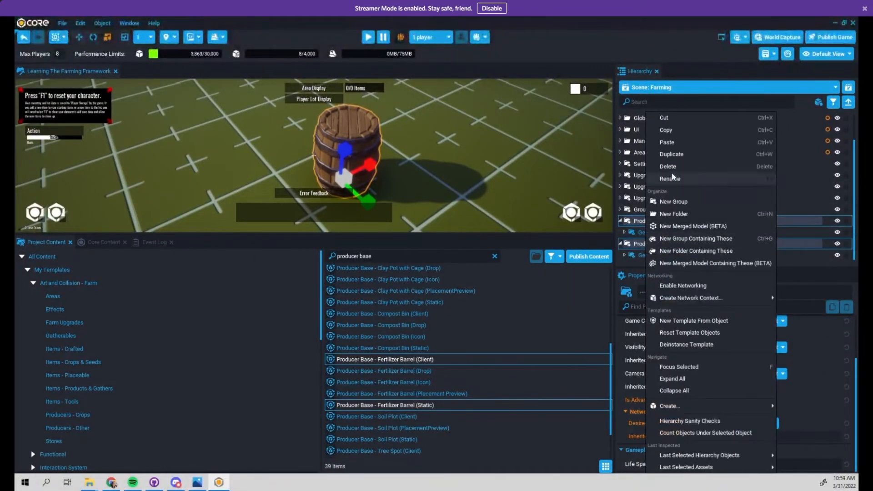
{"action": "left_click", "coordinate": [657, 167]}
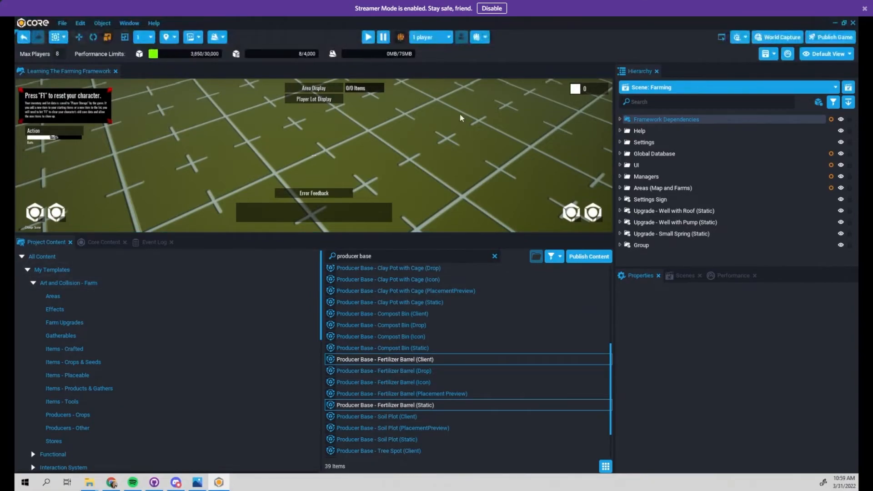
{"action": "left_click", "coordinate": [62, 23]}
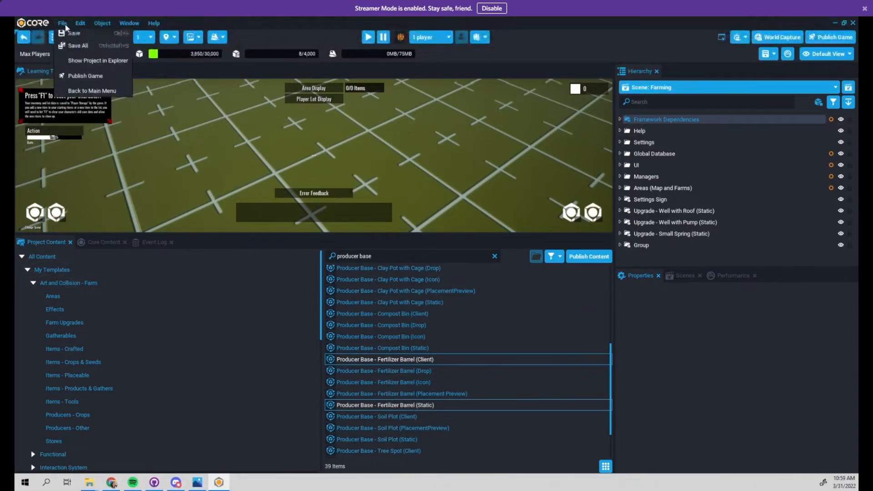
{"action": "left_click", "coordinate": [74, 90]}
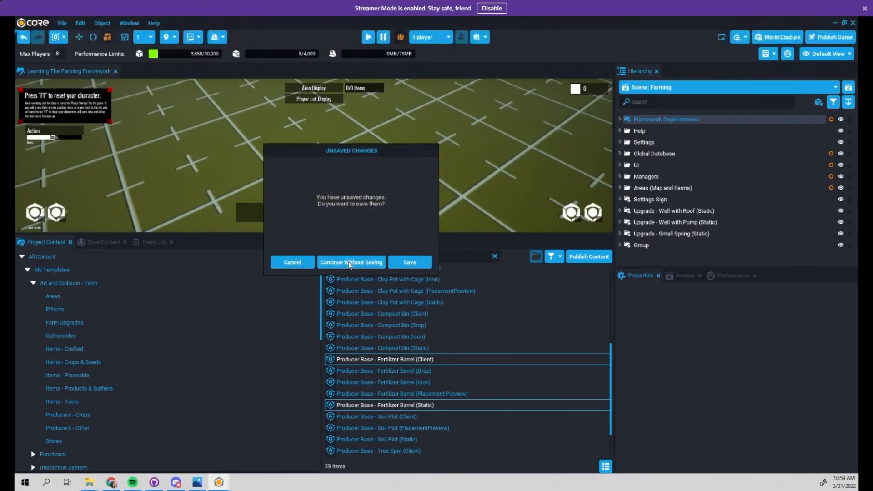
{"action": "left_click", "coordinate": [332, 263]}
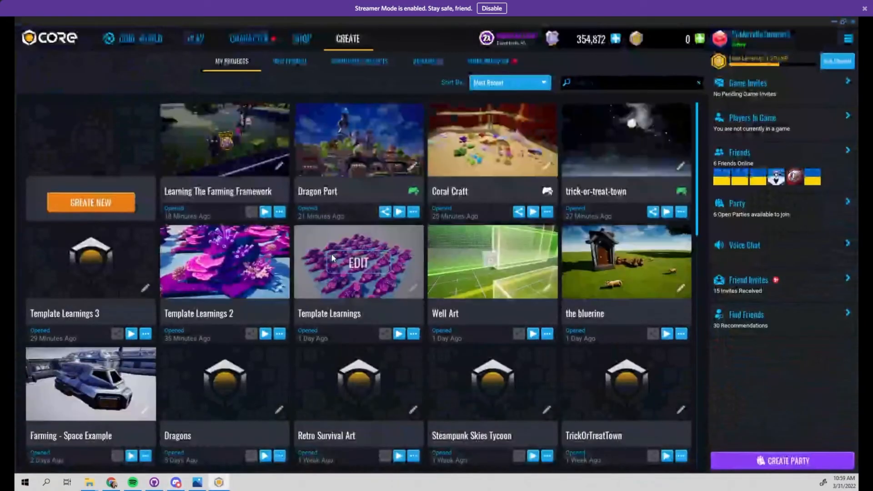
Step: Open the Coral Craft project for editing and make the viewport taller to look over the Art Setup scene
{"action": "left_click", "coordinate": [491, 141]}
{"action": "left_click", "coordinate": [419, 311]}
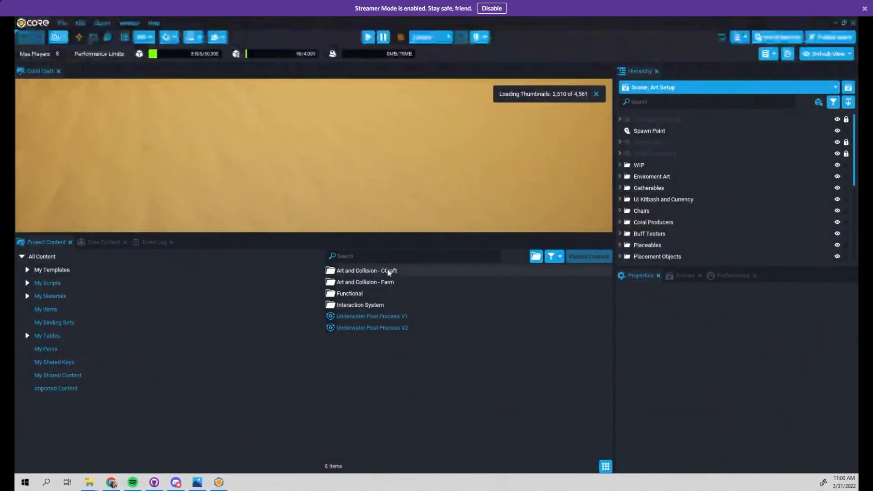
{"action": "left_click_drag", "start_coordinate": [427, 235], "coordinate": [432, 345]}
{"action": "right_click_drag", "start_coordinate": [232, 198], "coordinate": [369, 156]}
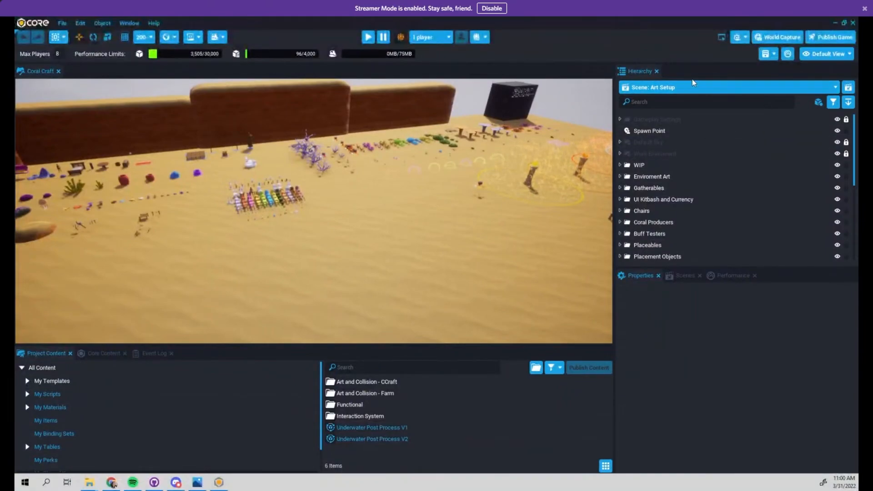
Step: Switch from the Art Setup scene to the Coral Town scene and confirm loading it
{"action": "left_click", "coordinate": [680, 91]}
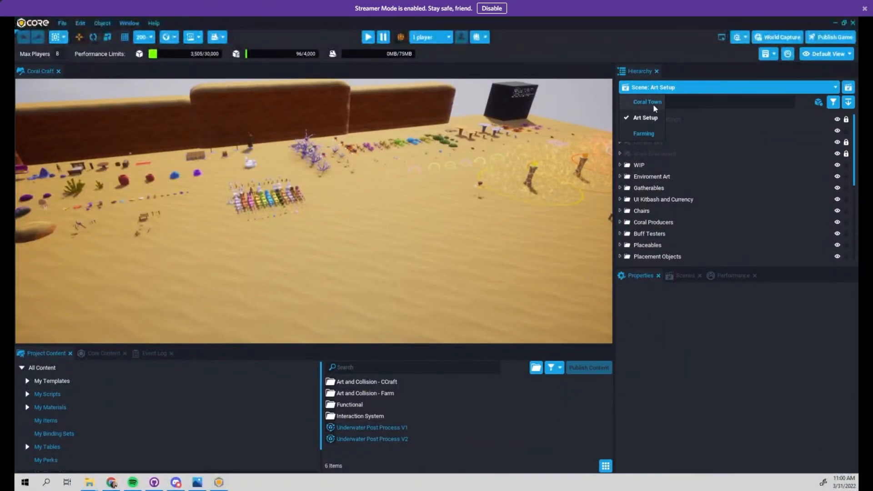
{"action": "left_click", "coordinate": [651, 103]}
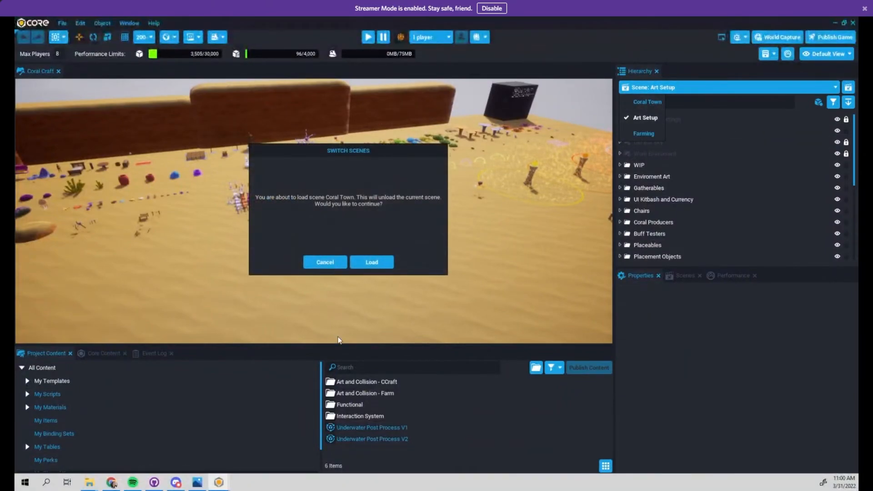
{"action": "left_click", "coordinate": [370, 266]}
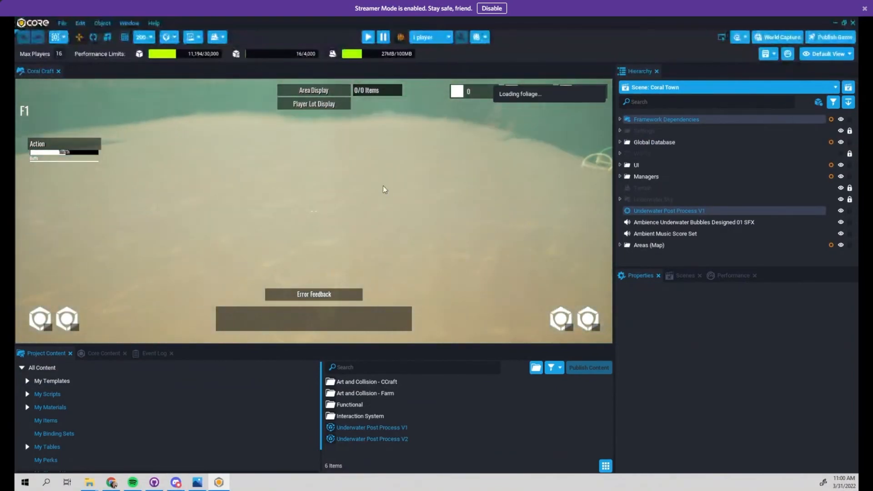
Step: Start a preview of the Coral Town scene and maximize the game window
{"action": "scroll", "coordinate": [468, 242], "scroll_direction": "down", "scroll_amount": 5}
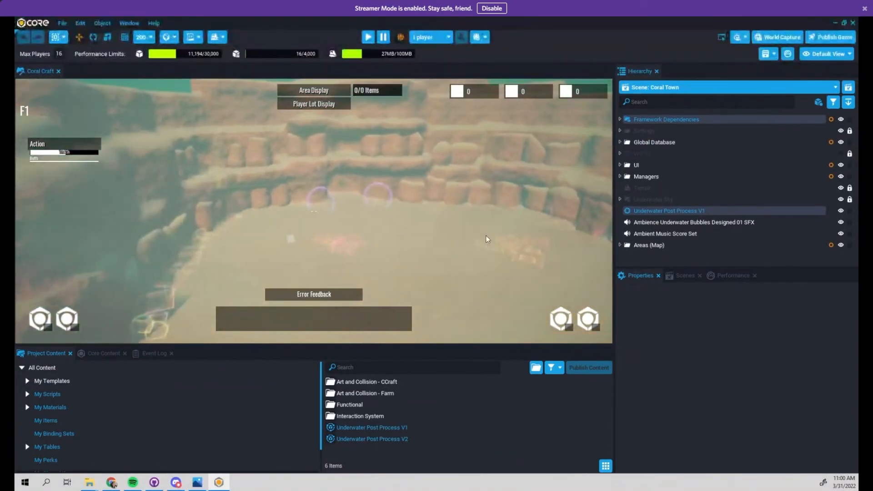
{"action": "left_click", "coordinate": [368, 37]}
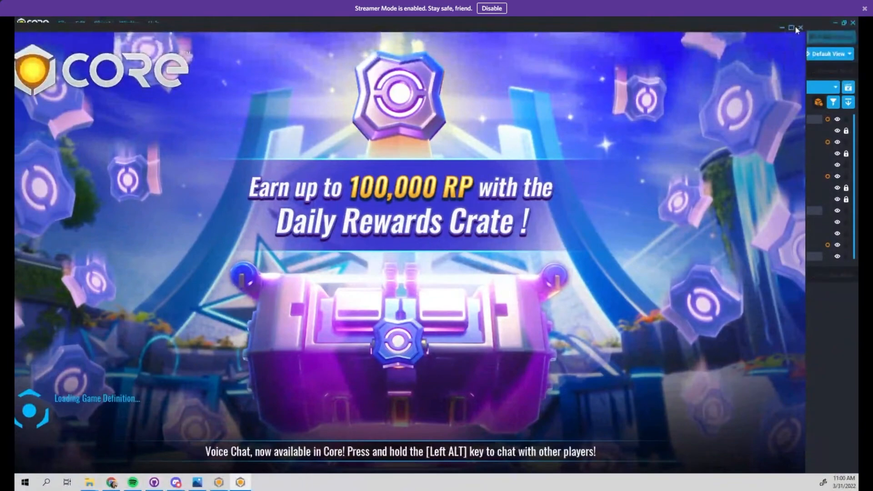
{"action": "left_click", "coordinate": [794, 28]}
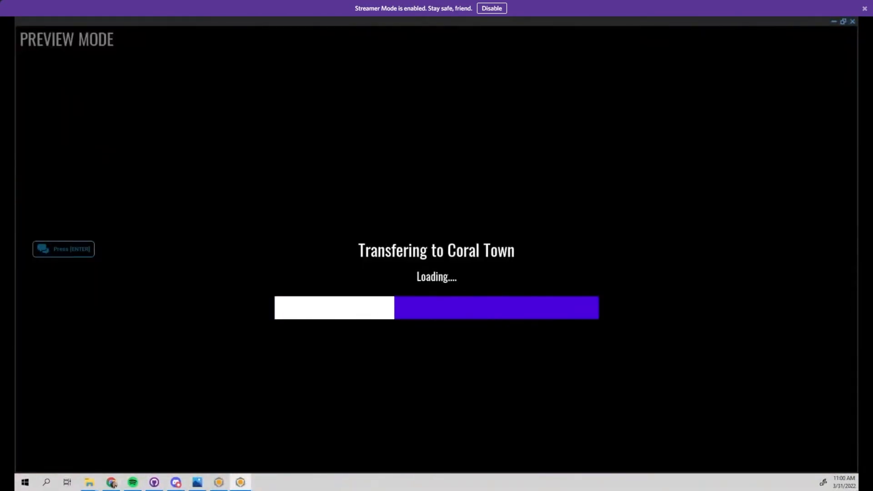
Step: Swim the character around Coral Town to examine its coral trees, rock houses and open lots
{"action": "key", "text": "w"}
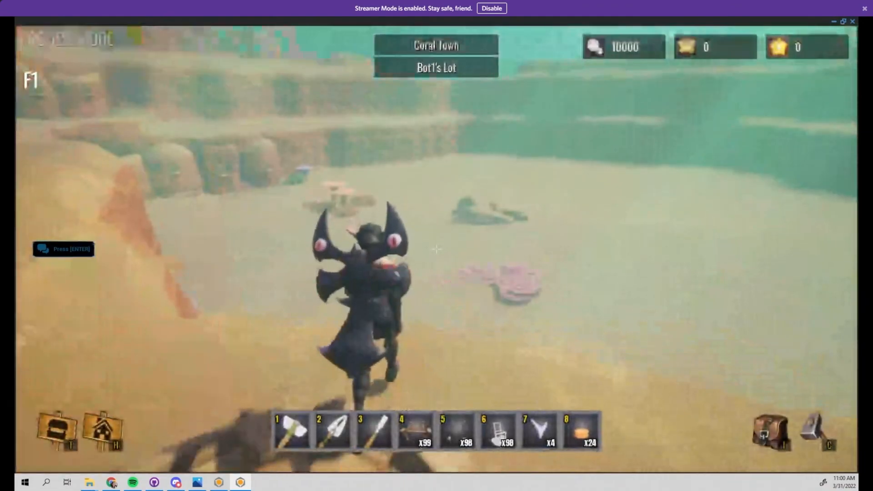
{"action": "key", "text": "w"}
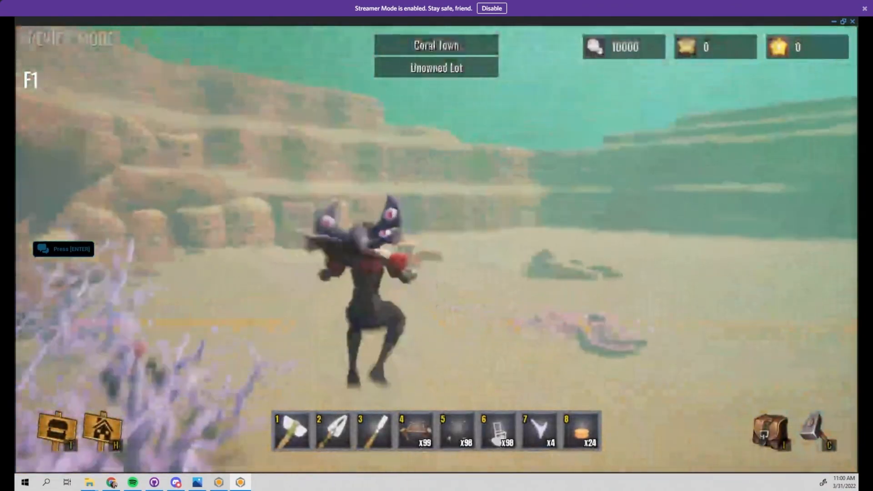
{"action": "key", "text": "w"}
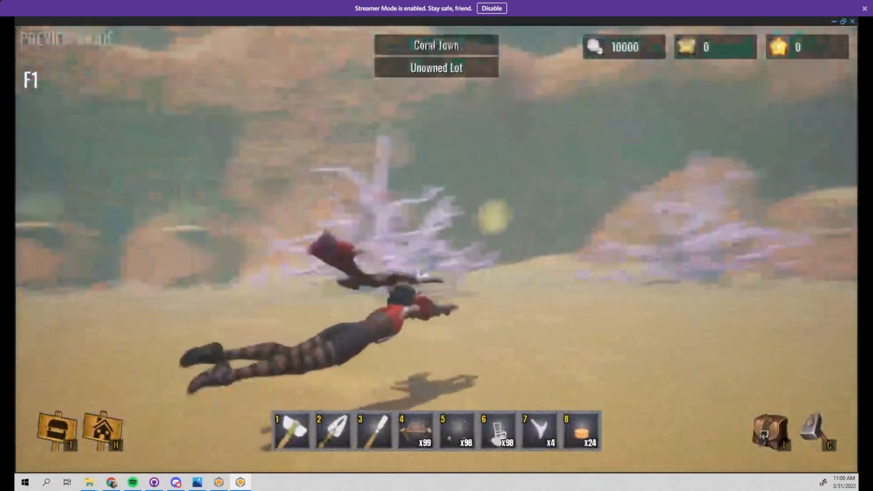
{"action": "key", "text": "w"}
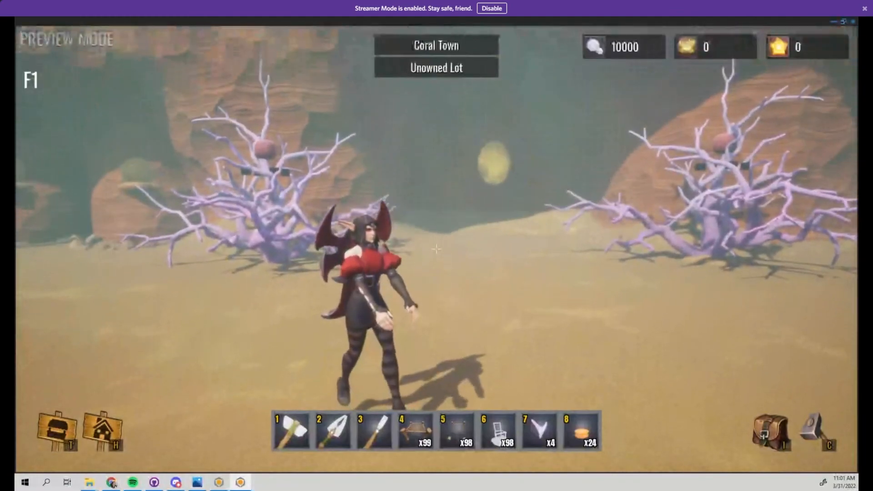
{"action": "key", "text": "w"}
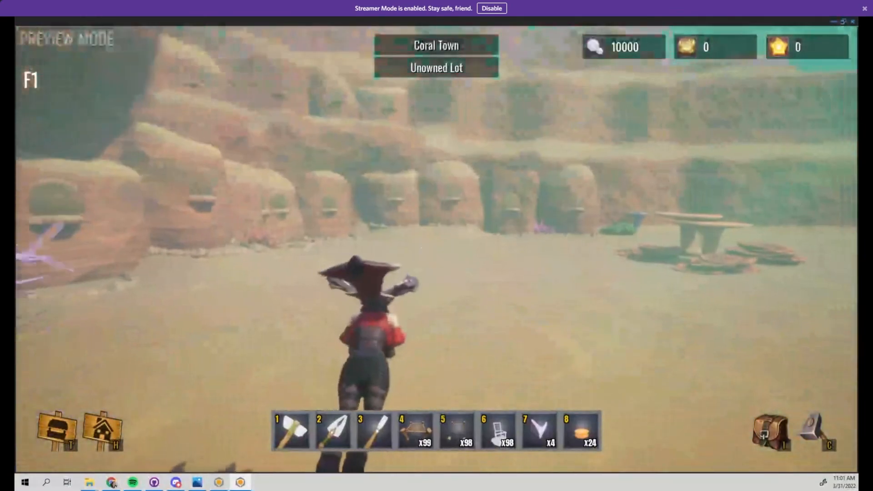
{"action": "key", "text": "space"}
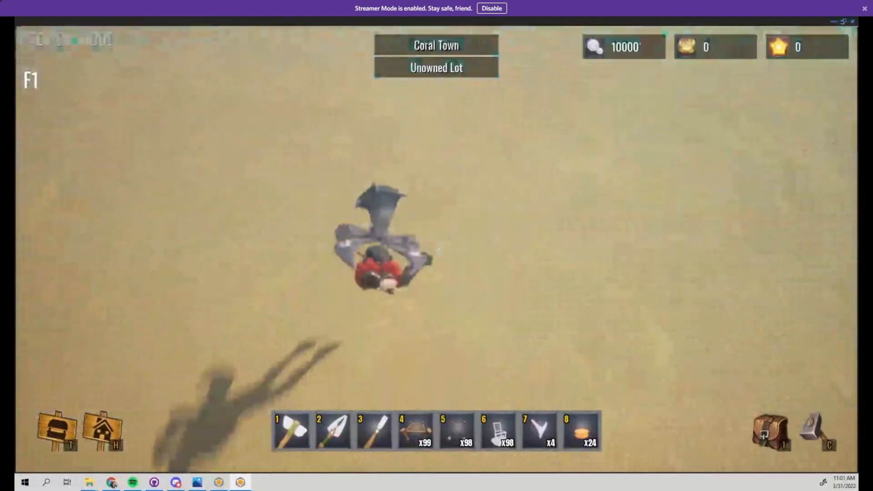
{"action": "key", "text": "w"}
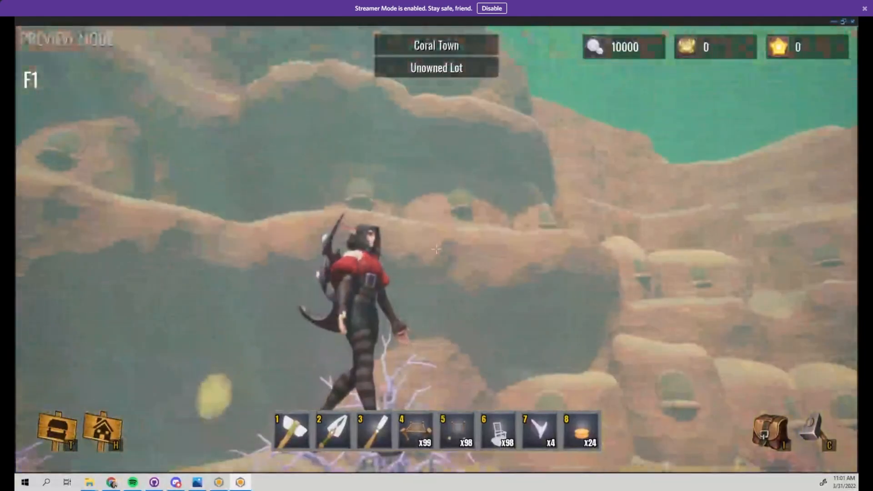
{"action": "key", "text": "w"}
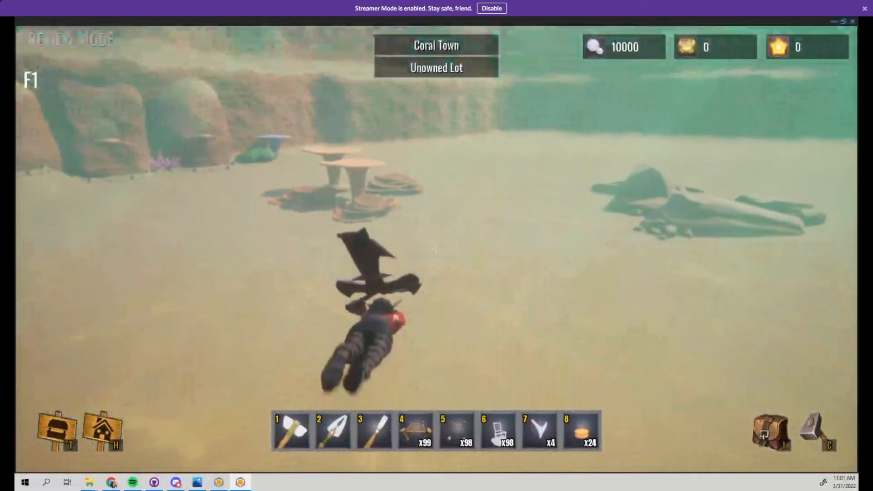
{"action": "key", "text": "w"}
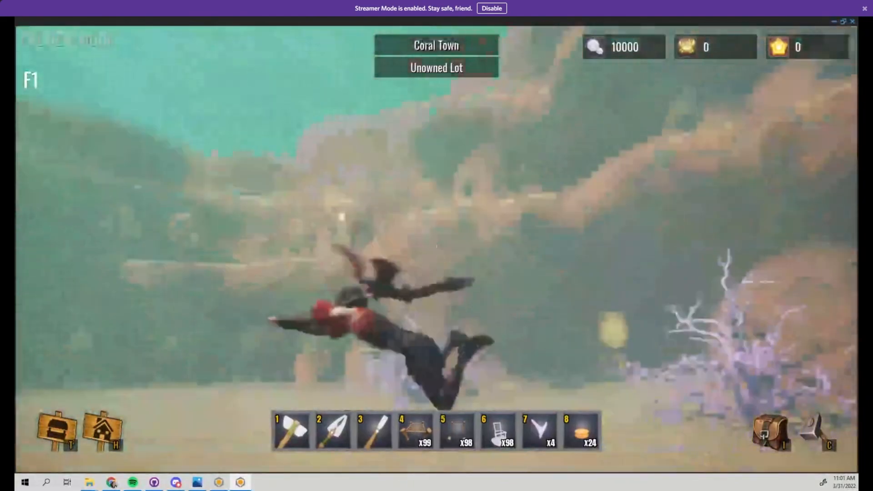
{"action": "key", "text": "w"}
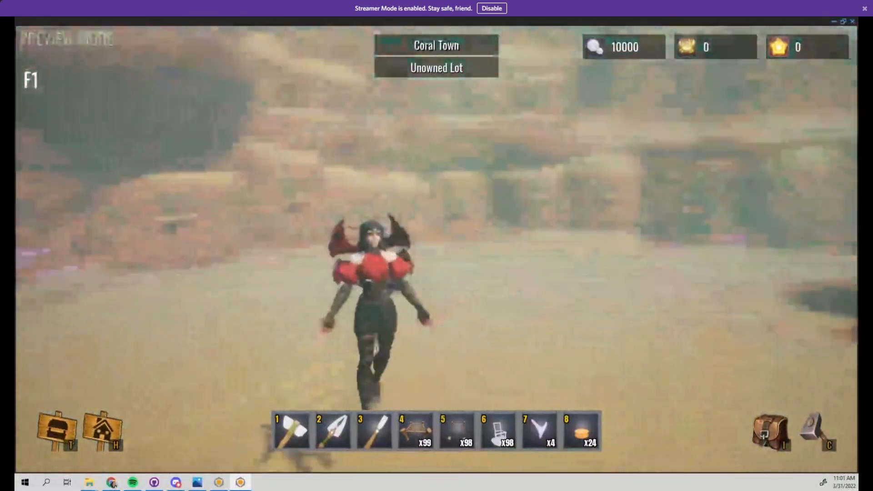
Step: Close the Coral Town preview game and return to the editor
{"action": "key", "text": "Escape"}
{"action": "left_click", "coordinate": [469, 202]}
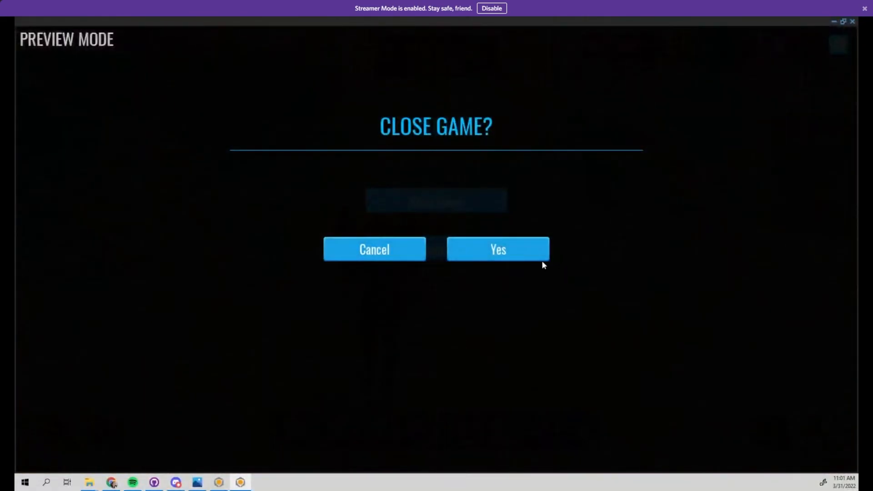
{"action": "left_click", "coordinate": [513, 248]}
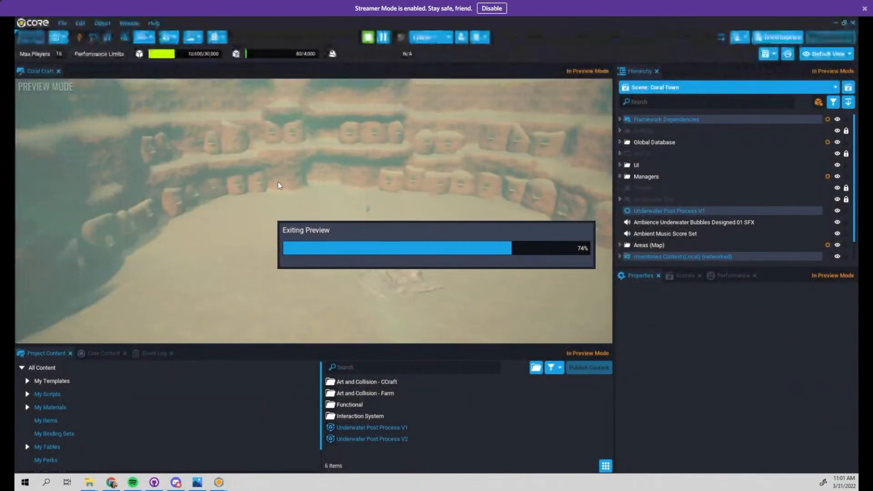
Step: Switch back from the Coral Town scene to the Art Setup scene and confirm loading it
{"action": "right_click_drag", "start_coordinate": [427, 202], "coordinate": [506, 185]}
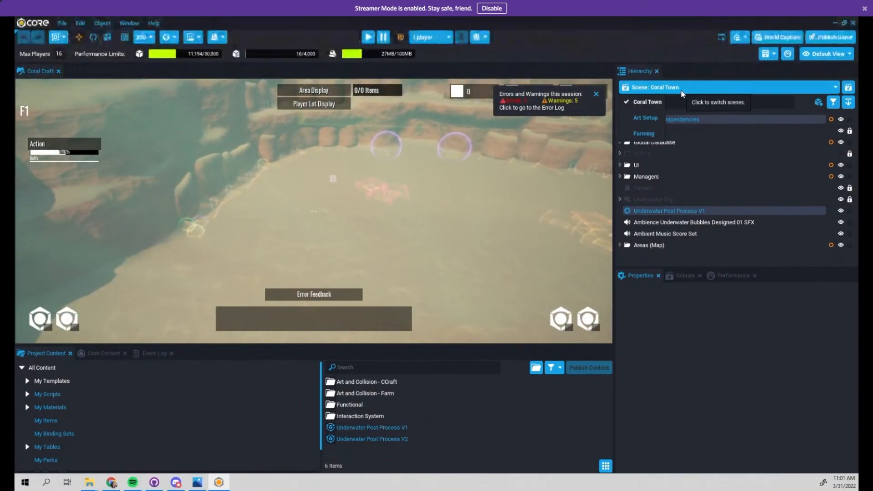
{"action": "left_click", "coordinate": [645, 118]}
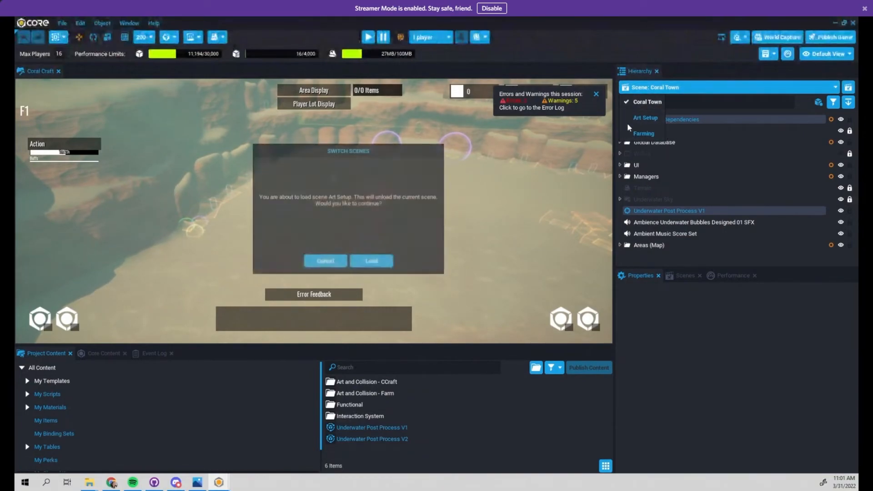
{"action": "left_click", "coordinate": [371, 260]}
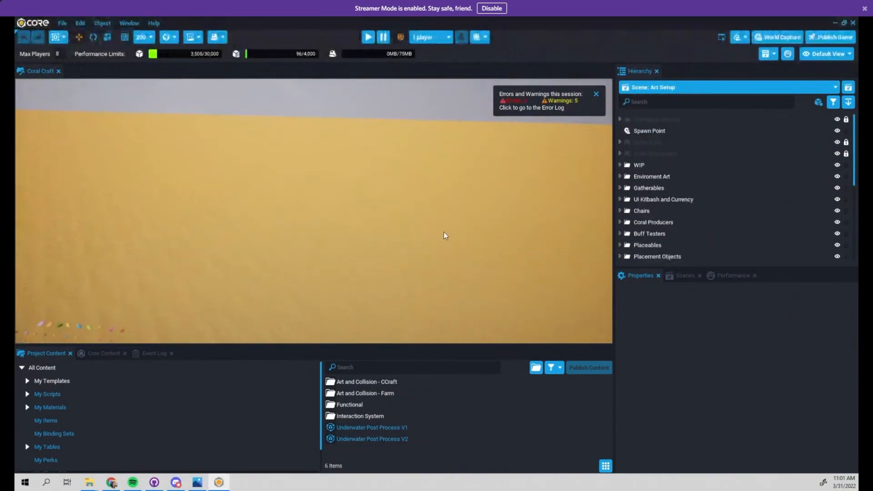
Step: Find the rows of coral chairs in the scene and select the Coral Table 01 seat of an orange branch coral chair
{"action": "right_click_drag", "start_coordinate": [342, 196], "coordinate": [366, 178]}
{"action": "right_click_drag", "start_coordinate": [538, 145], "coordinate": [351, 283]}
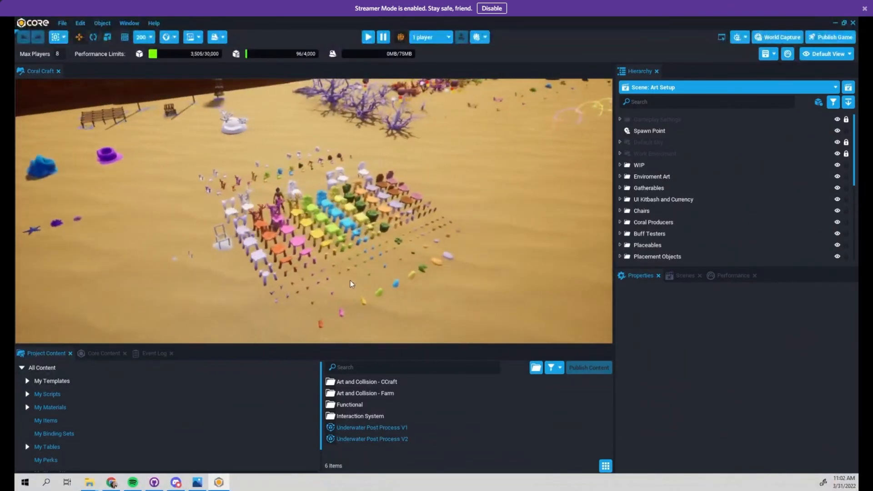
{"action": "left_click", "coordinate": [277, 251]}
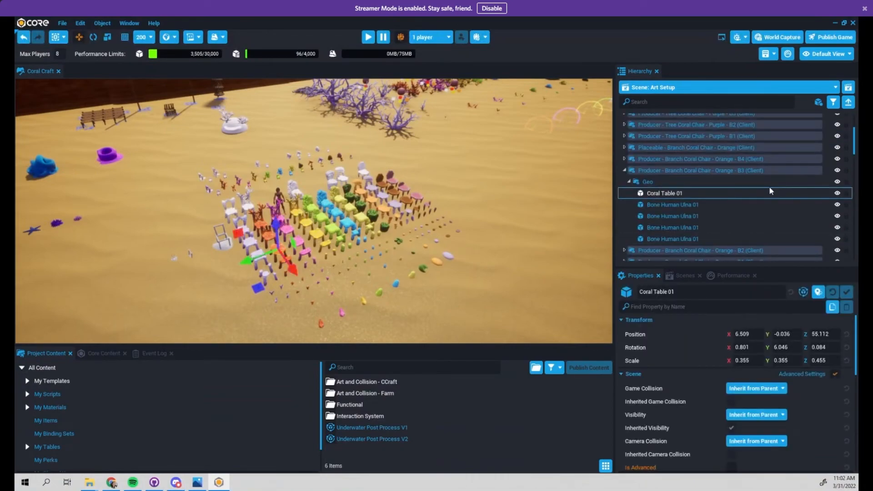
Step: Find the red branch corals in the Art Setup scene and select the collision Capsule of Wild Branch Coral - B5
{"action": "scroll", "coordinate": [703, 208], "scroll_direction": "down", "scroll_amount": 1}
{"action": "right_click_drag", "start_coordinate": [543, 230], "coordinate": [249, 228]}
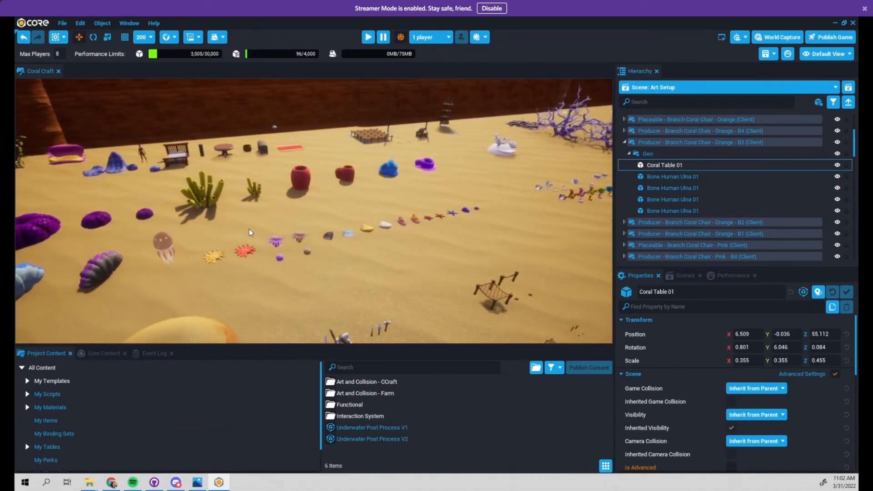
{"action": "right_click_drag", "start_coordinate": [350, 295], "coordinate": [588, 275]}
{"action": "right_click_drag", "start_coordinate": [205, 150], "coordinate": [193, 194]}
{"action": "left_click", "coordinate": [195, 201]}
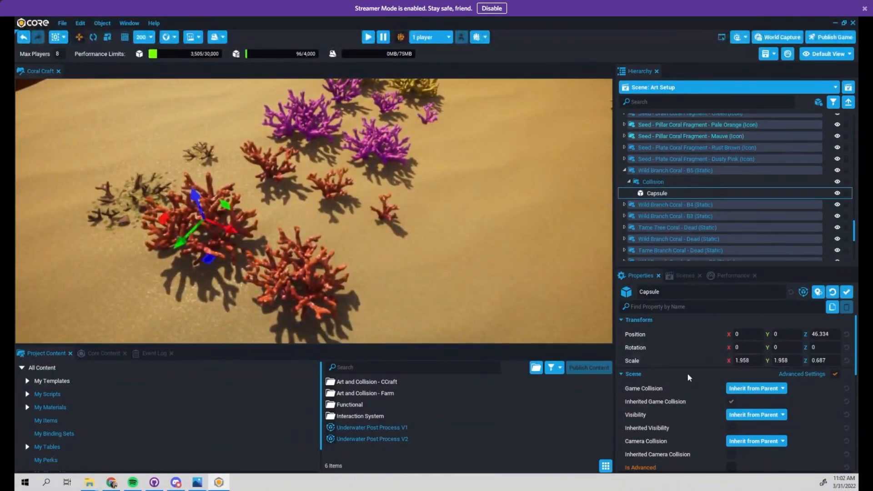
Step: Survey the Art Setup scene, examining the ringed posts, dead tree coral, colored coral rows and coral chairs, and check the object count limit
{"action": "right_click_drag", "start_coordinate": [281, 150], "coordinate": [294, 249]}
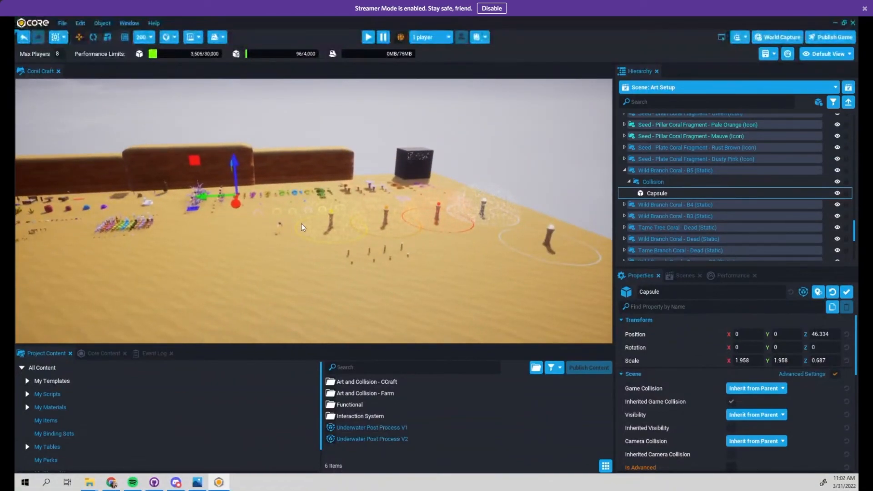
{"action": "right_click_drag", "start_coordinate": [253, 245], "coordinate": [394, 197]}
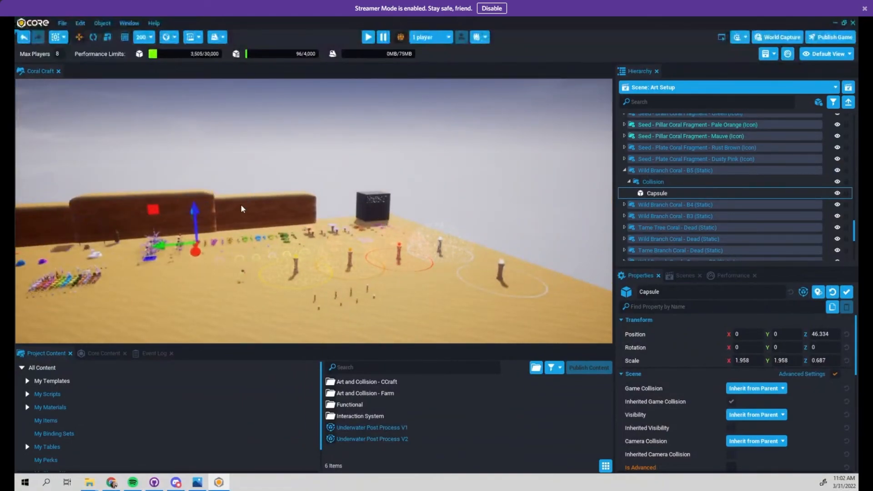
{"action": "mouse_move", "coordinate": [274, 236]}
{"action": "right_mouse_down"}
{"action": "mouse_move", "coordinate": [169, 259]}
{"action": "mouse_move", "coordinate": [104, 254]}
{"action": "mouse_move", "coordinate": [128, 219]}
{"action": "right_mouse_up"}
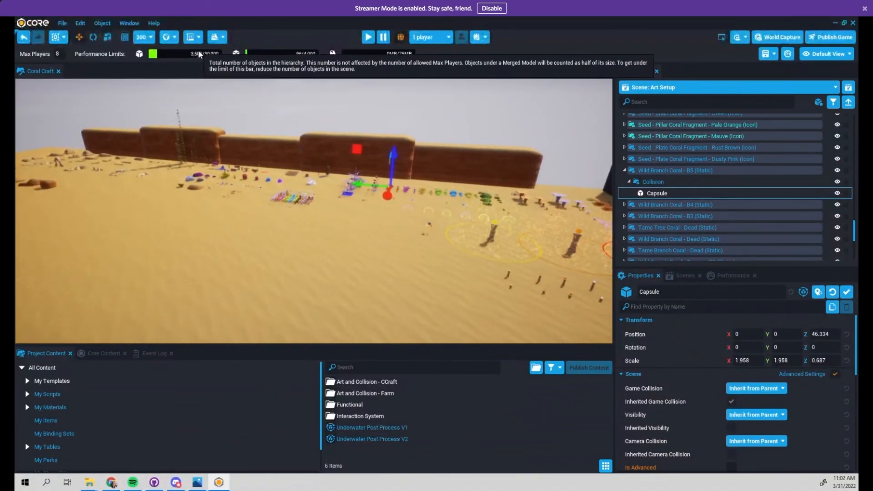
{"action": "right_click_drag", "start_coordinate": [221, 236], "coordinate": [349, 236]}
{"action": "key", "text": "a"}
{"action": "right_click_drag", "start_coordinate": [249, 239], "coordinate": [293, 234]}
{"action": "key", "text": "w"}
{"action": "key", "text": "w"}
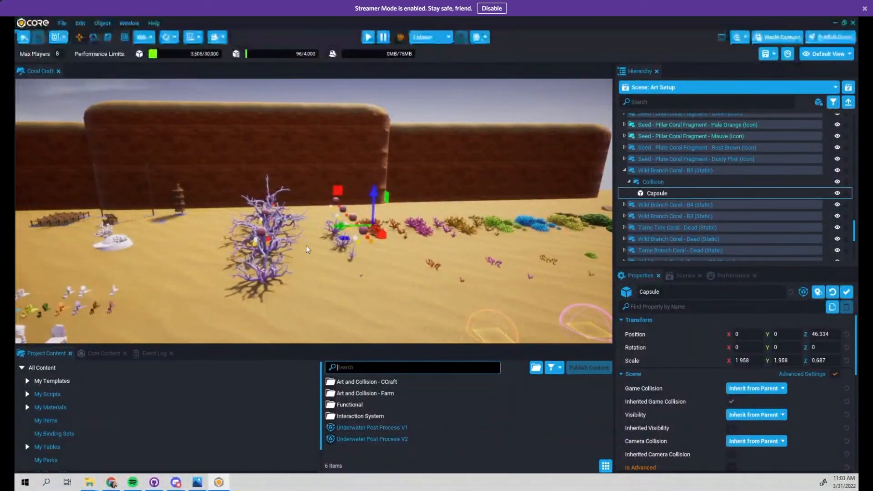
{"action": "right_click_drag", "start_coordinate": [295, 278], "coordinate": [313, 287]}
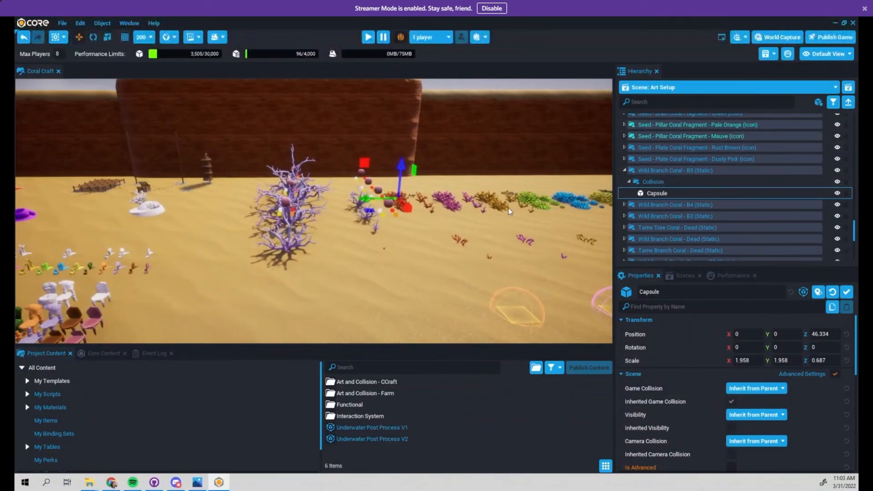
{"action": "right_click_drag", "start_coordinate": [373, 247], "coordinate": [388, 285]}
{"action": "key", "text": "s"}
{"action": "key", "text": "w"}
{"action": "key", "text": "s"}
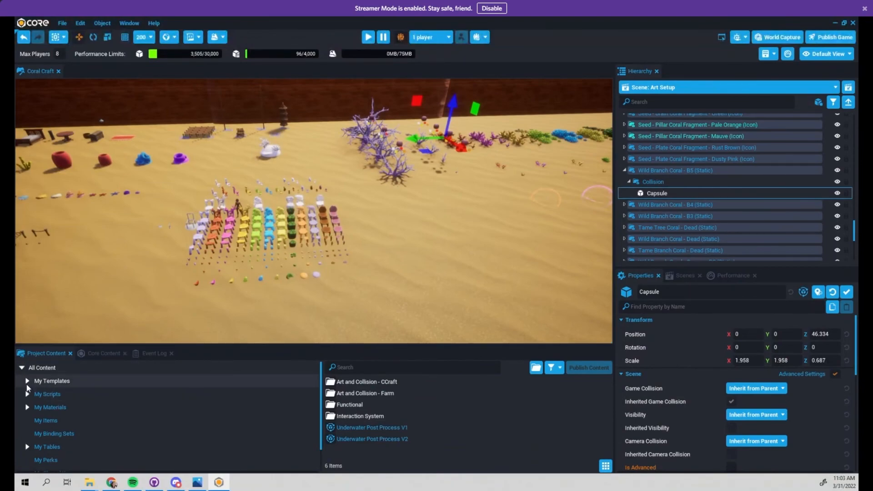
Step: Enlarge the project content area and expand My Templates down to the subfolders of Art and Collision - CCraft
{"action": "left_click_drag", "start_coordinate": [141, 342], "coordinate": [179, 277]}
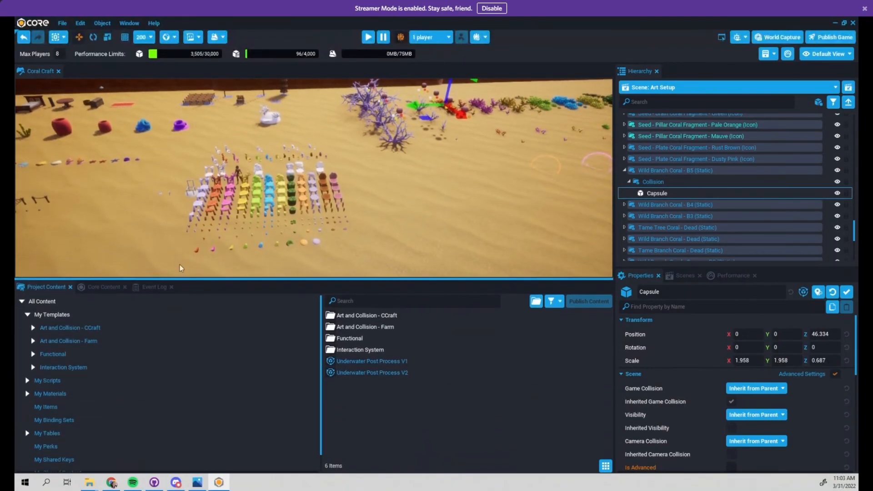
{"action": "right_click_drag", "start_coordinate": [354, 226], "coordinate": [230, 209]}
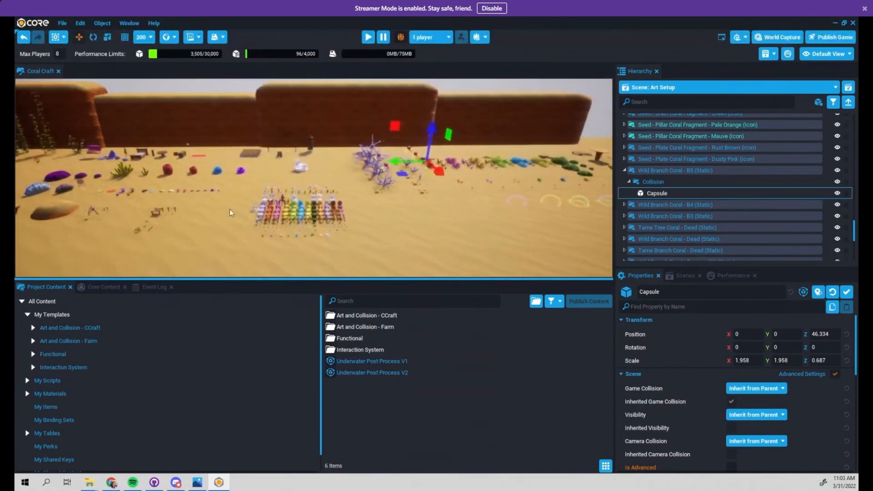
{"action": "left_click", "coordinate": [81, 329]}
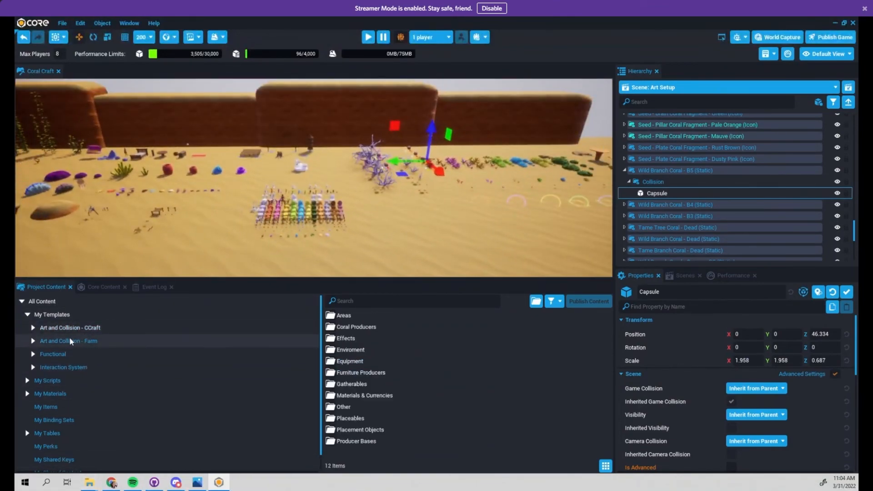
{"action": "left_click", "coordinate": [33, 328]}
{"action": "scroll", "coordinate": [45, 357], "scroll_direction": "down", "scroll_amount": 1}
{"action": "scroll", "coordinate": [127, 406], "scroll_direction": "down", "scroll_amount": 1}
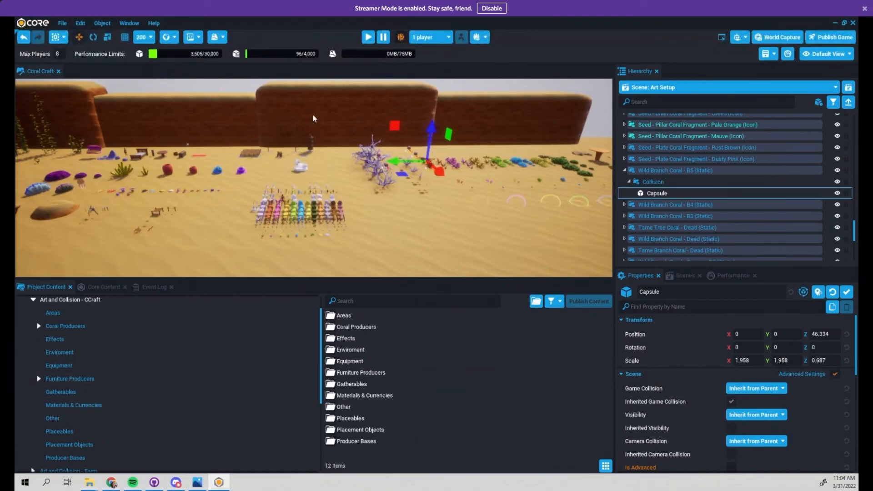
Step: Shrink the project content area to give the scene view more height and look across the laid-out art
{"action": "left_click", "coordinate": [725, 290]}
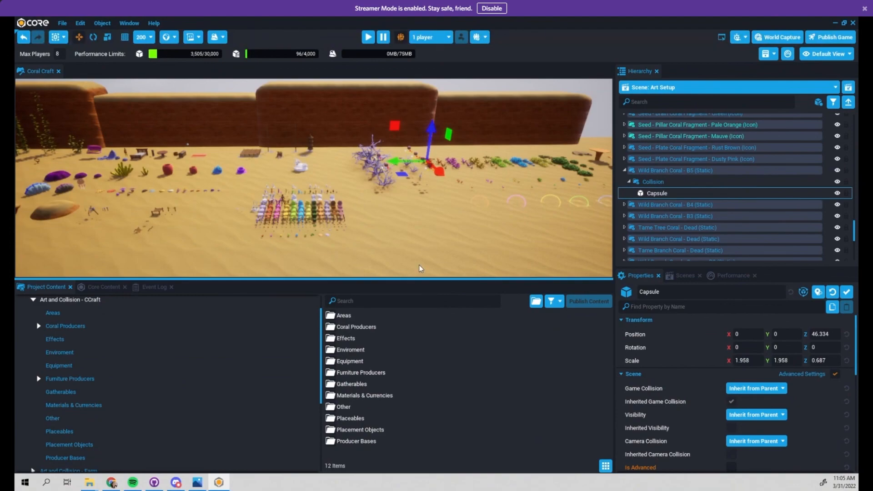
{"action": "left_click_drag", "start_coordinate": [416, 279], "coordinate": [429, 373]}
{"action": "right_click_drag", "start_coordinate": [332, 302], "coordinate": [242, 297]}
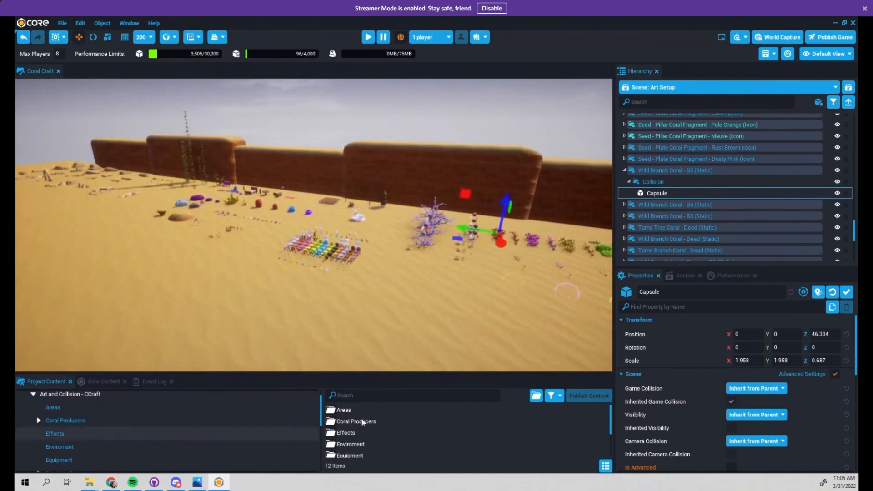